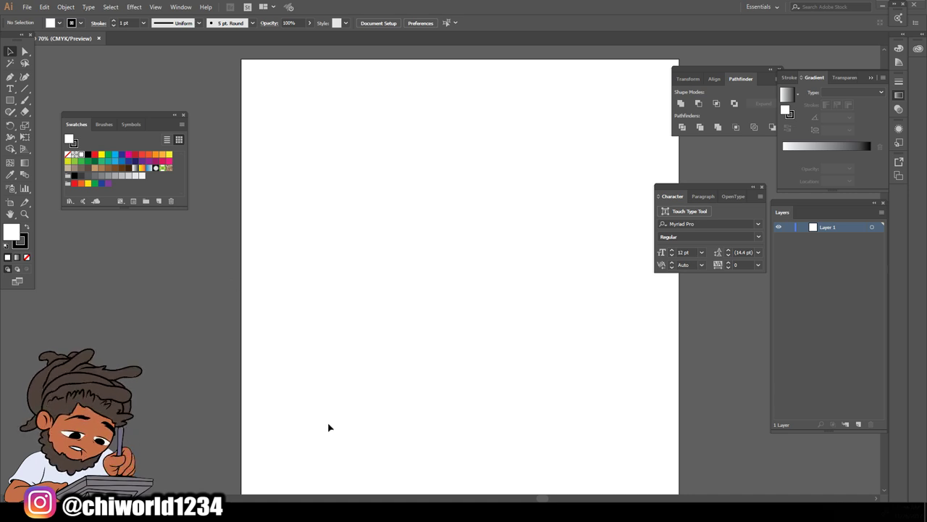
# Place the portrait photo of the man in glasses from File Explorer's recent files and enlarge it to about 26.3 in wide
pyautogui.click(246, 511)
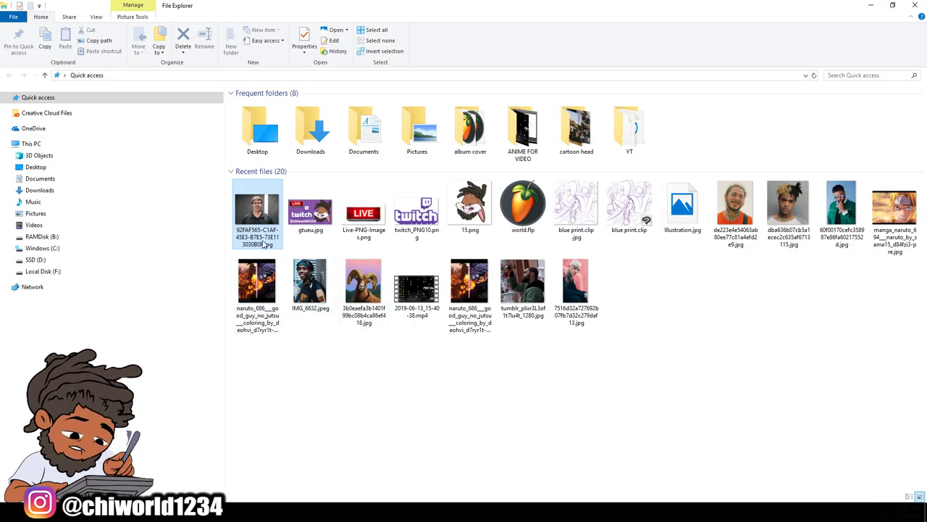
pyautogui.moveTo(249, 206); pyautogui.dragTo(447, 339)
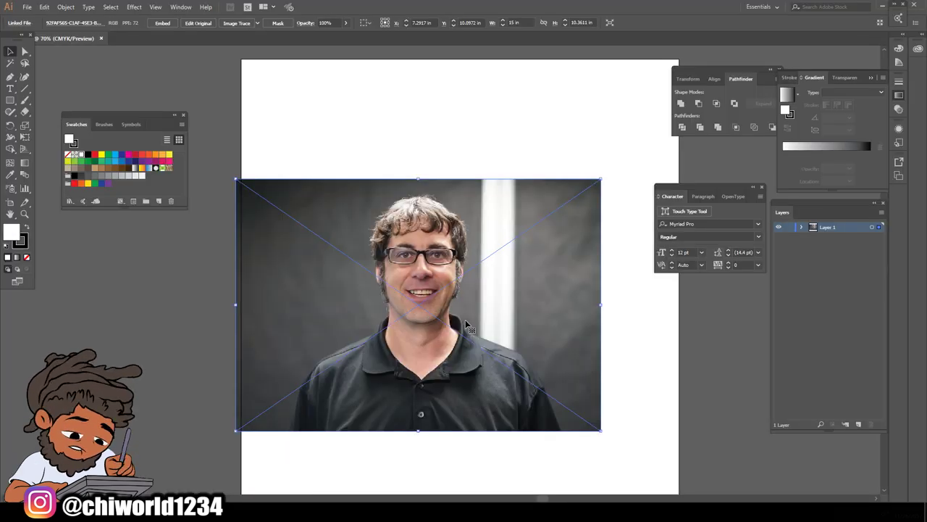
pyautogui.moveTo(605, 181); pyautogui.dragTo(792, 67)
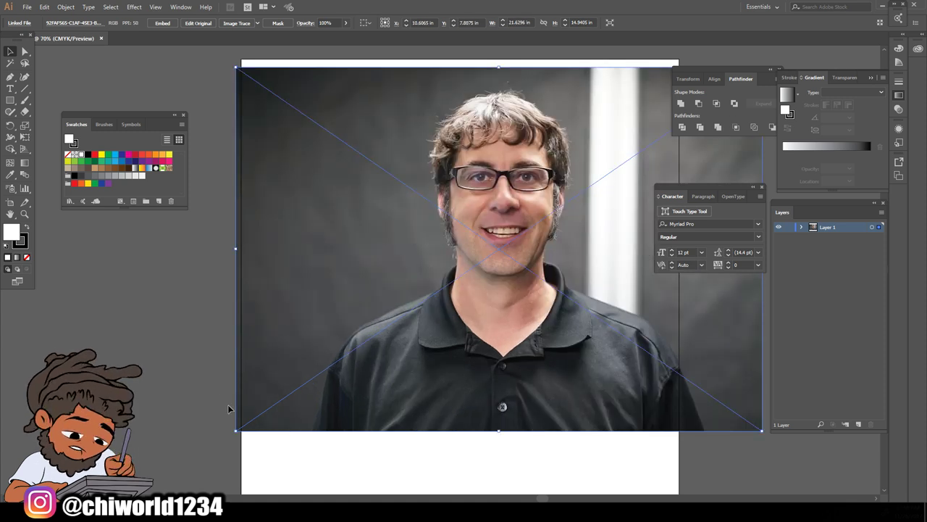
pyautogui.moveTo(234, 433); pyautogui.dragTo(121, 471)
# Enlarge the photo to about 33.6 in wide and position it so the man's head is centred on the artboard
pyautogui.scroll(3, 187, 368)
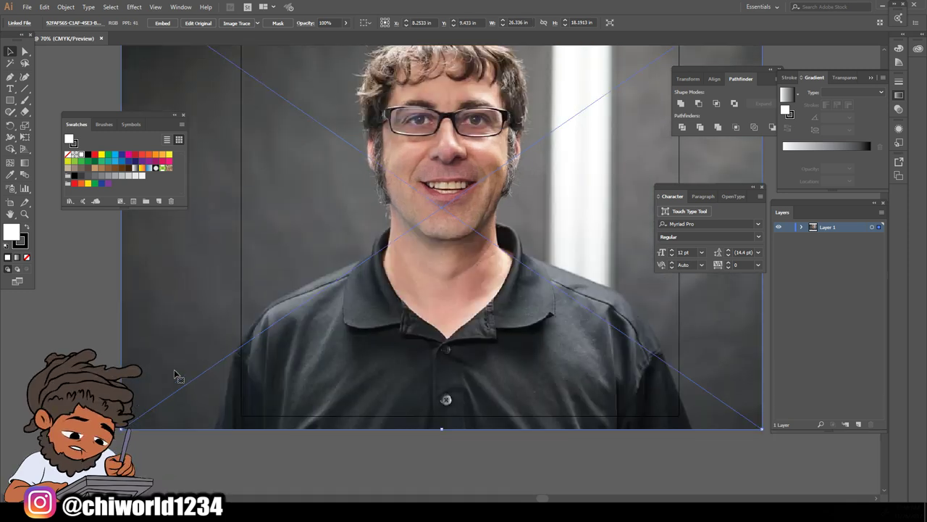
pyautogui.hotkey('ctrl', '-')
pyautogui.hotkey('ctrl', '-')
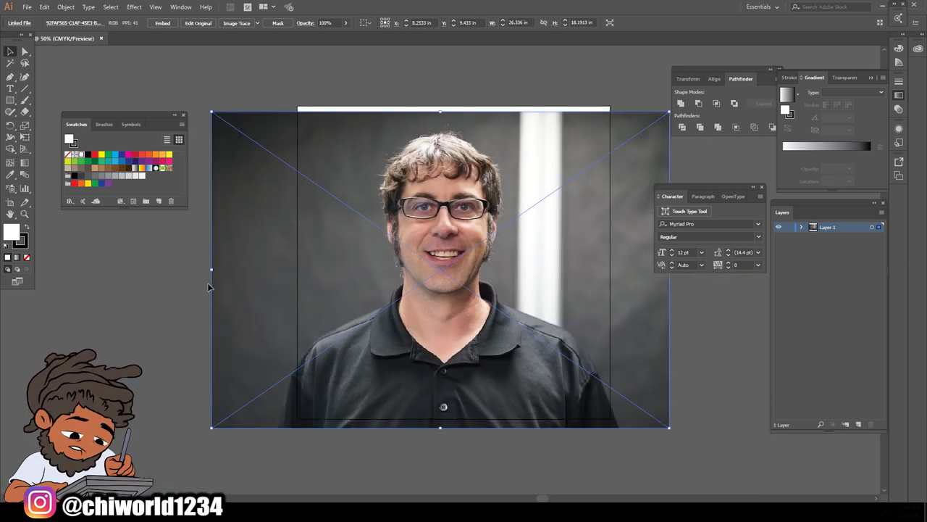
pyautogui.moveTo(210, 270); pyautogui.dragTo(62, 283)
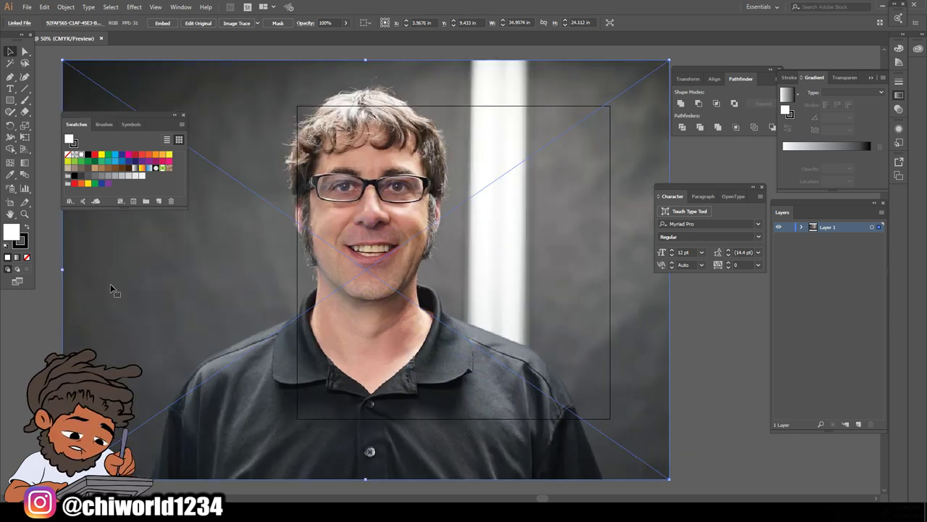
pyautogui.moveTo(241, 289); pyautogui.dragTo(332, 309)
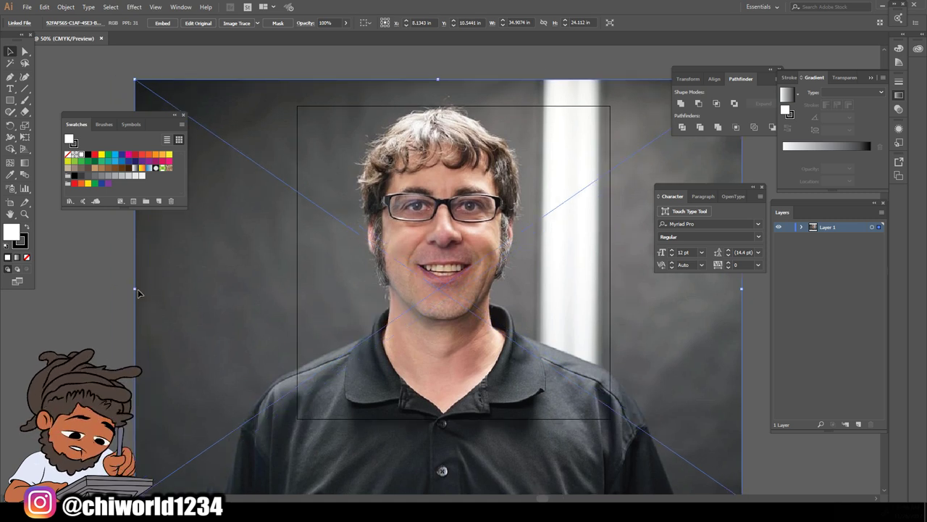
pyautogui.moveTo(135, 288); pyautogui.dragTo(151, 288)
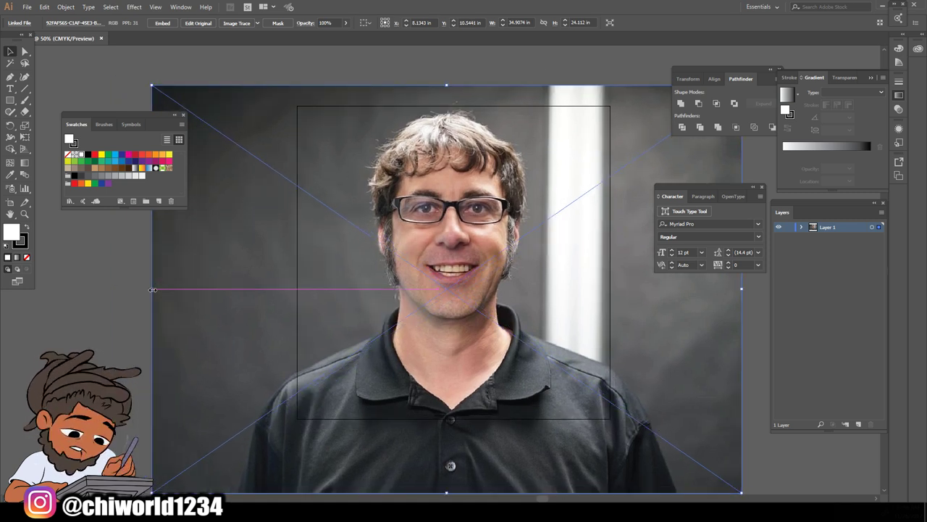
pyautogui.moveTo(155, 287); pyautogui.dragTo(158, 288)
pyautogui.moveTo(277, 292)
pyautogui.mouseDown()
pyautogui.moveTo(276, 301)
pyautogui.moveTo(279, 292)
pyautogui.mouseUp()
# Lower the placed photo's opacity to 66%
pyautogui.click(346, 22)
pyautogui.moveTo(342, 39); pyautogui.dragTo(334, 36)
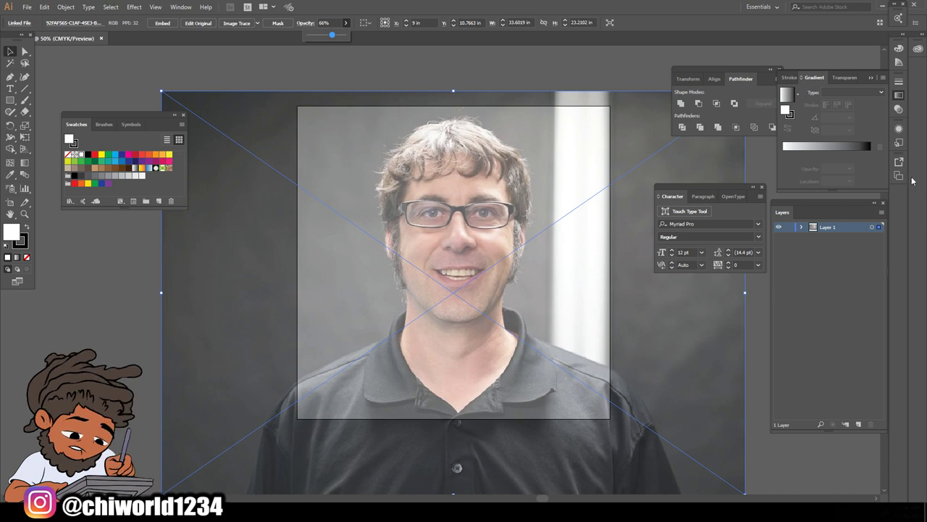
# Lock the photo's layer and add a new layer above it for the line art
pyautogui.click(788, 228)
pyautogui.click(789, 228)
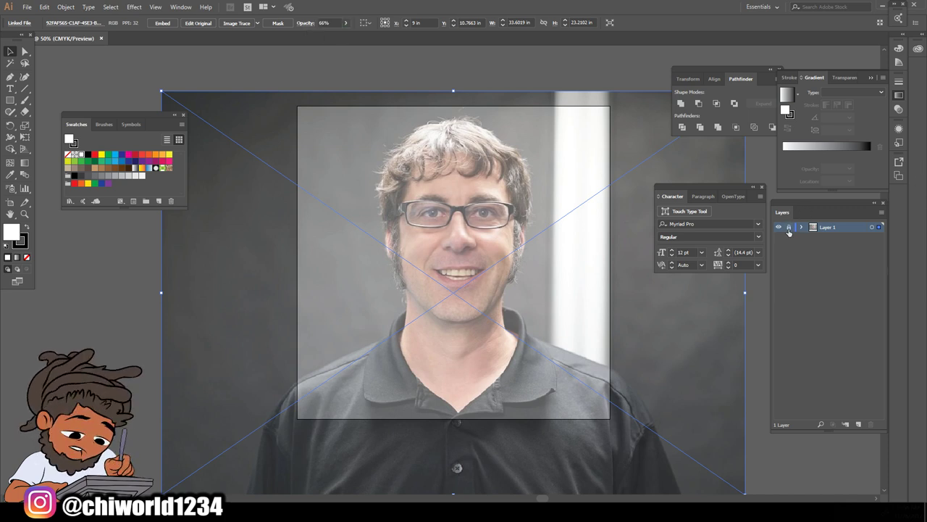
pyautogui.click(858, 423)
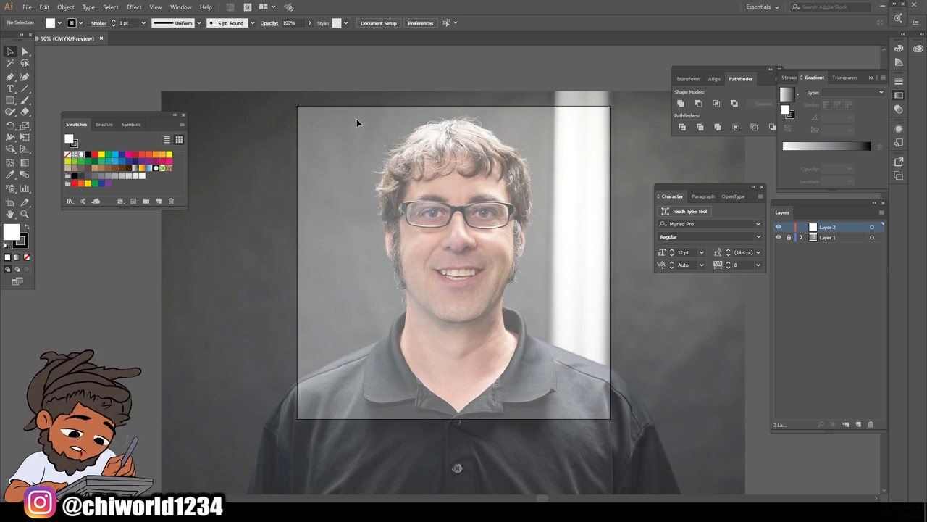
# Create a calligraphic brush with a 3 pt size controlled by pen pressure
pyautogui.click(254, 23)
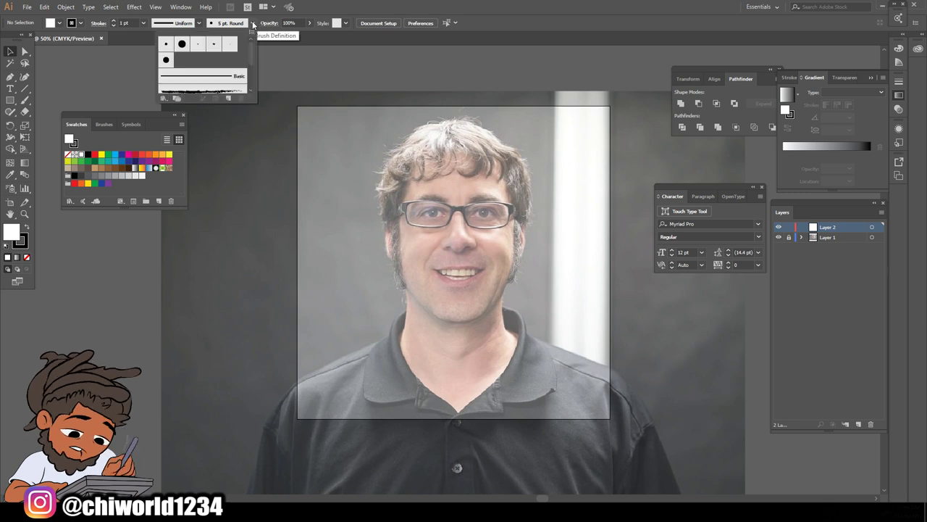
pyautogui.click(228, 97)
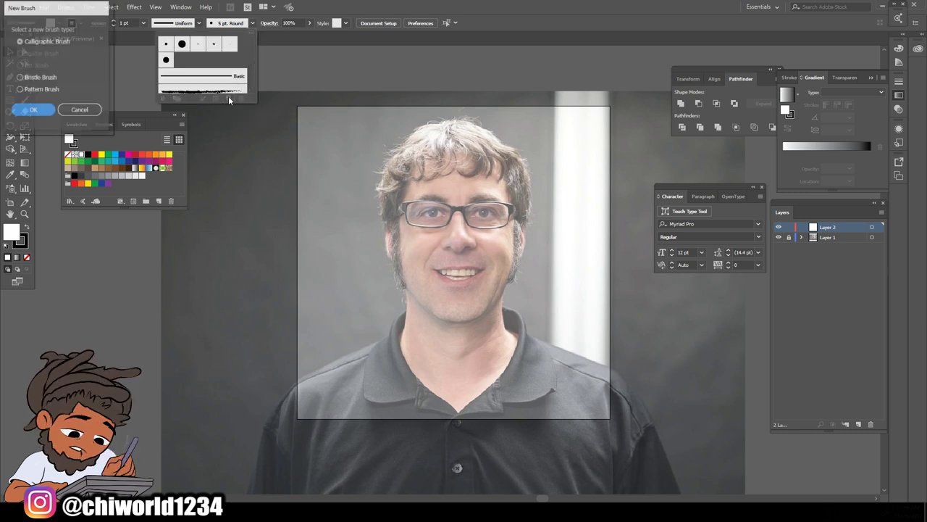
pyautogui.click(24, 112)
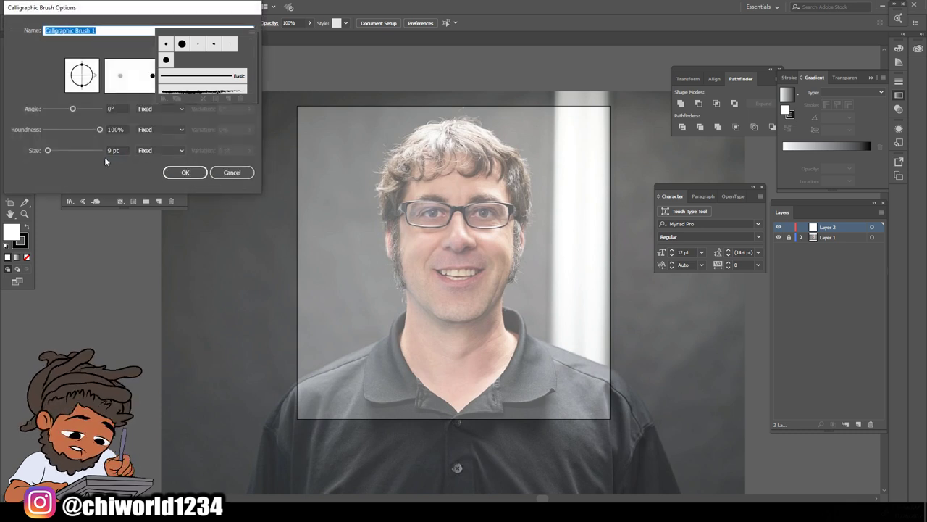
pyautogui.click(160, 150)
pyautogui.click(157, 183)
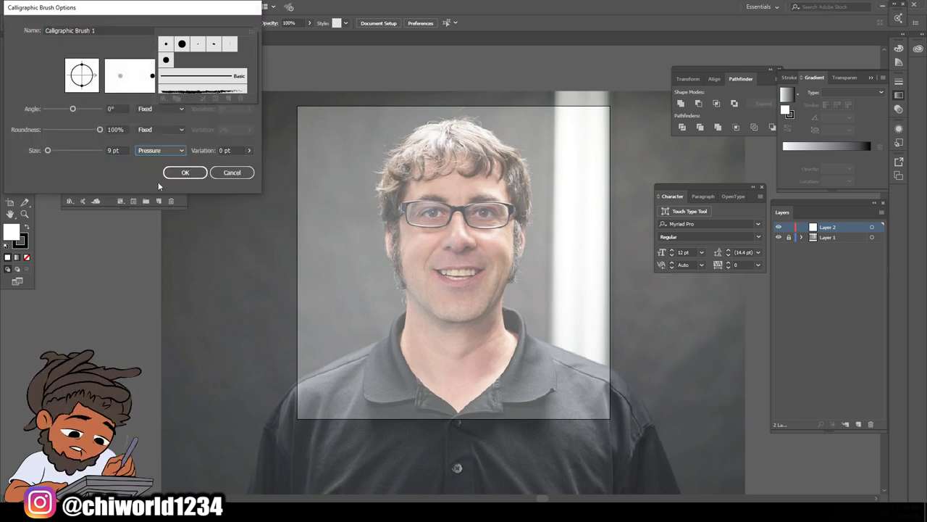
pyautogui.doubleClick(113, 150)
pyautogui.write('3')
pyautogui.press('Tab')
pyautogui.press('Tab')
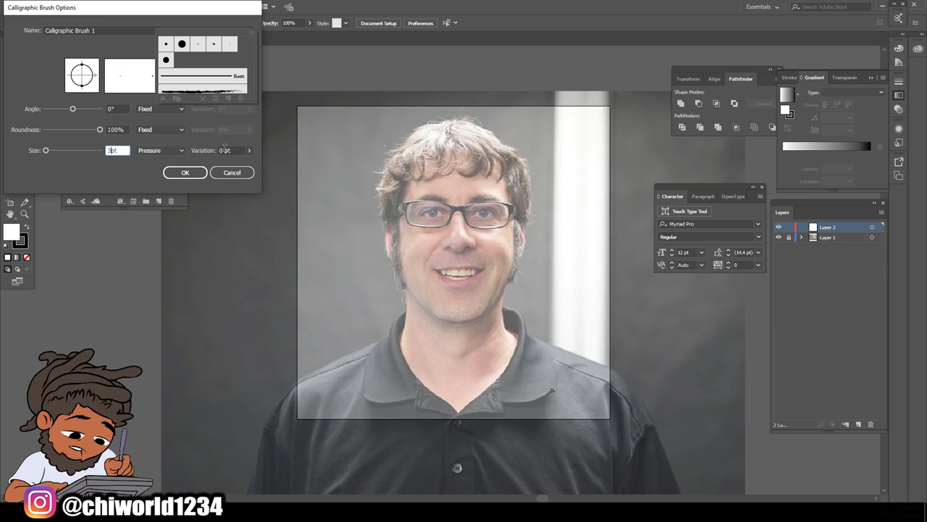
pyautogui.click(197, 171)
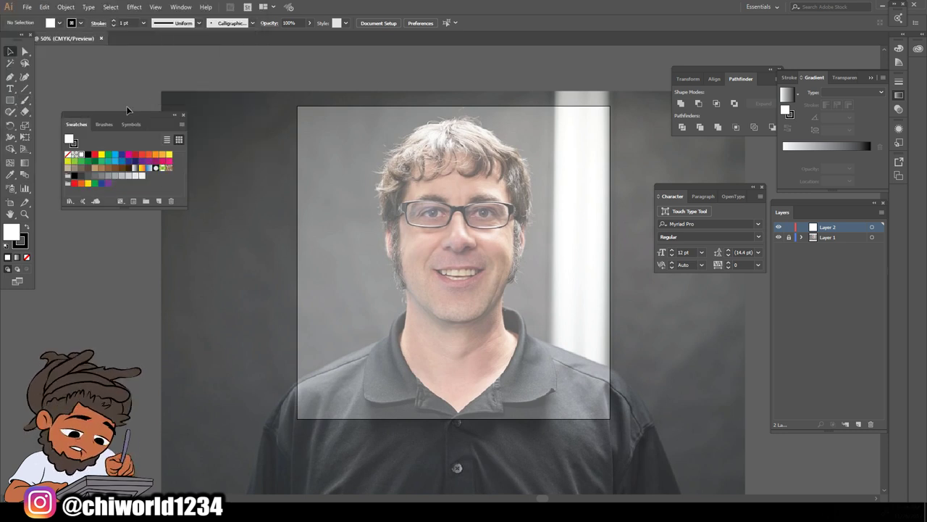
# Paint two long test strokes above the artboard with the new brush to try out its pressure response
pyautogui.click(24, 100)
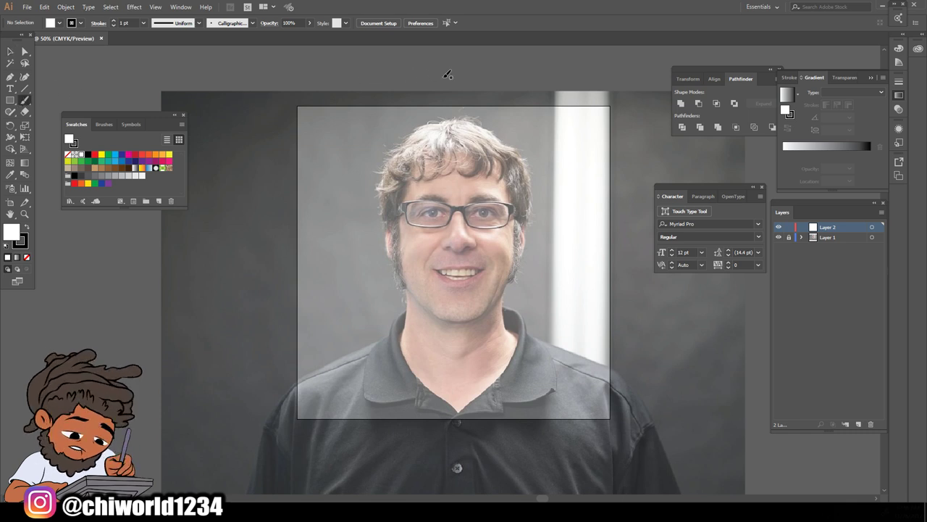
pyautogui.moveTo(525, 71)
pyautogui.mouseDown()
pyautogui.moveTo(311, 89)
pyautogui.moveTo(295, 99)
pyautogui.mouseUp()
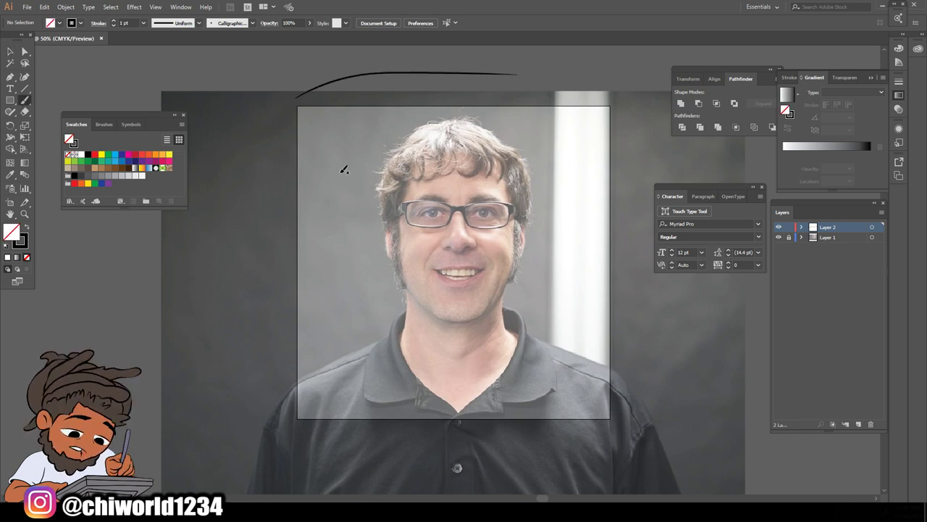
pyautogui.scroll(3, 385, 182)
pyautogui.hotkey('ctrl', '+')
pyautogui.hotkey('ctrl', '+')
pyautogui.scroll(3, 386, 180)
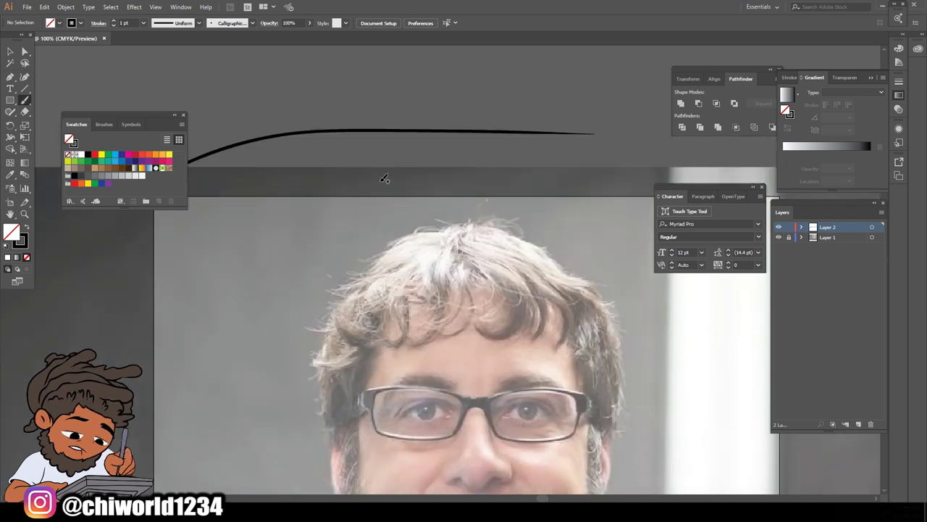
pyautogui.moveTo(623, 155); pyautogui.dragTo(426, 158)
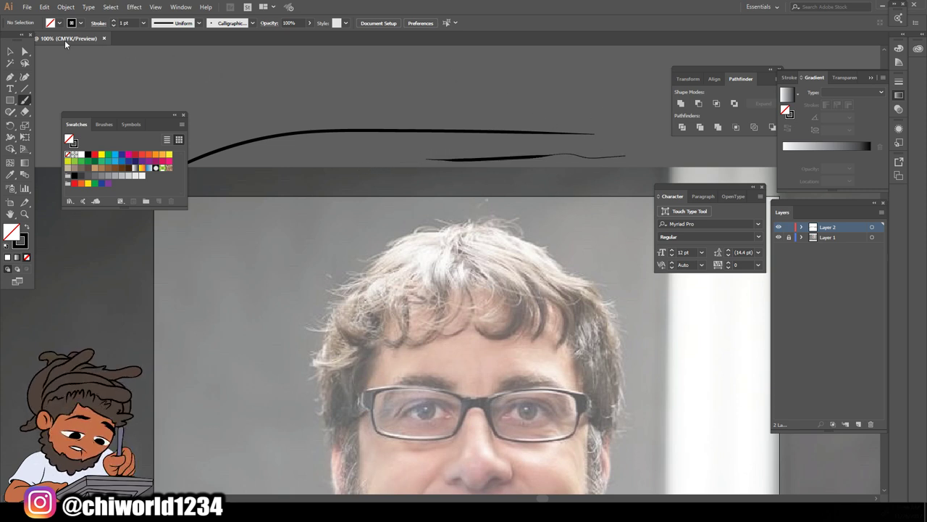
# Delete the test strokes above the artboard
pyautogui.click(11, 52)
pyautogui.moveTo(539, 149); pyautogui.dragTo(579, 188)
pyautogui.press('Delete')
# Set the stroke weight to 0.5 pt
pyautogui.scroll(-2, 551, 210)
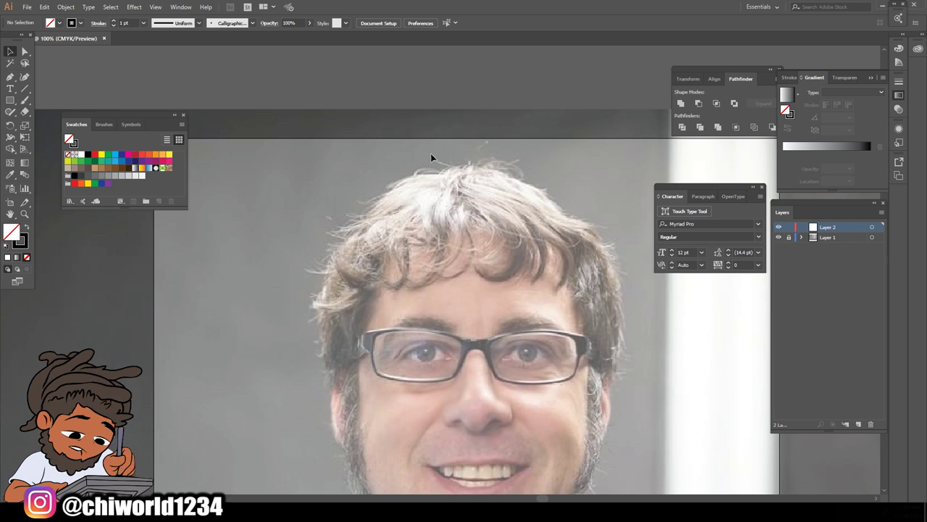
pyautogui.scroll(-7, 450, 213)
pyautogui.hotkey('ctrl', '+')
pyautogui.hotkey('ctrl', '+')
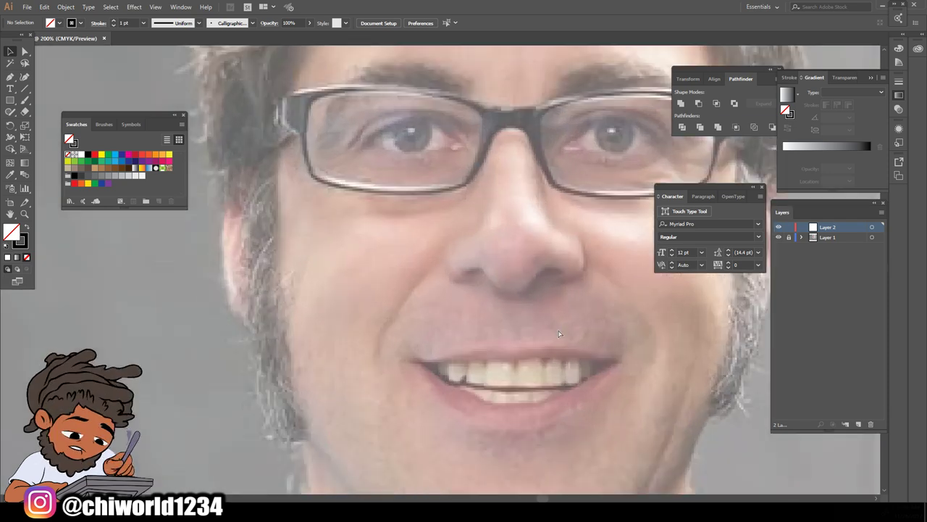
pyautogui.scroll(-1, 558, 334)
pyautogui.hscroll(2, 558, 332)
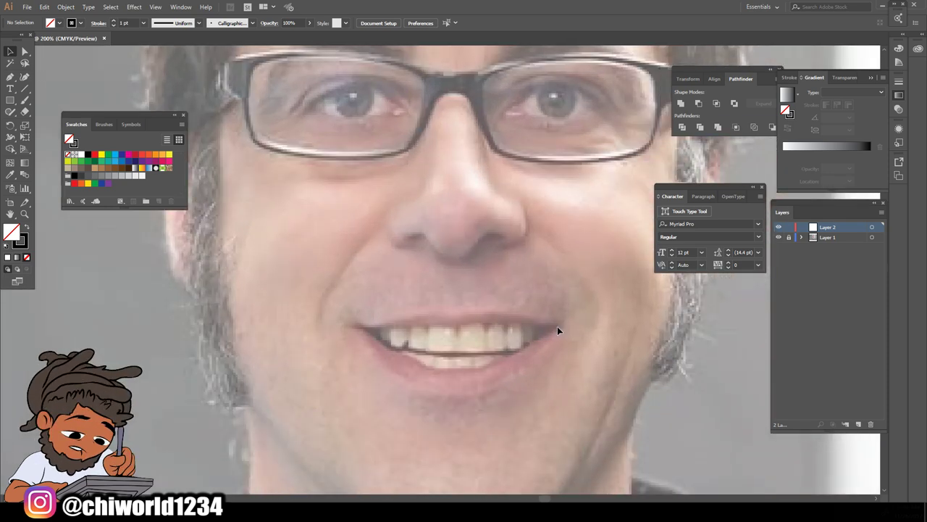
pyautogui.click(143, 23)
pyautogui.click(167, 48)
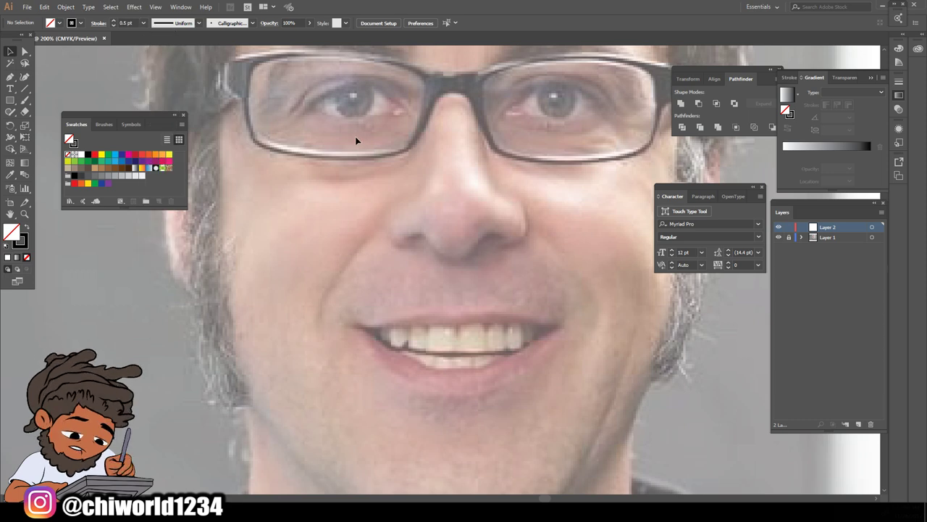
# Set the stroke weight to 0.75 pt
pyautogui.scroll(-2, 357, 140)
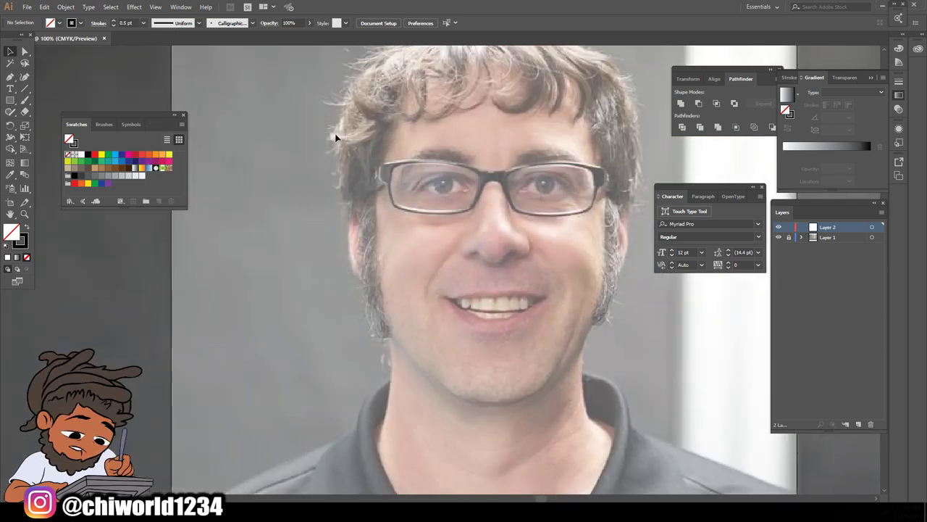
pyautogui.click(144, 23)
pyautogui.click(152, 43)
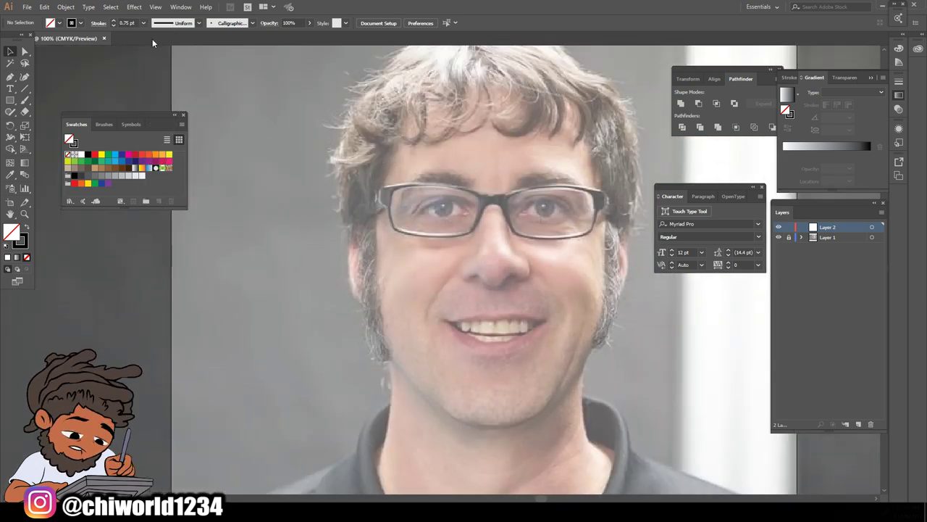
# Paint two short test strokes beside the artboard's upper-left corner with the Paintbrush
pyautogui.click(25, 100)
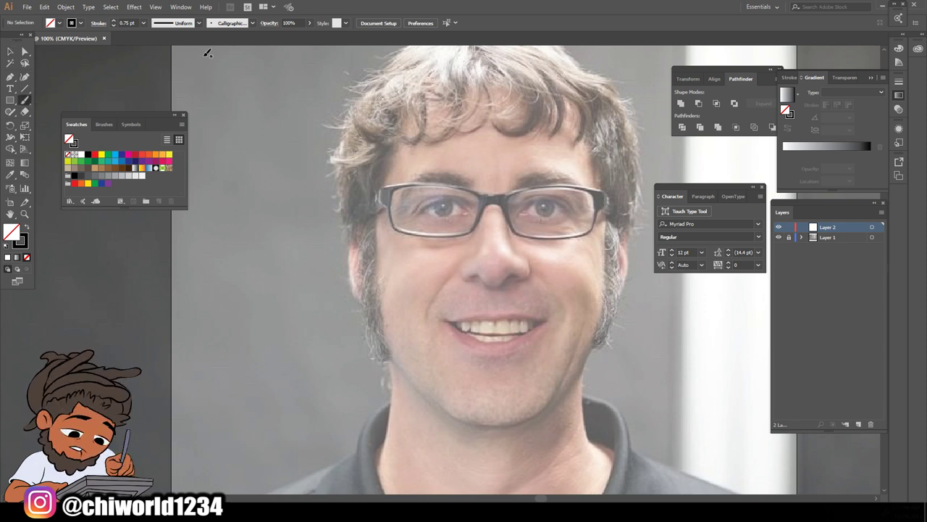
pyautogui.moveTo(143, 76); pyautogui.dragTo(81, 111)
pyautogui.moveTo(119, 65); pyautogui.dragTo(81, 100)
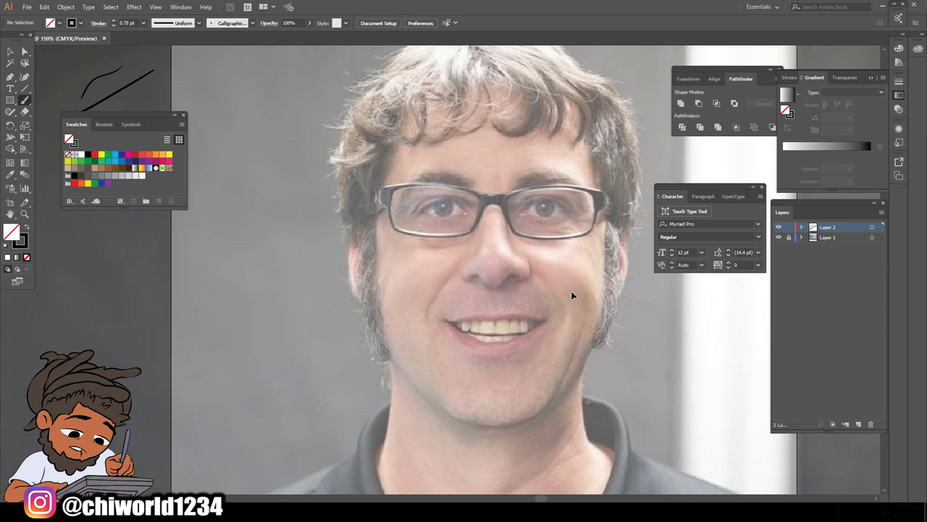
# Trace the nose with black brush strokes: the nostril and tip contour, both outer wings, and one side of the bridge
pyautogui.scroll(5, 573, 288)
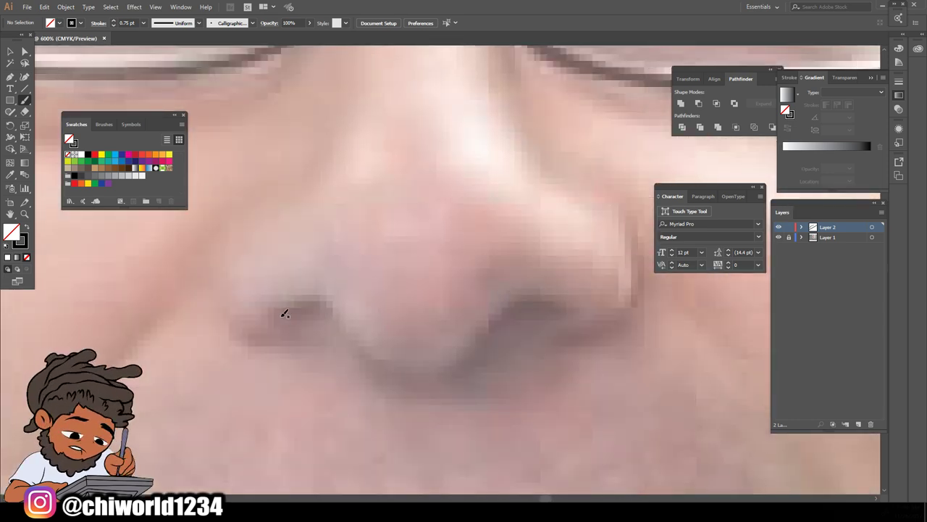
pyautogui.moveTo(269, 315)
pyautogui.mouseDown()
pyautogui.moveTo(321, 306)
pyautogui.moveTo(340, 316)
pyautogui.moveTo(376, 361)
pyautogui.moveTo(402, 374)
pyautogui.moveTo(442, 371)
pyautogui.moveTo(520, 309)
pyautogui.moveTo(582, 312)
pyautogui.mouseUp()
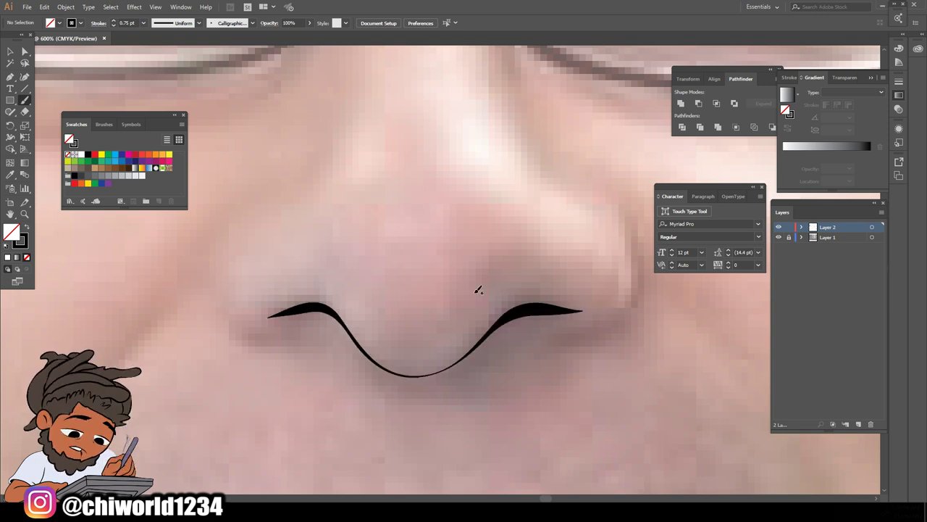
pyautogui.moveTo(299, 343)
pyautogui.mouseDown()
pyautogui.moveTo(253, 340)
pyautogui.moveTo(225, 308)
pyautogui.moveTo(215, 258)
pyautogui.moveTo(231, 213)
pyautogui.moveTo(272, 183)
pyautogui.mouseUp()
pyautogui.moveTo(542, 347)
pyautogui.mouseDown()
pyautogui.moveTo(616, 328)
pyautogui.moveTo(648, 269)
pyautogui.moveTo(635, 210)
pyautogui.moveTo(585, 178)
pyautogui.mouseUp()
pyautogui.scroll(6, 368, 145)
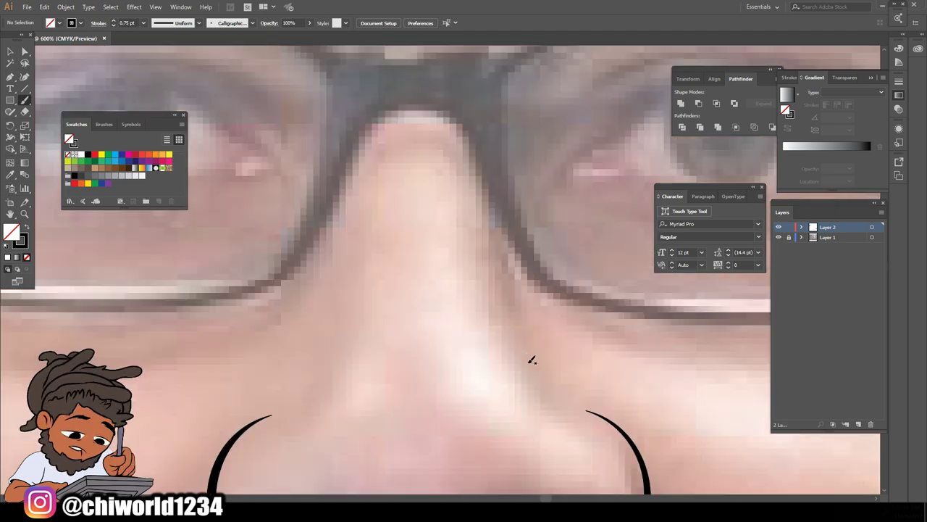
pyautogui.moveTo(516, 327)
pyautogui.mouseDown()
pyautogui.moveTo(476, 164)
pyautogui.moveTo(445, 111)
pyautogui.mouseUp()
# Hide the photo layer to check the nose line art on its own, and show the photo again
pyautogui.hotkey('ctrl', '-')
pyautogui.hotkey('ctrl', '-')
pyautogui.hotkey('ctrl', '-')
pyautogui.scroll(-3, 614, 377)
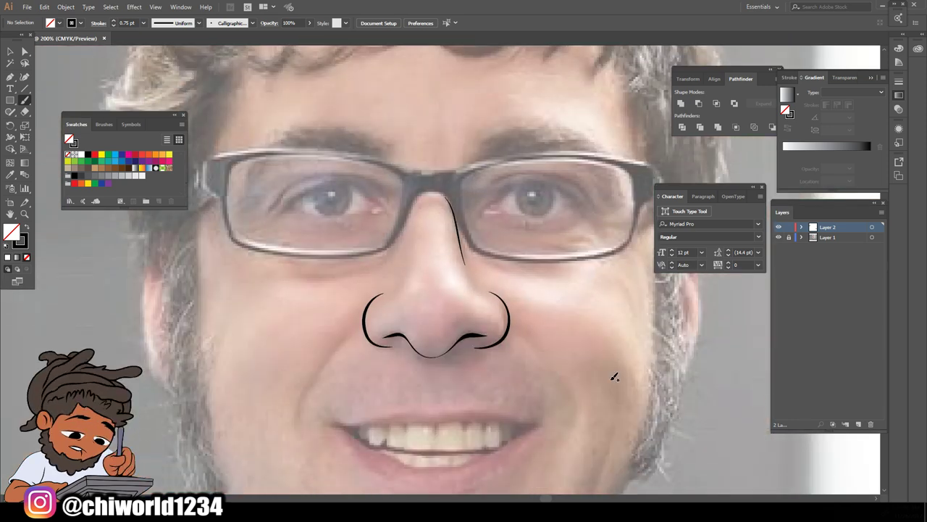
pyautogui.click(779, 238)
pyautogui.hotkey('ctrl', '-')
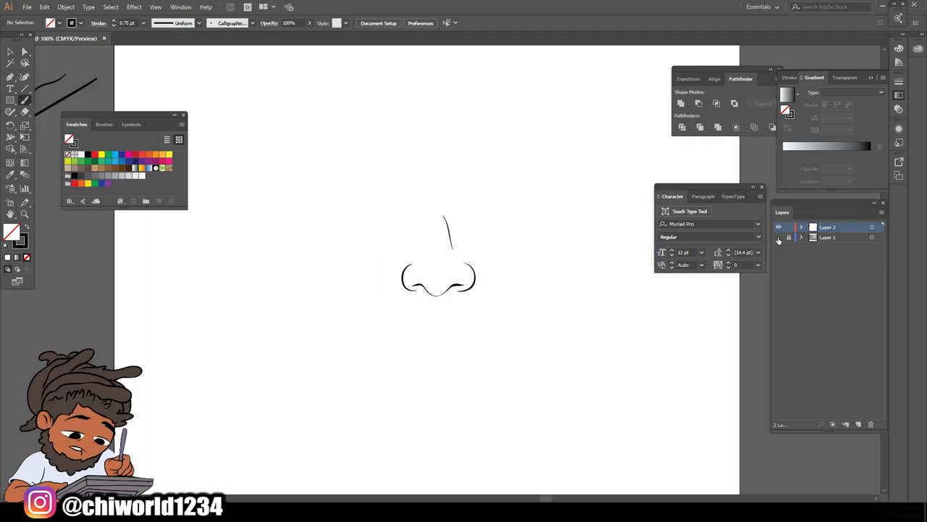
pyautogui.click(778, 237)
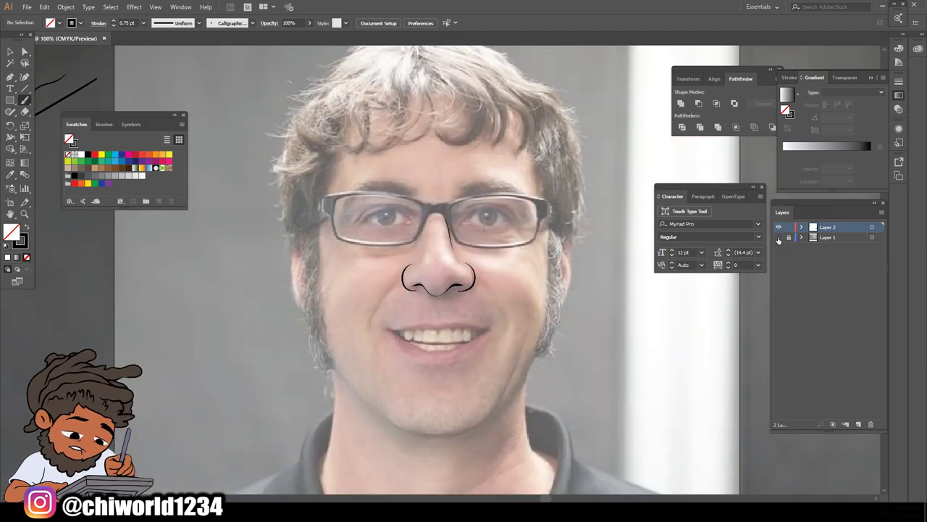
# Trace the upper edge of the mouth opening with a single brush stroke from one mouth corner to the other
pyautogui.click(778, 237)
pyautogui.click(779, 238)
pyautogui.scroll(-3, 594, 315)
pyautogui.hotkey('ctrl', '+')
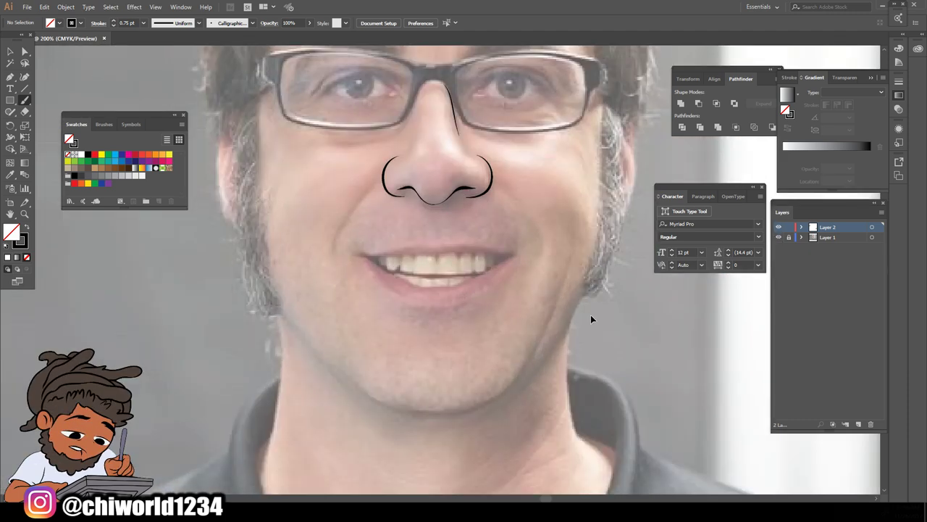
pyautogui.hotkey('ctrl', '+')
pyautogui.hotkey('ctrl', '+')
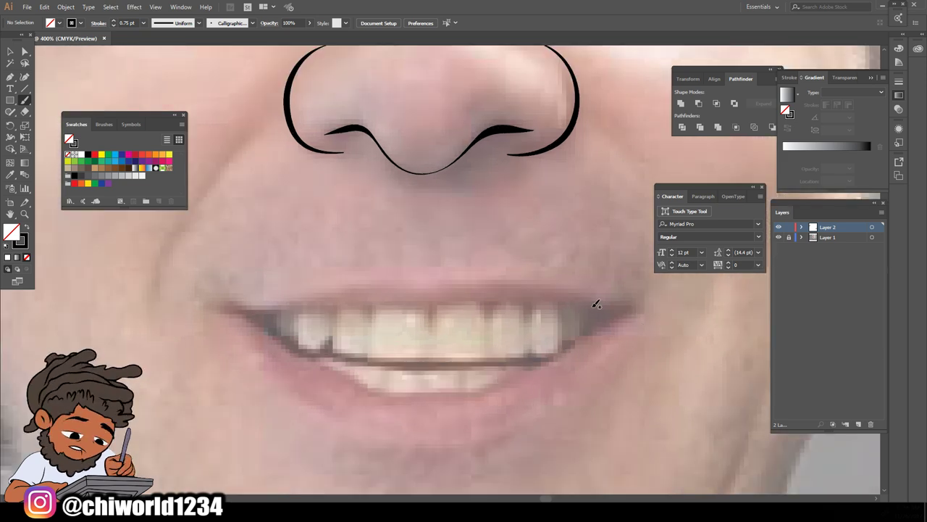
pyautogui.moveTo(212, 299)
pyautogui.mouseDown()
pyautogui.moveTo(255, 313)
pyautogui.moveTo(464, 301)
pyautogui.moveTo(655, 305)
pyautogui.mouseUp()
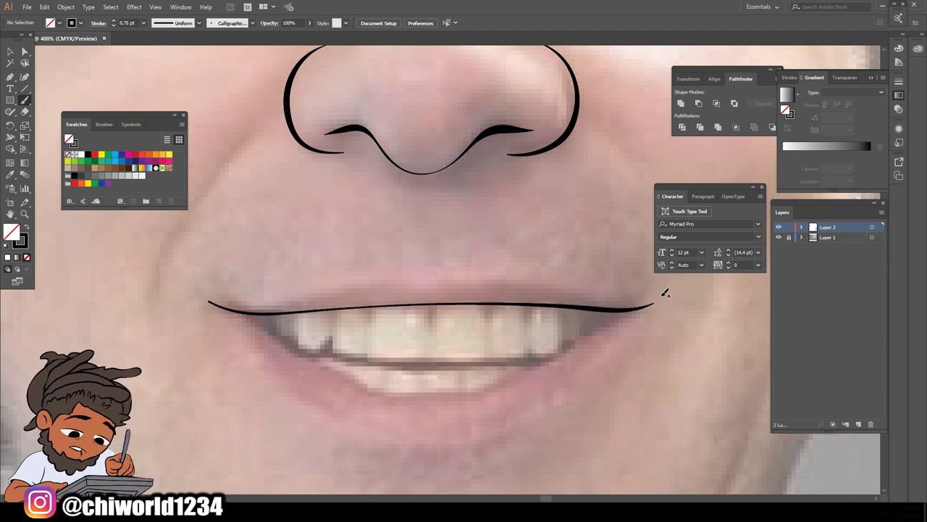
pyautogui.hotkey('ctrl', '-')
pyautogui.hotkey('ctrl', '-')
pyautogui.hotkey('ctrl', '-')
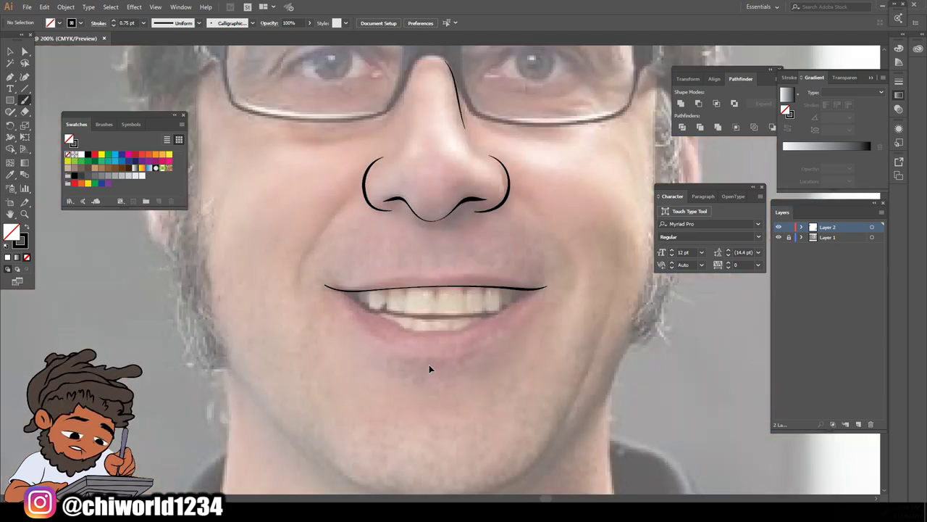
# Set the stroke weight to 0.5 pt and trace the lower edge of the mouth opening from corner to corner
pyautogui.hotkey('ctrl', '=')
pyautogui.hotkey('ctrl', '=')
pyautogui.hotkey('ctrl', '=')
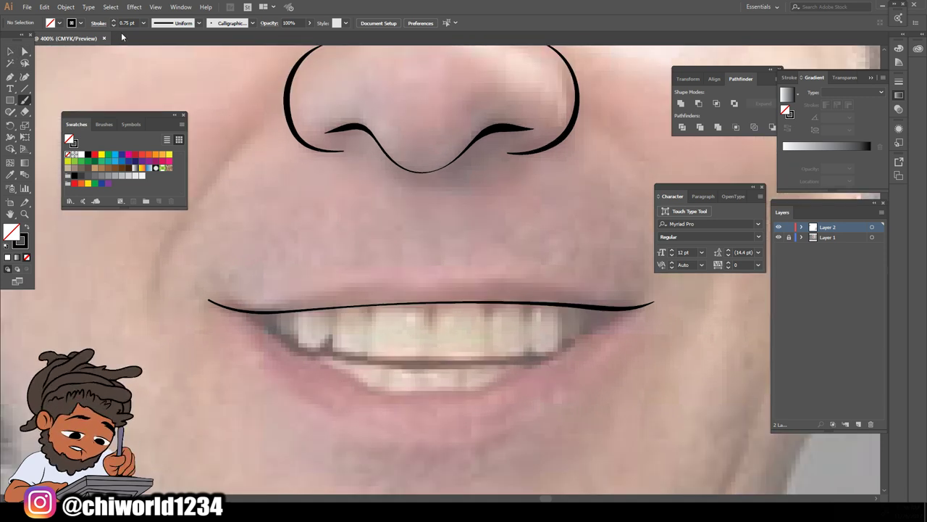
pyautogui.click(143, 23)
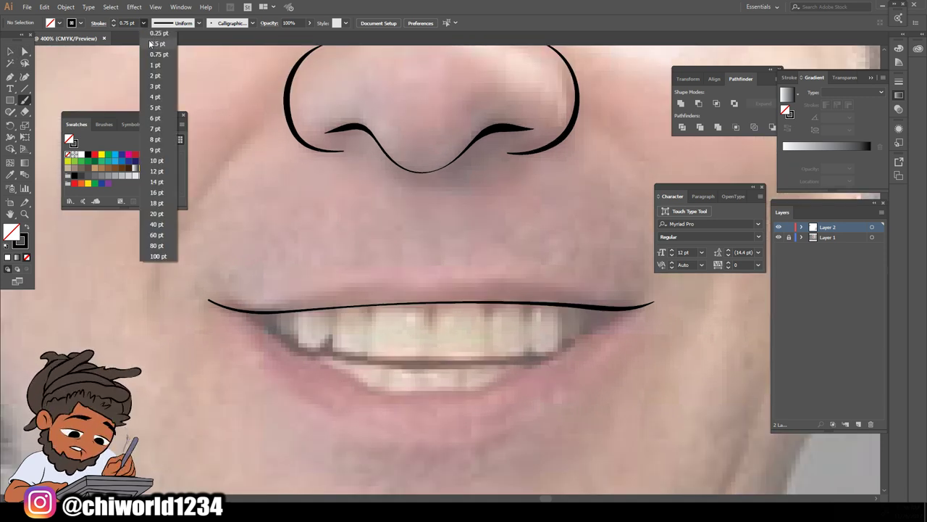
pyautogui.click(156, 44)
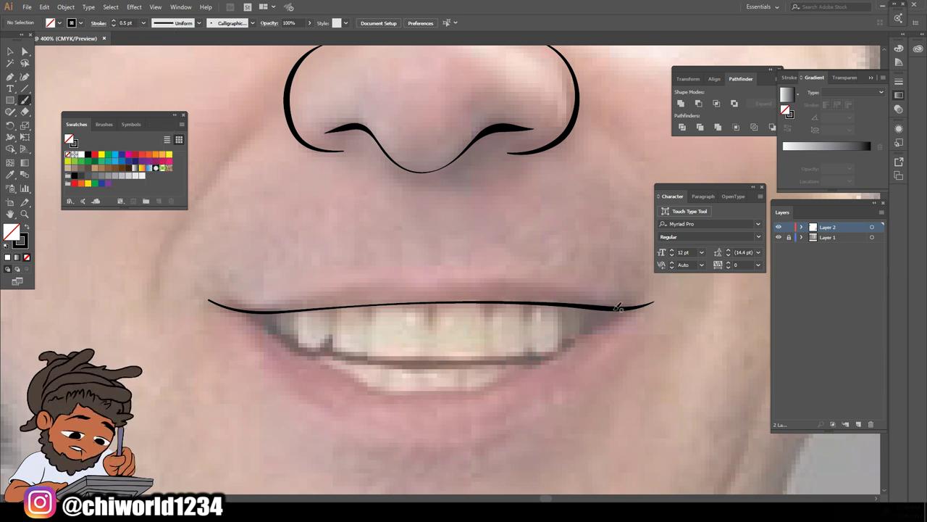
pyautogui.moveTo(629, 307); pyautogui.dragTo(513, 372)
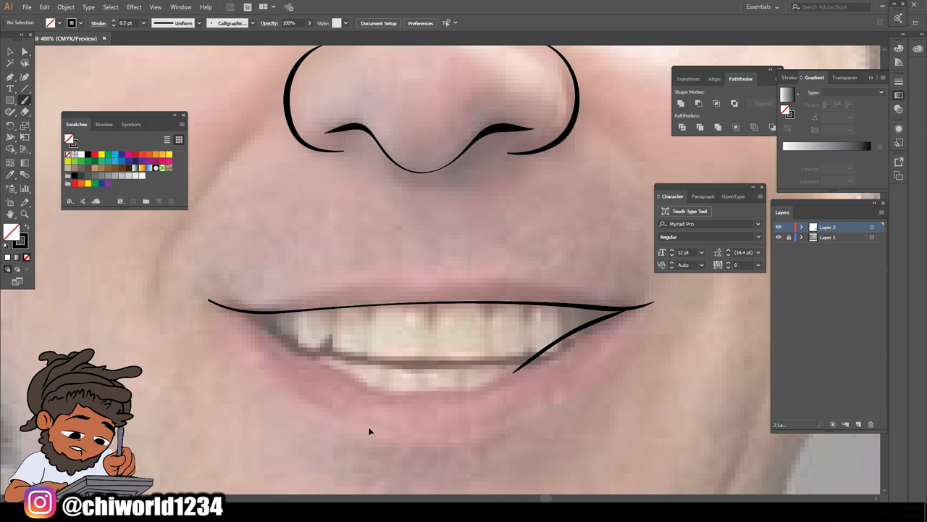
pyautogui.hotkey('ctrl', 'z')
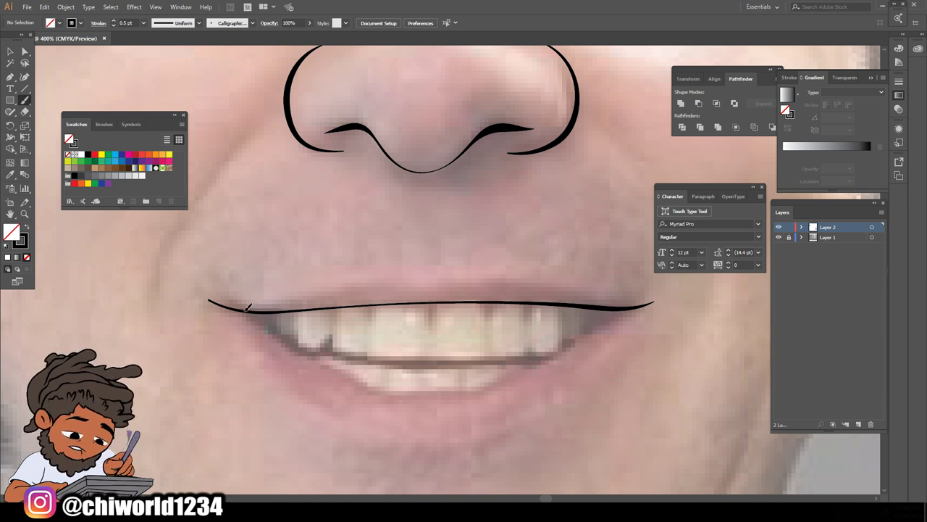
pyautogui.scroll(2, 283, 362)
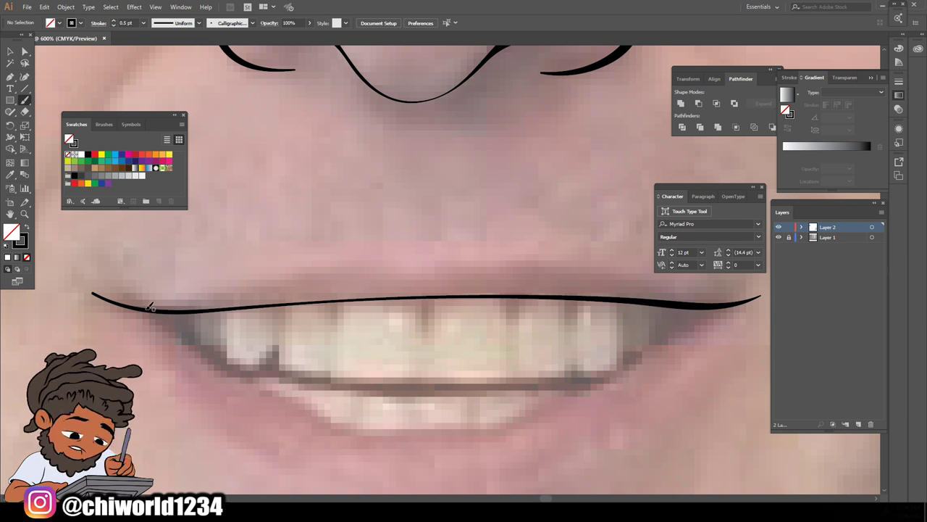
pyautogui.moveTo(150, 308); pyautogui.dragTo(169, 313)
pyautogui.moveTo(224, 355)
pyautogui.mouseDown()
pyautogui.moveTo(332, 418)
pyautogui.moveTo(408, 433)
pyautogui.moveTo(477, 429)
pyautogui.moveTo(611, 376)
pyautogui.moveTo(723, 304)
pyautogui.mouseUp()
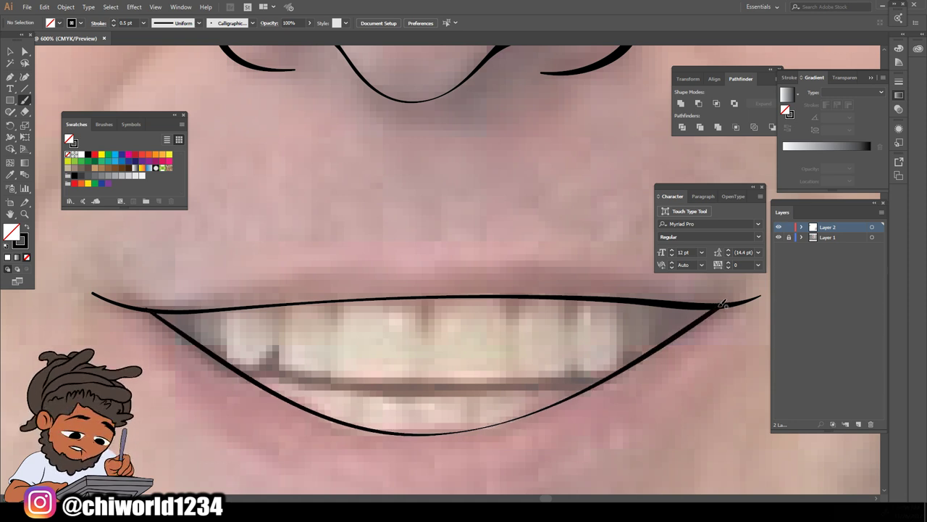
# Paint a second stroke over the thin stretch of the mouth opening's lower edge to thicken it
pyautogui.scroll(-1, 723, 304)
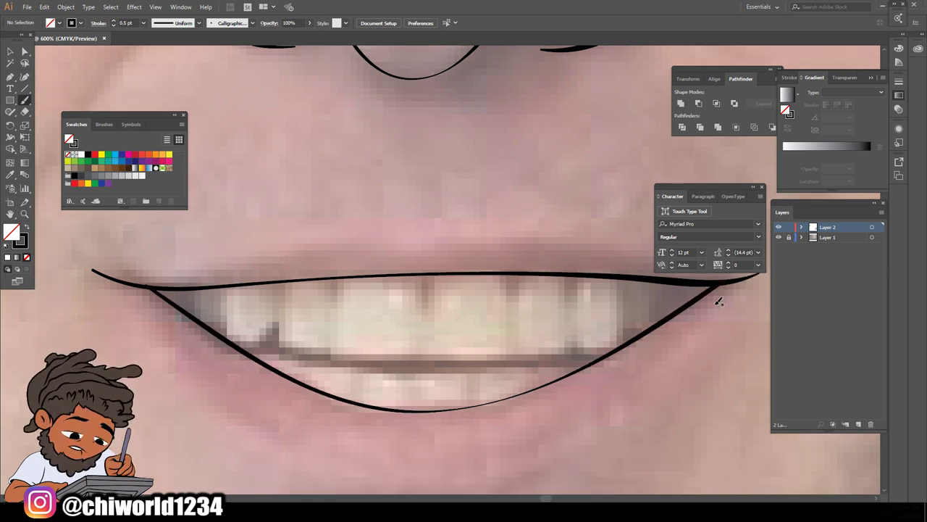
pyautogui.moveTo(421, 408); pyautogui.dragTo(613, 354)
pyautogui.hotkey('ctrl', '-')
pyautogui.hotkey('ctrl', '-')
pyautogui.hotkey('ctrl', '-')
pyautogui.hotkey('ctrl', '-')
pyautogui.hotkey('ctrl', '-')
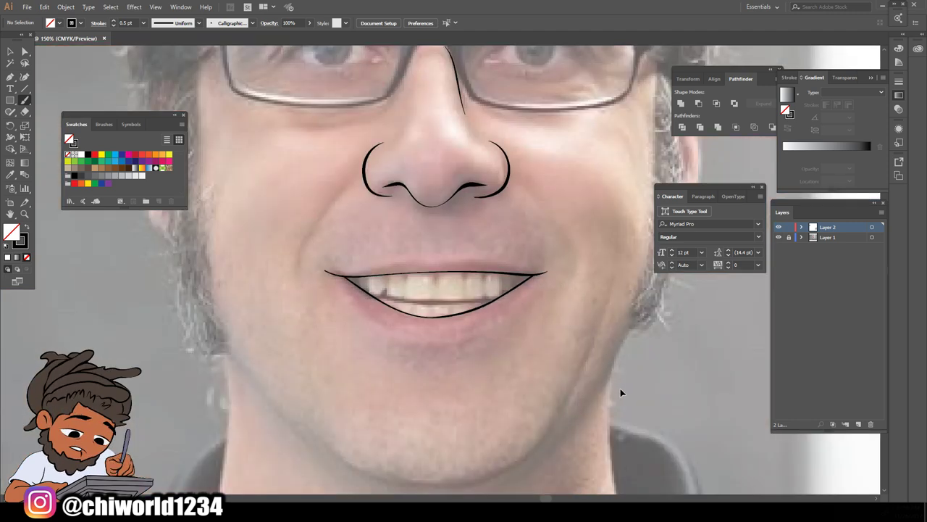
# Trace the laugh line running down from the nose wing and the short crease beside the mouth corner on one cheek
pyautogui.scroll(2, 619, 353)
pyautogui.hotkey('ctrl', '+')
pyautogui.hotkey('ctrl', '+')
pyautogui.hotkey('ctrl', '+')
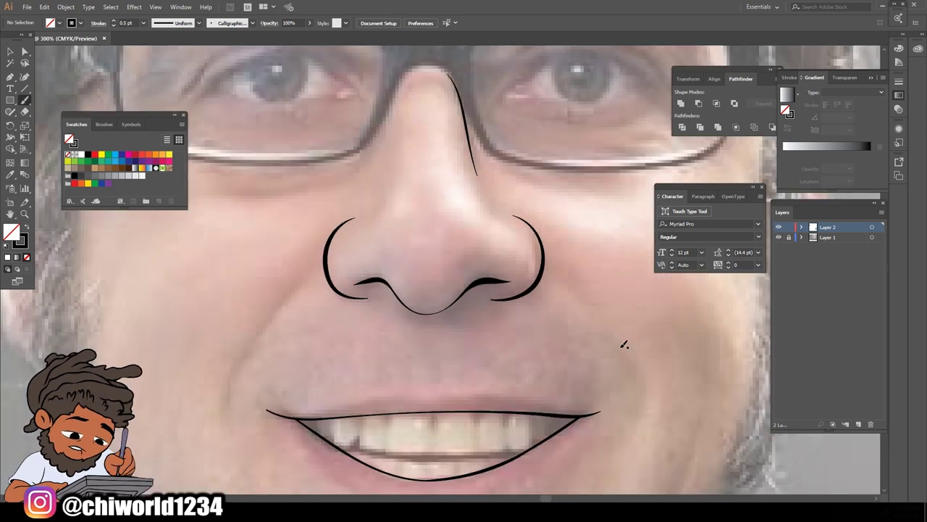
pyautogui.moveTo(231, 415); pyautogui.dragTo(233, 369)
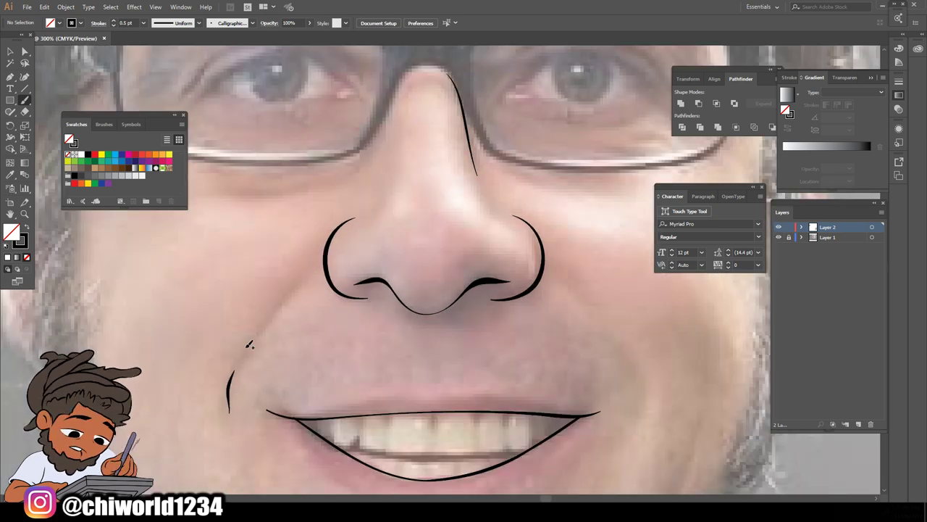
pyautogui.moveTo(262, 323); pyautogui.dragTo(300, 288)
pyautogui.moveTo(327, 255); pyautogui.dragTo(324, 253)
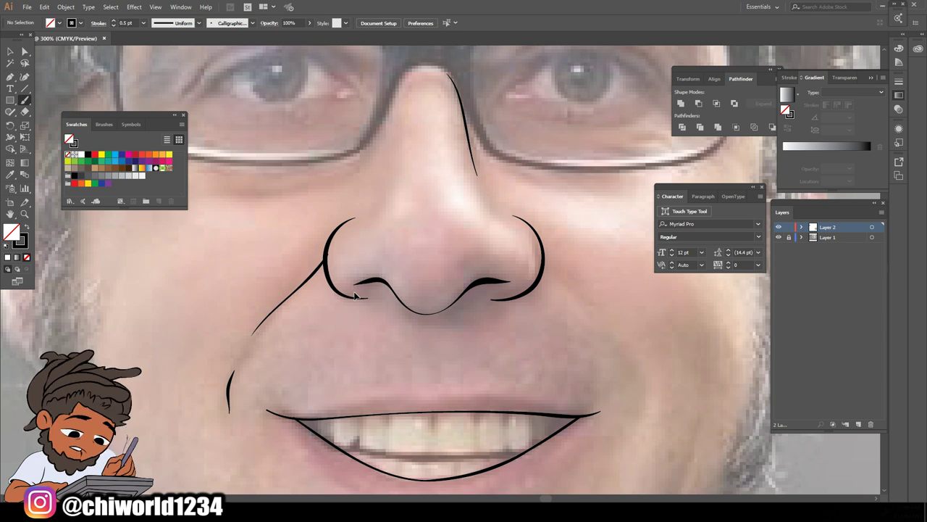
pyautogui.hotkey('ctrl', 'z')
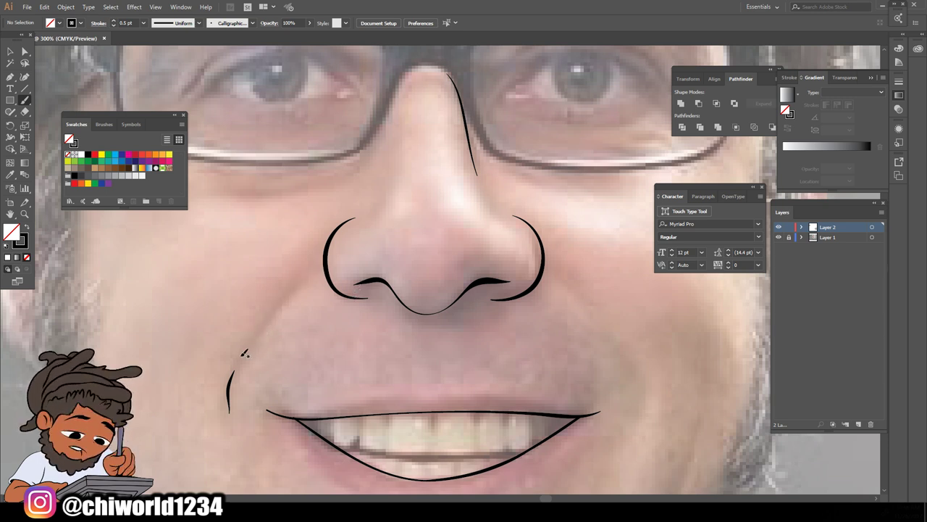
pyautogui.moveTo(284, 307); pyautogui.dragTo(332, 252)
pyautogui.hotkey('ctrl', '-')
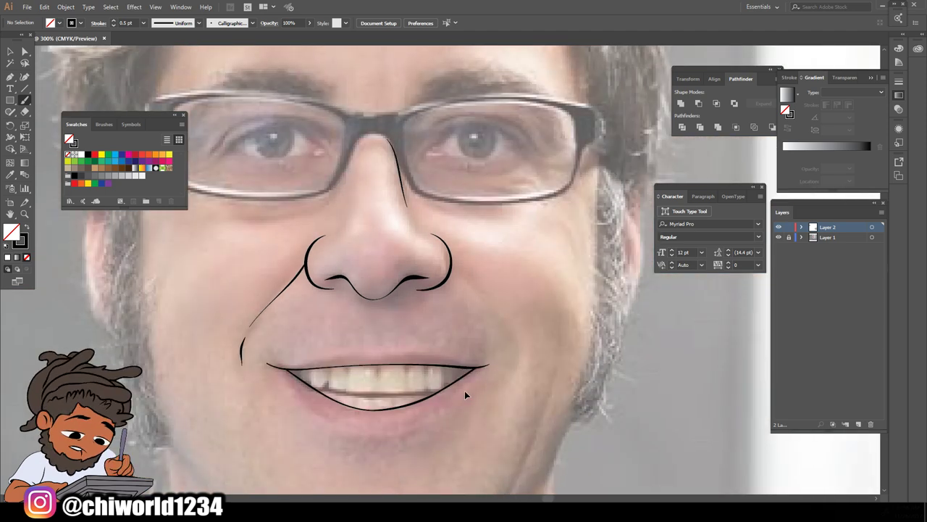
# Outline the outer edges of the lips with brush strokes meeting at the mouth corners
pyautogui.hotkey('ctrl', '+')
pyautogui.moveTo(39, 297)
pyautogui.mouseDown()
pyautogui.moveTo(109, 321)
pyautogui.moveTo(148, 319)
pyautogui.mouseUp()
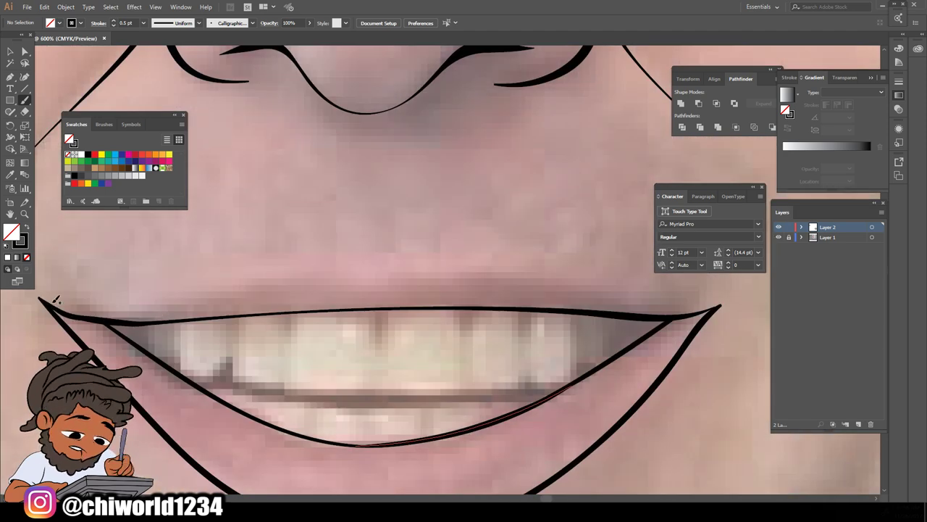
pyautogui.moveTo(45, 297)
pyautogui.mouseDown()
pyautogui.moveTo(147, 294)
pyautogui.moveTo(325, 251)
pyautogui.moveTo(400, 259)
pyautogui.moveTo(445, 250)
pyautogui.moveTo(740, 297)
pyautogui.mouseUp()
# Hide the photo layer to check the nose and lip line art on its own, and show the photo again
pyautogui.click(778, 238)
pyautogui.hotkey('ctrl', '-')
pyautogui.hotkey('ctrl', '-')
pyautogui.hotkey('ctrl', '-')
pyautogui.hotkey('ctrl', '-')
pyautogui.click(779, 237)
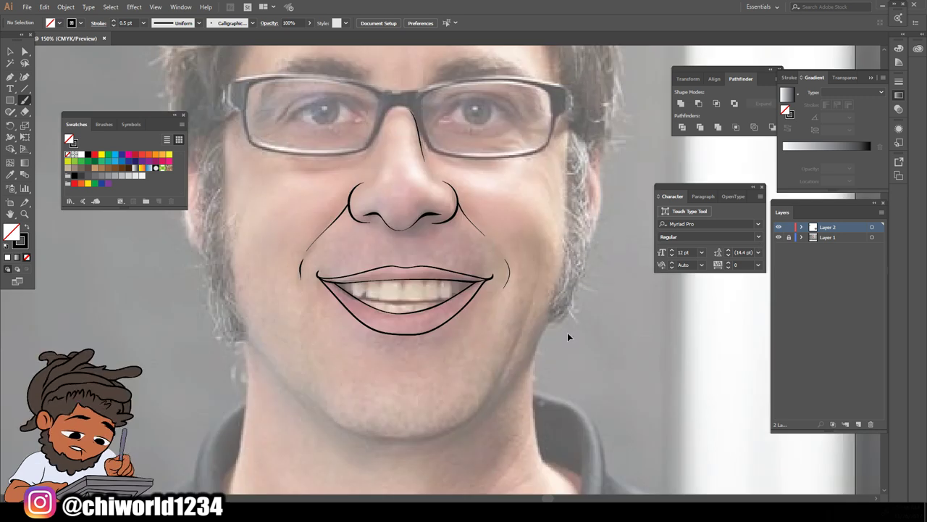
# Switch to the Pencil tool at the teeth and swap fill and stroke for a black fill without a stroke
pyautogui.hotkey('ctrl', '+')
pyautogui.hotkey('ctrl', '+')
pyautogui.hotkey('ctrl', '+')
pyautogui.hotkey('ctrl', '+')
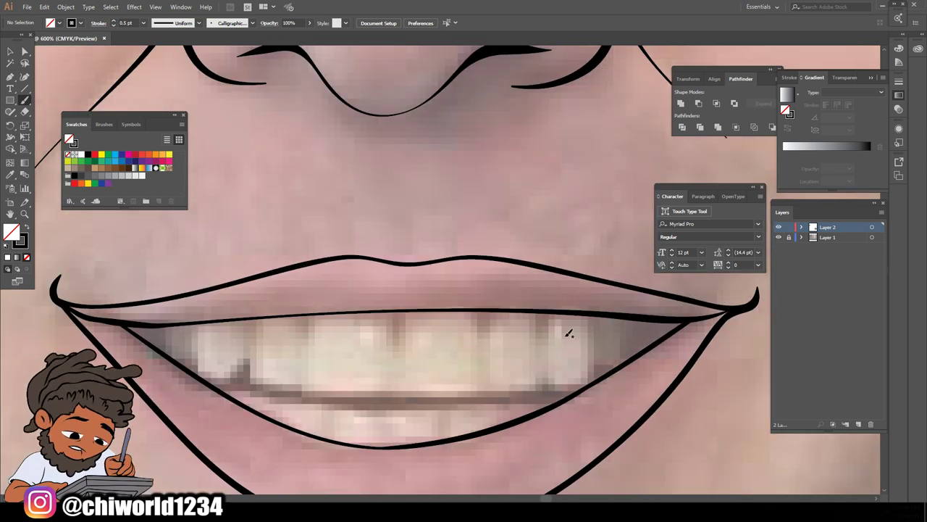
pyautogui.hotkey('ctrl', '+')
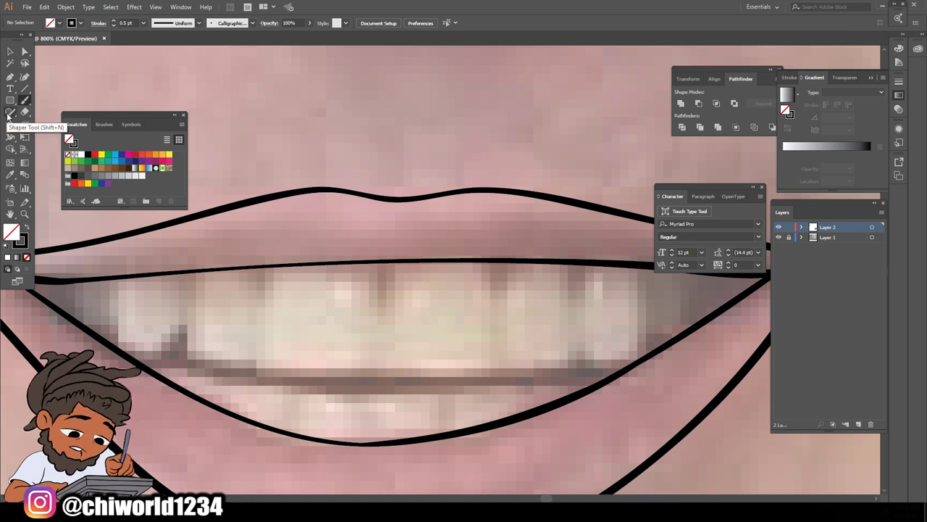
pyautogui.click(8, 114)
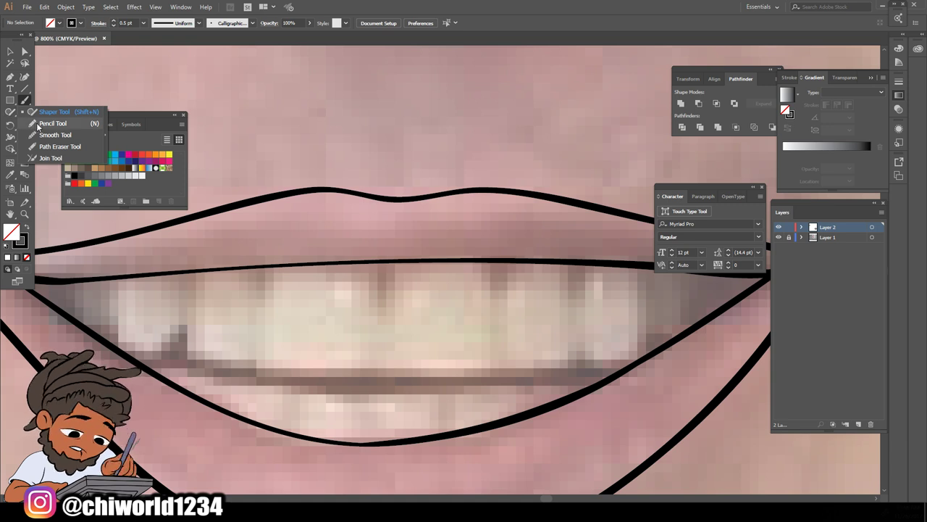
pyautogui.click(41, 124)
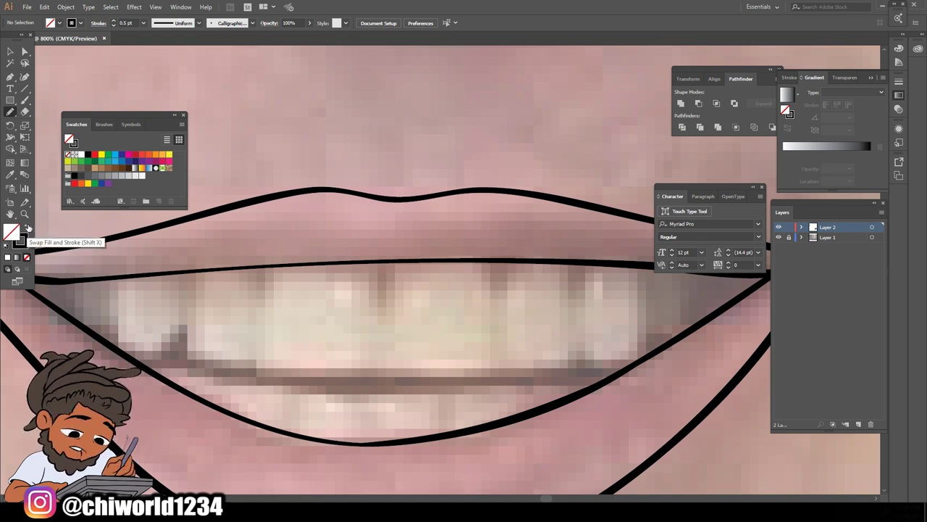
pyautogui.click(27, 228)
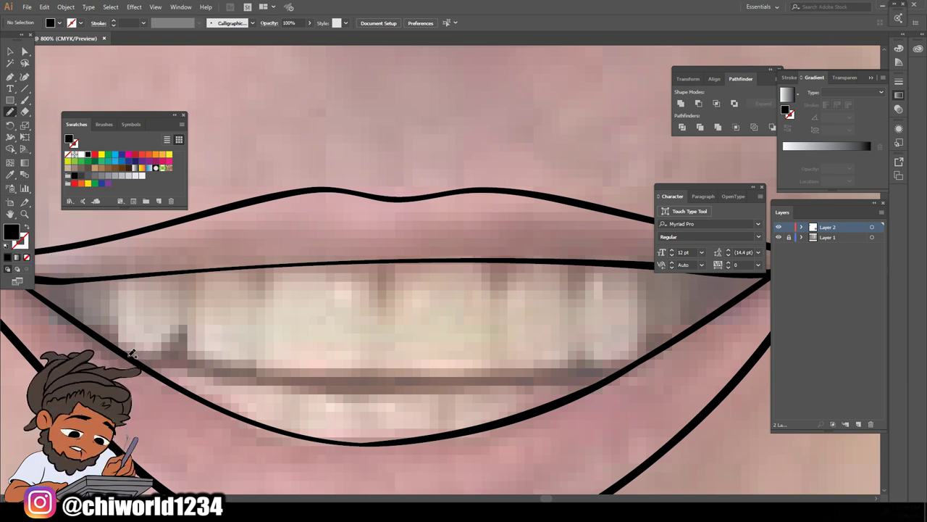
pyautogui.moveTo(187, 332)
pyautogui.mouseDown()
pyautogui.moveTo(211, 366)
pyautogui.moveTo(251, 355)
pyautogui.moveTo(257, 371)
pyautogui.moveTo(333, 380)
pyautogui.moveTo(368, 371)
pyautogui.moveTo(379, 356)
pyautogui.moveTo(411, 377)
pyautogui.mouseUp()
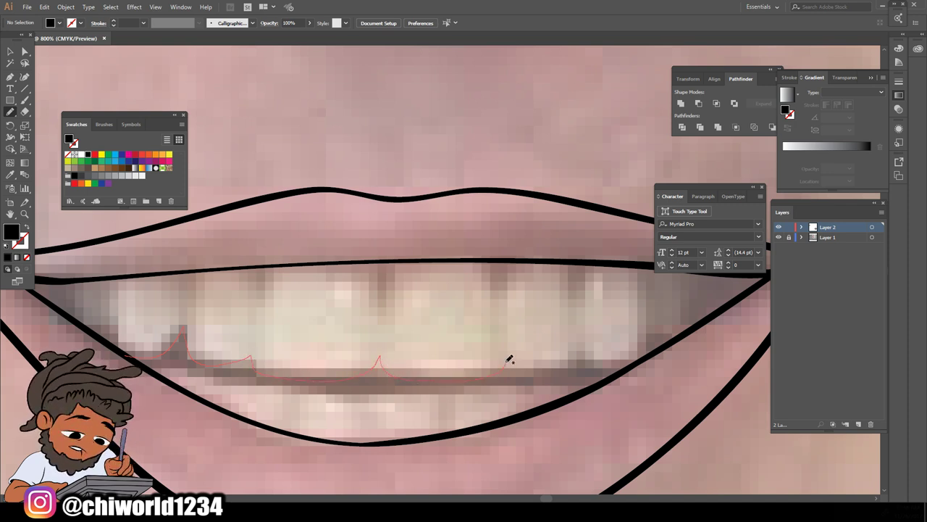
pyautogui.moveTo(510, 360); pyautogui.dragTo(507, 363)
pyautogui.hotkey('ctrl', 'z')
# Draw a closed black shape filling the gap between the upper and lower teeth, with small peaks between the upper teeth
pyautogui.moveTo(190, 356); pyautogui.dragTo(250, 365)
pyautogui.moveTo(392, 377)
pyautogui.mouseDown()
pyautogui.moveTo(563, 374)
pyautogui.moveTo(581, 357)
pyautogui.moveTo(615, 370)
pyautogui.moveTo(641, 364)
pyautogui.moveTo(580, 388)
pyautogui.moveTo(296, 386)
pyautogui.moveTo(190, 371)
pyautogui.mouseUp()
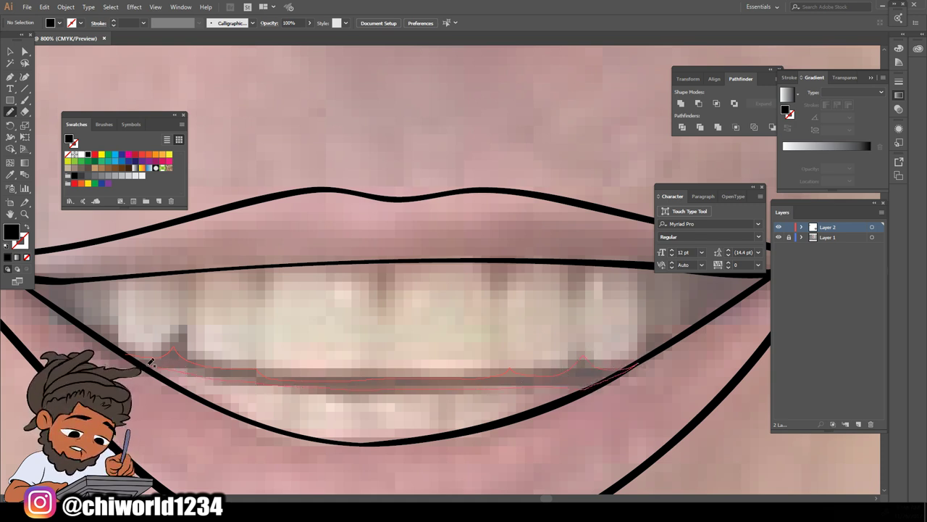
pyautogui.moveTo(119, 348); pyautogui.dragTo(120, 349)
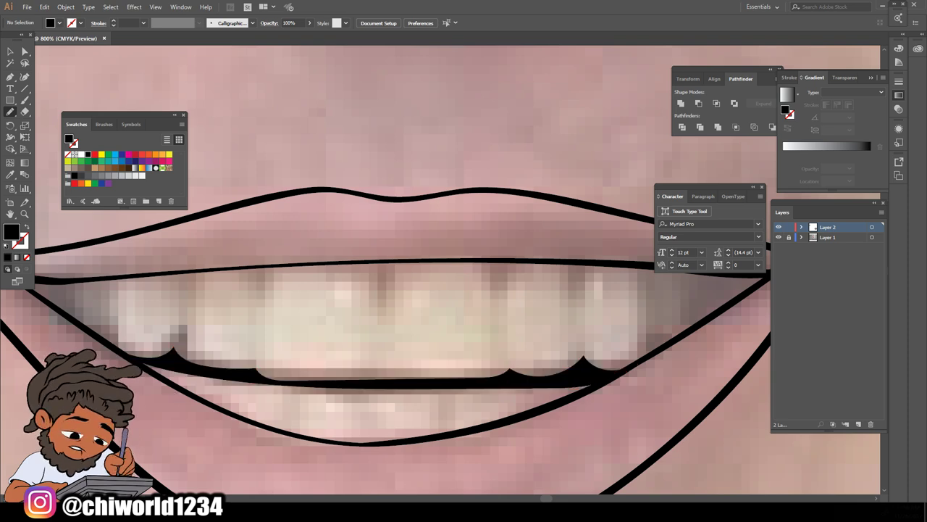
# Check the finished mouth and teeth line art with the photo layer hidden, and bring the photo back
pyautogui.hotkey('ctrl', '-')
pyautogui.hotkey('ctrl', '-')
pyautogui.hotkey('ctrl', '-')
pyautogui.hotkey('ctrl', '-')
pyautogui.hotkey('ctrl', '-')
pyautogui.scroll(1, 629, 412)
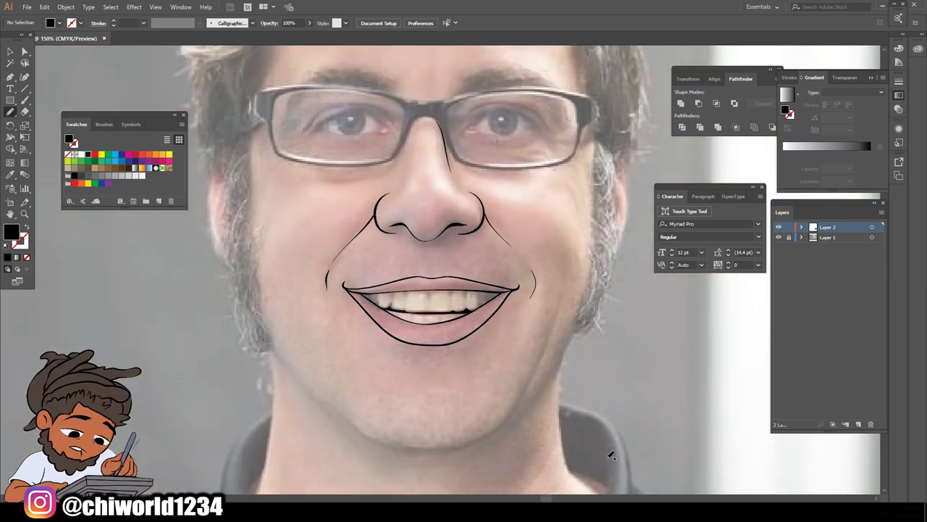
pyautogui.click(778, 238)
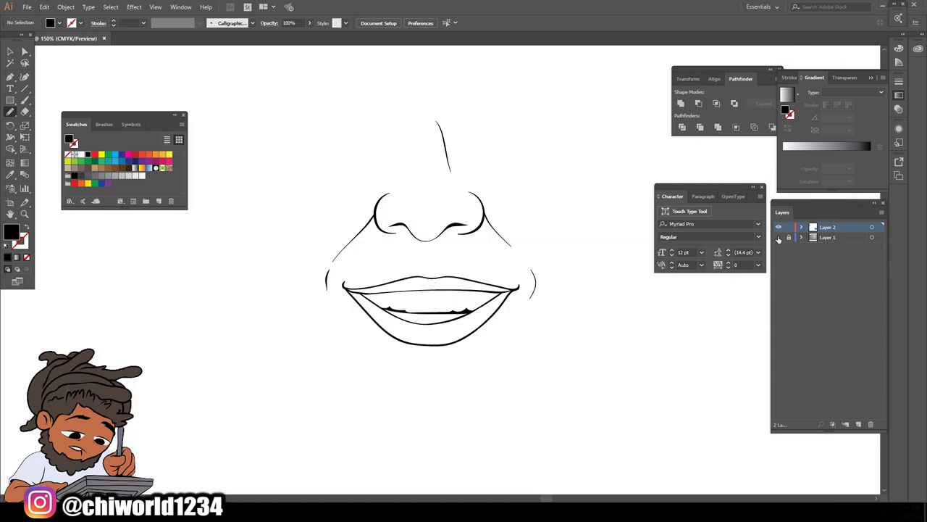
pyautogui.hotkey('ctrl', '-')
pyautogui.hotkey('ctrl', '+')
pyautogui.hotkey('ctrl', '+')
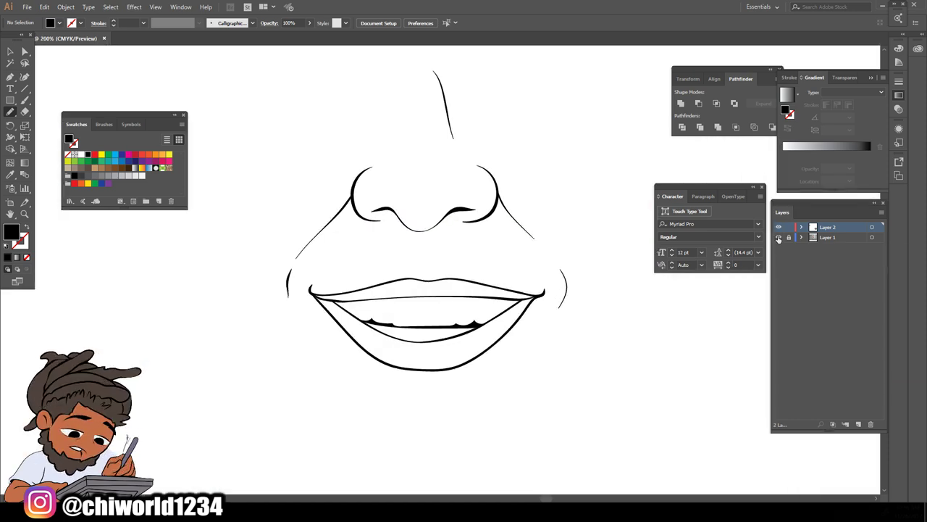
pyautogui.click(779, 238)
# Trace the upper eyelid of one eye with a tapered 1 pt black Paintbrush stroke without fill, ending at the inner corner
pyautogui.scroll(1, 618, 323)
pyautogui.scroll(2, 609, 331)
pyautogui.hotkey('ctrl', '+')
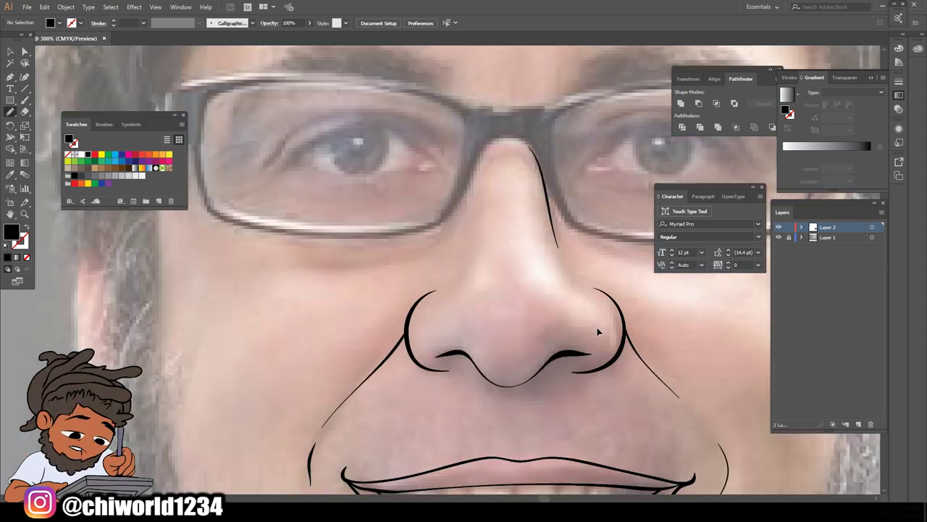
pyautogui.scroll(3, 598, 321)
pyautogui.click(25, 101)
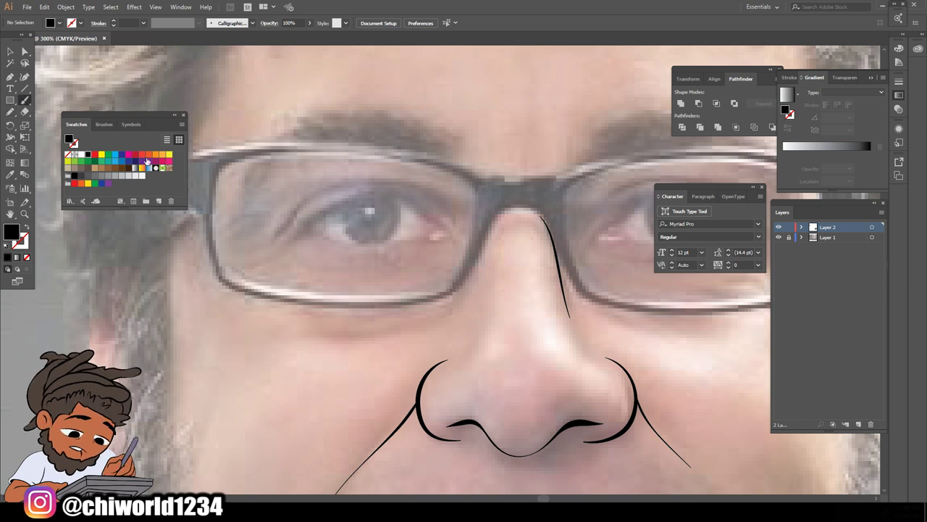
pyautogui.hotkey('ctrl', '+')
pyautogui.hscroll(-4, 284, 258)
pyautogui.scroll(3, 285, 255)
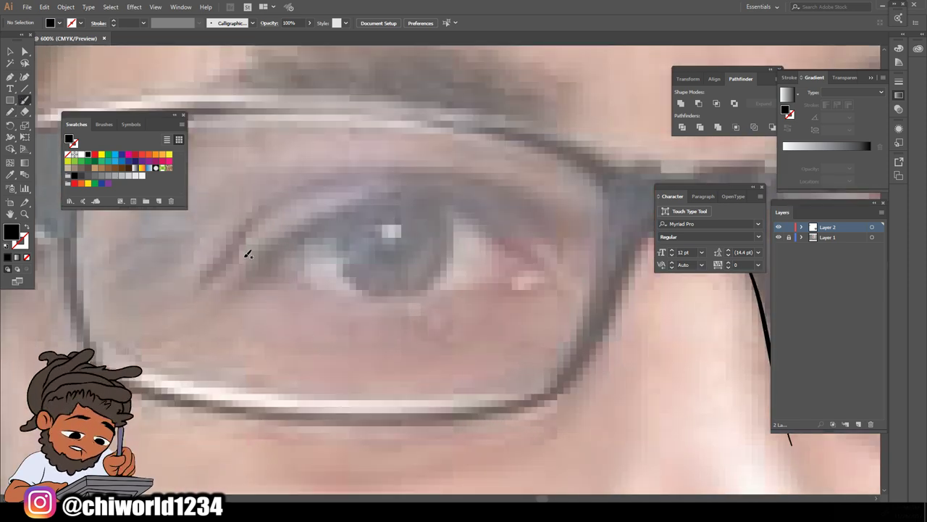
pyautogui.moveTo(229, 283)
pyautogui.mouseDown()
pyautogui.moveTo(343, 209)
pyautogui.moveTo(408, 191)
pyautogui.moveTo(465, 203)
pyautogui.moveTo(539, 291)
pyautogui.mouseUp()
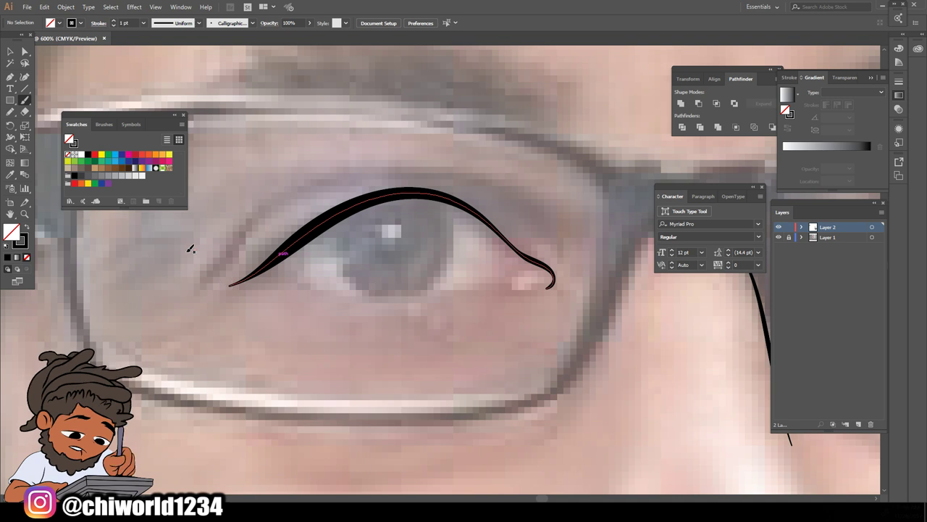
# Set the brush stroke to 0.5 pt, extend the upper eyelid's outer corner and add a curved line at the eye's inner corner
pyautogui.click(142, 23)
pyautogui.click(155, 44)
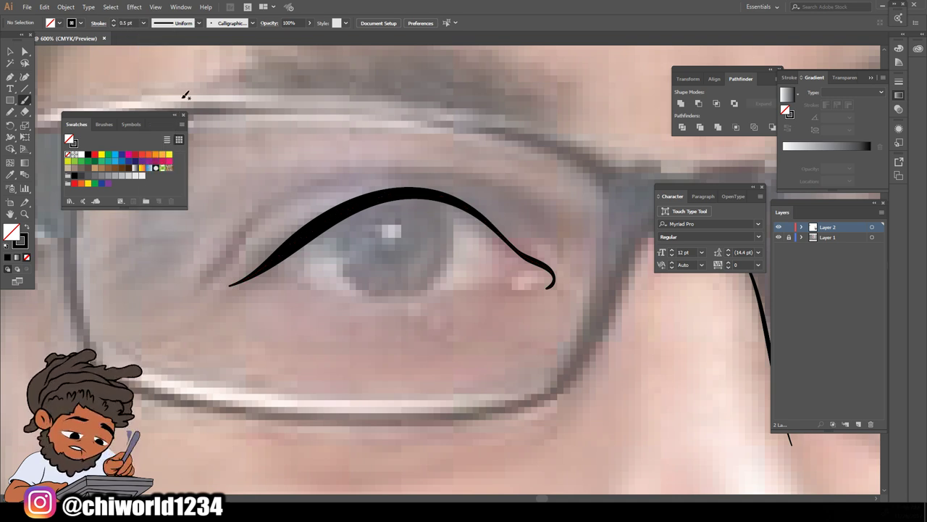
pyautogui.moveTo(230, 282); pyautogui.dragTo(324, 223)
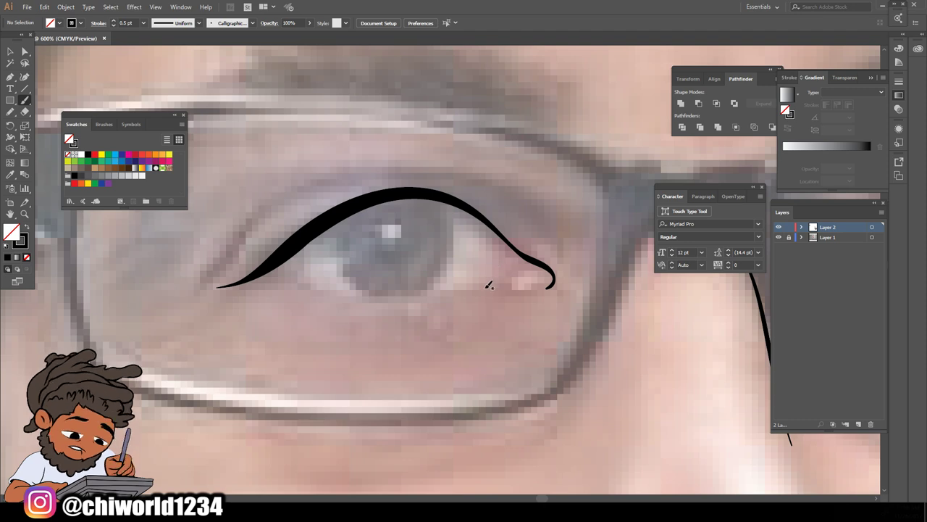
pyautogui.moveTo(487, 286)
pyautogui.mouseDown()
pyautogui.moveTo(510, 266)
pyautogui.moveTo(507, 236)
pyautogui.moveTo(472, 209)
pyautogui.mouseUp()
# Trace the other eye's upper eyelid from the hooked inner corner to the outer corner, thickening the line toward the outside
pyautogui.hotkey('ctrl', '-')
pyautogui.hotkey('ctrl', '-')
pyautogui.hotkey('ctrl', '-')
pyautogui.hscroll(8, 627, 430)
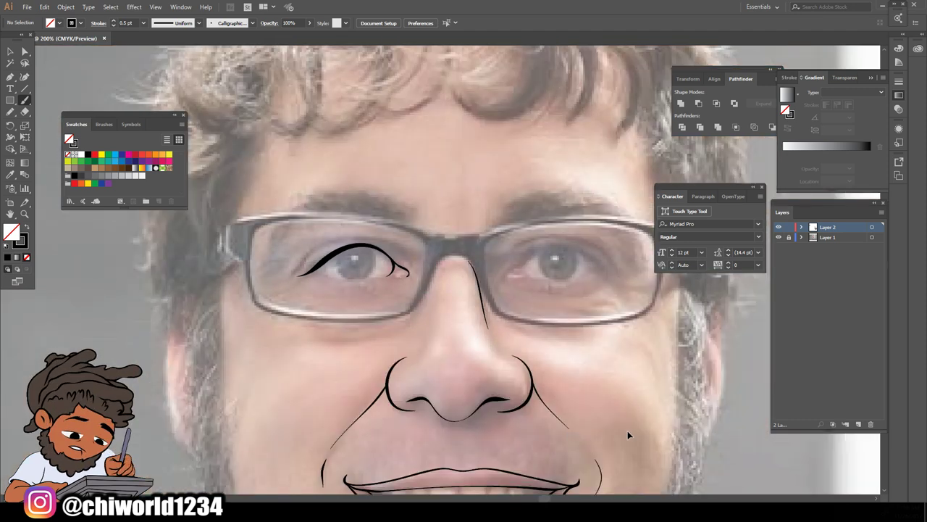
pyautogui.hotkey('ctrl', '+')
pyautogui.hotkey('ctrl', '+')
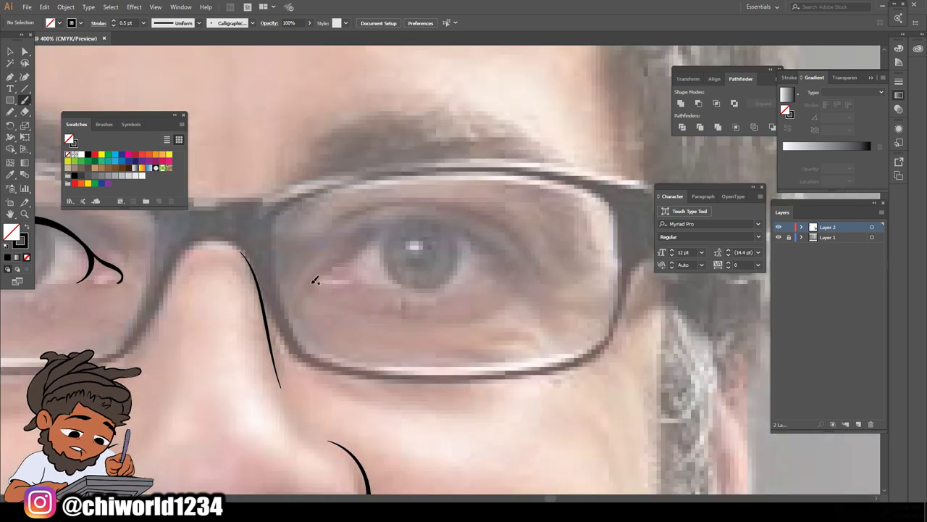
pyautogui.moveTo(323, 267)
pyautogui.mouseDown()
pyautogui.moveTo(383, 222)
pyautogui.moveTo(420, 216)
pyautogui.moveTo(469, 227)
pyautogui.moveTo(534, 281)
pyautogui.mouseUp()
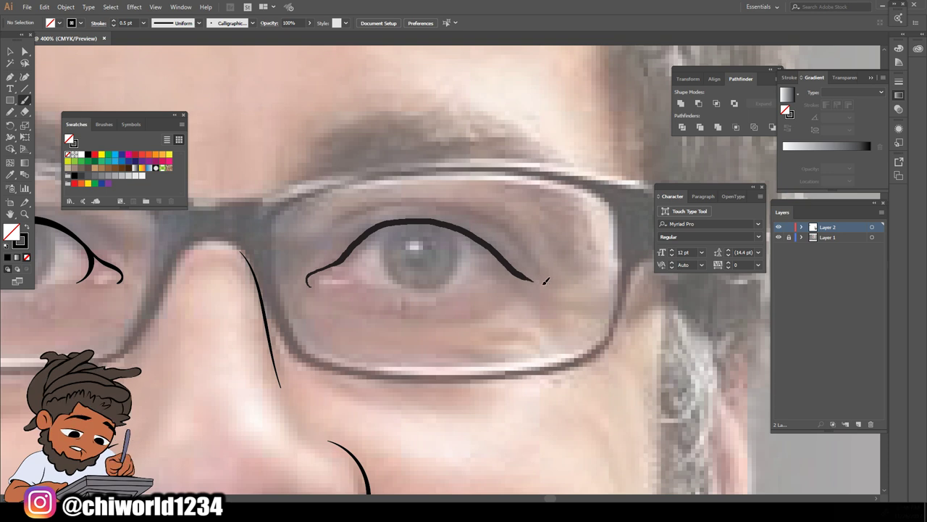
pyautogui.moveTo(324, 267)
pyautogui.mouseDown()
pyautogui.moveTo(372, 227)
pyautogui.moveTo(422, 222)
pyautogui.moveTo(534, 279)
pyautogui.mouseUp()
# Draw tapered eyelid crease lines above both eyes, with a short extra line near each inner corner
pyautogui.scroll(-3, 605, 339)
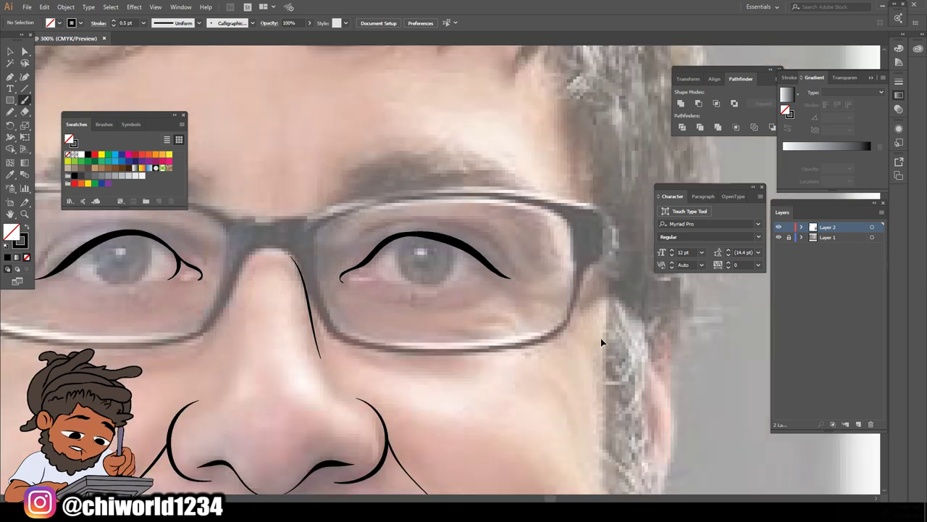
pyautogui.scroll(2, 598, 337)
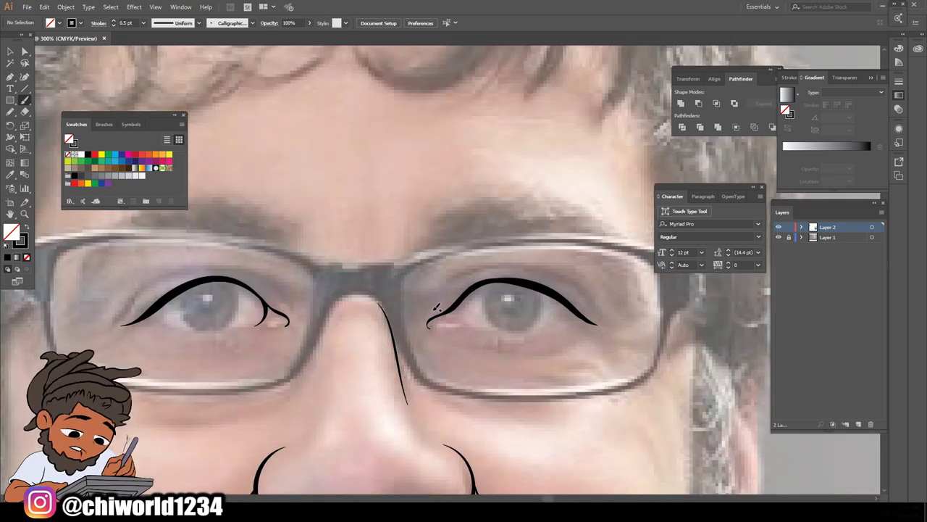
pyautogui.moveTo(442, 292)
pyautogui.mouseDown()
pyautogui.moveTo(485, 266)
pyautogui.moveTo(543, 265)
pyautogui.moveTo(587, 288)
pyautogui.moveTo(590, 316)
pyautogui.mouseUp()
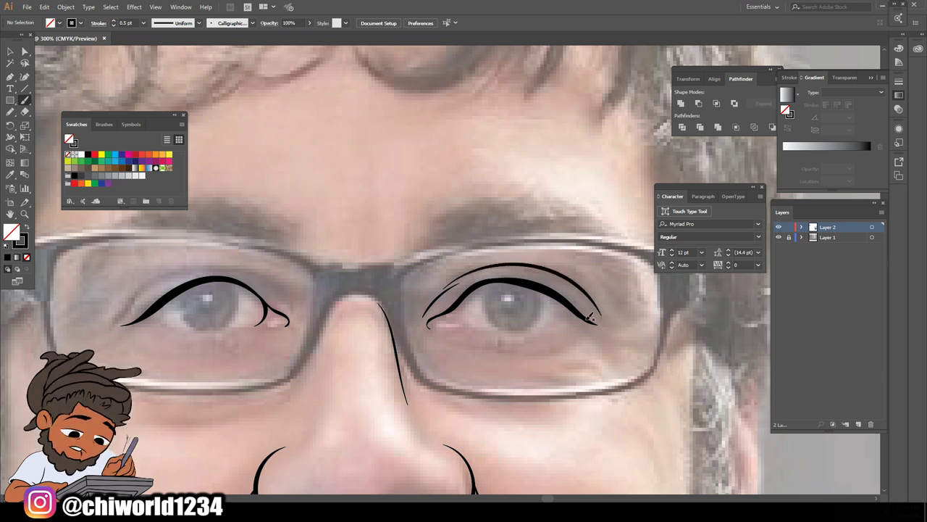
pyautogui.moveTo(121, 313)
pyautogui.mouseDown()
pyautogui.moveTo(158, 279)
pyautogui.moveTo(215, 262)
pyautogui.moveTo(245, 265)
pyautogui.moveTo(296, 310)
pyautogui.mouseUp()
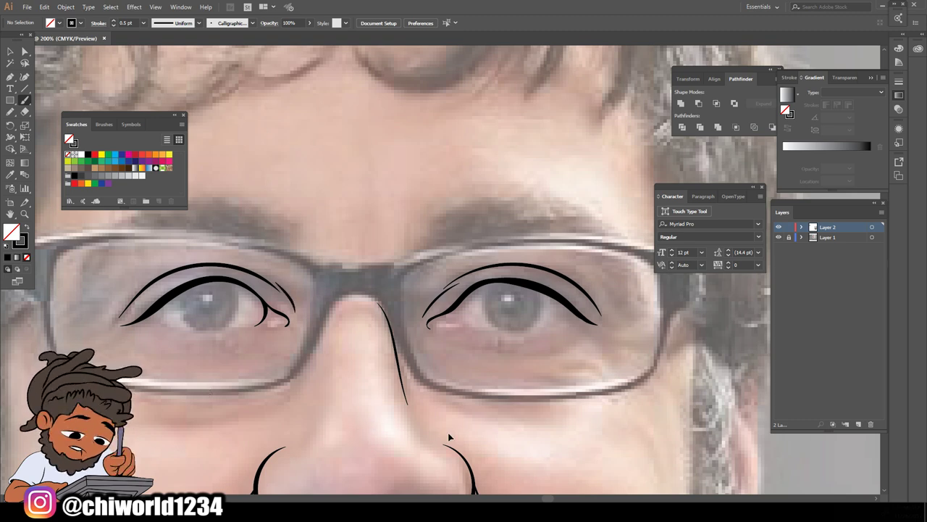
# Check the upper eyelid and crease lines with the photo layer hidden, and bring the photo back
pyautogui.hotkey('ctrl', '-')
pyautogui.hotkey('ctrl', '-')
pyautogui.hotkey('ctrl', '-')
pyautogui.click(779, 237)
pyautogui.hotkey('ctrl', '=')
pyautogui.hotkey('ctrl', '=')
pyautogui.click(778, 236)
# Add the missing inner-corner curve and trace thin lower eyelid lines on both eyes, joining the inner corners to the upper lids
pyautogui.hotkey('ctrl', '=')
pyautogui.hotkey('ctrl', '=')
pyautogui.hotkey('ctrl', '=')
pyautogui.moveTo(378, 307); pyautogui.dragTo(361, 255)
pyautogui.moveTo(304, 308)
pyautogui.mouseDown()
pyautogui.moveTo(390, 307)
pyautogui.moveTo(467, 319)
pyautogui.moveTo(601, 286)
pyautogui.mouseUp()
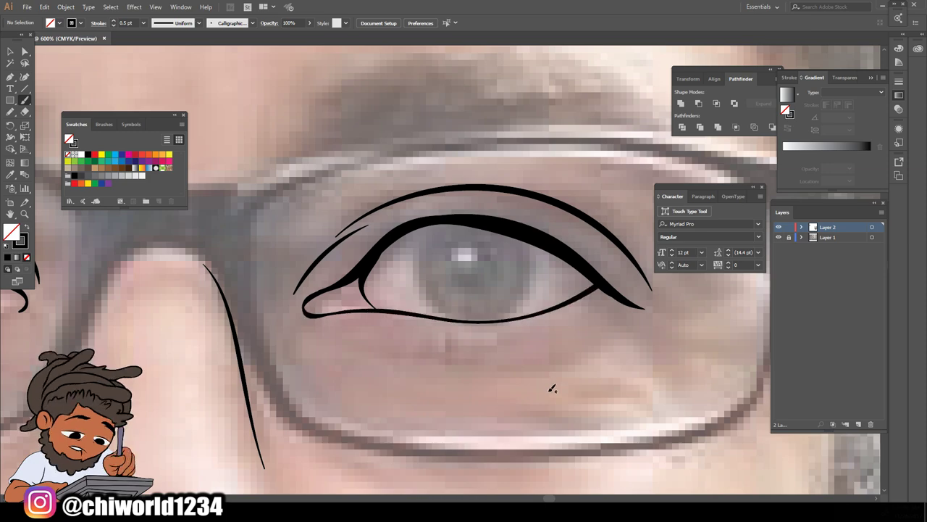
pyautogui.scroll(-3, 492, 385)
pyautogui.scroll(3, 427, 290)
pyautogui.moveTo(290, 292)
pyautogui.mouseDown()
pyautogui.moveTo(399, 311)
pyautogui.moveTo(581, 305)
pyautogui.mouseUp()
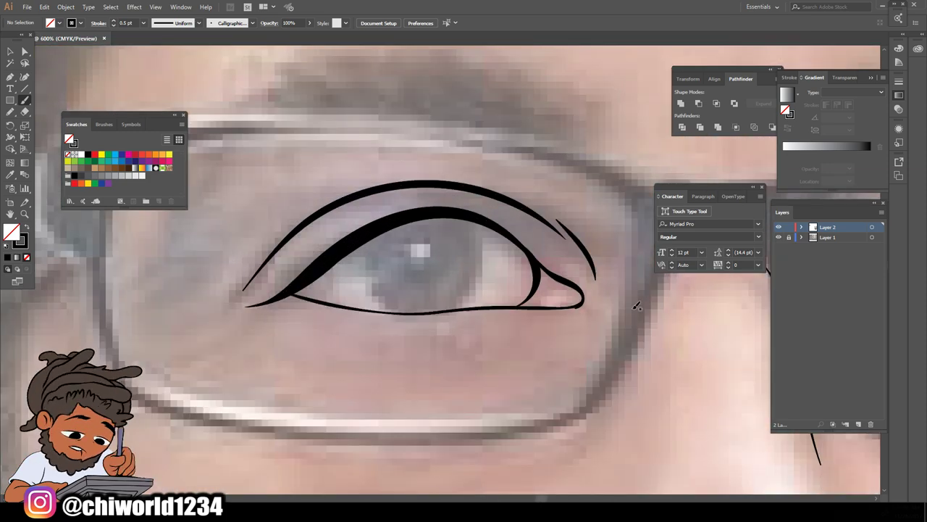
# Draw a thin tapered crease line below each eye
pyautogui.scroll(-4, 608, 304)
pyautogui.scroll(3, 619, 313)
pyautogui.moveTo(505, 303)
pyautogui.mouseDown()
pyautogui.moveTo(565, 318)
pyautogui.moveTo(637, 303)
pyautogui.mouseUp()
pyautogui.moveTo(211, 310); pyautogui.dragTo(316, 305)
# Check the complete outlines of both eyes with the photo layer hidden, and bring the photo back
pyautogui.hotkey('ctrl', '-')
pyautogui.hotkey('ctrl', '-')
pyautogui.hotkey('ctrl', '-')
pyautogui.moveTo(565, 323); pyautogui.dragTo(555, 289)
pyautogui.click(779, 238)
pyautogui.hotkey('ctrl', '-')
pyautogui.click(779, 238)
pyautogui.hotkey('ctrl', '+')
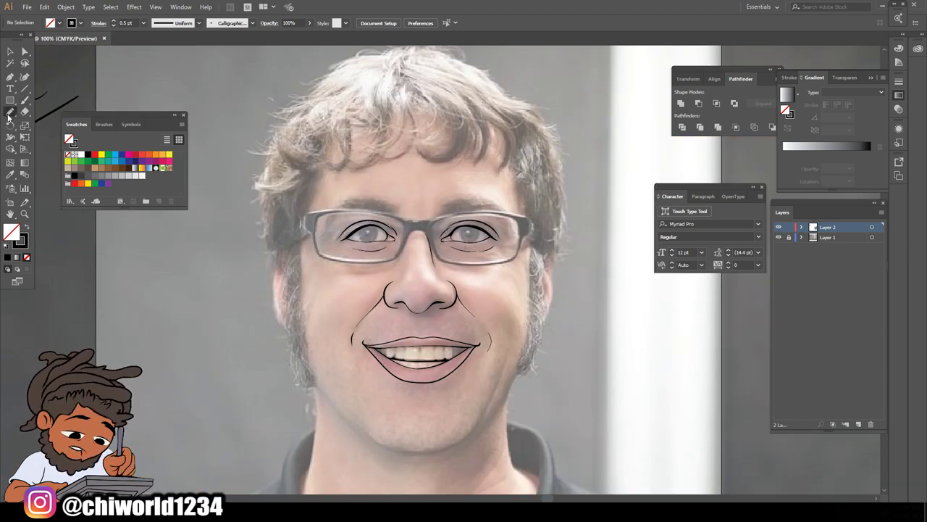
# Set up the Pencil tool with a black fill and no stroke, and try it with a round shape beside the face
pyautogui.click(26, 229)
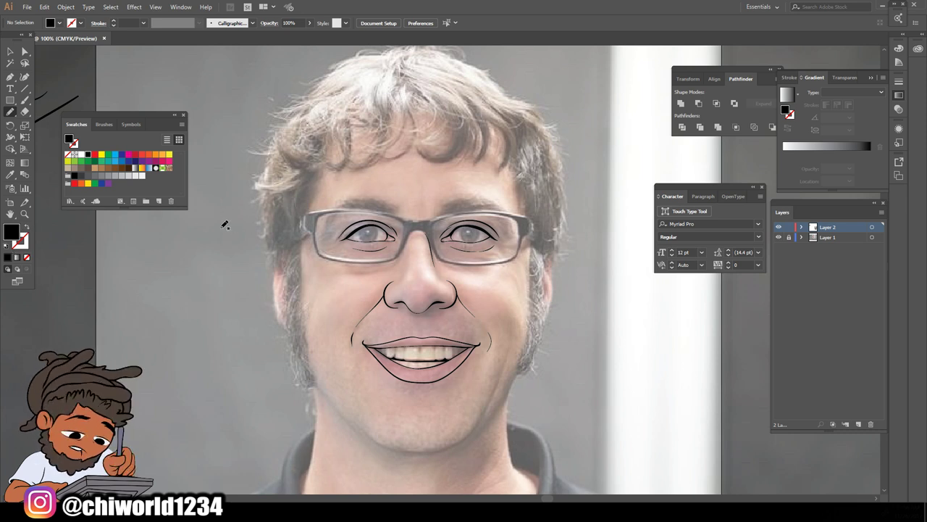
pyautogui.moveTo(97, 283)
pyautogui.mouseDown()
pyautogui.moveTo(119, 242)
pyautogui.moveTo(185, 237)
pyautogui.mouseUp()
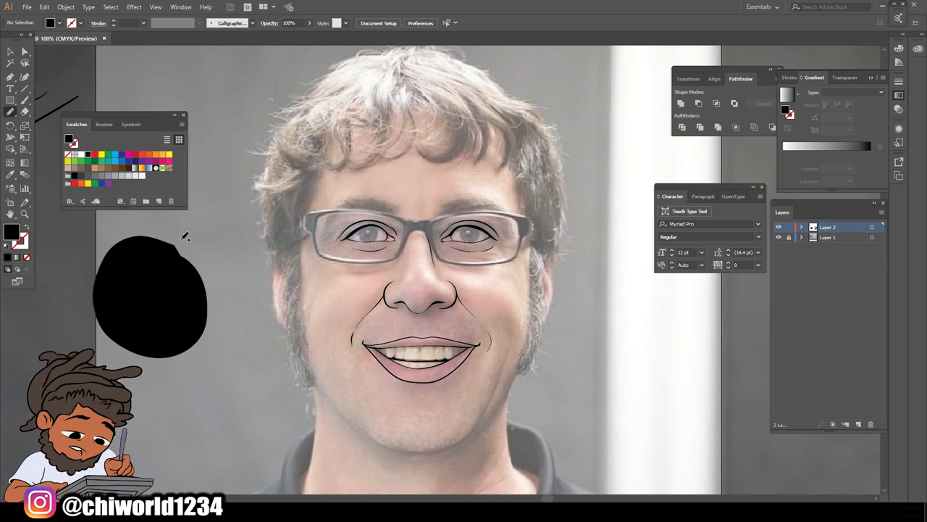
pyautogui.hotkey('ctrl', 'z')
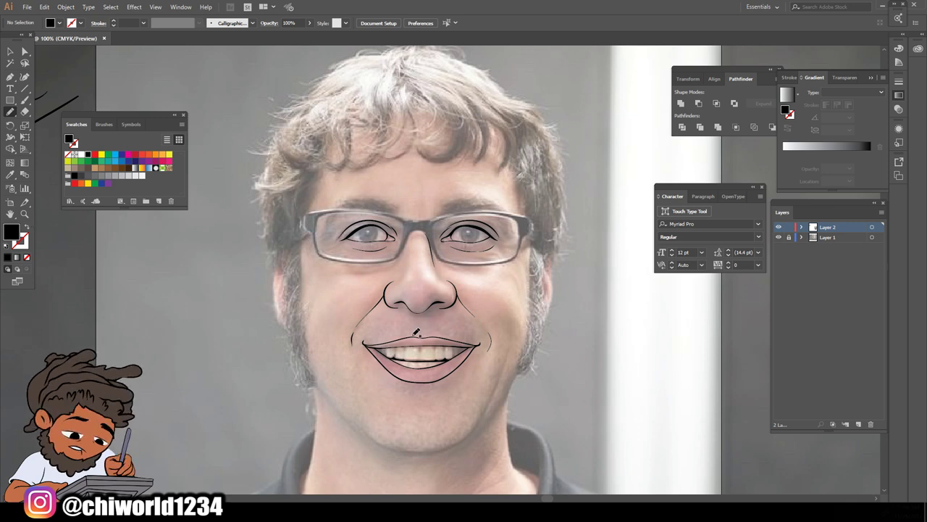
# Draw a closed black shape over the iris of the eye on the photo's left, tucked under the upper eyelid
pyautogui.hotkey('ctrl', '=')
pyautogui.hotkey('ctrl', '=')
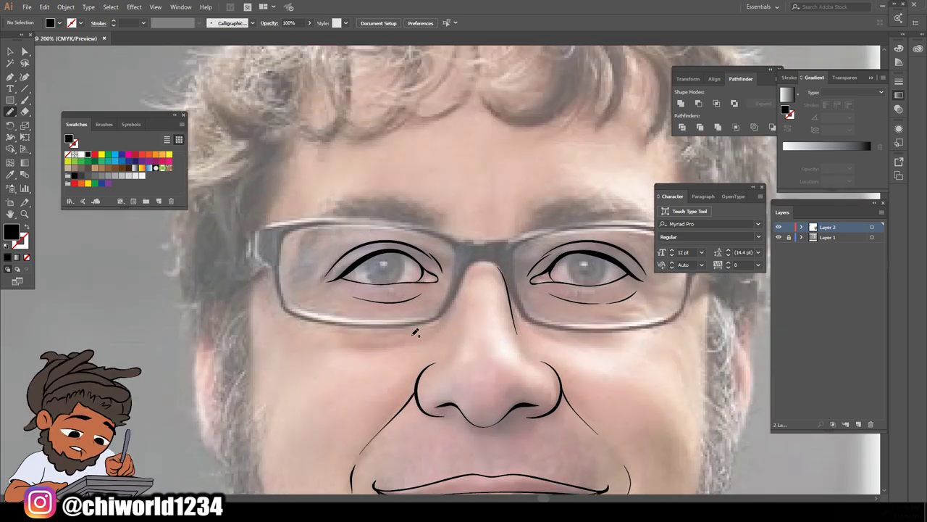
pyautogui.hotkey('ctrl', '=')
pyautogui.hotkey('ctrl', '=')
pyautogui.hotkey('ctrl', '=')
pyautogui.hotkey('ctrl', '=')
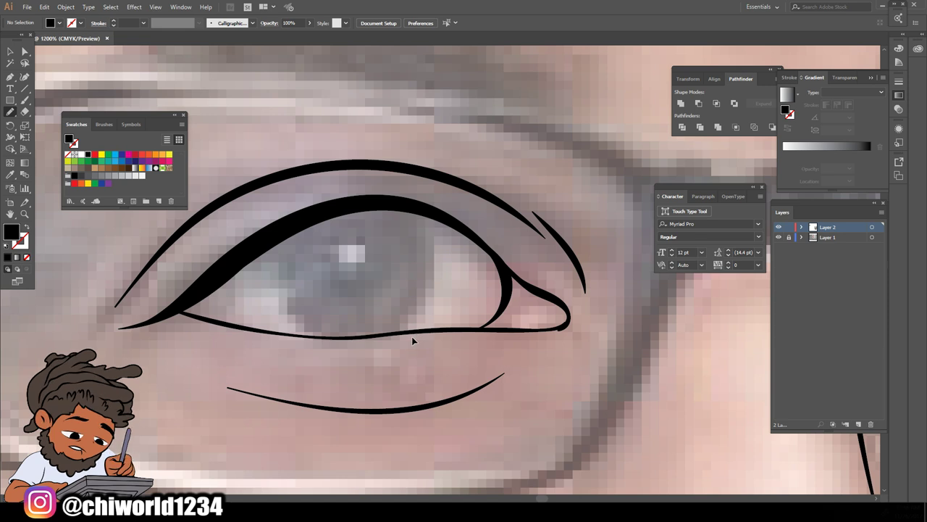
pyautogui.hotkey('ctrl', '=')
pyautogui.moveTo(277, 191)
pyautogui.mouseDown()
pyautogui.moveTo(248, 231)
pyautogui.moveTo(249, 290)
pyautogui.mouseUp()
pyautogui.moveTo(282, 370)
pyautogui.mouseDown()
pyautogui.moveTo(345, 419)
pyautogui.moveTo(457, 418)
pyautogui.moveTo(501, 398)
pyautogui.moveTo(563, 318)
pyautogui.moveTo(572, 205)
pyautogui.moveTo(502, 154)
pyautogui.moveTo(392, 156)
pyautogui.moveTo(270, 198)
pyautogui.mouseUp()
# Fill the iris of the eye on the photo's right with a closed black Pencil shape between the eyelids
pyautogui.hotkey('ctrl', '-')
pyautogui.hotkey('ctrl', '-')
pyautogui.hotkey('ctrl', '-')
pyautogui.hotkey('ctrl', '-')
pyautogui.hscroll(8, 531, 300)
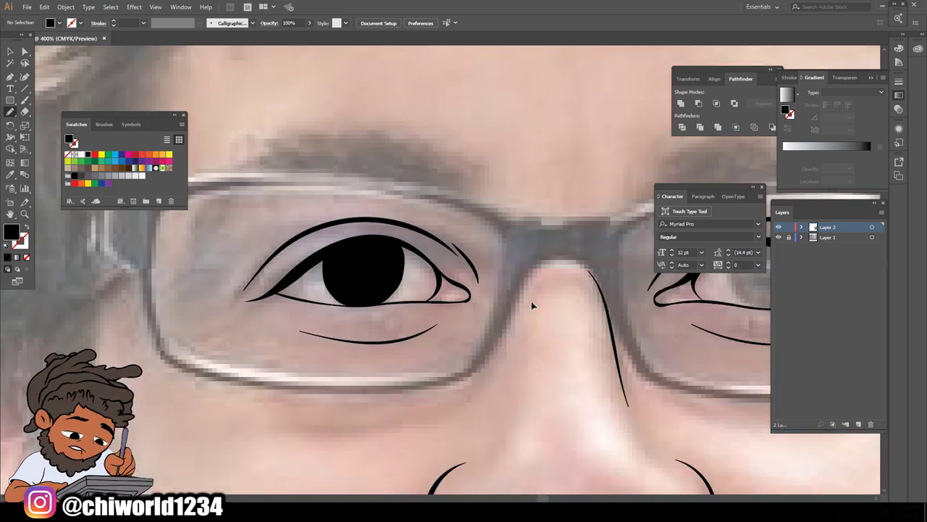
pyautogui.hotkey('ctrl', '+')
pyautogui.hotkey('ctrl', '+')
pyautogui.hotkey('ctrl', '+')
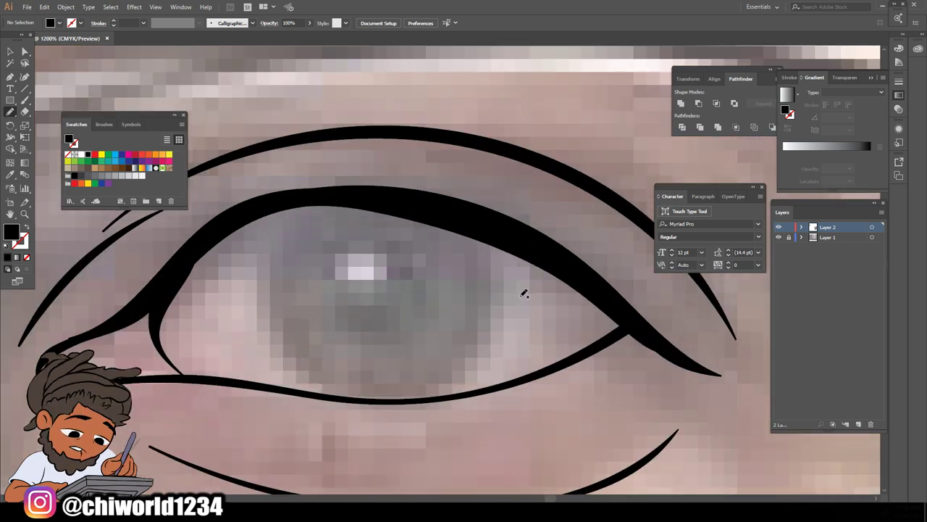
pyautogui.moveTo(259, 291)
pyautogui.mouseDown()
pyautogui.moveTo(294, 369)
pyautogui.moveTo(314, 386)
pyautogui.moveTo(394, 400)
pyautogui.moveTo(444, 378)
pyautogui.moveTo(490, 335)
pyautogui.moveTo(504, 248)
pyautogui.moveTo(467, 212)
pyautogui.moveTo(262, 206)
pyautogui.mouseUp()
pyautogui.moveTo(353, 382); pyautogui.dragTo(442, 390)
pyautogui.moveTo(504, 303)
pyautogui.mouseDown()
pyautogui.moveTo(498, 234)
pyautogui.moveTo(460, 214)
pyautogui.mouseUp()
# Check both black irises with the photo layer hidden, and bring the photo back
pyautogui.hotkey('ctrl', '-')
pyautogui.hotkey('ctrl', '-')
pyautogui.hotkey('ctrl', '-')
pyautogui.hotkey('ctrl', '-')
pyautogui.hotkey('ctrl', '-')
pyautogui.hotkey('ctrl', '-')
pyautogui.hotkey('ctrl', '-')
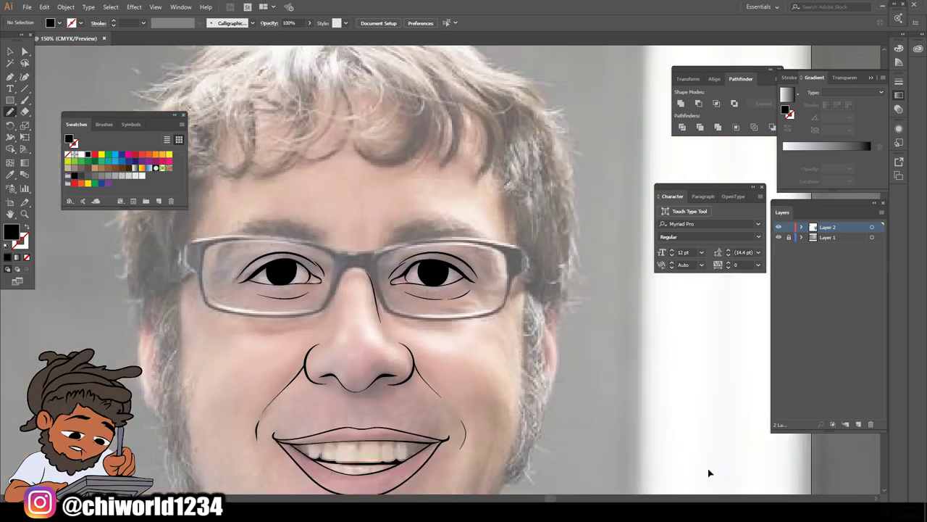
pyautogui.click(777, 238)
pyautogui.hotkey('ctrl', '-')
pyautogui.hotkey('ctrl', '+')
pyautogui.click(777, 238)
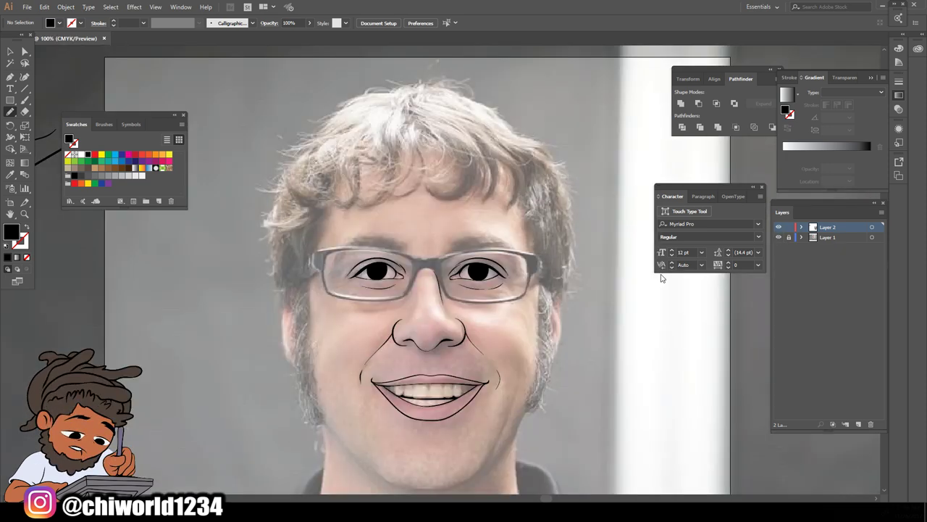
# Trace the glasses' bridge and the inner sides of both rims as one closed black Pencil shape
pyautogui.scroll(-3, 449, 382)
pyautogui.hotkey('ctrl', '+')
pyautogui.hotkey('ctrl', '+')
pyautogui.hotkey('ctrl', '+')
pyautogui.hotkey('ctrl', '+')
pyautogui.hotkey('ctrl', '+')
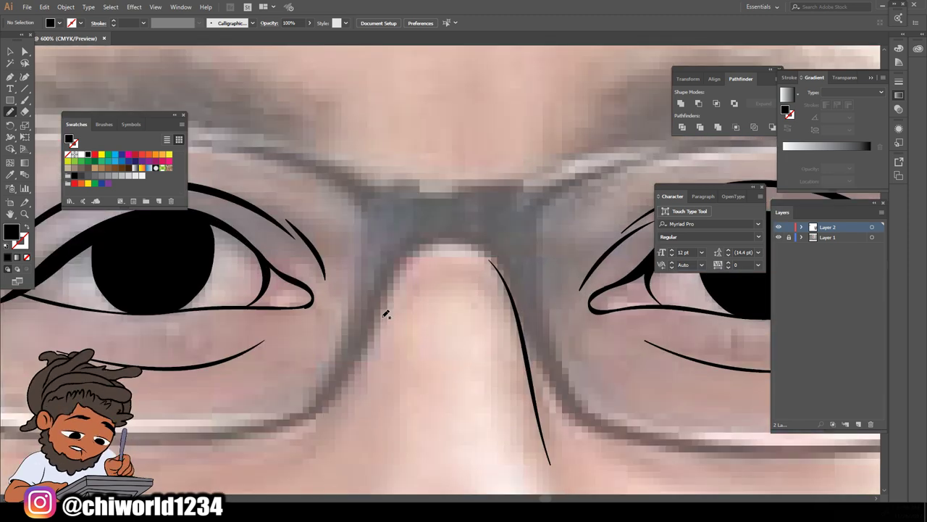
pyautogui.moveTo(265, 434); pyautogui.dragTo(311, 425)
pyautogui.moveTo(440, 242)
pyautogui.mouseDown()
pyautogui.moveTo(491, 255)
pyautogui.moveTo(509, 277)
pyautogui.moveTo(574, 416)
pyautogui.mouseUp()
pyautogui.moveTo(550, 337)
pyautogui.mouseDown()
pyautogui.moveTo(542, 228)
pyautogui.moveTo(598, 158)
pyautogui.moveTo(424, 183)
pyautogui.moveTo(328, 149)
pyautogui.moveTo(266, 152)
pyautogui.mouseUp()
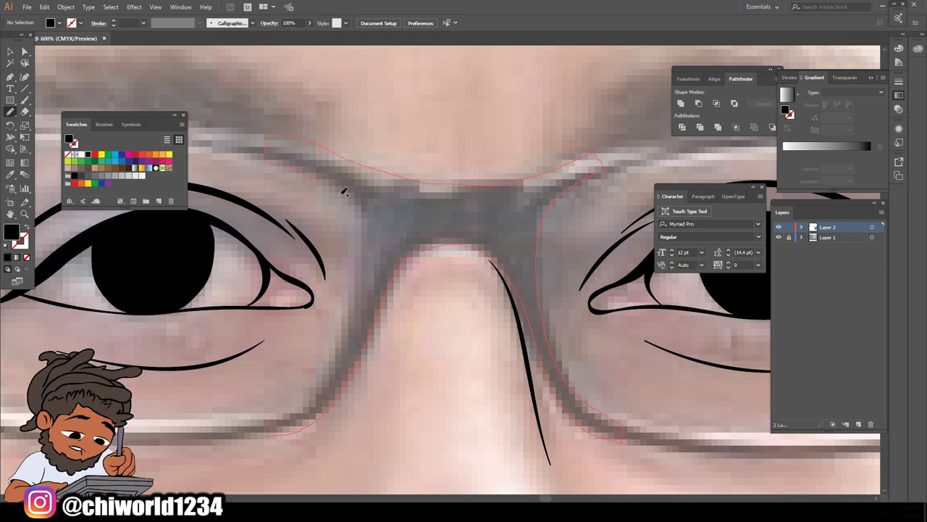
pyautogui.moveTo(293, 397); pyautogui.dragTo(266, 435)
# Check the glasses' bridge shape with the photo layer hidden, and bring the photo back
pyautogui.hotkey('ctrl', '-')
pyautogui.hotkey('ctrl', '-')
pyautogui.hotkey('ctrl', '-')
pyautogui.hotkey('ctrl', '-')
pyautogui.click(779, 238)
pyautogui.hotkey('ctrl', '-')
pyautogui.click(779, 237)
# Trace the rest of the glasses frame around the lens on the photo's right as a closed black shape
pyautogui.hotkey('ctrl', '+')
pyautogui.hotkey('ctrl', '+')
pyautogui.scroll(2, 579, 307)
pyautogui.moveTo(230, 316)
pyautogui.mouseDown()
pyautogui.moveTo(250, 273)
pyautogui.moveTo(321, 246)
pyautogui.moveTo(474, 243)
pyautogui.moveTo(562, 266)
pyautogui.moveTo(578, 392)
pyautogui.mouseUp()
pyautogui.moveTo(627, 249)
pyautogui.mouseDown()
pyautogui.moveTo(473, 214)
pyautogui.moveTo(291, 225)
pyautogui.moveTo(195, 278)
pyautogui.moveTo(226, 316)
pyautogui.mouseUp()
# Trace the frame around the lens on the photo's left as a closed black shape including the hinge, and touch it up
pyautogui.hotkey('ctrl', '-')
pyautogui.hotkey('ctrl', '-')
pyautogui.hotkey('ctrl', '-')
pyautogui.hotkey('ctrl', '+')
pyautogui.hotkey('ctrl', '+')
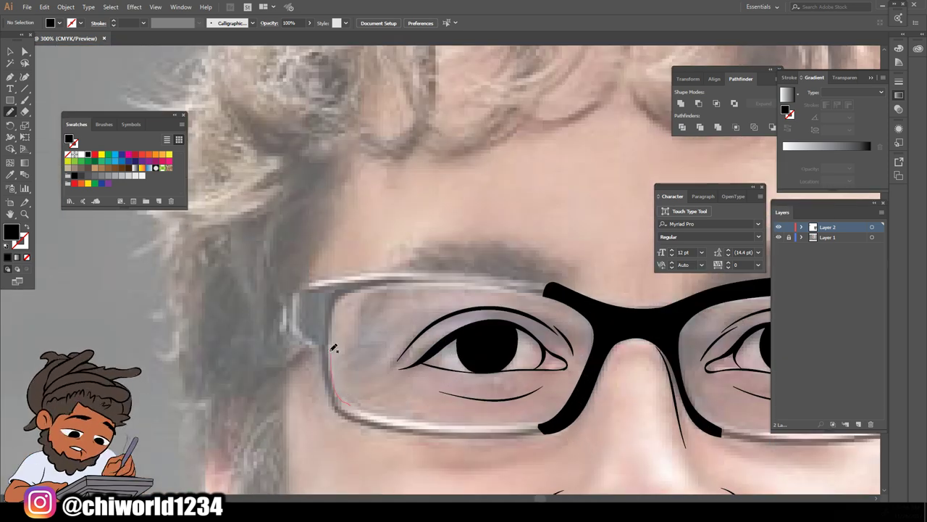
pyautogui.moveTo(418, 284)
pyautogui.mouseDown()
pyautogui.moveTo(598, 317)
pyautogui.moveTo(559, 283)
pyautogui.moveTo(462, 269)
pyautogui.moveTo(289, 284)
pyautogui.mouseUp()
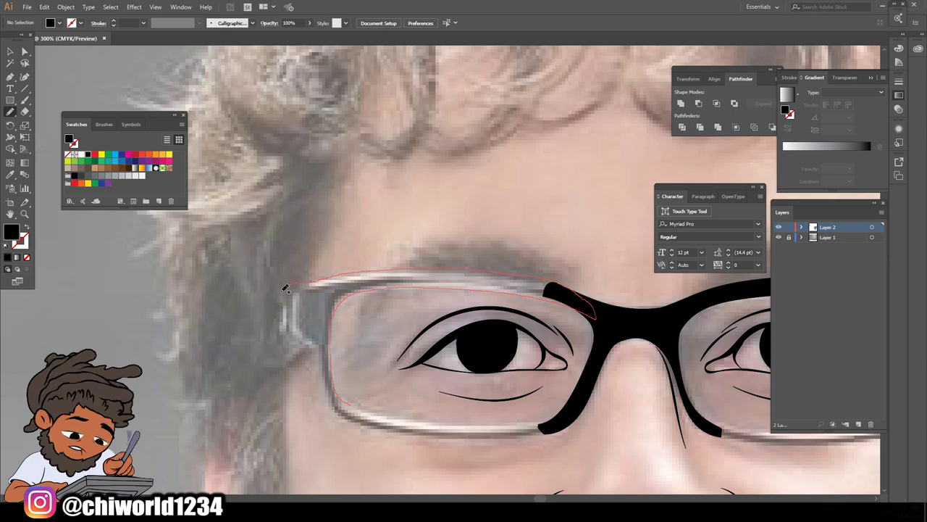
pyautogui.moveTo(327, 365); pyautogui.dragTo(338, 406)
pyautogui.moveTo(399, 426); pyautogui.dragTo(343, 288)
pyautogui.hotkey('ctrl', '+')
pyautogui.hotkey('ctrl', '+')
pyautogui.moveTo(181, 253)
pyautogui.mouseDown()
pyautogui.moveTo(347, 382)
pyautogui.moveTo(602, 391)
pyautogui.moveTo(641, 402)
pyautogui.moveTo(503, 417)
pyautogui.moveTo(268, 400)
pyautogui.moveTo(184, 351)
pyautogui.moveTo(155, 225)
pyautogui.moveTo(174, 247)
pyautogui.mouseUp()
# Check the complete glasses frame with the photo layer hidden, and bring the photo back
pyautogui.hotkey('ctrl', '-')
pyautogui.hotkey('ctrl', '-')
pyautogui.hotkey('ctrl', '-')
pyautogui.moveTo(750, 482); pyautogui.dragTo(478, 459)
pyautogui.hotkey('ctrl', '+')
pyautogui.hotkey('ctrl', '+')
pyautogui.click(779, 238)
pyautogui.hotkey('ctrl', '-')
pyautogui.hotkey('ctrl', '-')
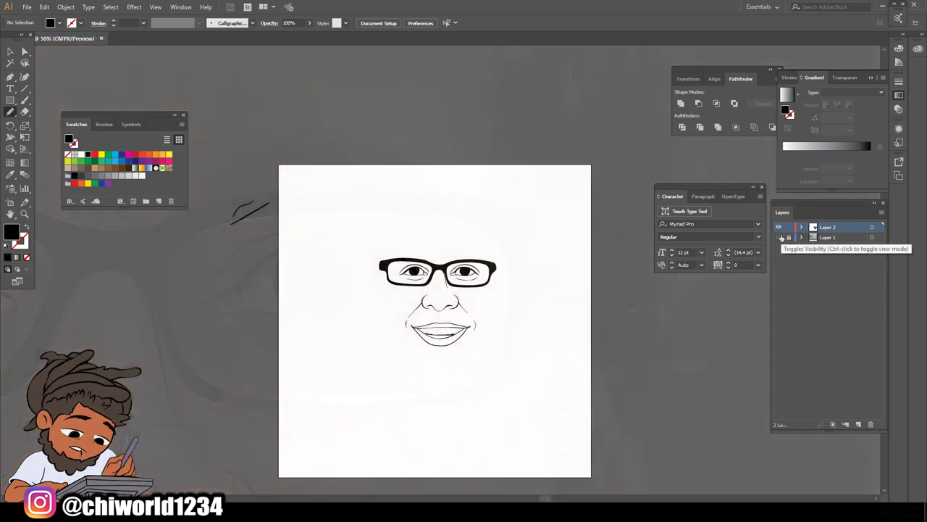
pyautogui.hotkey('ctrl', '+')
pyautogui.hotkey('ctrl', '+')
pyautogui.click(779, 237)
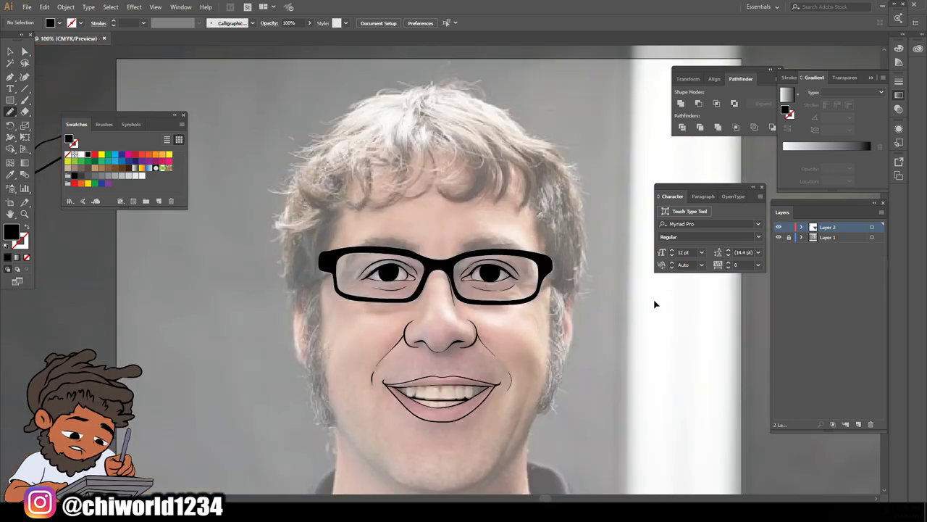
# Draw both eyebrows above the glasses as closed black Pencil shapes with jagged, hair-like upper edges
pyautogui.hotkey('ctrl', '+')
pyautogui.scroll(7, 619, 321)
pyautogui.scroll(-5, 619, 323)
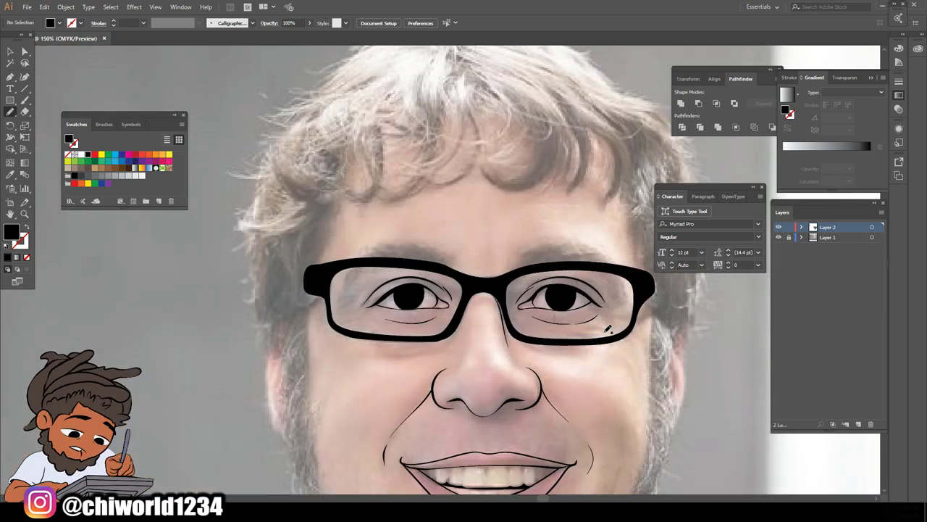
pyautogui.hotkey('ctrl', '+')
pyautogui.hotkey('ctrl', '+')
pyautogui.hotkey('ctrl', '+')
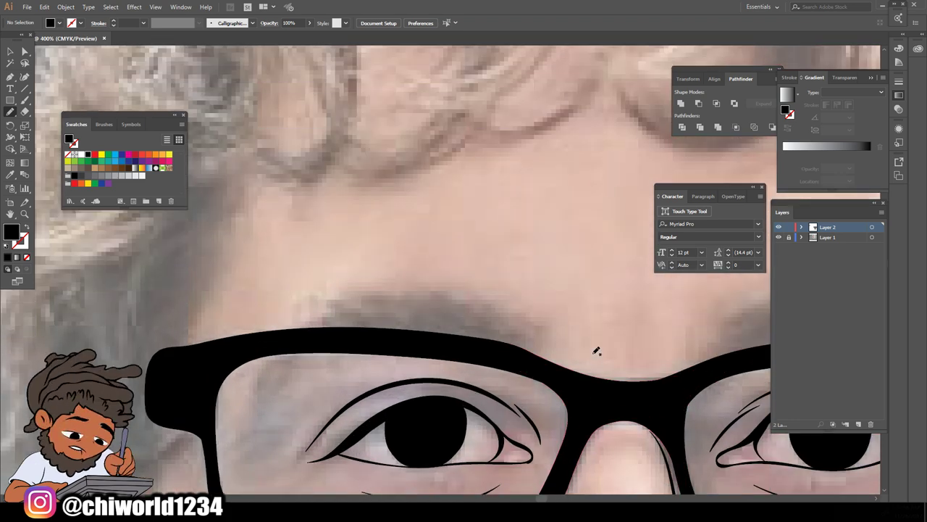
pyautogui.moveTo(527, 365); pyautogui.dragTo(528, 342)
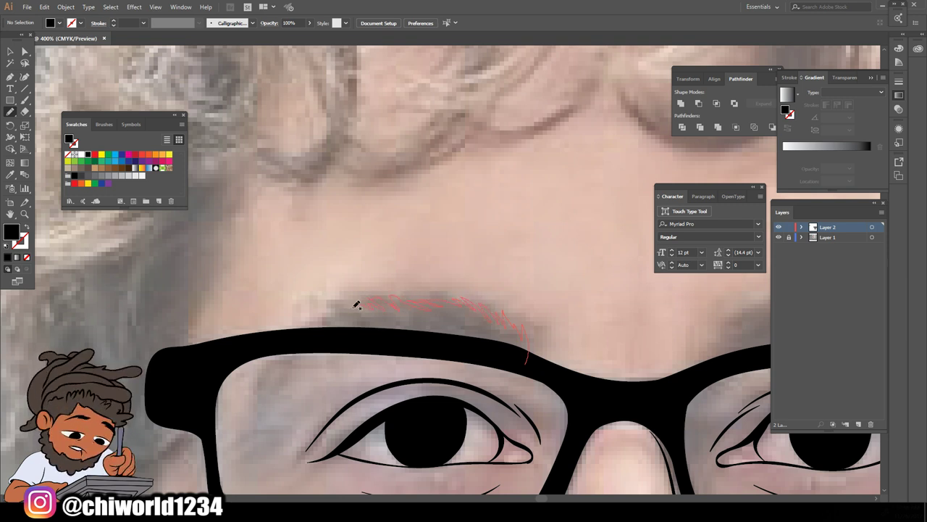
pyautogui.moveTo(368, 312); pyautogui.dragTo(335, 324)
pyautogui.moveTo(433, 318)
pyautogui.mouseDown()
pyautogui.moveTo(398, 295)
pyautogui.moveTo(383, 294)
pyautogui.moveTo(401, 310)
pyautogui.moveTo(365, 295)
pyautogui.moveTo(390, 319)
pyautogui.moveTo(358, 329)
pyautogui.moveTo(361, 317)
pyautogui.moveTo(343, 314)
pyautogui.moveTo(356, 334)
pyautogui.mouseUp()
pyautogui.moveTo(351, 324); pyautogui.dragTo(315, 328)
pyautogui.moveTo(294, 318); pyautogui.dragTo(438, 268)
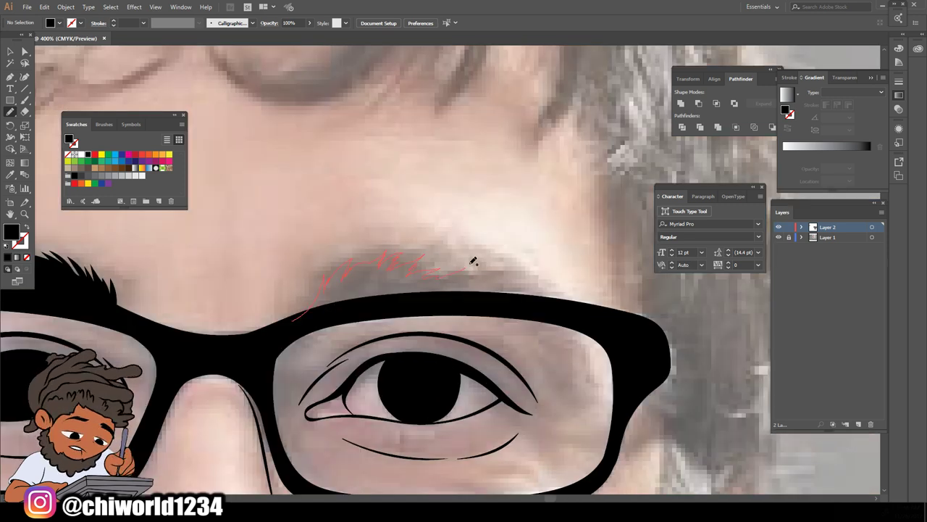
pyautogui.moveTo(496, 276)
pyautogui.mouseDown()
pyautogui.moveTo(544, 296)
pyautogui.moveTo(397, 298)
pyautogui.moveTo(308, 318)
pyautogui.mouseUp()
# Check the eyebrows and overall facial line art with the photo layer hidden, and bring the photo back
pyautogui.hotkey('ctrl', '-')
pyautogui.hotkey('ctrl', '-')
pyautogui.hotkey('ctrl', '-')
pyautogui.hotkey('ctrl', '-')
pyautogui.hotkey('ctrl', '-')
pyautogui.moveTo(458, 414); pyautogui.dragTo(494, 414)
pyautogui.scroll(-1, 554, 402)
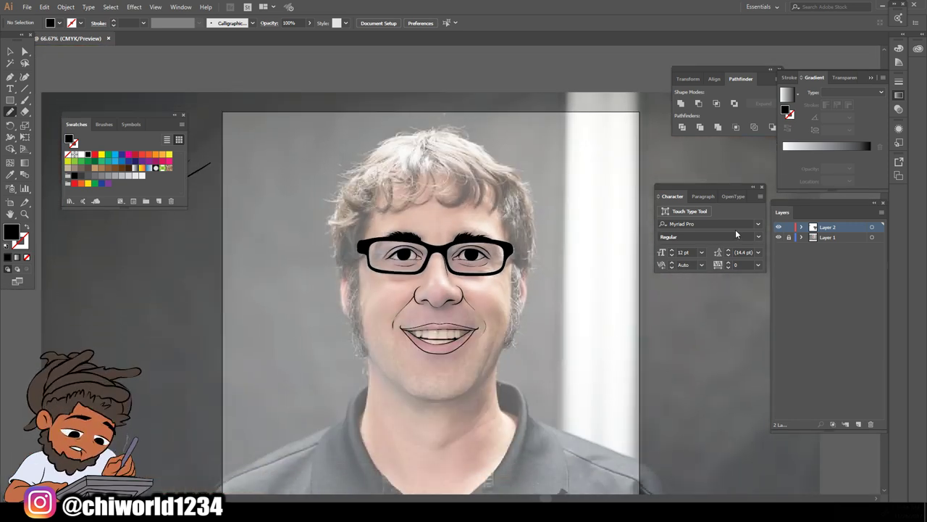
pyautogui.click(778, 238)
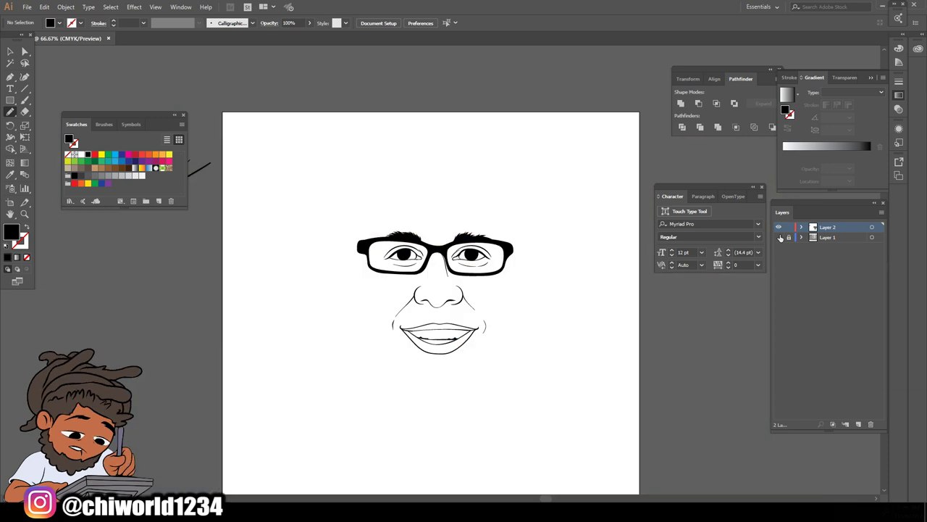
pyautogui.hotkey('ctrl', '+')
pyautogui.click(779, 237)
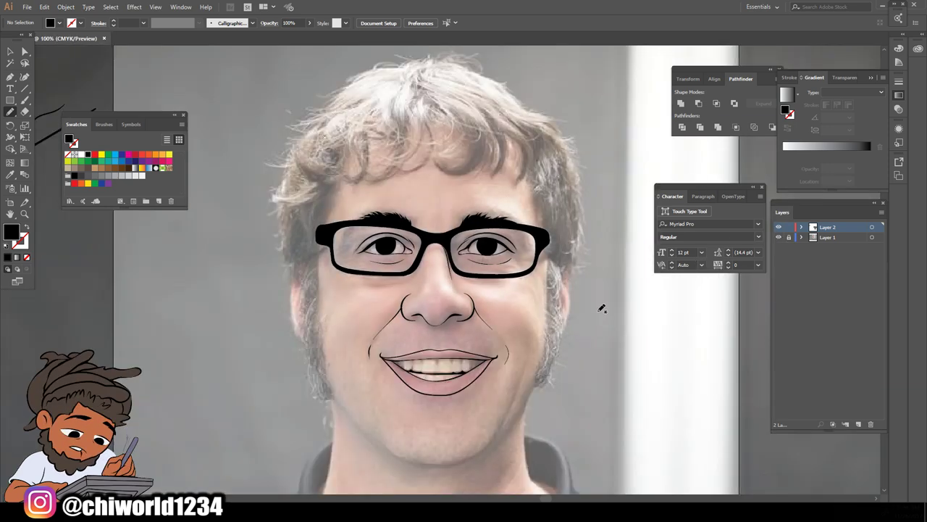
pyautogui.hotkey('ctrl', '+')
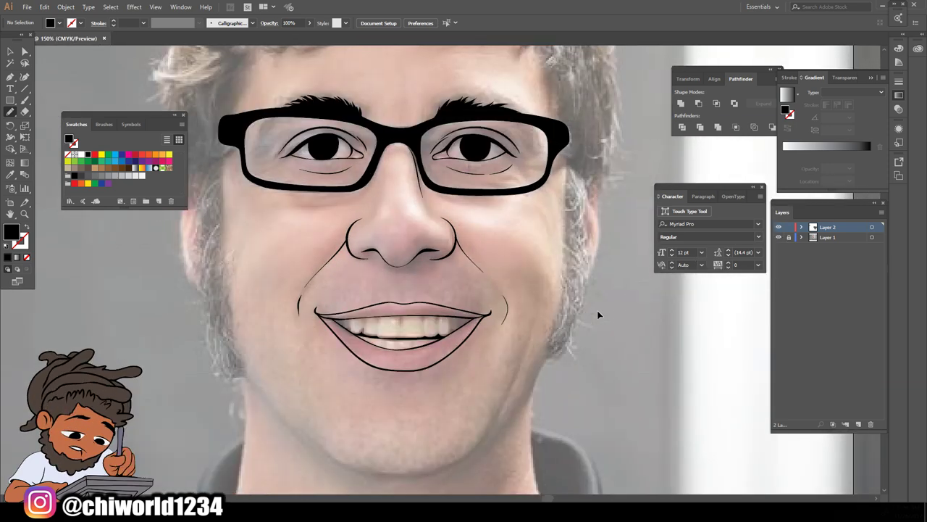
# Trace the sideburn on the photo's right as a closed black Pencil shape with jagged, hair-like edges
pyautogui.hscroll(5, 597, 312)
pyautogui.hotkey('ctrl', '+')
pyautogui.hscroll(2, 598, 311)
pyautogui.hotkey('ctrl', '+')
pyautogui.hscroll(3, 598, 312)
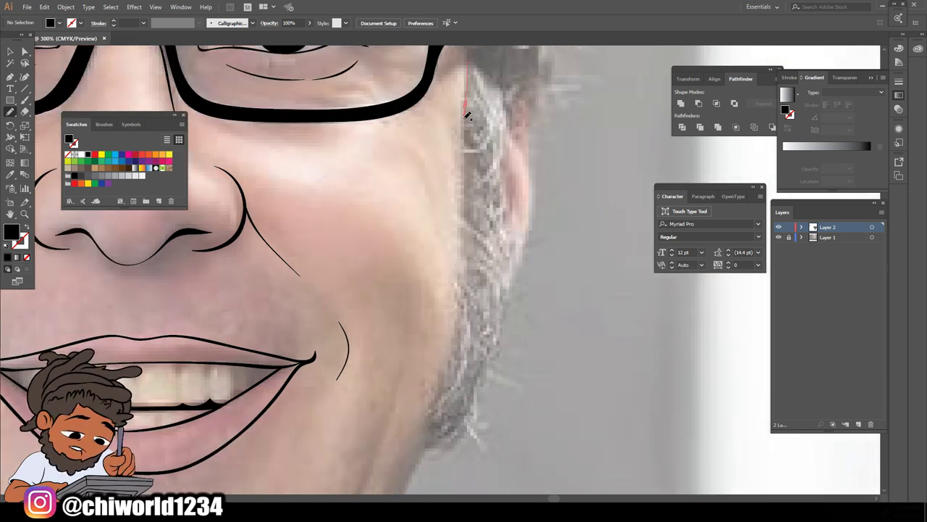
pyautogui.moveTo(466, 137)
pyautogui.mouseDown()
pyautogui.moveTo(462, 266)
pyautogui.moveTo(450, 307)
pyautogui.moveTo(461, 294)
pyautogui.moveTo(443, 336)
pyautogui.moveTo(456, 323)
pyautogui.moveTo(441, 390)
pyautogui.mouseUp()
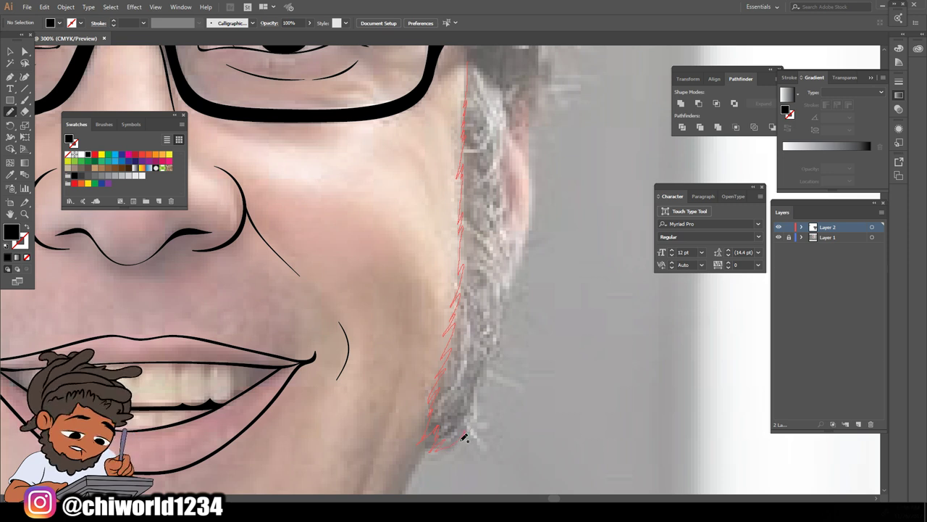
pyautogui.moveTo(484, 434); pyautogui.dragTo(483, 416)
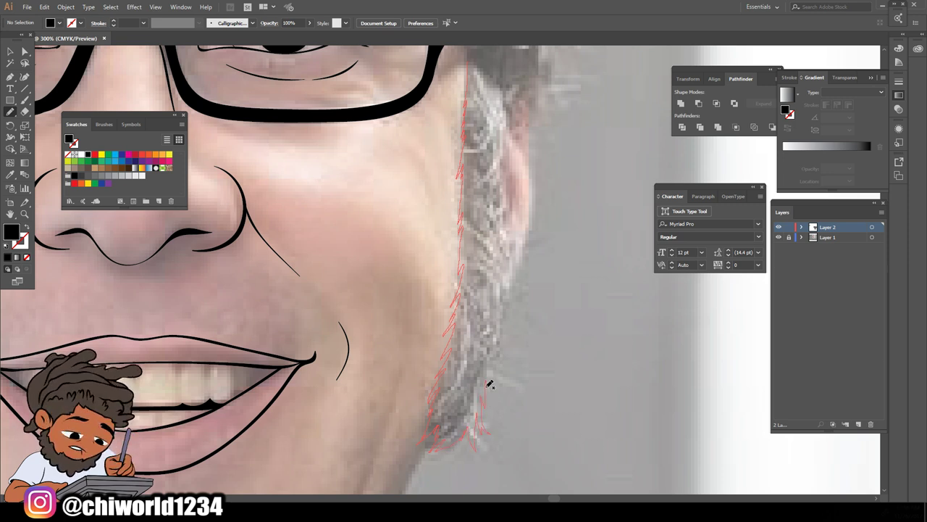
pyautogui.moveTo(487, 382); pyautogui.dragTo(503, 394)
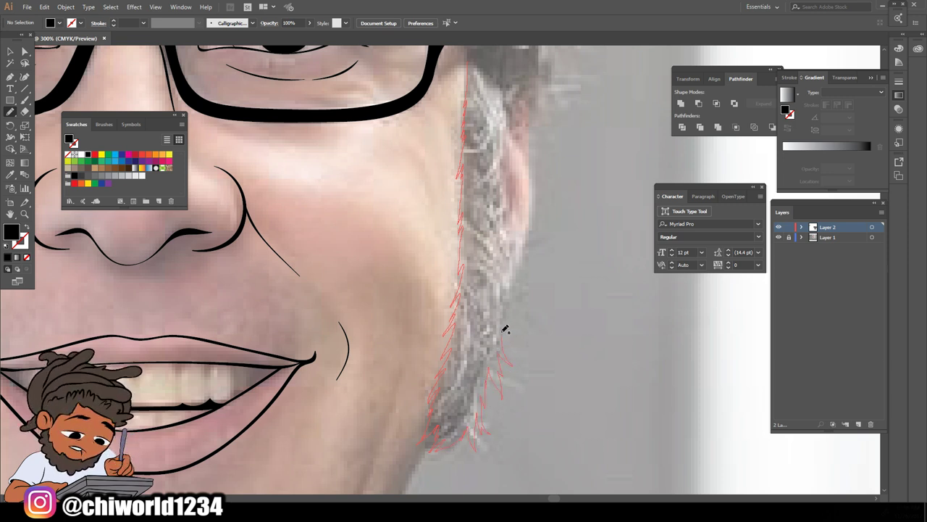
pyautogui.moveTo(520, 301); pyautogui.dragTo(512, 257)
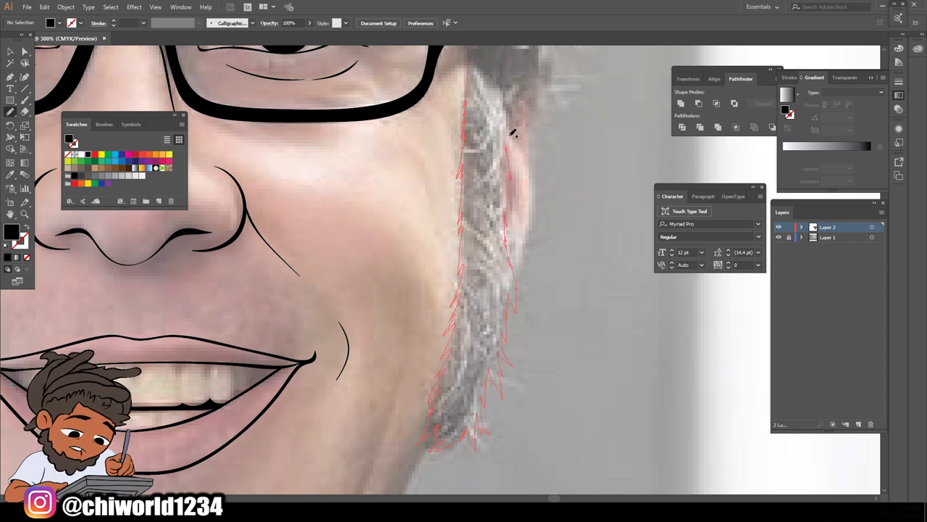
pyautogui.moveTo(508, 81); pyautogui.dragTo(498, 59)
pyautogui.hotkey('ctrl', '-')
pyautogui.hotkey('ctrl', '-')
pyautogui.hotkey('ctrl', '-')
pyautogui.hotkey('ctrl', '-')
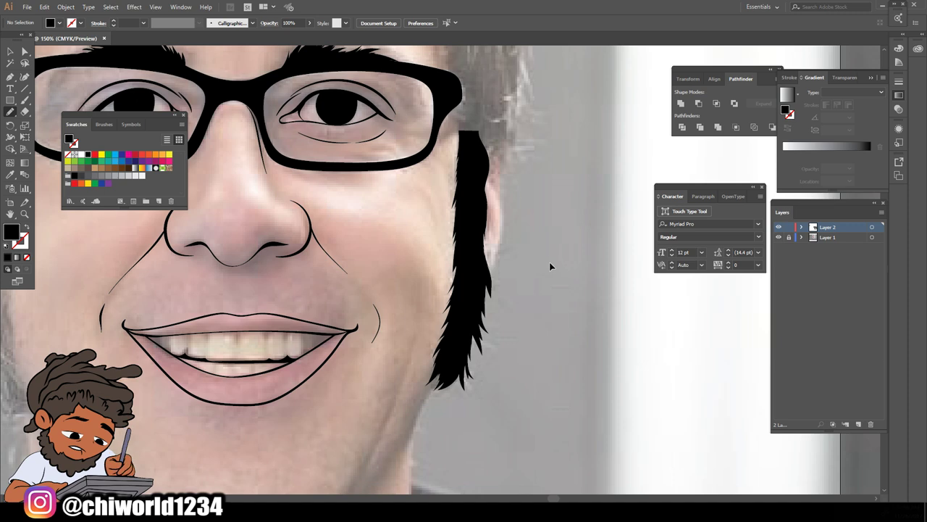
# Trace the sideburn on the photo's left, from the glasses hinge down to the jaw, as a closed black jagged shape
pyautogui.hscroll(-8, 536, 272)
pyautogui.hotkey('ctrl', '=')
pyautogui.hotkey('ctrl', '=')
pyautogui.scroll(4, 538, 274)
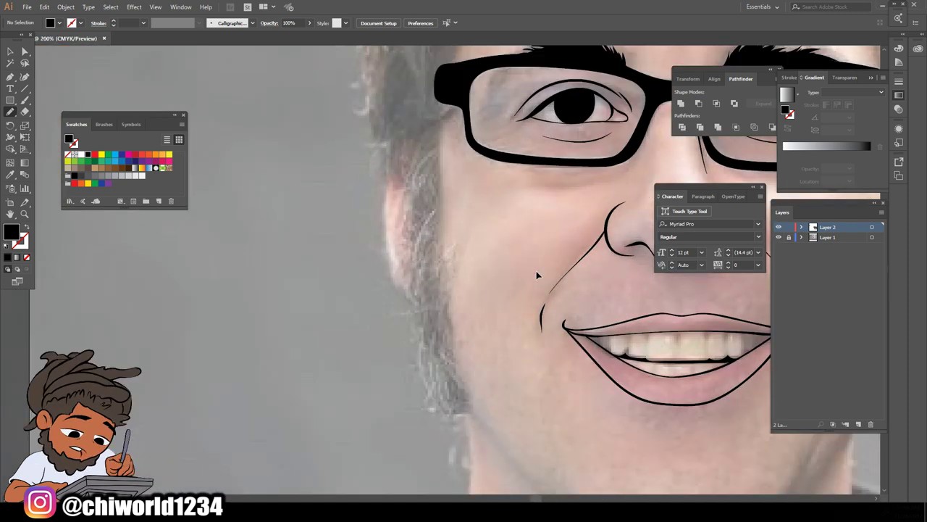
pyautogui.scroll(-2, 420, 380)
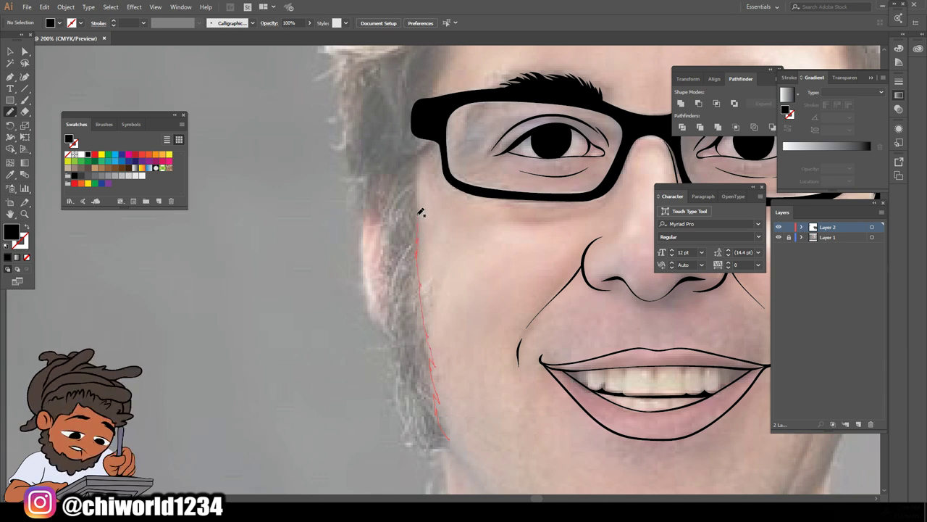
pyautogui.moveTo(421, 184); pyautogui.dragTo(414, 151)
pyautogui.moveTo(387, 303); pyautogui.dragTo(389, 316)
pyautogui.moveTo(400, 357); pyautogui.dragTo(401, 391)
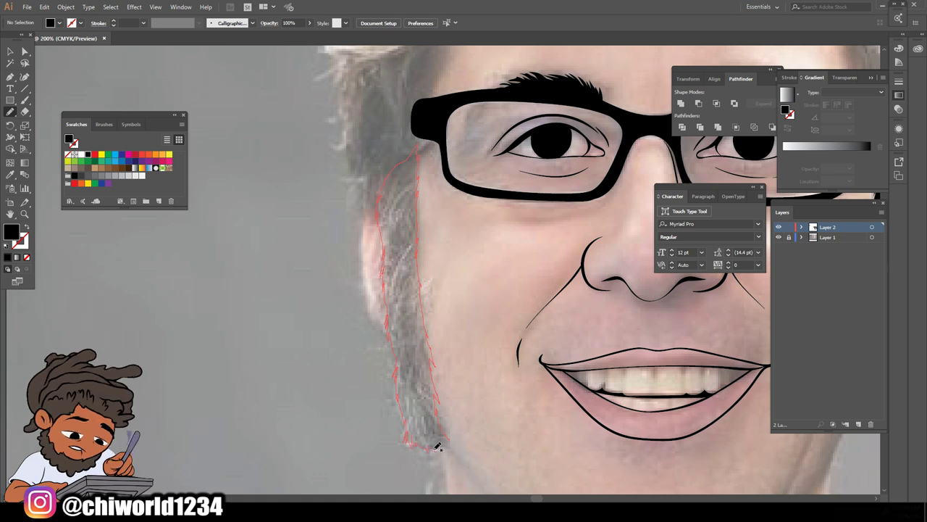
pyautogui.moveTo(456, 444); pyautogui.dragTo(406, 443)
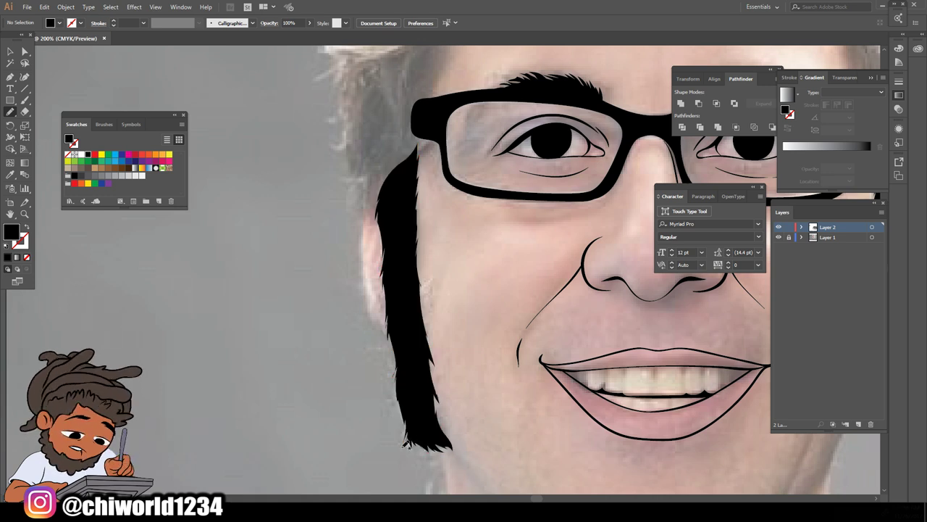
pyautogui.hotkey('ctrl', '-')
pyautogui.hotkey('ctrl', '-')
pyautogui.hotkey('ctrl', '-')
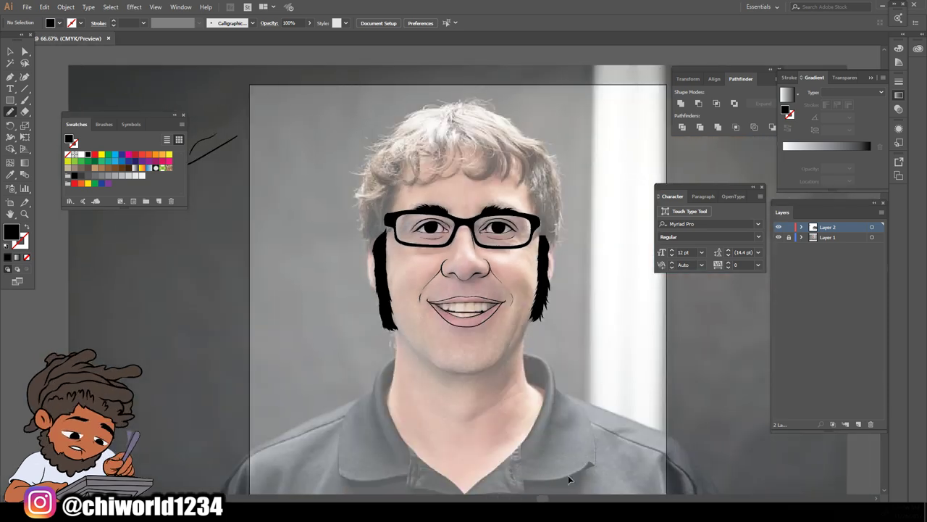
# Trace the side hair above the sideburn on the photo's left as a closed black shape with spiky outer tufts
pyautogui.hotkey('ctrl', '+')
pyautogui.hotkey('ctrl', '+')
pyautogui.hotkey('ctrl', '+')
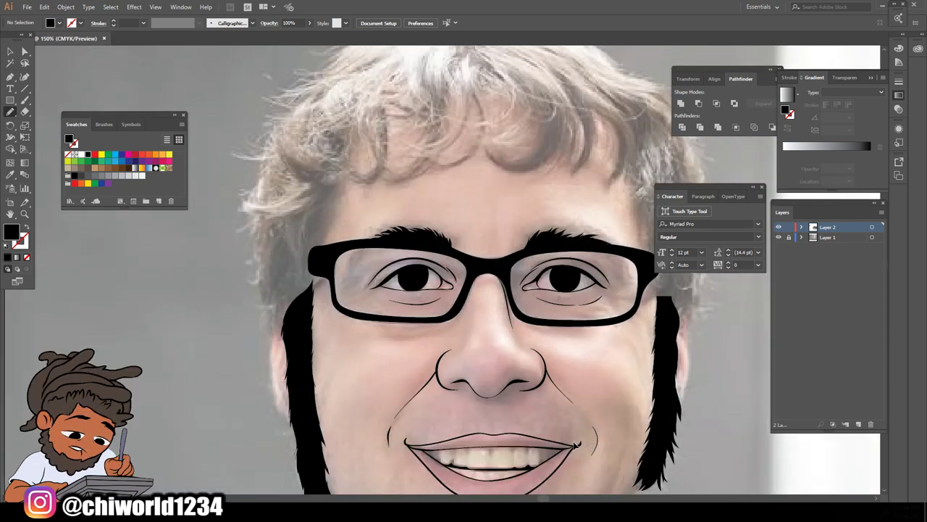
pyautogui.scroll(3, 577, 439)
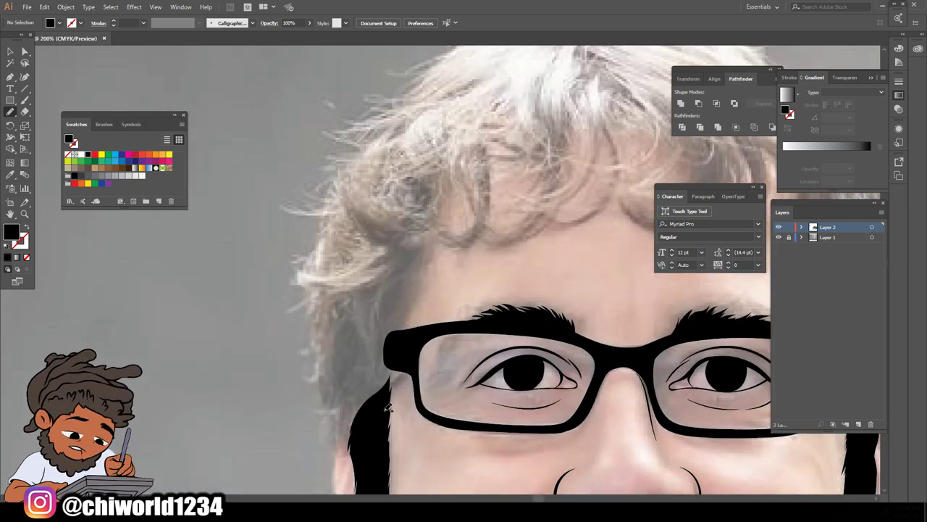
pyautogui.moveTo(382, 415); pyautogui.dragTo(415, 271)
pyautogui.moveTo(431, 196)
pyautogui.mouseDown()
pyautogui.moveTo(437, 171)
pyautogui.moveTo(361, 197)
pyautogui.mouseUp()
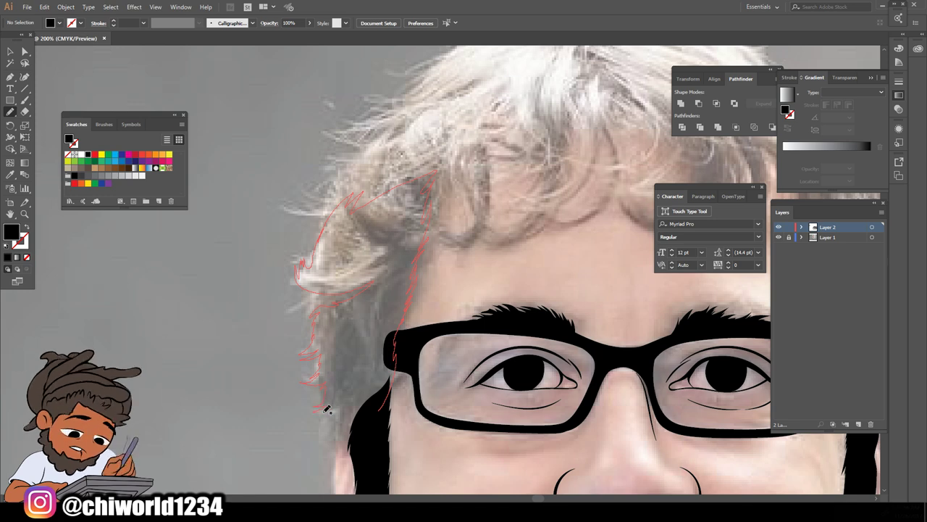
pyautogui.moveTo(353, 428); pyautogui.dragTo(373, 381)
pyautogui.hotkey('ctrl', '-')
pyautogui.hotkey('ctrl', '-')
pyautogui.hotkey('ctrl', '-')
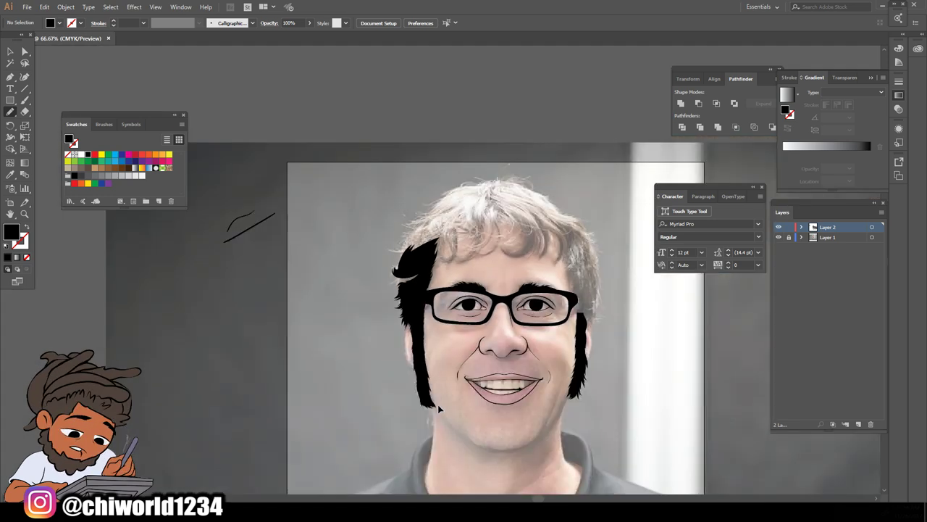
# Fill the notch in the side hair on the photo's left with black, and check the artwork with the photo layer hidden
pyautogui.hotkey('ctrl', '+')
pyautogui.hotkey('ctrl', '+')
pyautogui.hotkey('ctrl', '+')
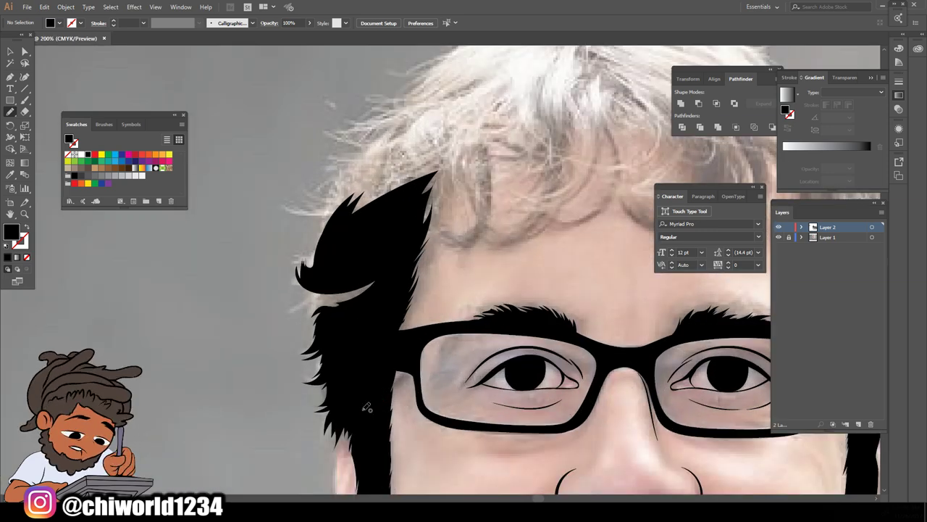
pyautogui.scroll(2, 395, 404)
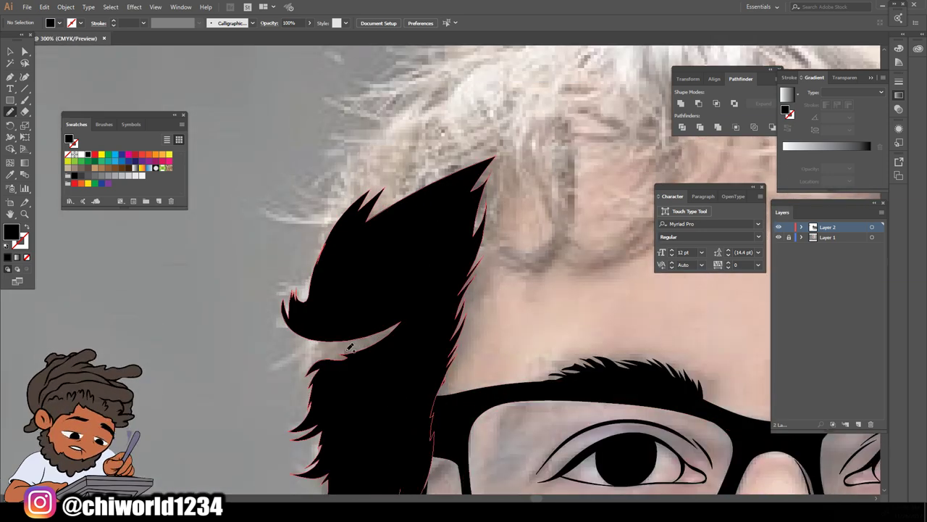
pyautogui.moveTo(345, 365)
pyautogui.mouseDown()
pyautogui.moveTo(285, 360)
pyautogui.moveTo(315, 314)
pyautogui.moveTo(424, 271)
pyautogui.moveTo(348, 403)
pyautogui.mouseUp()
pyautogui.hotkey('ctrl', '-')
pyautogui.hotkey('ctrl', '-')
pyautogui.hotkey('ctrl', '-')
pyautogui.hotkey('ctrl', '-')
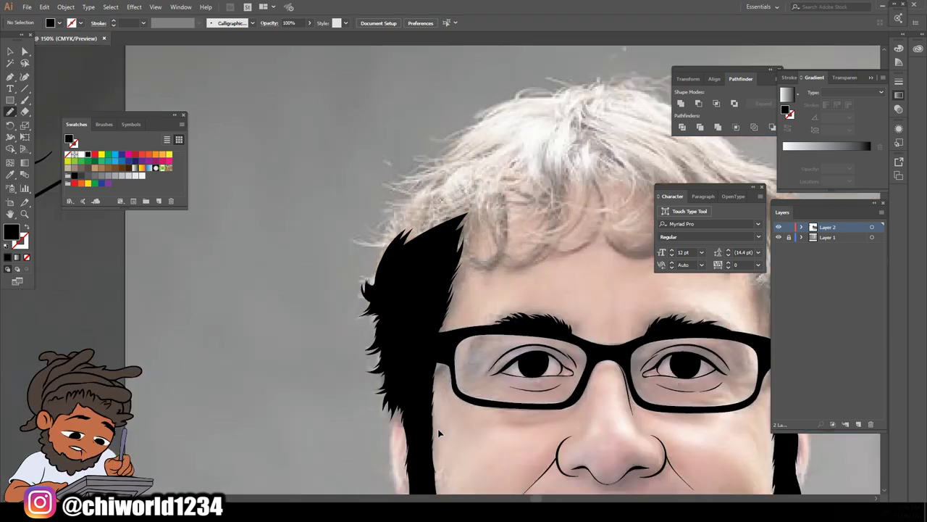
pyautogui.click(779, 237)
pyautogui.hotkey('ctrl', '-')
pyautogui.hotkey('ctrl', '+')
pyautogui.click(779, 237)
# Trace the side hair above the sideburn on the photo's right as a spiky black shape, and check it without the photo layer
pyautogui.hotkey('ctrl', '+')
pyautogui.hotkey('ctrl', '+')
pyautogui.hotkey('ctrl', '+')
pyautogui.hotkey('ctrl', '+')
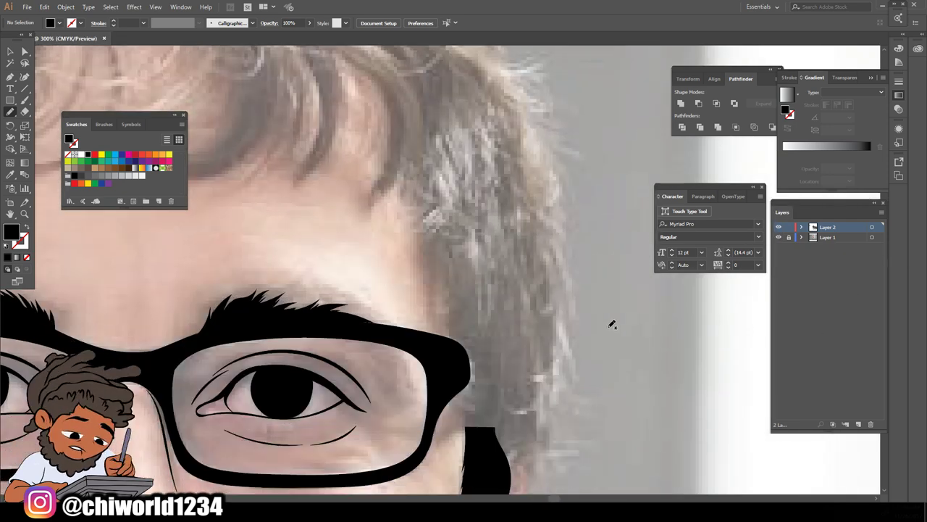
pyautogui.scroll(-1, 611, 324)
pyautogui.moveTo(475, 413); pyautogui.dragTo(461, 373)
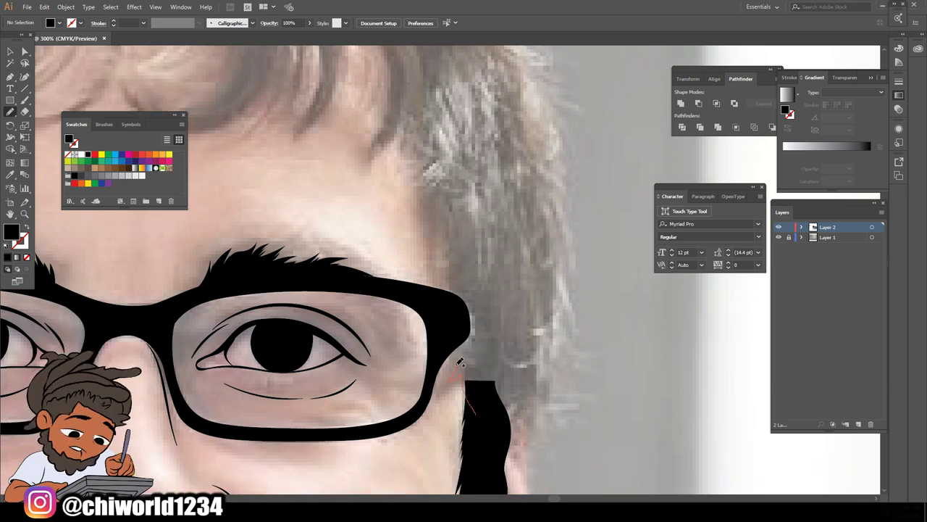
pyautogui.moveTo(461, 342); pyautogui.dragTo(458, 251)
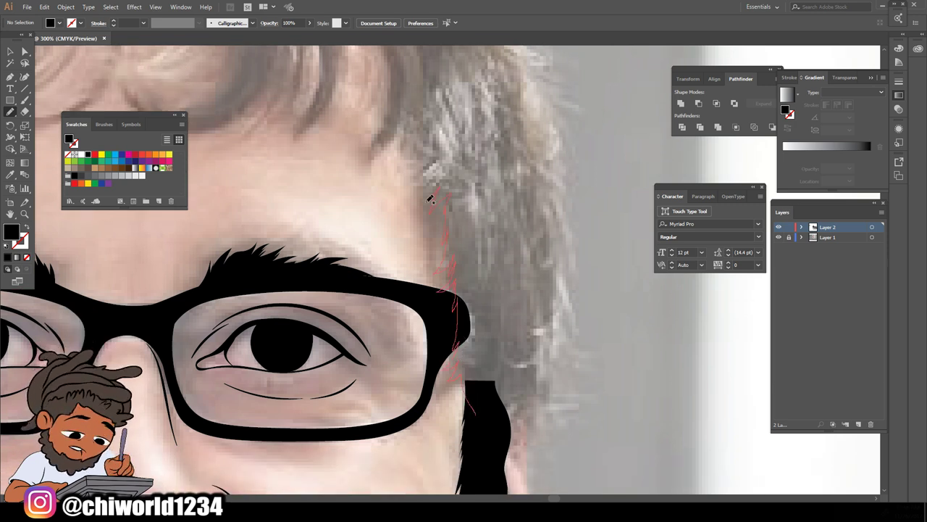
pyautogui.moveTo(443, 132)
pyautogui.mouseDown()
pyautogui.moveTo(537, 88)
pyautogui.moveTo(567, 176)
pyautogui.moveTo(571, 308)
pyautogui.moveTo(583, 358)
pyautogui.moveTo(599, 365)
pyautogui.moveTo(560, 382)
pyautogui.moveTo(567, 411)
pyautogui.moveTo(533, 453)
pyautogui.moveTo(517, 410)
pyautogui.mouseUp()
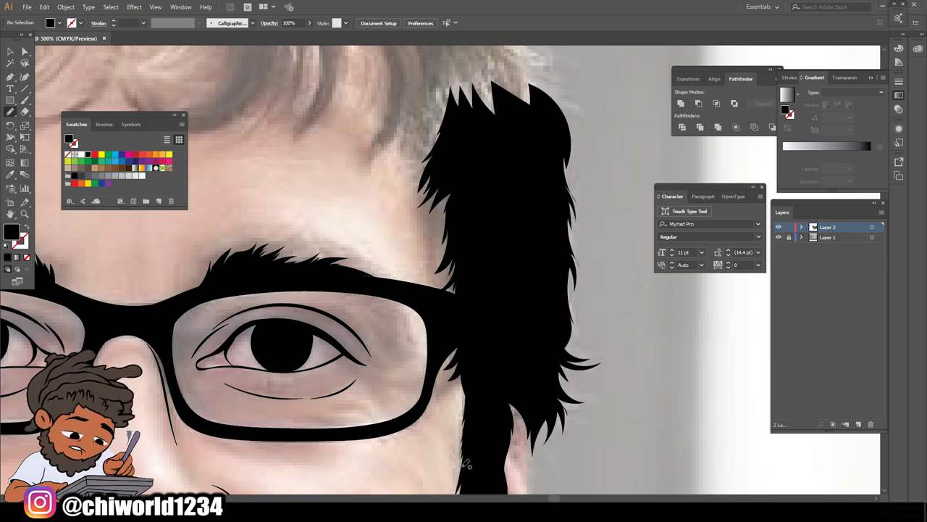
pyautogui.hotkey('ctrl', '0')
pyautogui.scroll(3, 597, 474)
pyautogui.click(778, 238)
pyautogui.click(779, 238)
# Draw the top of the hair as a closed black band with spiky tufts, joining both side hair shapes
pyautogui.hotkey('ctrl', '+')
pyautogui.hotkey('ctrl', '+')
pyautogui.scroll(6, 164, 371)
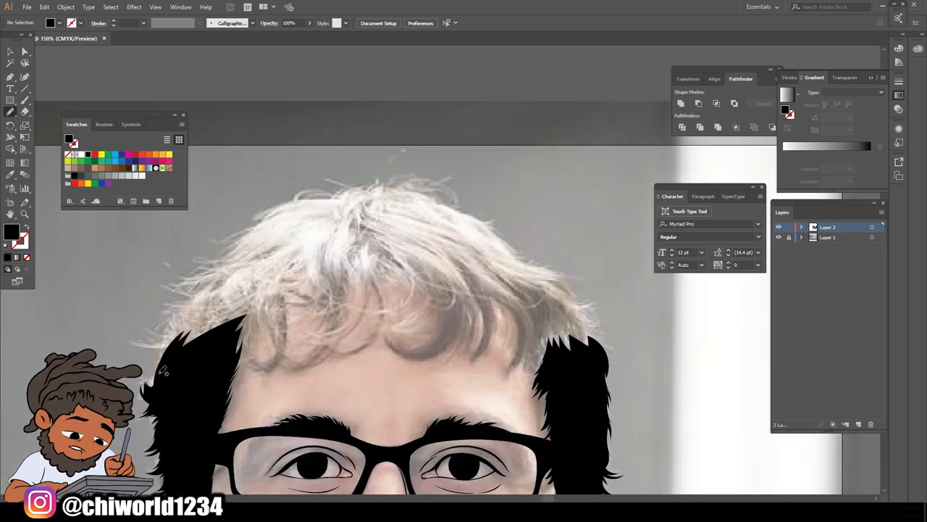
pyautogui.moveTo(180, 316)
pyautogui.mouseDown()
pyautogui.moveTo(195, 283)
pyautogui.moveTo(266, 211)
pyautogui.moveTo(363, 187)
pyautogui.moveTo(510, 228)
pyautogui.moveTo(516, 249)
pyautogui.moveTo(578, 293)
pyautogui.moveTo(585, 325)
pyautogui.moveTo(531, 300)
pyautogui.moveTo(363, 261)
pyautogui.moveTo(159, 375)
pyautogui.mouseUp()
pyautogui.hotkey('ctrl', '-')
pyautogui.hotkey('ctrl', '-')
pyautogui.scroll(-1, 372, 393)
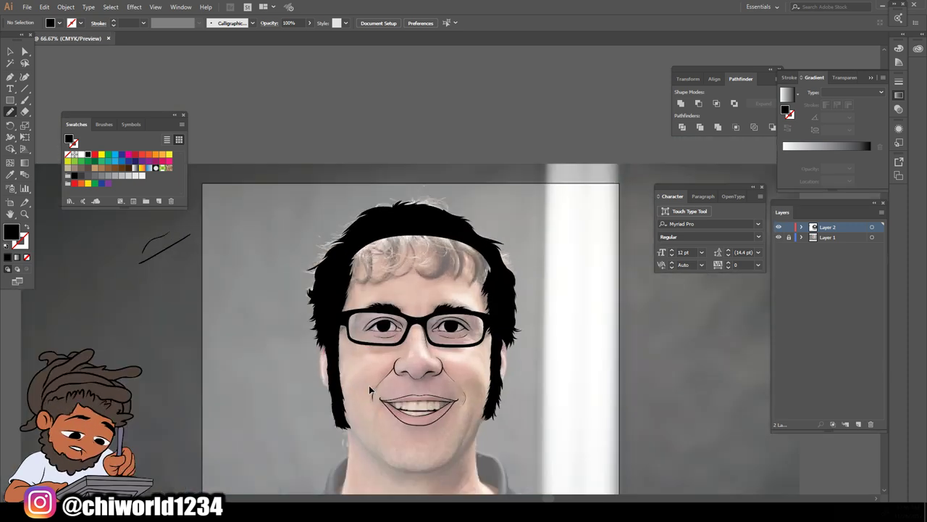
# Draw curved black fringe locks with pointed tips over the middle and right of the forehead in the photo
pyautogui.hotkey('ctrl', '+')
pyautogui.hotkey('ctrl', '+')
pyautogui.hotkey('ctrl', '+')
pyautogui.hotkey('ctrl', '+')
pyautogui.scroll(3, 372, 382)
pyautogui.scroll(1, 371, 382)
pyautogui.moveTo(420, 204)
pyautogui.mouseDown()
pyautogui.moveTo(486, 345)
pyautogui.moveTo(473, 358)
pyautogui.moveTo(467, 348)
pyautogui.moveTo(330, 371)
pyautogui.mouseUp()
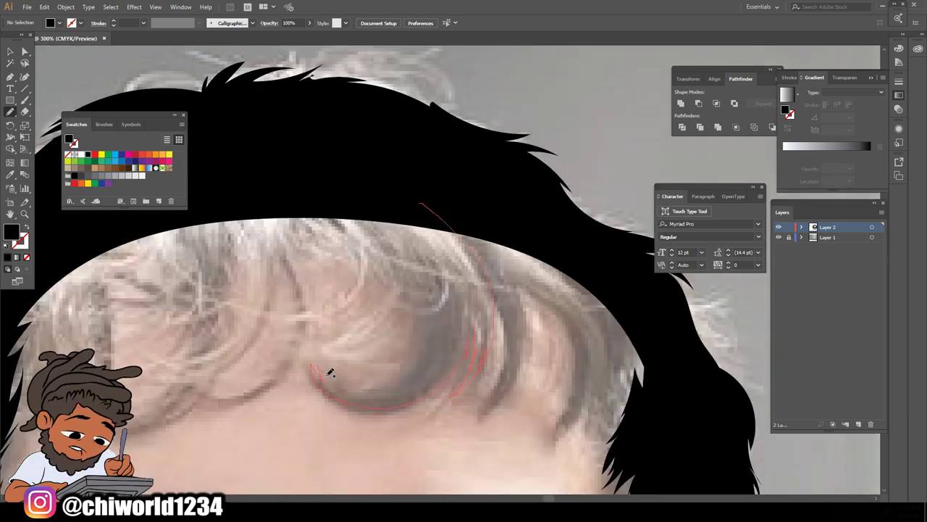
pyautogui.moveTo(413, 318)
pyautogui.mouseDown()
pyautogui.moveTo(403, 291)
pyautogui.moveTo(382, 276)
pyautogui.moveTo(347, 199)
pyautogui.mouseUp()
pyautogui.moveTo(269, 183)
pyautogui.mouseDown()
pyautogui.moveTo(307, 253)
pyautogui.moveTo(169, 373)
pyautogui.moveTo(235, 210)
pyautogui.mouseUp()
# Fill in the remaining fringe with curled black locks over the forehead's center and the photo's left
pyautogui.hotkey('ctrl', '-')
pyautogui.hscroll(3, 517, 425)
pyautogui.hotkey('ctrl', '=')
pyautogui.hscroll(-8, 518, 425)
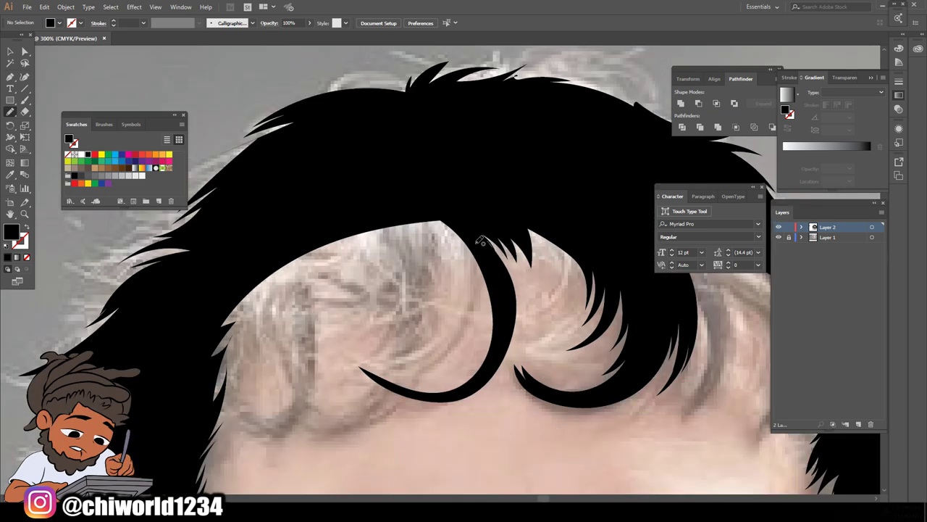
pyautogui.moveTo(474, 230)
pyautogui.mouseDown()
pyautogui.moveTo(461, 338)
pyautogui.moveTo(413, 357)
pyautogui.moveTo(445, 221)
pyautogui.moveTo(411, 364)
pyautogui.mouseUp()
pyautogui.moveTo(306, 421)
pyautogui.mouseDown()
pyautogui.moveTo(379, 348)
pyautogui.moveTo(386, 269)
pyautogui.moveTo(335, 203)
pyautogui.moveTo(330, 384)
pyautogui.mouseUp()
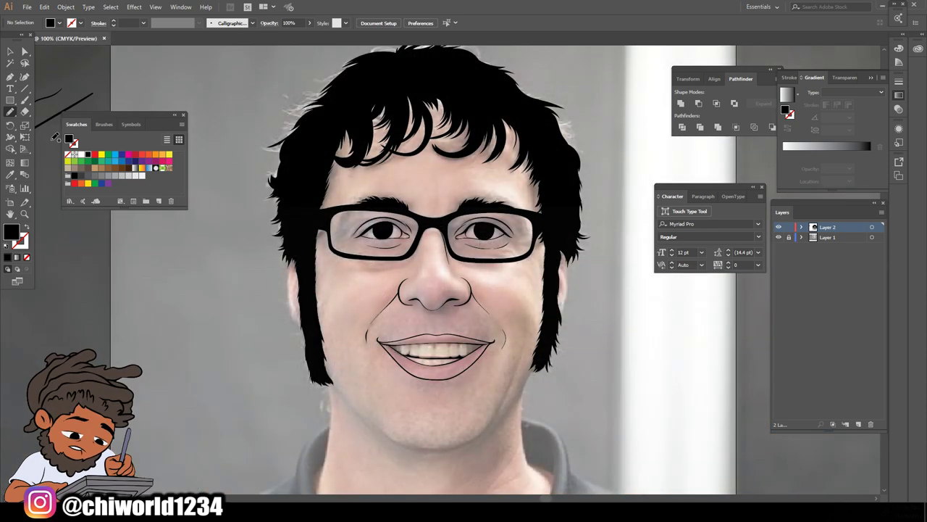
# Trace the chin and jawline with black Paintbrush strokes up to both sideburns, and add a short line on each side of the nose
pyautogui.click(24, 100)
pyautogui.scroll(-4, 469, 319)
pyautogui.scroll(1, 475, 321)
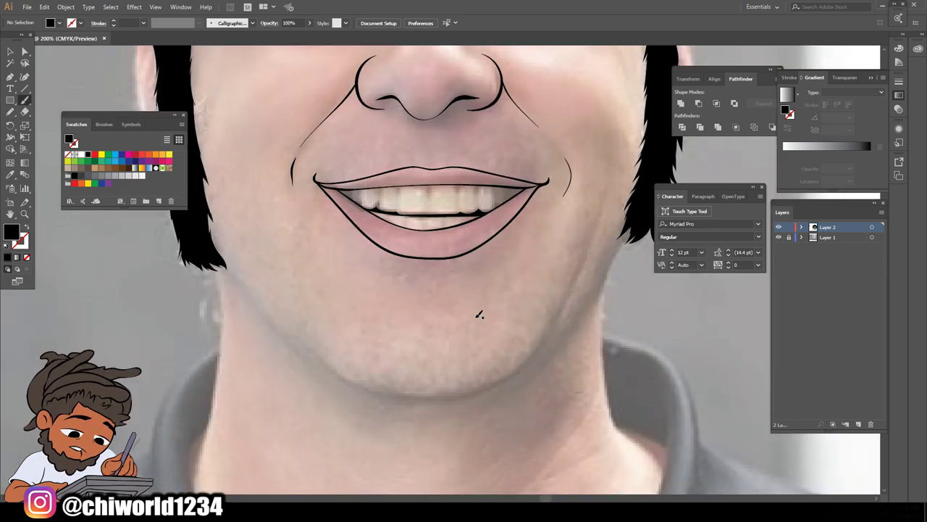
pyautogui.moveTo(298, 328)
pyautogui.mouseDown()
pyautogui.moveTo(380, 387)
pyautogui.moveTo(464, 388)
pyautogui.moveTo(520, 365)
pyautogui.moveTo(569, 306)
pyautogui.moveTo(602, 218)
pyautogui.mouseUp()
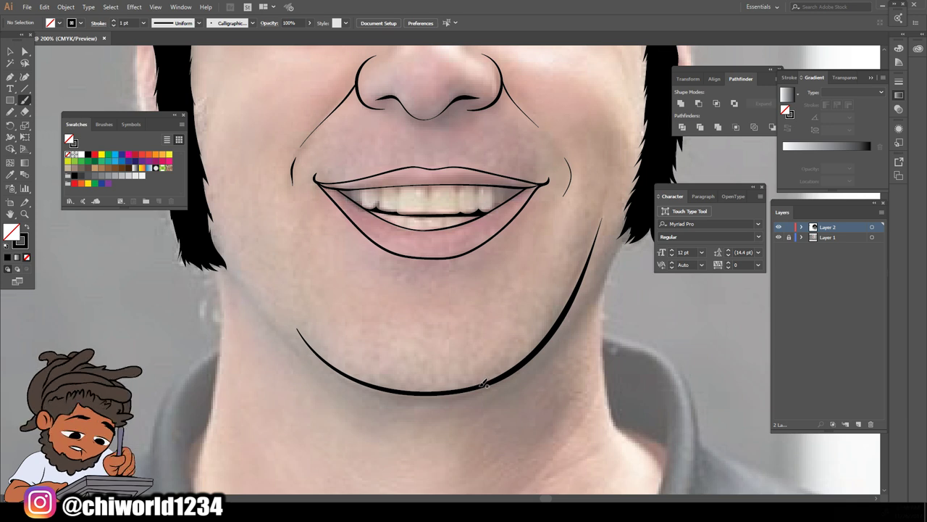
pyautogui.moveTo(500, 377)
pyautogui.mouseDown()
pyautogui.moveTo(564, 338)
pyautogui.moveTo(623, 250)
pyautogui.moveTo(634, 199)
pyautogui.mouseUp()
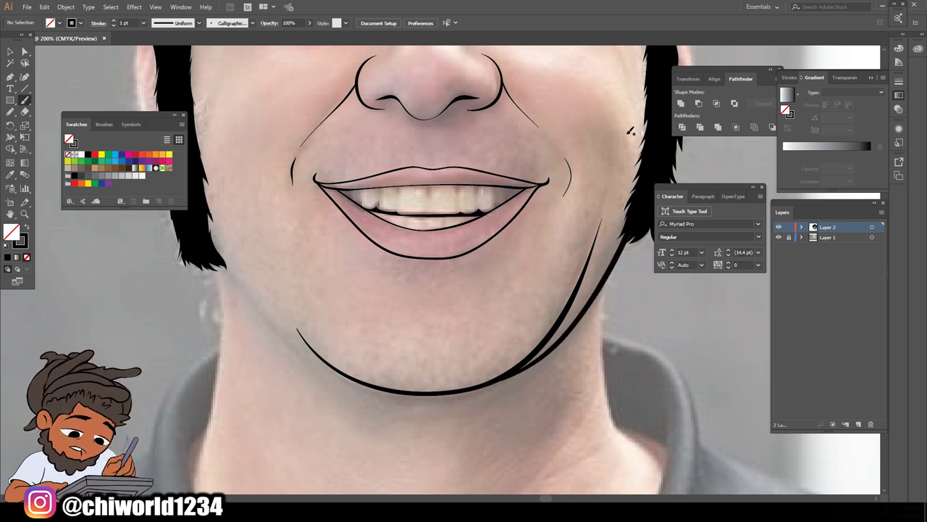
pyautogui.moveTo(332, 367)
pyautogui.mouseDown()
pyautogui.moveTo(228, 286)
pyautogui.moveTo(190, 211)
pyautogui.mouseUp()
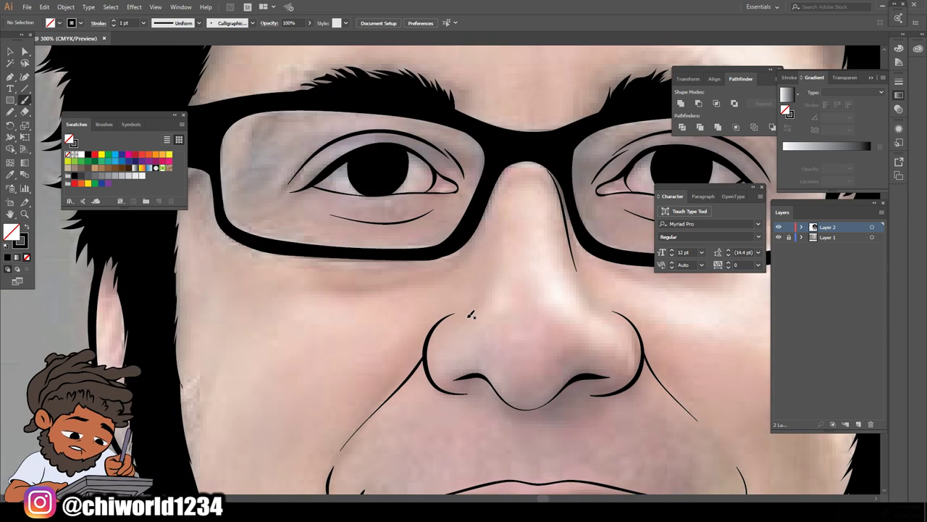
pyautogui.moveTo(495, 277); pyautogui.dragTo(498, 273)
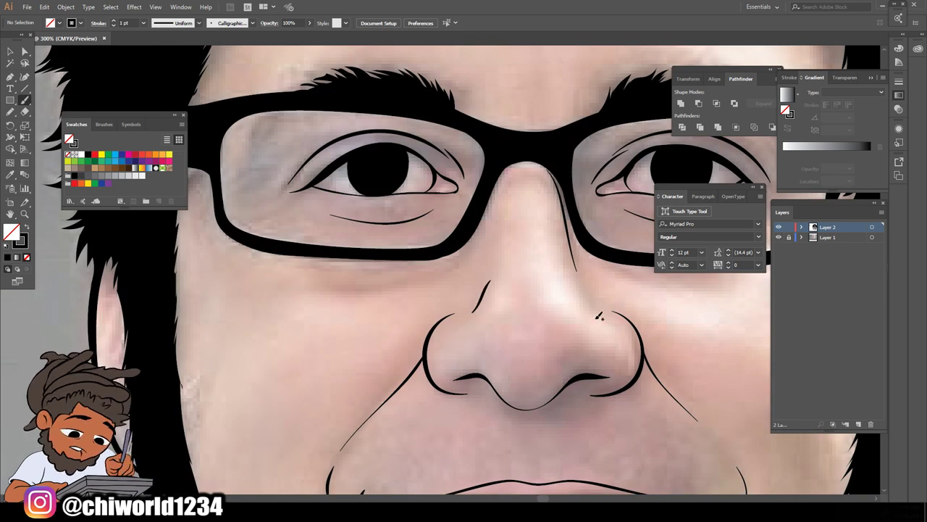
pyautogui.moveTo(586, 295); pyautogui.dragTo(573, 271)
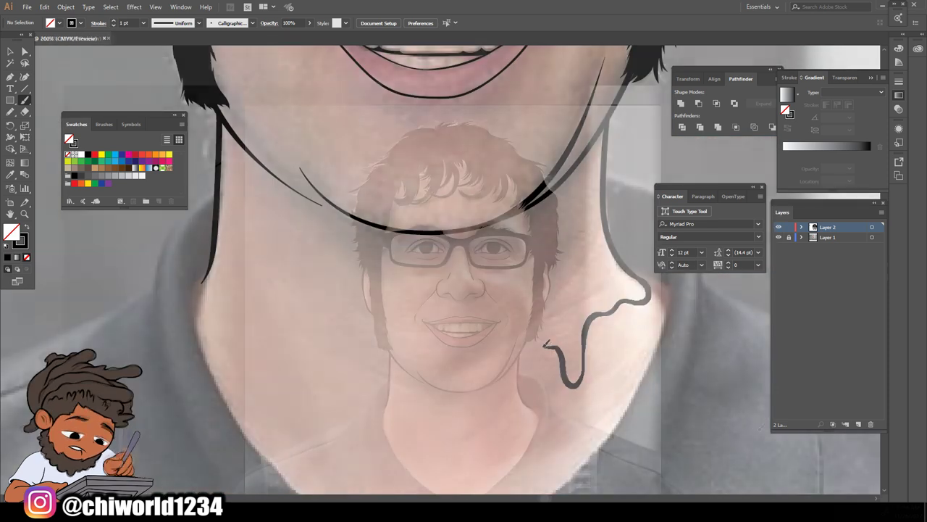
# Finish the neck outline with a wavy Paintbrush line of long drips running across the neck from side to side
pyautogui.moveTo(572, 384)
pyautogui.mouseDown()
pyautogui.moveTo(507, 371)
pyautogui.moveTo(485, 475)
pyautogui.moveTo(482, 390)
pyautogui.moveTo(465, 433)
pyautogui.moveTo(444, 393)
pyautogui.moveTo(393, 365)
pyautogui.moveTo(358, 419)
pyautogui.moveTo(341, 362)
pyautogui.moveTo(310, 339)
pyautogui.moveTo(256, 395)
pyautogui.moveTo(269, 321)
pyautogui.mouseUp()
pyautogui.moveTo(235, 308)
pyautogui.mouseDown()
pyautogui.moveTo(212, 299)
pyautogui.moveTo(185, 318)
pyautogui.moveTo(219, 190)
pyautogui.mouseUp()
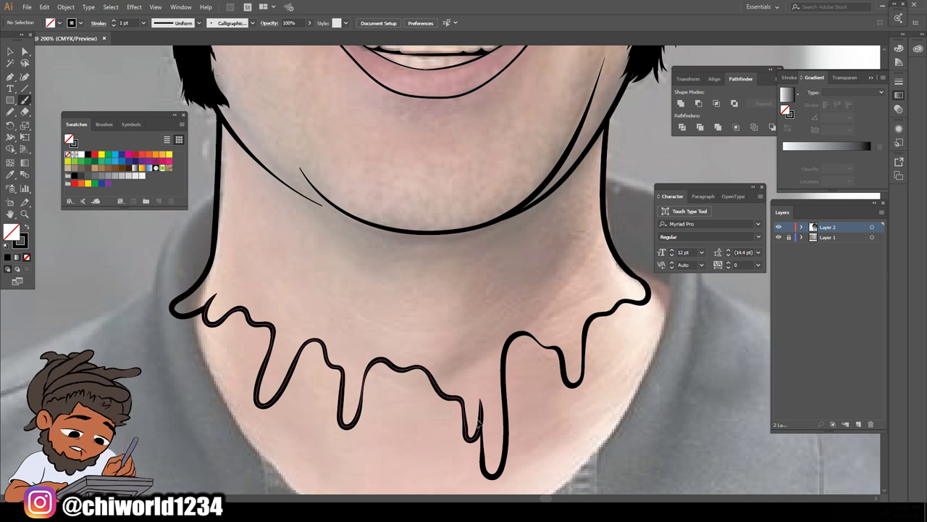
pyautogui.hotkey('ctrl', '-')
pyautogui.hotkey('ctrl', '-')
pyautogui.hotkey('ctrl', '-')
pyautogui.hotkey('ctrl', '-')
pyautogui.scroll(2, 613, 322)
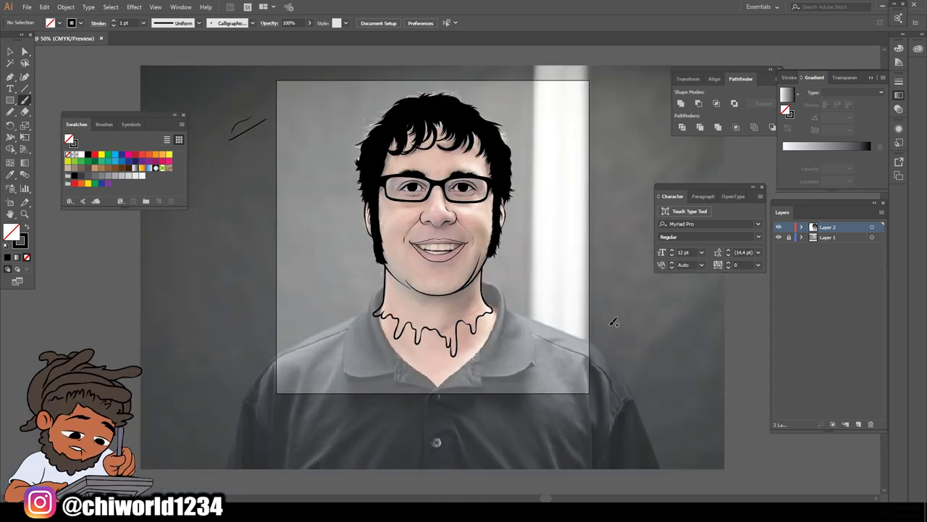
# Hide the photo layer to examine the line art alone, show it again and inspect the dripping neck outline
pyautogui.click(780, 237)
pyautogui.hotkey('ctrl', '-')
pyautogui.hotkey('ctrl', '+')
pyautogui.hotkey('ctrl', '+')
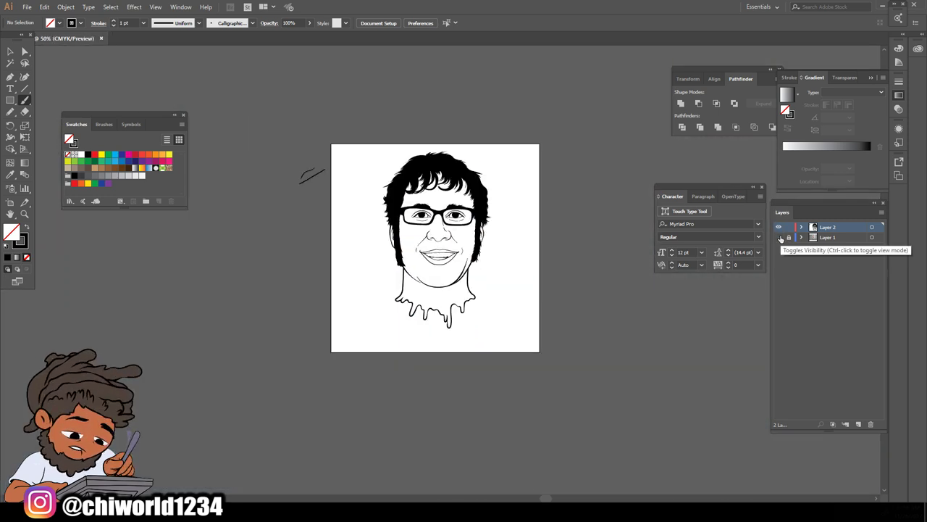
pyautogui.click(780, 238)
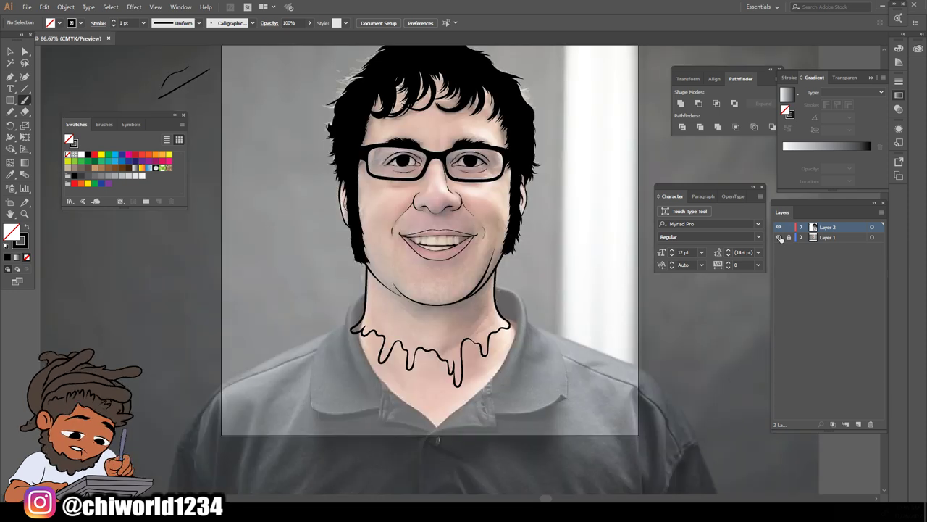
pyautogui.hotkey('ctrl', '+')
pyautogui.scroll(-6, 629, 398)
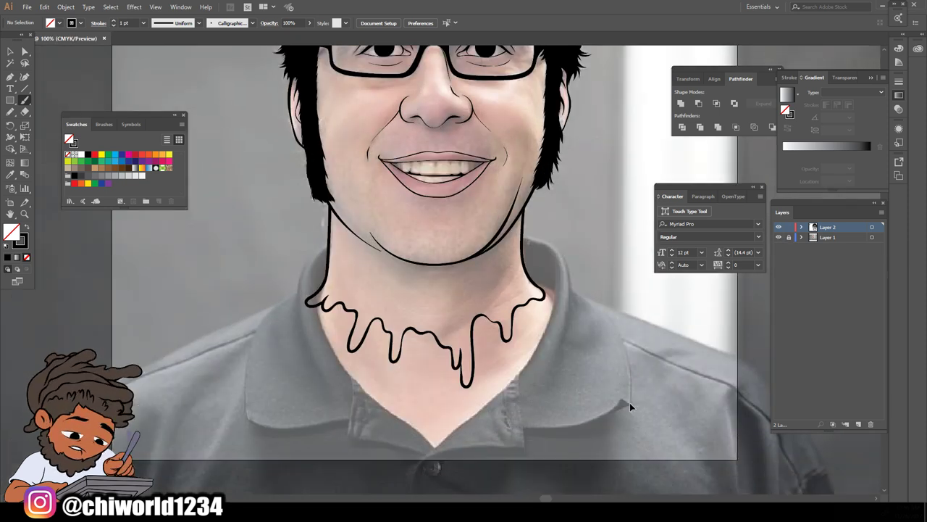
pyautogui.hotkey('ctrl', '+')
pyautogui.hotkey('ctrl', '+')
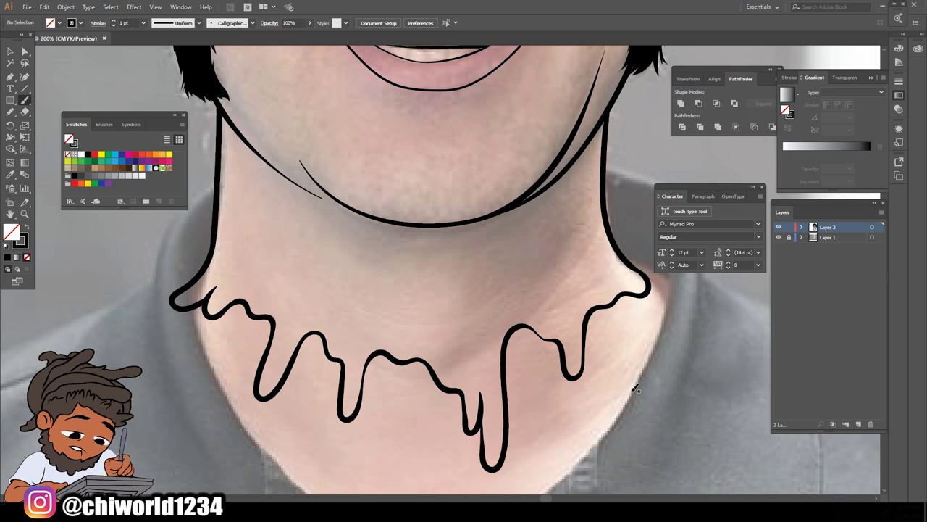
pyautogui.hotkey('ctrl', '+')
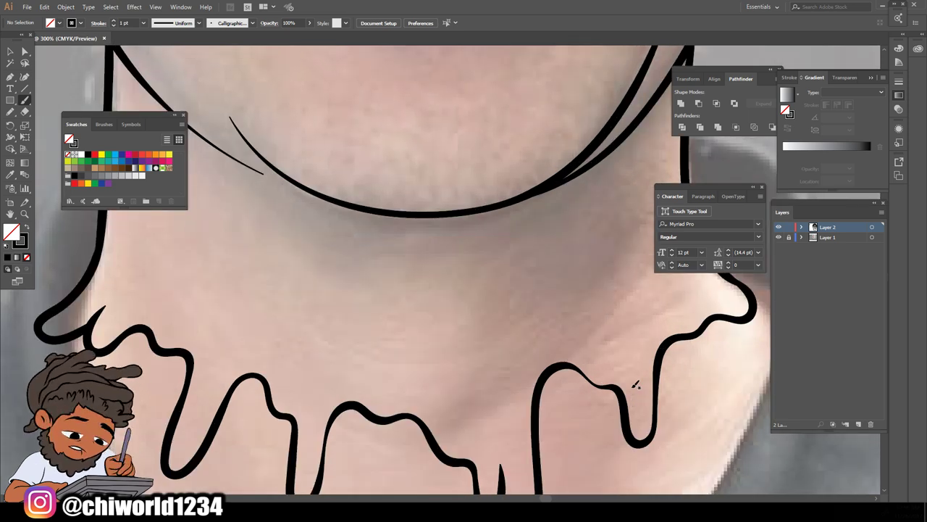
pyautogui.hotkey('ctrl', '-')
pyautogui.hotkey('ctrl', '-')
pyautogui.hotkey('ctrl', '-')
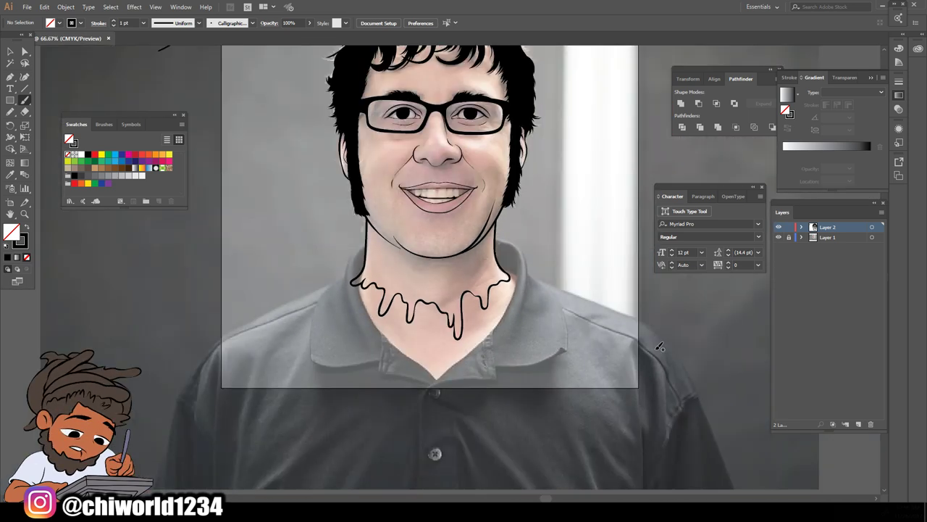
# Draw a solid black drip with the Pencil tool, using black fill and no stroke, inside the tall arch toward the photo's right of the neck
pyautogui.scroll(2, 583, 350)
pyautogui.hotkey('ctrl', '+')
pyautogui.hotkey('ctrl', '+')
pyautogui.hotkey('ctrl', '+')
pyautogui.hotkey('ctrl', '+')
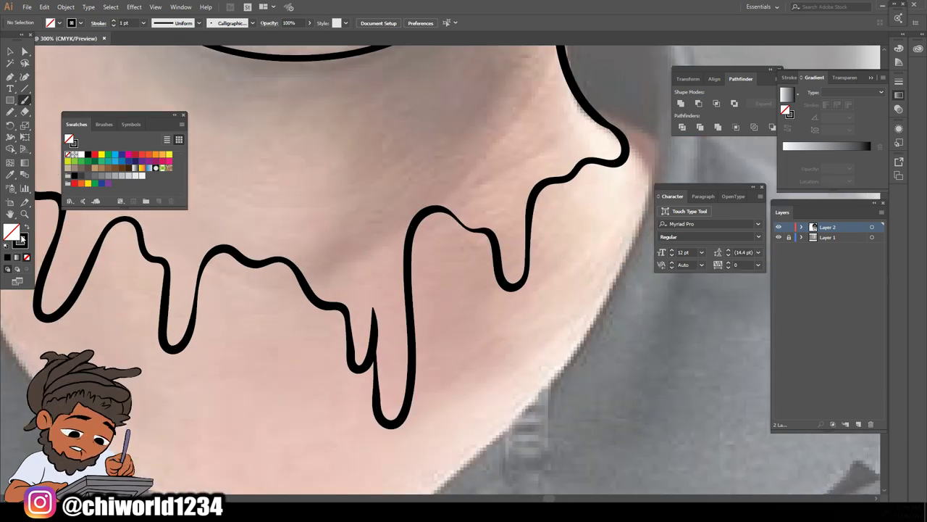
pyautogui.click(10, 113)
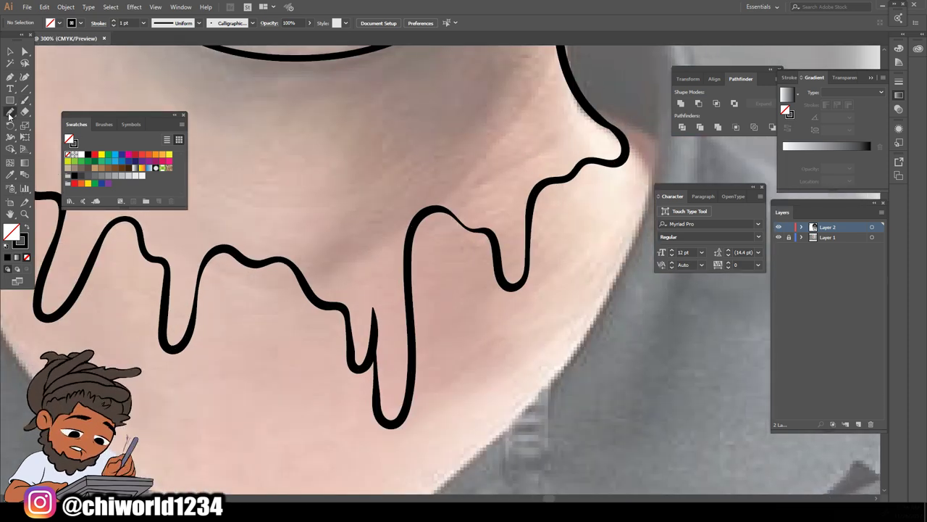
pyautogui.click(27, 227)
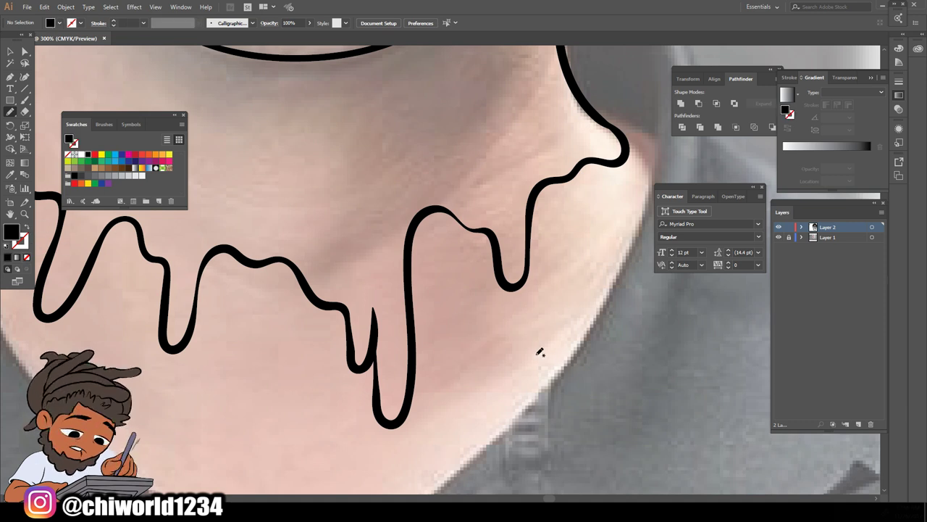
pyautogui.hotkey('ctrl', '+')
pyautogui.hotkey('ctrl', '+')
pyautogui.moveTo(520, 229)
pyautogui.mouseDown()
pyautogui.moveTo(491, 293)
pyautogui.moveTo(460, 295)
pyautogui.moveTo(441, 462)
pyautogui.moveTo(412, 416)
pyautogui.moveTo(405, 309)
pyautogui.moveTo(351, 248)
pyautogui.moveTo(336, 295)
pyautogui.moveTo(337, 214)
pyautogui.moveTo(389, 142)
pyautogui.mouseUp()
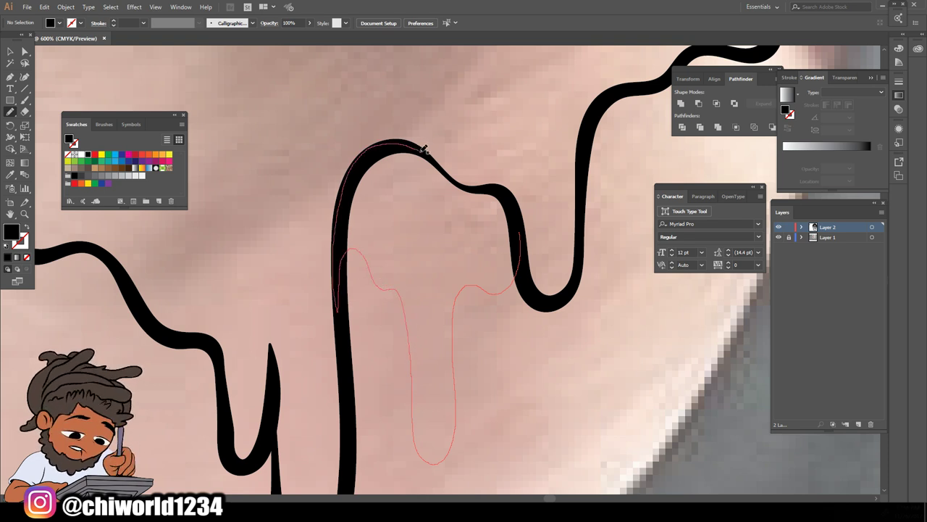
pyautogui.moveTo(449, 170)
pyautogui.mouseDown()
pyautogui.moveTo(509, 200)
pyautogui.moveTo(523, 252)
pyautogui.mouseUp()
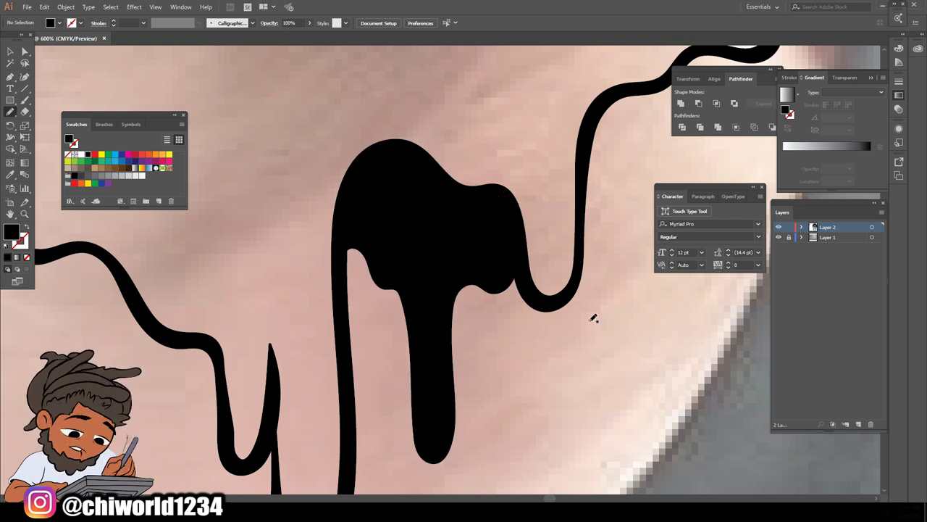
# Draw more solid black drips under the neck outline at its end on the photo's right and across its middle
pyautogui.hotkey('ctrl', '-')
pyautogui.hotkey('ctrl', '-')
pyautogui.hscroll(3, 576, 319)
pyautogui.hotkey('ctrl', '+')
pyautogui.hotkey('ctrl', '+')
pyautogui.scroll(2, 576, 318)
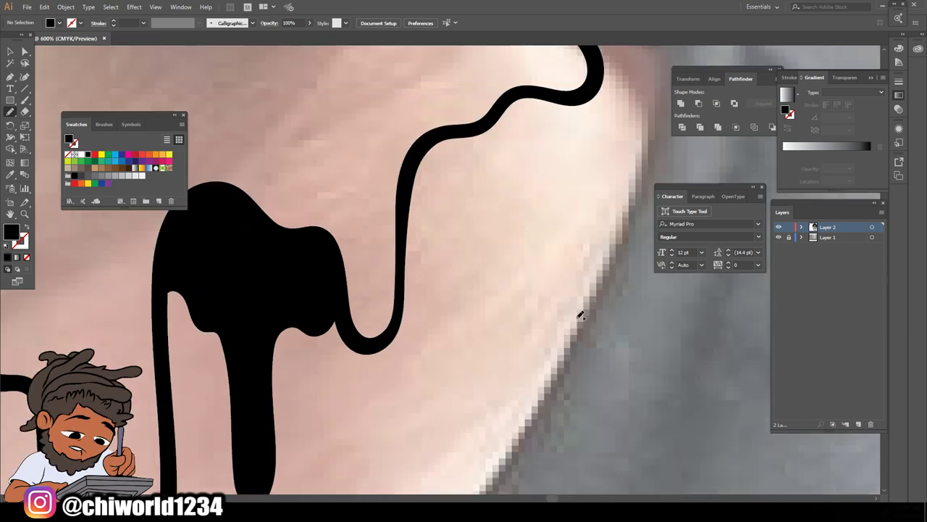
pyautogui.moveTo(578, 94)
pyautogui.mouseDown()
pyautogui.moveTo(509, 162)
pyautogui.moveTo(433, 323)
pyautogui.moveTo(489, 119)
pyautogui.moveTo(576, 94)
pyautogui.mouseUp()
pyautogui.hotkey('ctrl', '-')
pyautogui.hotkey('ctrl', '-')
pyautogui.hotkey('ctrl', '-')
pyautogui.hotkey('ctrl', '+')
pyautogui.hotkey('ctrl', '+')
pyautogui.hotkey('ctrl', '+')
pyautogui.moveTo(562, 288)
pyautogui.mouseDown()
pyautogui.moveTo(490, 435)
pyautogui.moveTo(306, 202)
pyautogui.moveTo(357, 171)
pyautogui.moveTo(563, 288)
pyautogui.mouseUp()
# Fill the remaining arches of the neck outline on the photo's left with solid black Pencil drips
pyautogui.hotkey('ctrl', '-')
pyautogui.hotkey('ctrl', '-')
pyautogui.hotkey('ctrl', '-')
pyautogui.hotkey('ctrl', '+')
pyautogui.hotkey('ctrl', '+')
pyautogui.hotkey('ctrl', '+')
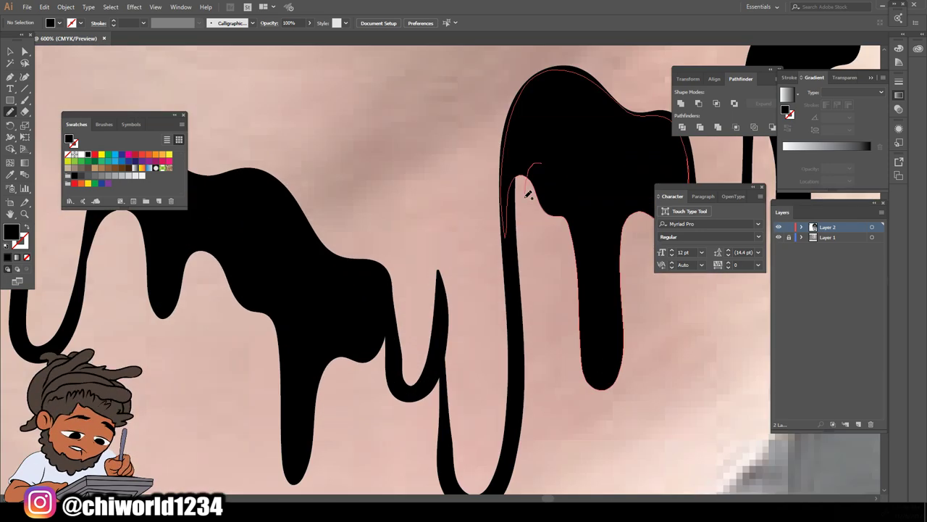
pyautogui.hotkey('ctrl', '-')
pyautogui.hotkey('ctrl', '-')
pyautogui.hotkey('ctrl', '-')
pyautogui.hotkey('ctrl', '+')
pyautogui.hotkey('ctrl', '+')
pyautogui.moveTo(511, 323)
pyautogui.mouseDown()
pyautogui.moveTo(398, 213)
pyautogui.moveTo(467, 192)
pyautogui.moveTo(510, 324)
pyautogui.mouseUp()
pyautogui.scroll(-2, 517, 292)
pyautogui.scroll(3, 338, 211)
pyautogui.moveTo(607, 303)
pyautogui.mouseDown()
pyautogui.moveTo(476, 229)
pyautogui.moveTo(426, 144)
pyautogui.moveTo(634, 208)
pyautogui.moveTo(608, 304)
pyautogui.mouseUp()
pyautogui.hotkey('ctrl', '-')
pyautogui.hotkey('ctrl', '-')
pyautogui.hotkey('ctrl', '-')
pyautogui.hotkey('ctrl', '0')
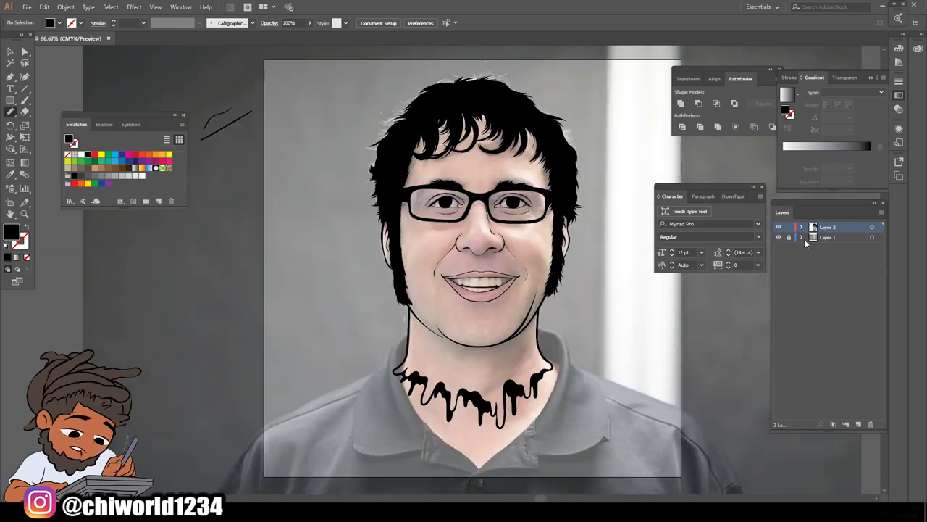
# Draw jagged black eyelashes along the lower and upper edges of the upper eyelid of the eye on the photo's right
pyautogui.hotkey('ctrl', '+')
pyautogui.hotkey('ctrl', '+')
pyautogui.hotkey('ctrl', '+')
pyautogui.hotkey('ctrl', '+')
pyautogui.hotkey('ctrl', '+')
pyautogui.hotkey('ctrl', '+')
pyautogui.hotkey('ctrl', '+')
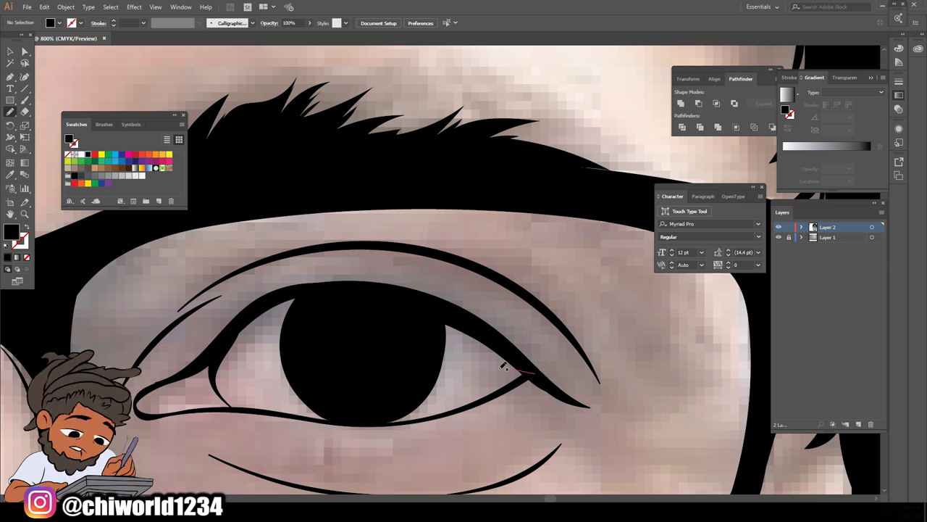
pyautogui.moveTo(462, 342)
pyautogui.mouseDown()
pyautogui.moveTo(359, 327)
pyautogui.moveTo(314, 308)
pyautogui.mouseUp()
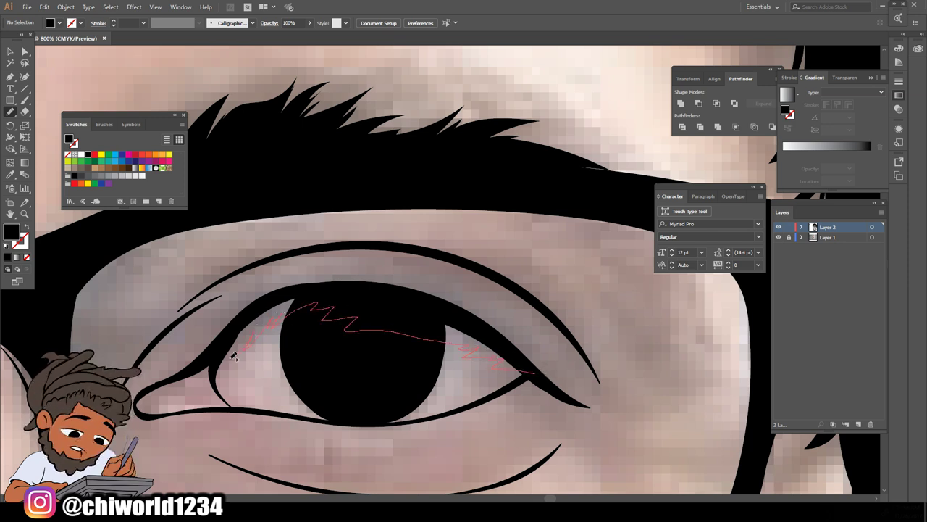
pyautogui.moveTo(197, 362); pyautogui.dragTo(277, 288)
pyautogui.moveTo(416, 287)
pyautogui.mouseDown()
pyautogui.moveTo(492, 333)
pyautogui.moveTo(554, 382)
pyautogui.mouseUp()
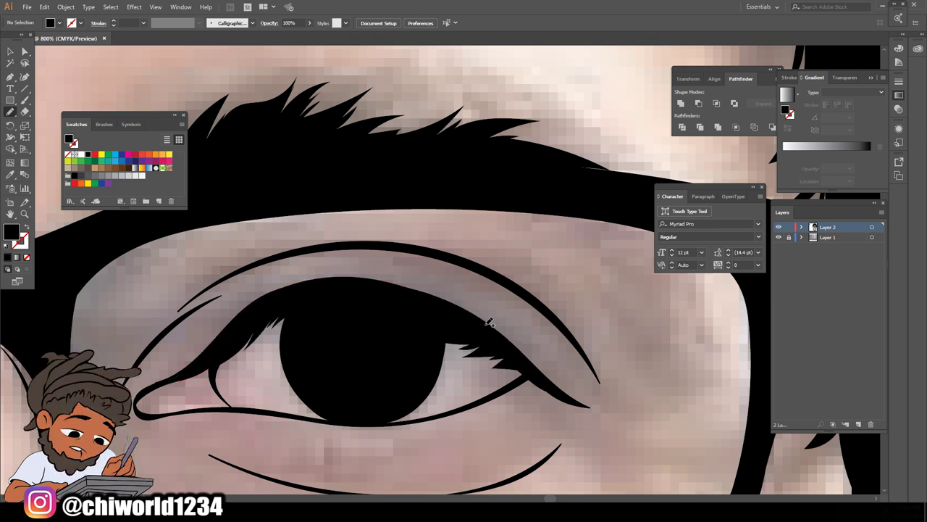
pyautogui.moveTo(525, 369)
pyautogui.mouseDown()
pyautogui.moveTo(552, 378)
pyautogui.moveTo(441, 292)
pyautogui.moveTo(396, 284)
pyautogui.mouseUp()
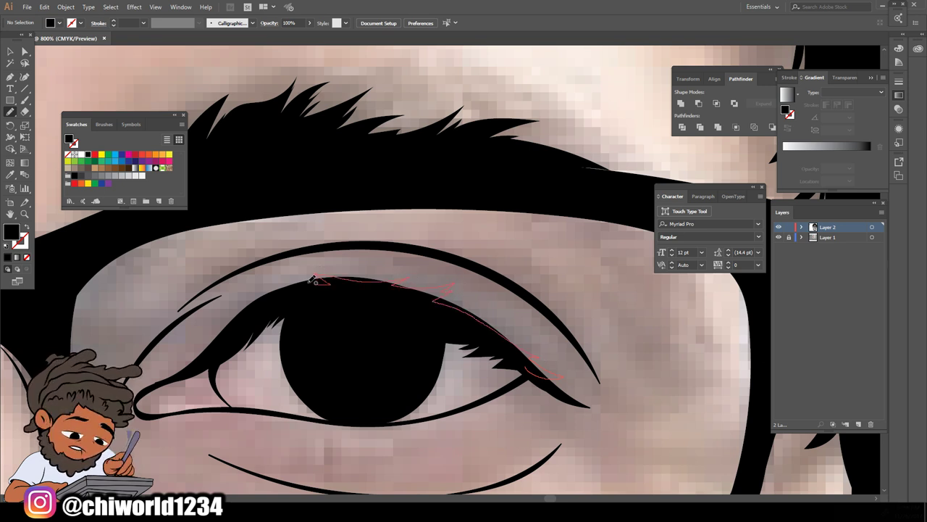
pyautogui.moveTo(252, 303)
pyautogui.mouseDown()
pyautogui.moveTo(180, 361)
pyautogui.moveTo(286, 308)
pyautogui.moveTo(375, 300)
pyautogui.moveTo(515, 357)
pyautogui.mouseUp()
pyautogui.hotkey('ctrl', '-')
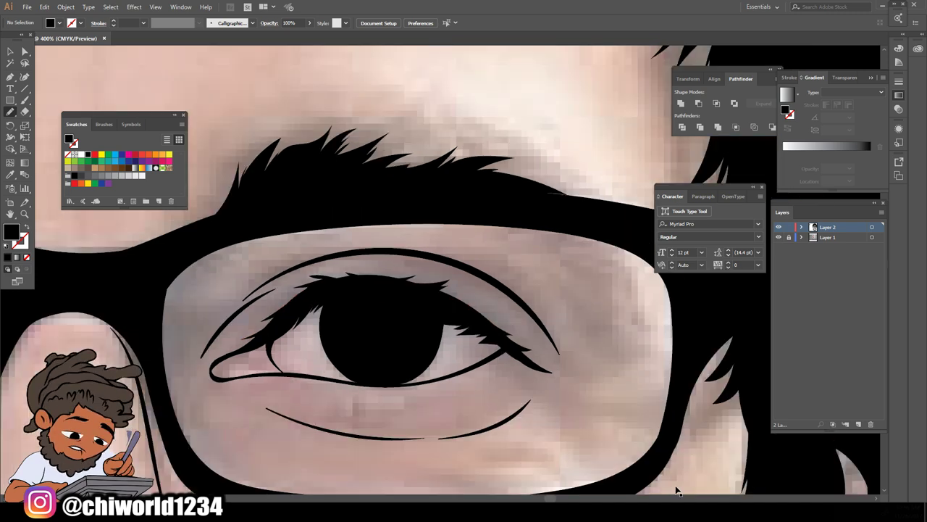
# Draw matching jagged black eyelashes along both edges of the upper eyelid of the eye on the photo's left
pyautogui.hotkey('ctrl', '-')
pyautogui.hotkey('ctrl', '-')
pyautogui.hotkey('ctrl', '-')
pyautogui.hotkey('ctrl', '-')
pyautogui.hscroll(-4, 437, 457)
pyautogui.hotkey('ctrl', '=')
pyautogui.hotkey('ctrl', '=')
pyautogui.hotkey('ctrl', '=')
pyautogui.hotkey('ctrl', '=')
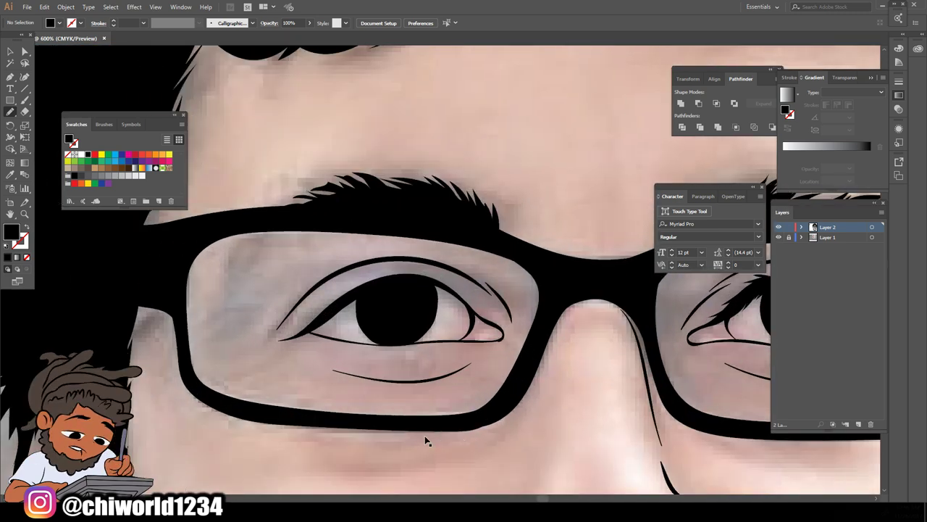
pyautogui.hotkey('ctrl', '+')
pyautogui.moveTo(462, 299)
pyautogui.mouseDown()
pyautogui.moveTo(469, 328)
pyautogui.moveTo(460, 315)
pyautogui.moveTo(391, 301)
pyautogui.moveTo(319, 327)
pyautogui.mouseUp()
pyautogui.moveTo(274, 350); pyautogui.dragTo(212, 366)
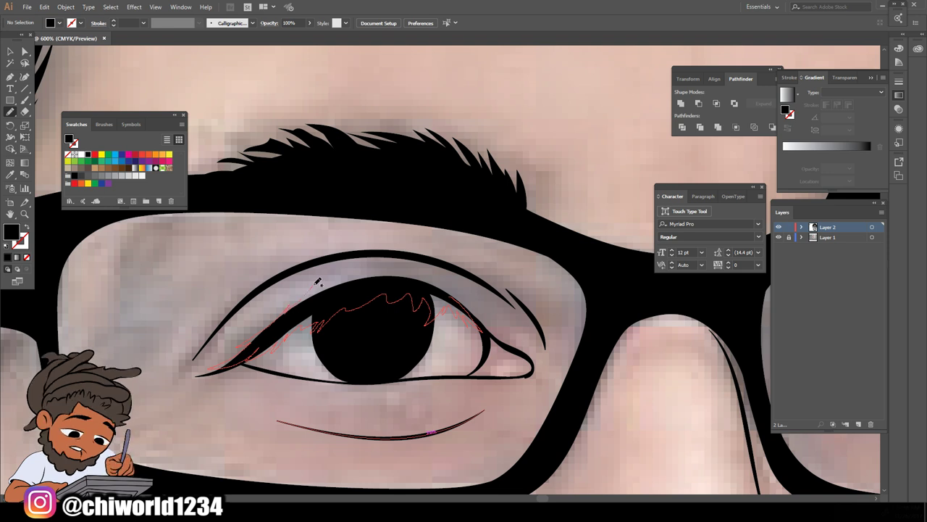
pyautogui.moveTo(344, 285); pyautogui.dragTo(377, 278)
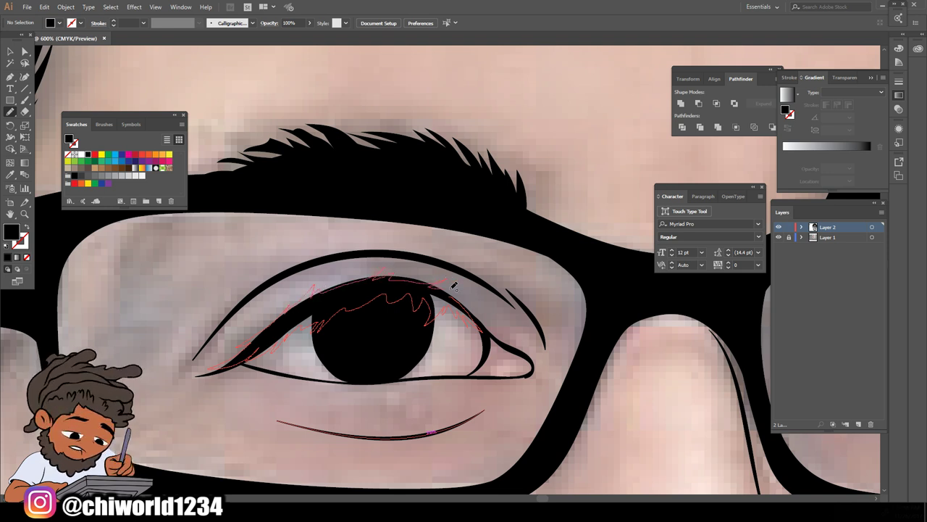
pyautogui.moveTo(454, 292); pyautogui.dragTo(470, 299)
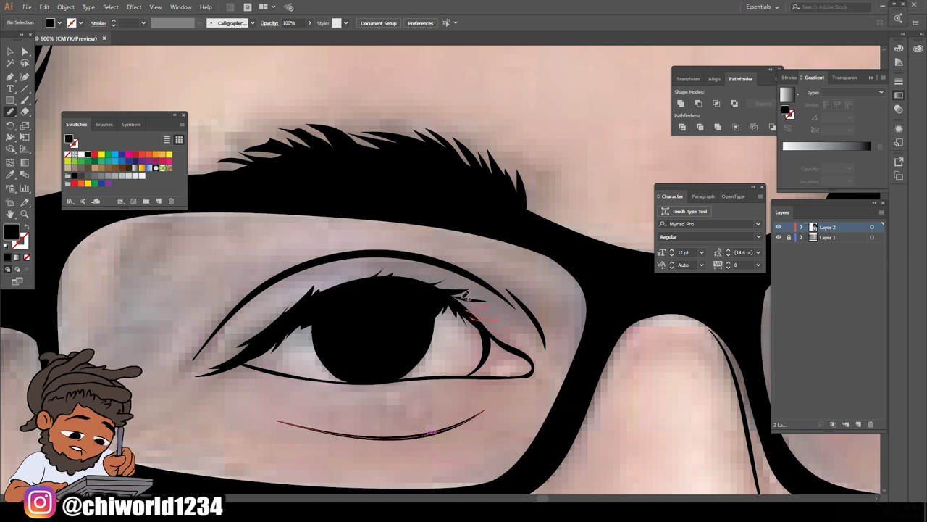
pyautogui.moveTo(466, 296); pyautogui.dragTo(414, 292)
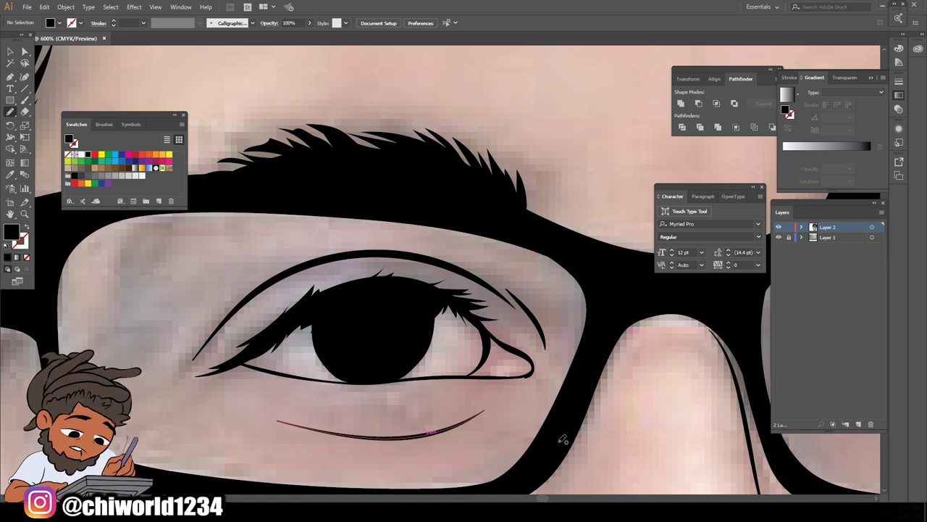
# Hide the photo layer to examine the drawn eyelashes and black neck drips, and show it again
pyautogui.hotkey('ctrl', '-')
pyautogui.hotkey('ctrl', '-')
pyautogui.hotkey('ctrl', '-')
pyautogui.hotkey('ctrl', '-')
pyautogui.hotkey('ctrl', '-')
pyautogui.moveTo(557, 412); pyautogui.dragTo(559, 410)
pyautogui.hotkey('ctrl', '-')
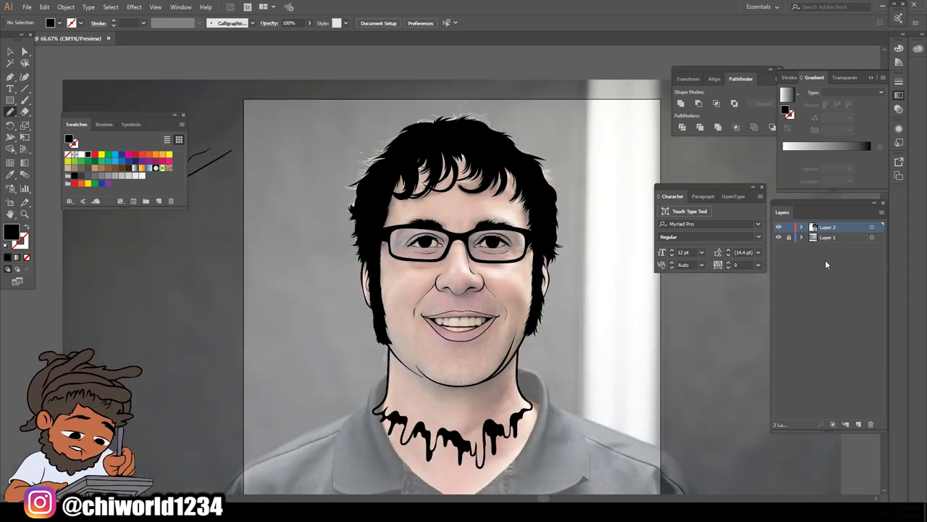
pyautogui.click(778, 237)
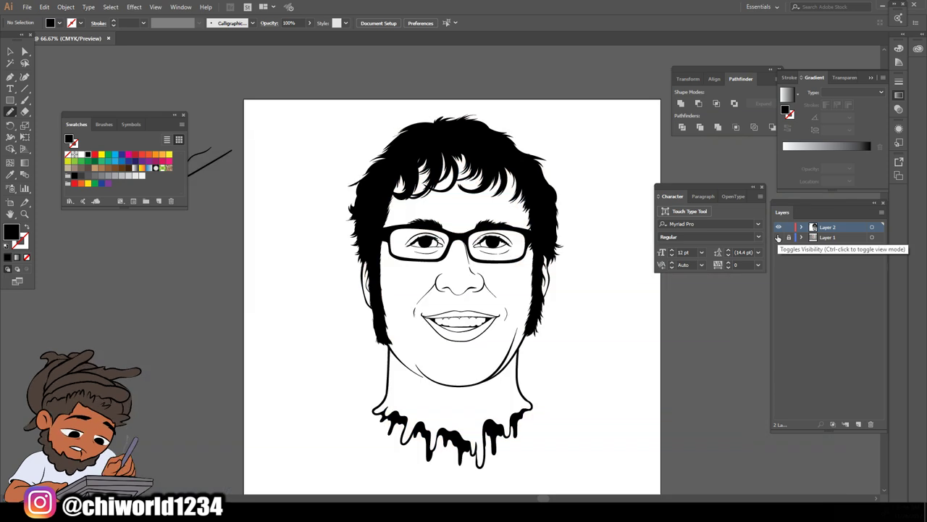
pyautogui.hotkey('ctrl', '-')
pyautogui.hotkey('ctrl', '+')
pyautogui.hotkey('ctrl', '+')
pyautogui.hotkey('ctrl', '+')
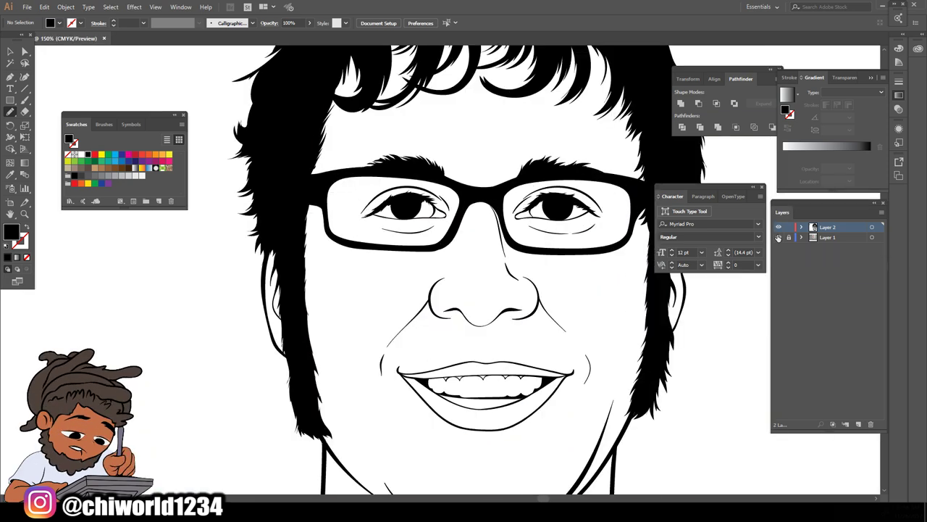
pyautogui.click(778, 237)
# Set the Paintbrush to a 0.25 pt black stroke without fill and draw a short curved line between the nose and upper lip
pyautogui.scroll(2, 406, 174)
pyautogui.click(25, 101)
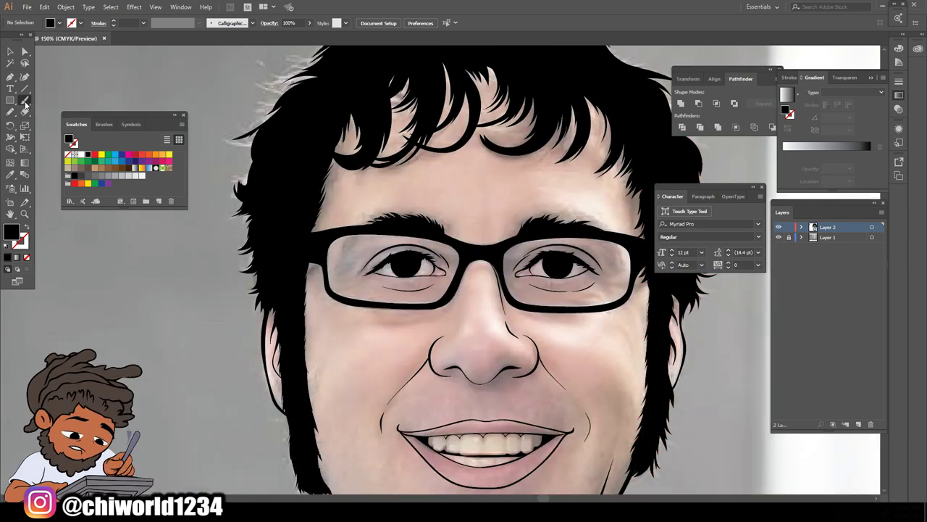
pyautogui.hotkey('shift', 'x')
pyautogui.click(142, 22)
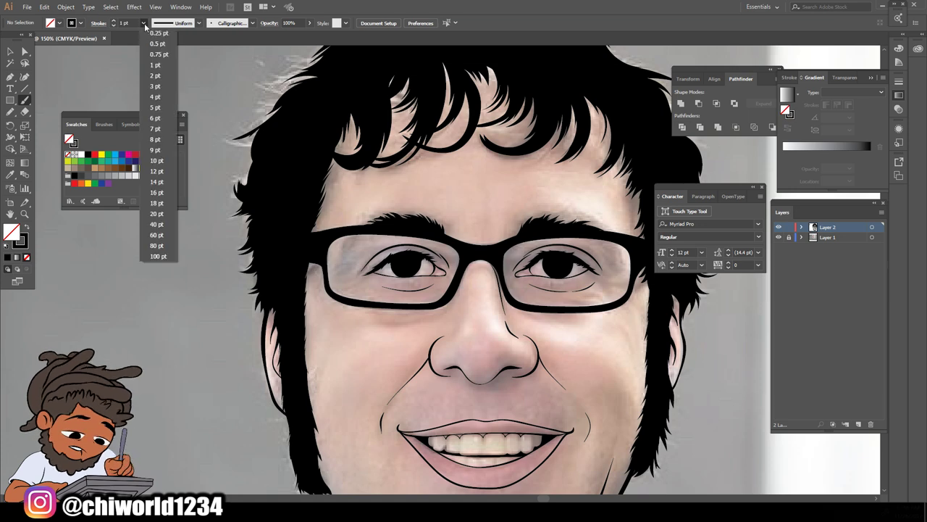
pyautogui.click(157, 32)
pyautogui.scroll(-2, 401, 331)
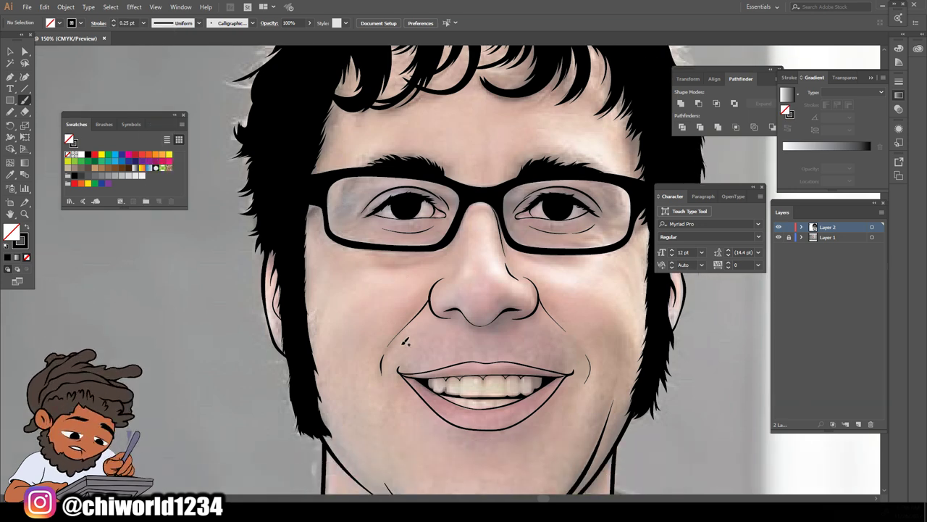
pyautogui.hotkey('ctrl', '+')
pyautogui.hotkey('ctrl', '+')
pyautogui.scroll(-3, 409, 340)
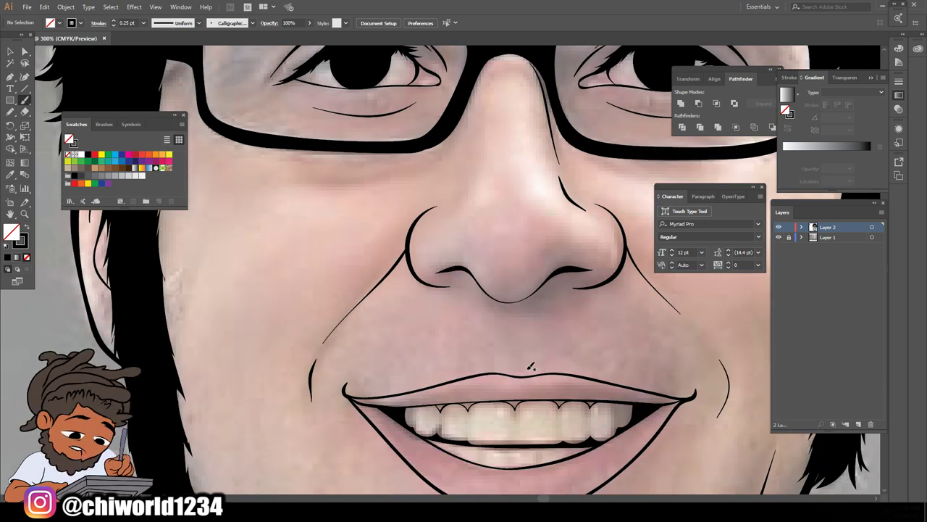
pyautogui.moveTo(512, 346); pyautogui.dragTo(523, 306)
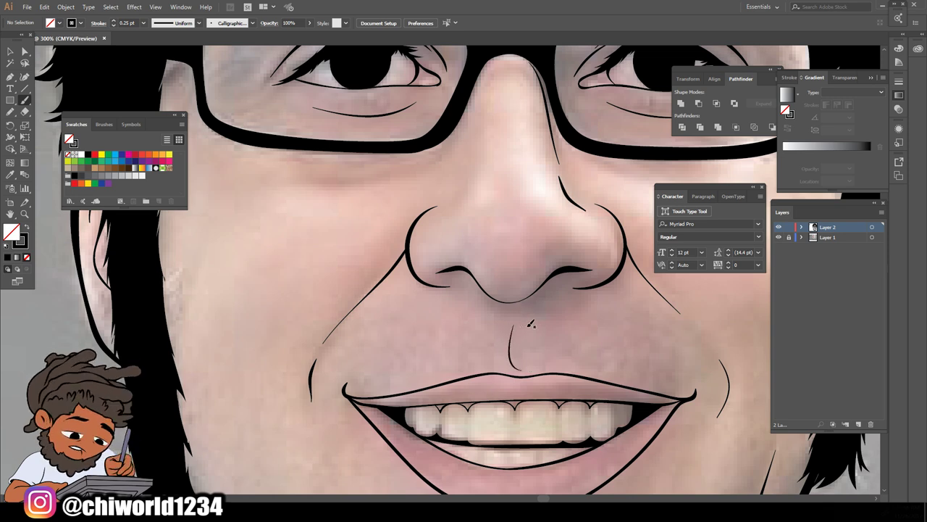
# Add fine Paintbrush hairs to the eyebrow on the photo's left, at its outer end inside the lens and along its top and inner end
pyautogui.scroll(-3, 536, 321)
pyautogui.scroll(3, 543, 314)
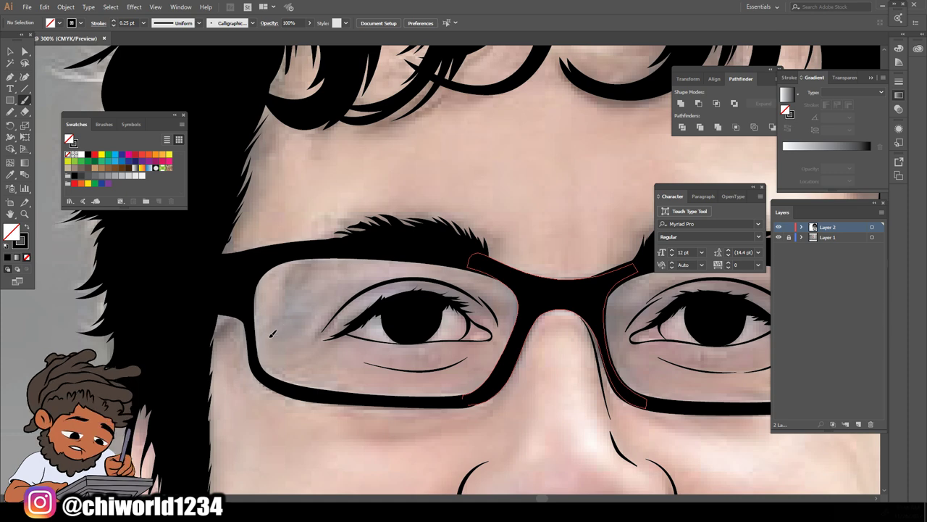
pyautogui.moveTo(273, 333); pyautogui.dragTo(300, 294)
pyautogui.moveTo(280, 319); pyautogui.dragTo(318, 272)
pyautogui.moveTo(278, 301); pyautogui.dragTo(339, 259)
pyautogui.moveTo(297, 280)
pyautogui.mouseDown()
pyautogui.moveTo(326, 257)
pyautogui.moveTo(355, 261)
pyautogui.mouseUp()
pyautogui.moveTo(281, 320); pyautogui.dragTo(307, 265)
pyautogui.moveTo(290, 285); pyautogui.dragTo(341, 246)
pyautogui.moveTo(499, 261); pyautogui.dragTo(474, 229)
pyautogui.moveTo(464, 235); pyautogui.dragTo(437, 219)
pyautogui.moveTo(367, 226); pyautogui.dragTo(342, 237)
pyautogui.moveTo(349, 231)
pyautogui.mouseDown()
pyautogui.moveTo(324, 235)
pyautogui.moveTo(363, 229)
pyautogui.mouseUp()
# Add fine hairs along the top and both ends of the eyebrow on the photo's right, plus a few more on the other brow
pyautogui.hotkey('ctrl', '-')
pyautogui.hscroll(3, 669, 407)
pyautogui.moveTo(243, 299); pyautogui.dragTo(266, 269)
pyautogui.moveTo(612, 293)
pyautogui.mouseDown()
pyautogui.moveTo(591, 274)
pyautogui.moveTo(609, 284)
pyautogui.mouseUp()
pyautogui.moveTo(589, 260); pyautogui.dragTo(600, 277)
pyautogui.moveTo(565, 247); pyautogui.dragTo(595, 261)
pyautogui.moveTo(535, 237)
pyautogui.mouseDown()
pyautogui.moveTo(563, 247)
pyautogui.moveTo(551, 249)
pyautogui.mouseUp()
pyautogui.moveTo(557, 239); pyautogui.dragTo(587, 252)
pyautogui.moveTo(520, 236); pyautogui.dragTo(556, 242)
pyautogui.moveTo(502, 244)
pyautogui.mouseDown()
pyautogui.moveTo(539, 235)
pyautogui.moveTo(485, 237)
pyautogui.mouseUp()
pyautogui.moveTo(507, 263)
pyautogui.mouseDown()
pyautogui.moveTo(479, 241)
pyautogui.moveTo(489, 238)
pyautogui.mouseUp()
pyautogui.moveTo(386, 259); pyautogui.dragTo(377, 243)
# Hide the photo layer to examine the fine eyebrow hairs in the line art, and show it again
pyautogui.hotkey('ctrl', '-')
pyautogui.hotkey('ctrl', '-')
pyautogui.hotkey('ctrl', '-')
pyautogui.click(779, 238)
pyautogui.hotkey('ctrl', '+')
pyautogui.hotkey('ctrl', '+')
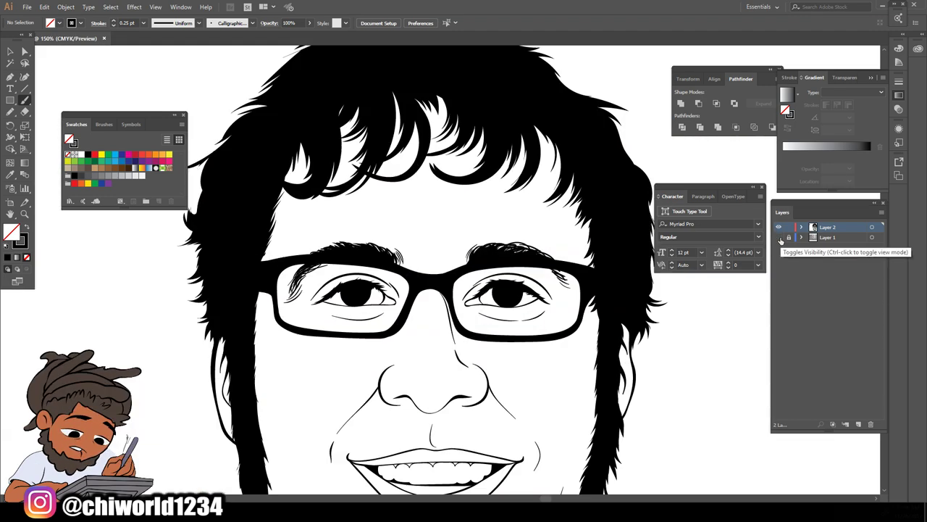
pyautogui.click(779, 237)
pyautogui.hotkey('ctrl', '+')
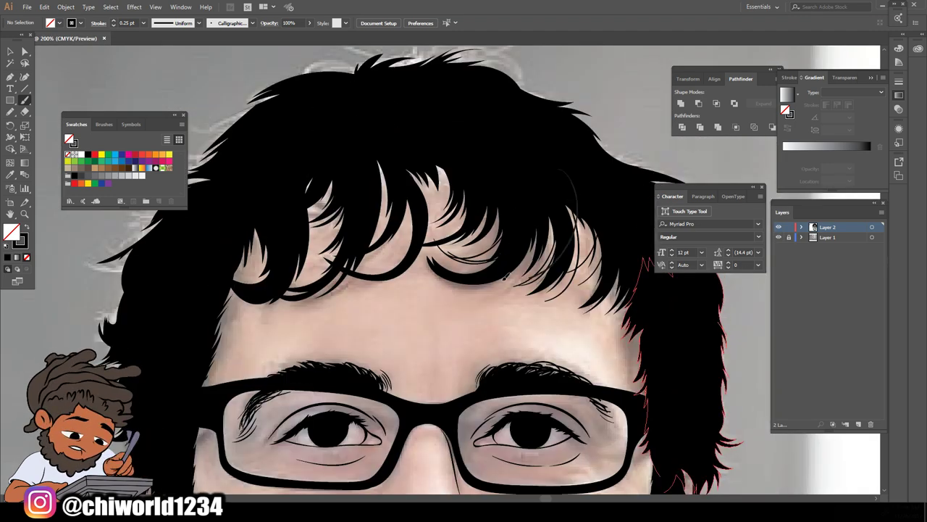
# Add fine 0.25 pt Paintbrush hairs between and across the curled locks of the fringe above the forehead
pyautogui.moveTo(253, 239); pyautogui.dragTo(246, 281)
pyautogui.moveTo(439, 168); pyautogui.dragTo(432, 240)
pyautogui.moveTo(413, 211); pyautogui.dragTo(396, 271)
pyautogui.moveTo(379, 161)
pyautogui.mouseDown()
pyautogui.moveTo(384, 217)
pyautogui.moveTo(371, 270)
pyautogui.mouseUp()
pyautogui.moveTo(427, 168)
pyautogui.mouseDown()
pyautogui.moveTo(438, 242)
pyautogui.moveTo(439, 216)
pyautogui.mouseUp()
pyautogui.moveTo(448, 217)
pyautogui.mouseDown()
pyautogui.moveTo(429, 245)
pyautogui.moveTo(485, 272)
pyautogui.mouseUp()
pyautogui.moveTo(420, 253); pyautogui.dragTo(494, 271)
pyautogui.moveTo(416, 262); pyautogui.dragTo(477, 284)
pyautogui.moveTo(496, 210); pyautogui.dragTo(450, 251)
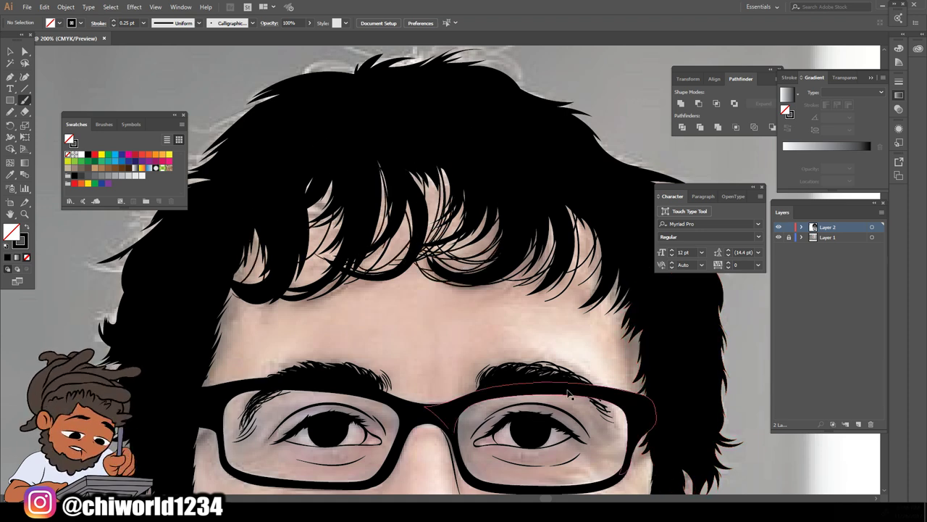
# Hide the photo layer to examine the fringe in the whole line art, and show it again
pyautogui.hotkey('ctrl', '-')
pyautogui.hotkey('ctrl', '-')
pyautogui.hotkey('ctrl', '-')
pyautogui.click(779, 238)
pyautogui.hotkey('ctrl', '=')
pyautogui.click(779, 238)
pyautogui.hotkey('ctrl', '=')
# Paint fine flyaway hairs along the outer edge of the hair, on the photo's right side and across the crown
pyautogui.scroll(1, 271, 350)
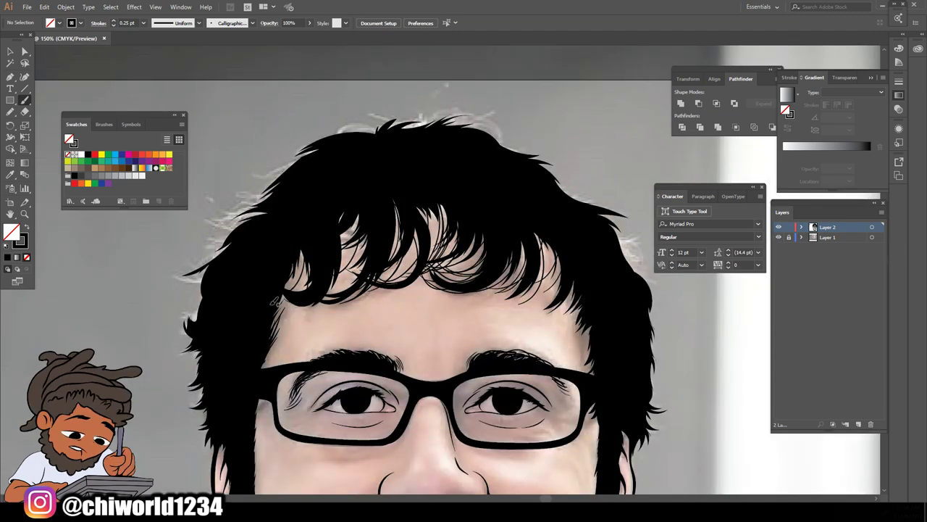
pyautogui.scroll(3, 583, 311)
pyautogui.moveTo(623, 299); pyautogui.dragTo(644, 326)
pyautogui.moveTo(621, 309); pyautogui.dragTo(645, 335)
pyautogui.moveTo(585, 292); pyautogui.dragTo(623, 304)
pyautogui.moveTo(579, 270); pyautogui.dragTo(605, 273)
pyautogui.moveTo(509, 217); pyautogui.dragTo(538, 226)
pyautogui.moveTo(440, 196); pyautogui.dragTo(489, 194)
pyautogui.moveTo(453, 188)
pyautogui.mouseDown()
pyautogui.moveTo(491, 203)
pyautogui.moveTo(484, 198)
pyautogui.mouseUp()
pyautogui.moveTo(381, 198); pyautogui.dragTo(331, 197)
pyautogui.moveTo(376, 202)
pyautogui.mouseDown()
pyautogui.moveTo(328, 202)
pyautogui.moveTo(358, 192)
pyautogui.mouseUp()
pyautogui.moveTo(422, 194); pyautogui.dragTo(449, 182)
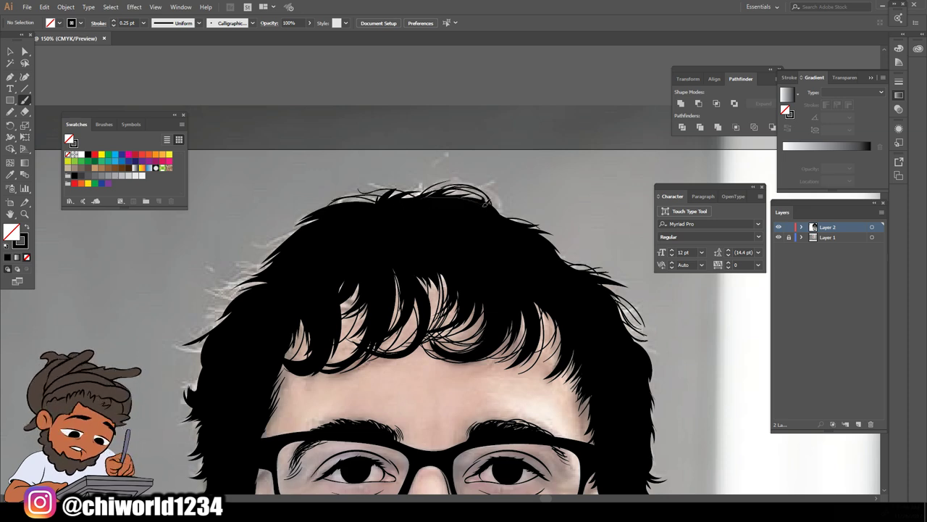
# Delete the photo layer, Layer 1, leaving only the line art
pyautogui.hotkey('ctrl', '-')
pyautogui.hotkey('ctrl', '-')
pyautogui.hotkey('ctrl', '-')
pyautogui.scroll(-1, 615, 361)
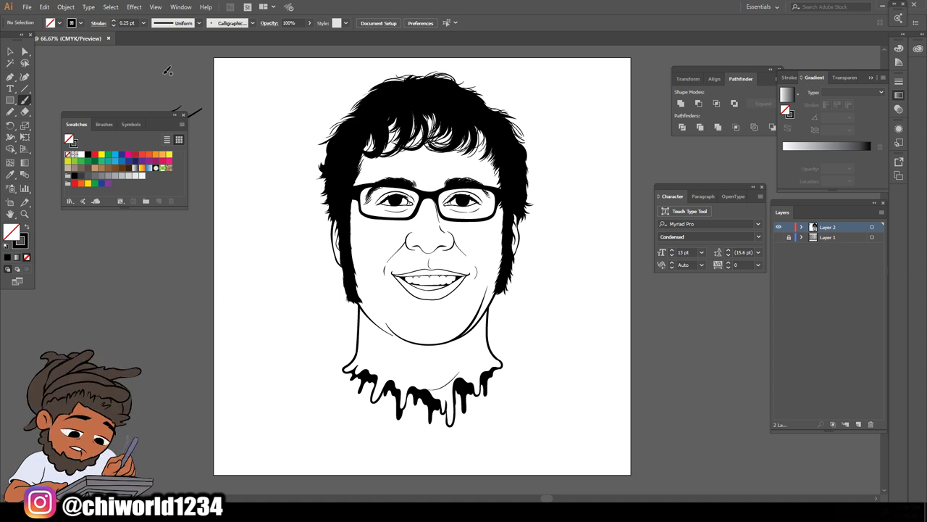
pyautogui.click(828, 239)
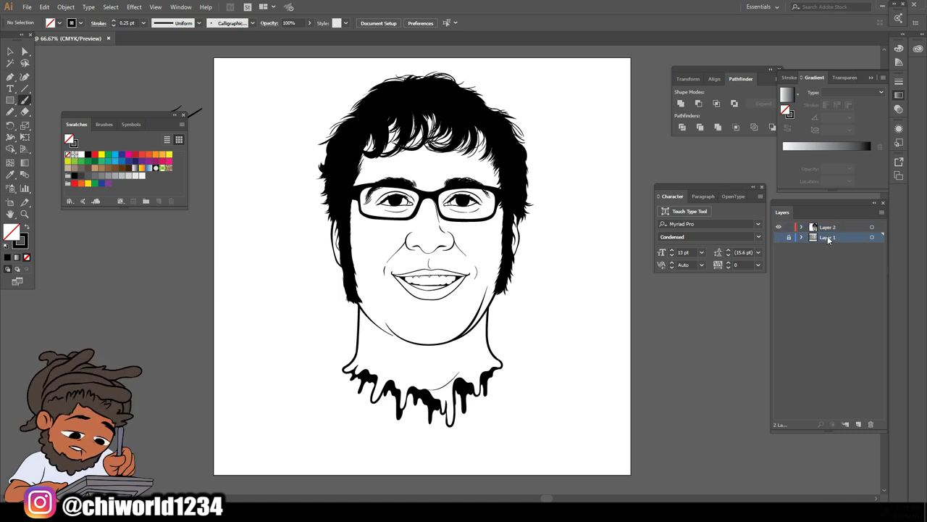
pyautogui.click(871, 424)
pyautogui.click(500, 265)
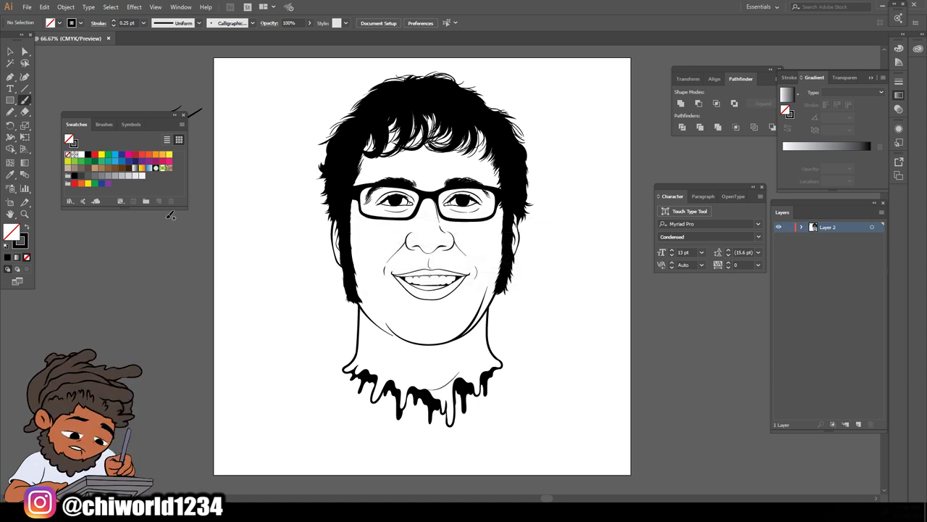
# Uncover the stray practice strokes beside the artboard and delete them
pyautogui.moveTo(108, 118); pyautogui.dragTo(90, 161)
pyautogui.click(9, 52)
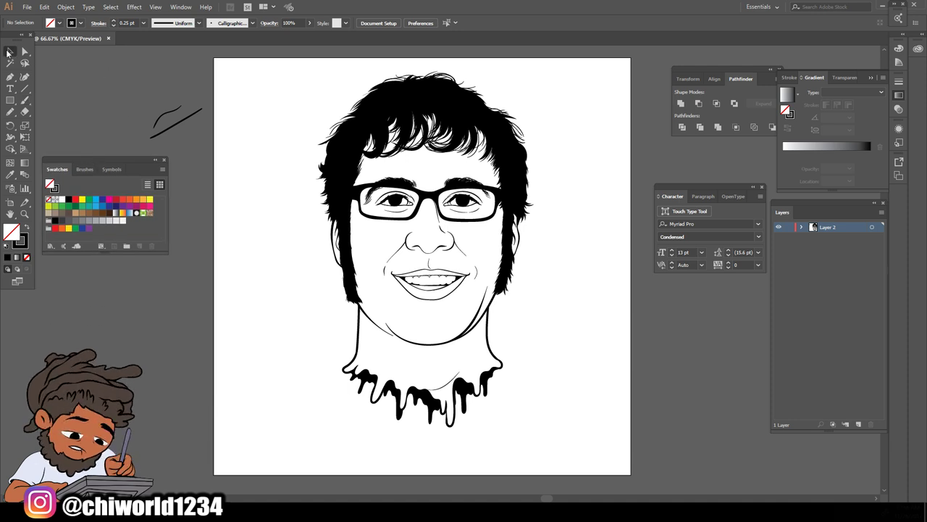
pyautogui.moveTo(143, 100); pyautogui.dragTo(215, 145)
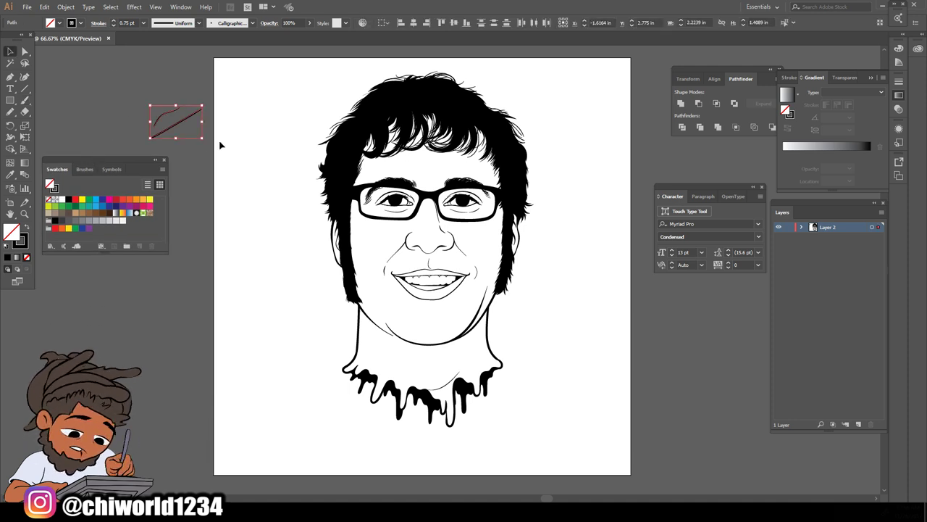
pyautogui.press('Delete')
# Expand the appearance of the whole portrait line art and combine it with the Pathfinder Merge operation
pyautogui.moveTo(272, 60); pyautogui.dragTo(621, 420)
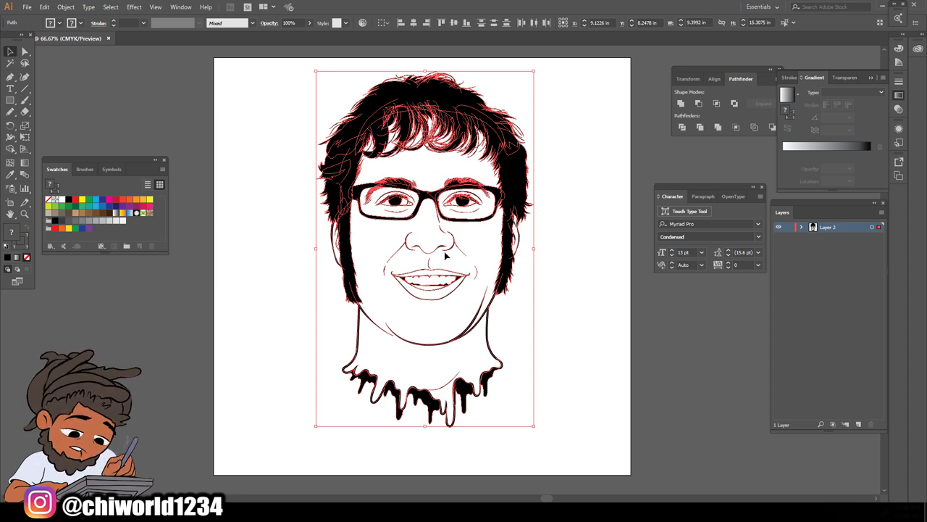
pyautogui.click(66, 7)
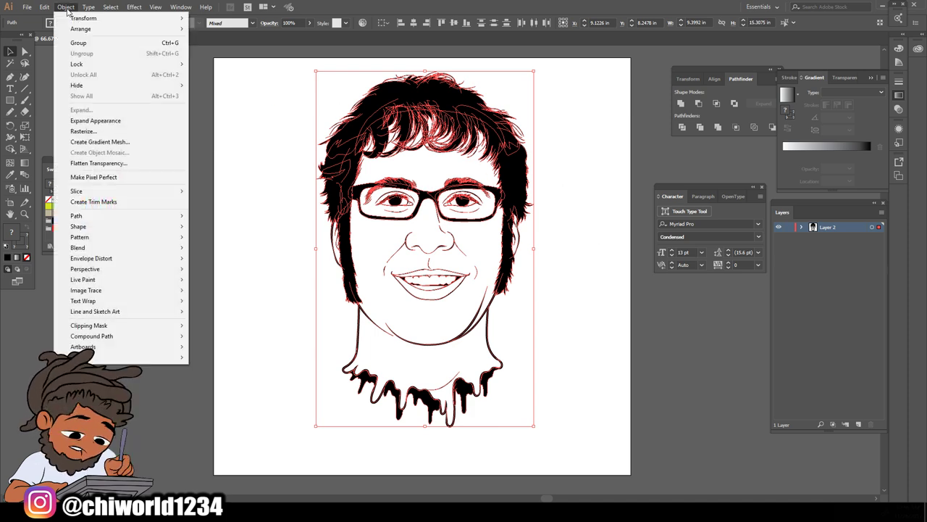
pyautogui.click(102, 121)
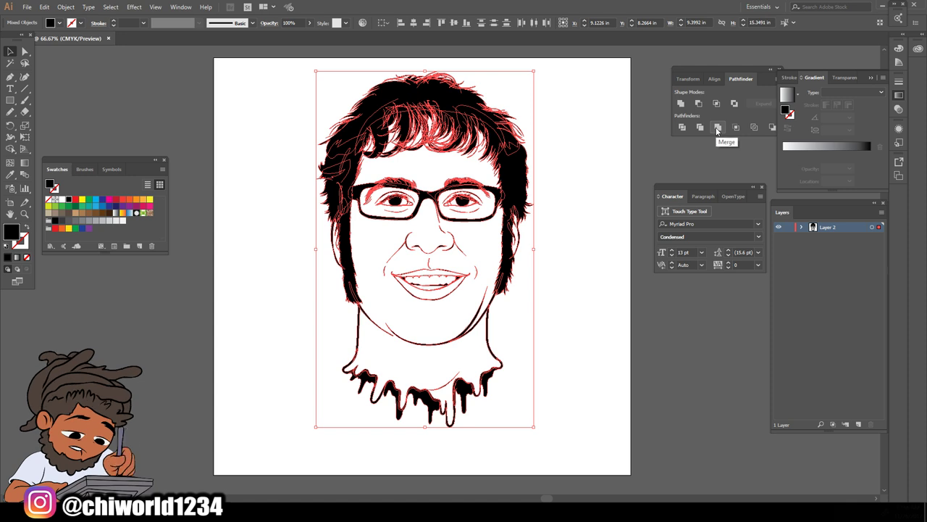
pyautogui.click(717, 128)
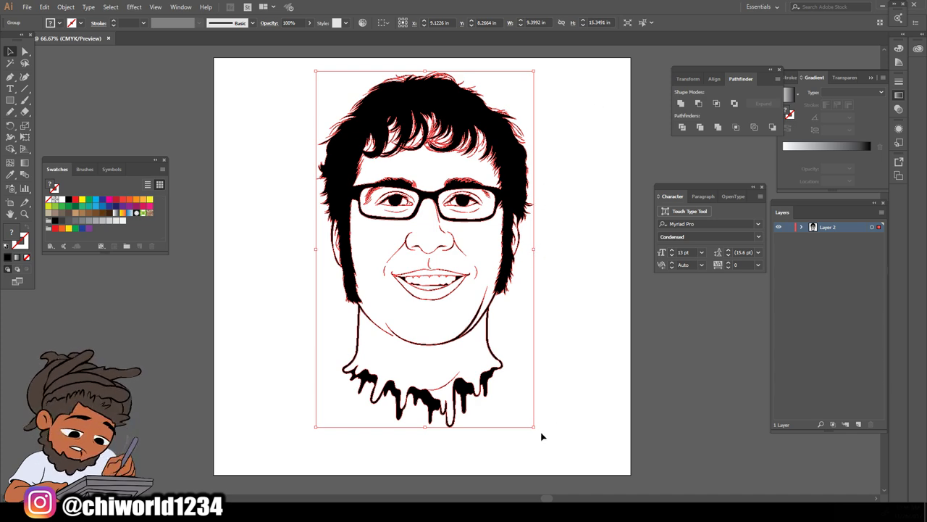
# Enlarge the merged portrait to about 10.5 by 17.2 in and reposition it within the artboard
pyautogui.moveTo(533, 427); pyautogui.dragTo(576, 471)
pyautogui.moveTo(459, 100); pyautogui.dragTo(445, 92)
pyautogui.moveTo(446, 92); pyautogui.dragTo(446, 92)
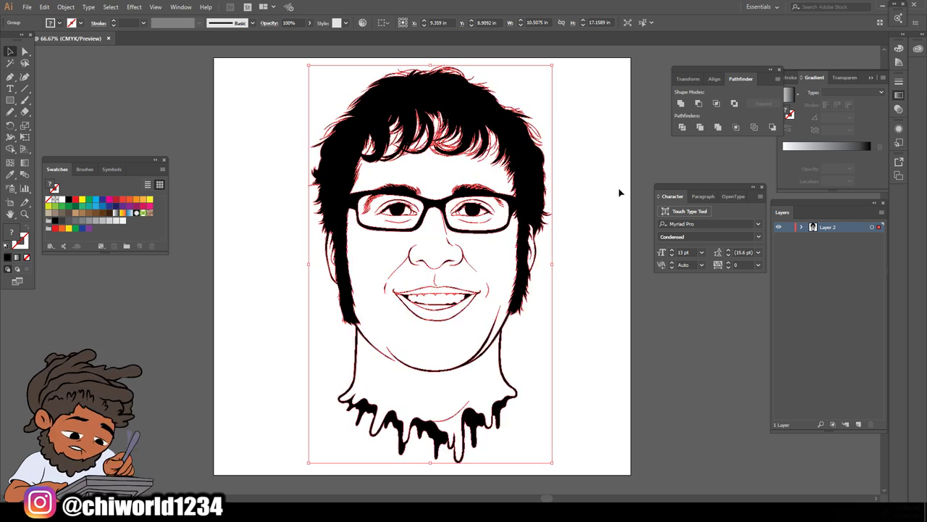
pyautogui.click(641, 238)
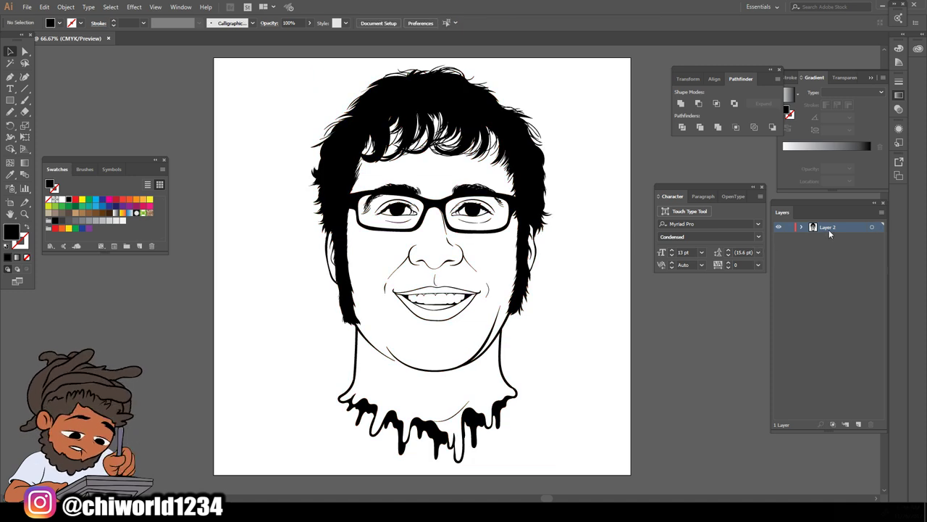
# Duplicate Layer 2, lock the copy and make the original Layer 2 active
pyautogui.moveTo(831, 230); pyautogui.dragTo(860, 424)
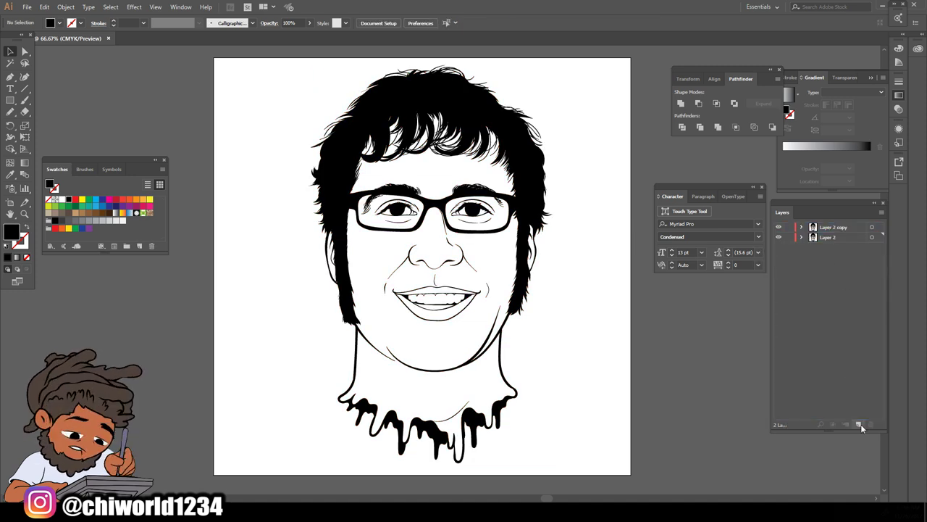
pyautogui.click(788, 227)
pyautogui.click(833, 237)
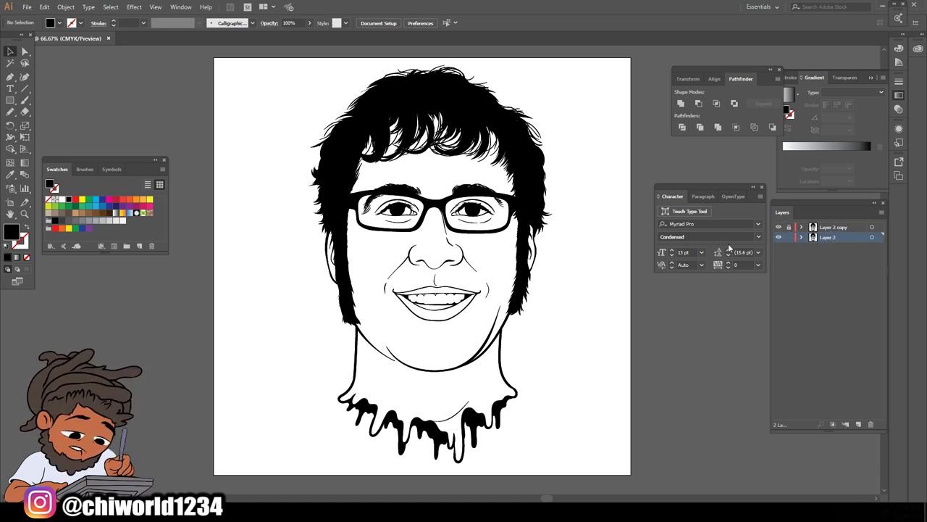
# Reset to the default fill and stroke for the Rectangle tool, and set the fill to the skin colour FFD7C5
pyautogui.click(10, 101)
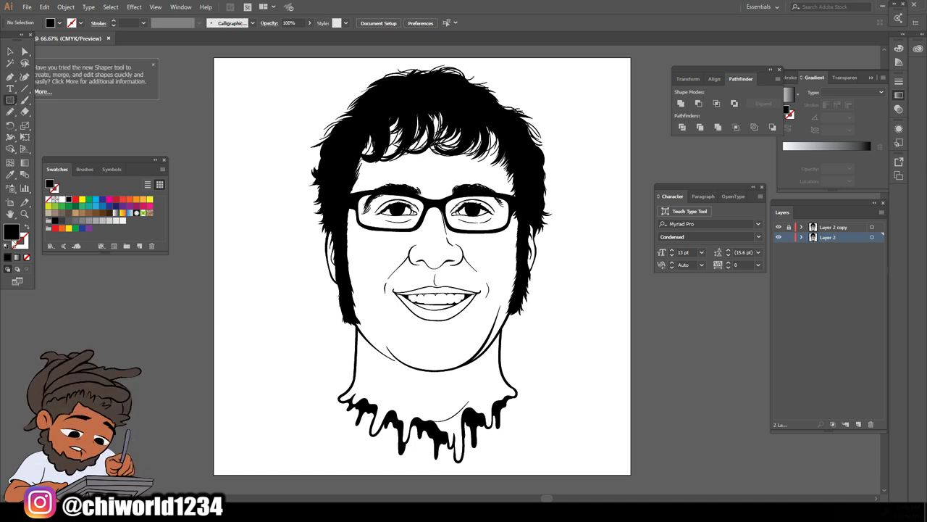
pyautogui.click(7, 247)
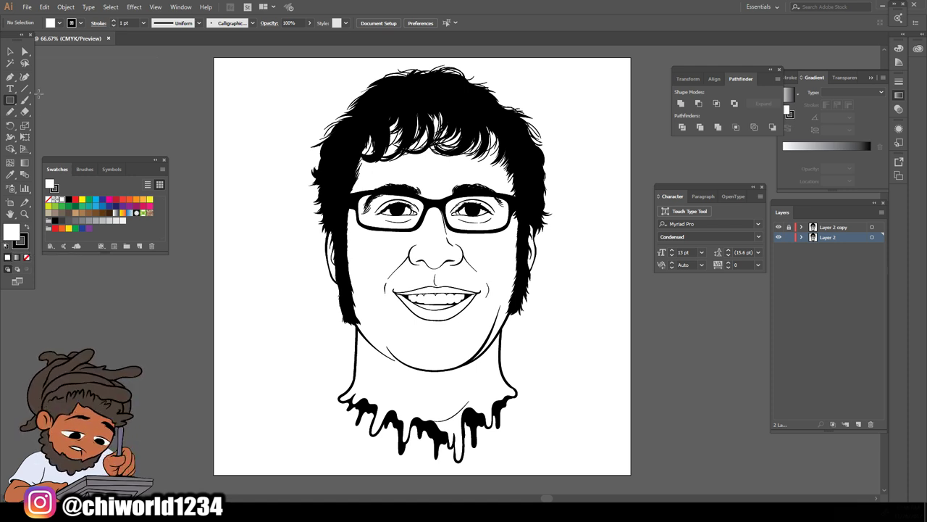
pyautogui.doubleClick(11, 232)
pyautogui.moveTo(552, 340); pyautogui.dragTo(578, 328)
pyautogui.moveTo(675, 440); pyautogui.dragTo(681, 441)
pyautogui.moveTo(579, 364)
pyautogui.mouseDown()
pyautogui.moveTo(596, 332)
pyautogui.moveTo(576, 328)
pyautogui.mouseUp()
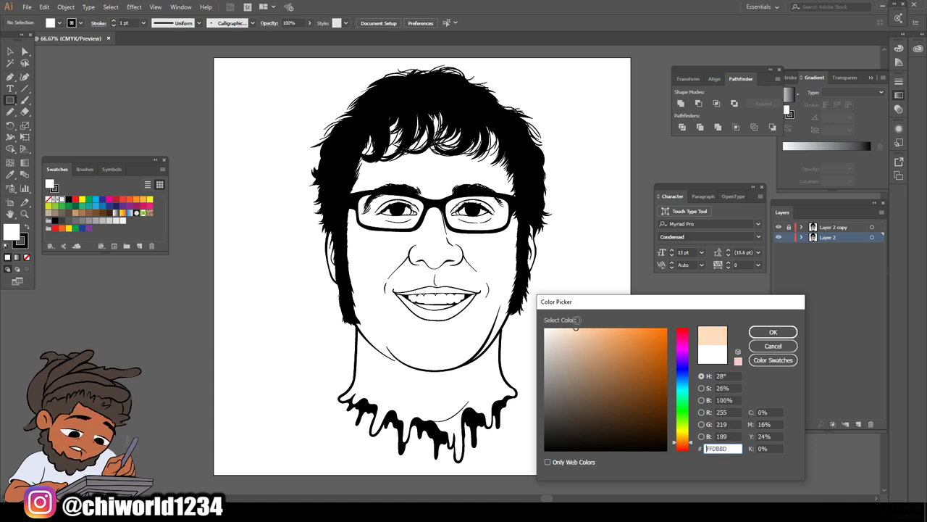
pyautogui.moveTo(687, 446); pyautogui.dragTo(687, 448)
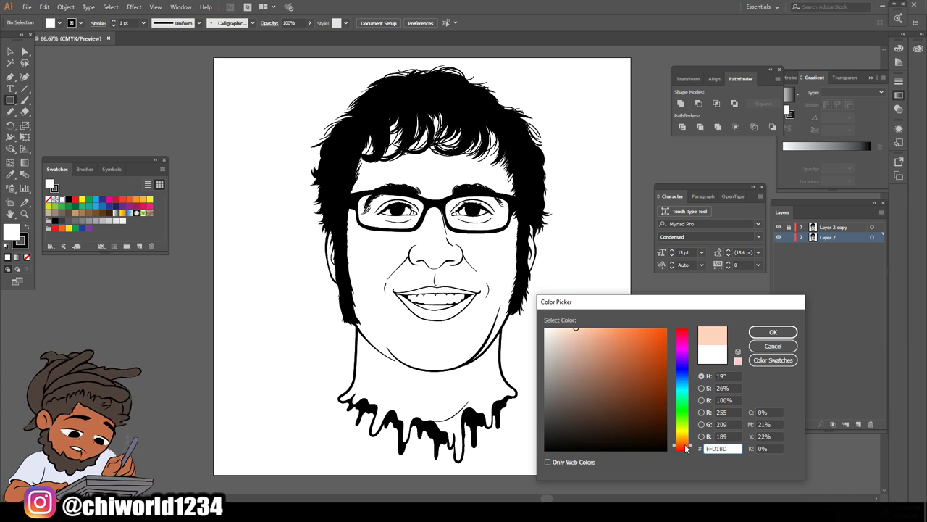
pyautogui.moveTo(575, 328); pyautogui.dragTo(572, 326)
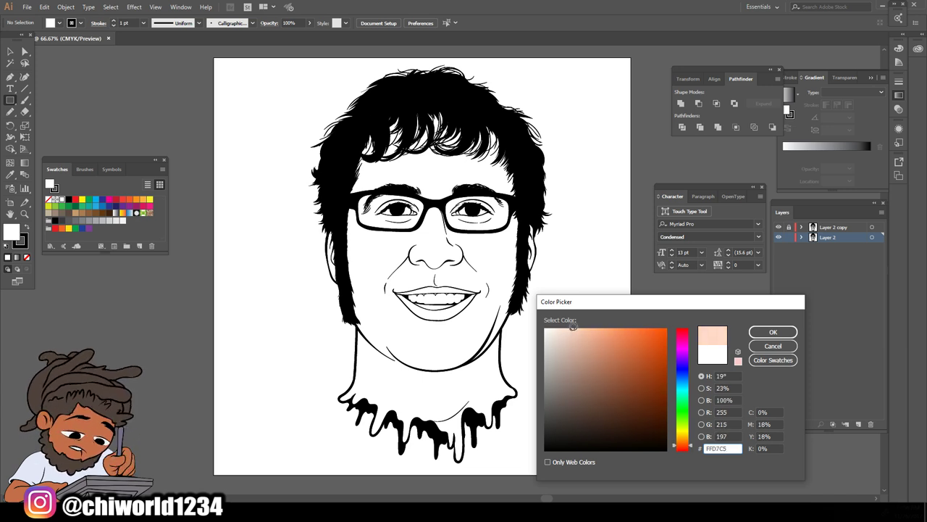
pyautogui.click(772, 332)
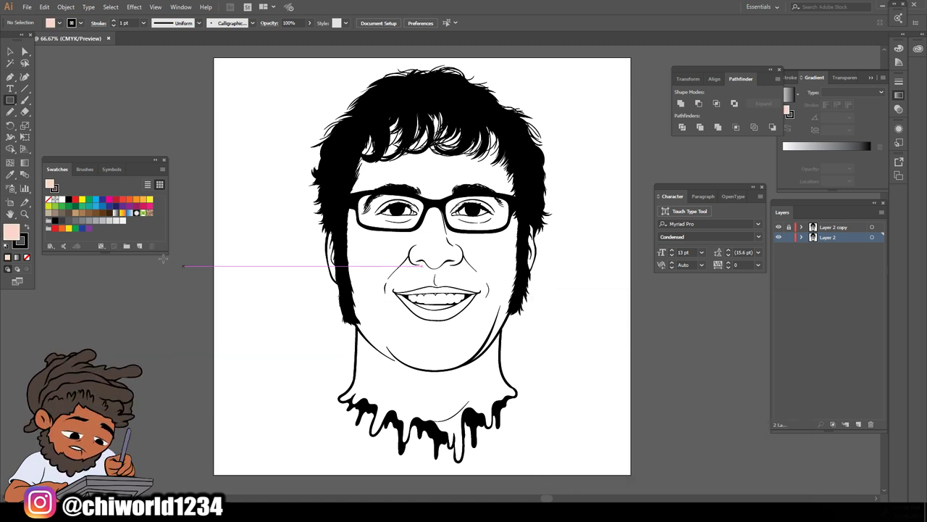
# Draw a skin-coloured rectangle about 16 by 18.1 in over the portrait and send it to the back of Layer 2
pyautogui.click(8, 101)
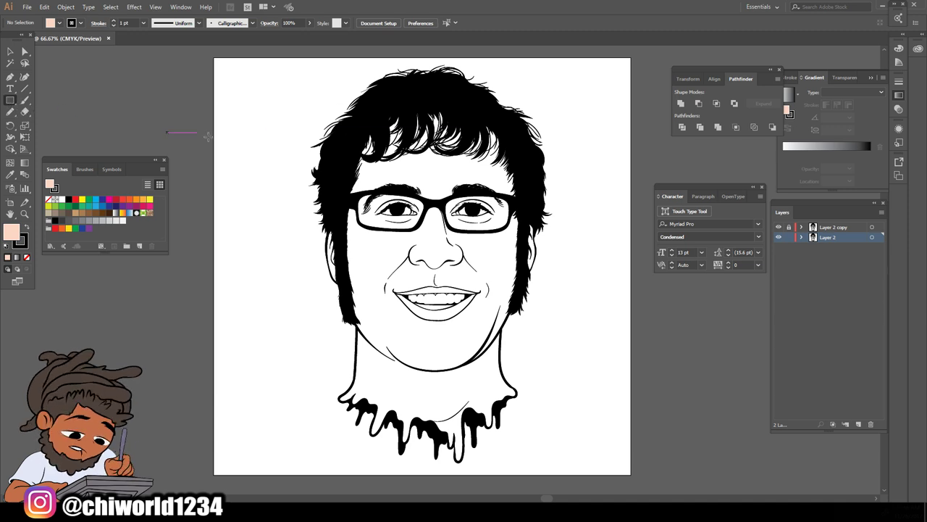
pyautogui.moveTo(249, 55); pyautogui.dragTo(619, 475)
pyautogui.click(10, 51)
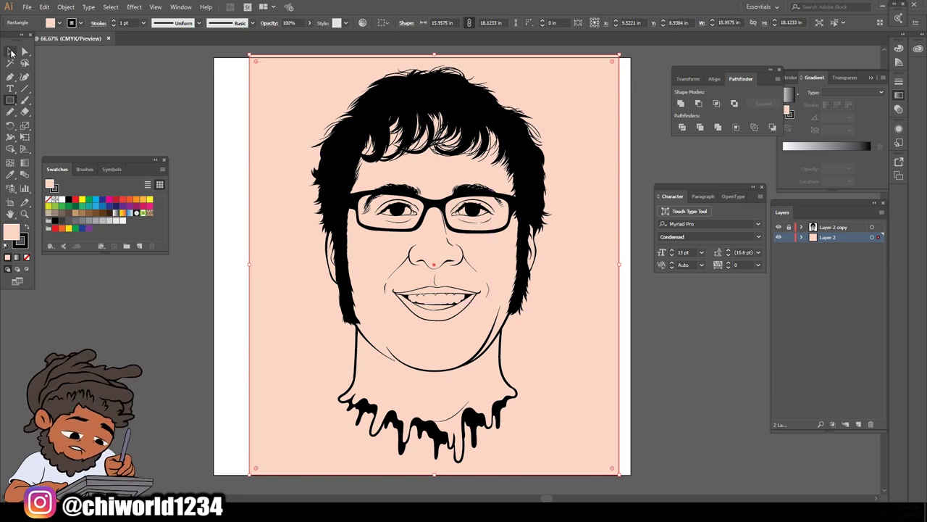
pyautogui.rightClick(266, 108)
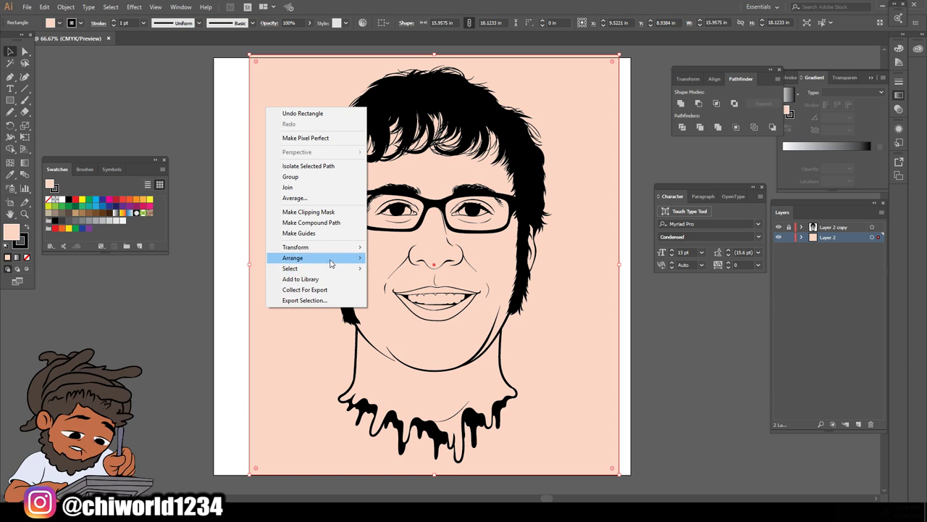
pyautogui.moveTo(337, 264)
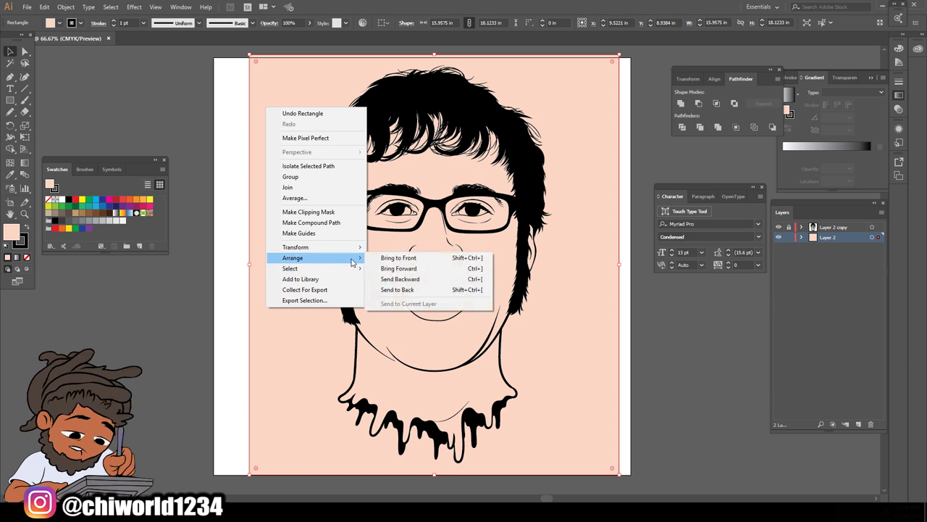
pyautogui.click(434, 292)
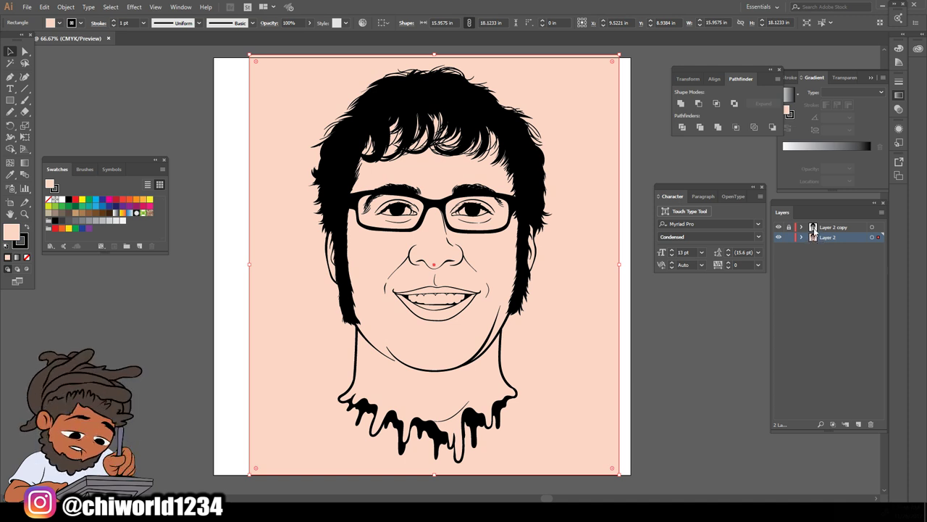
pyautogui.click(683, 418)
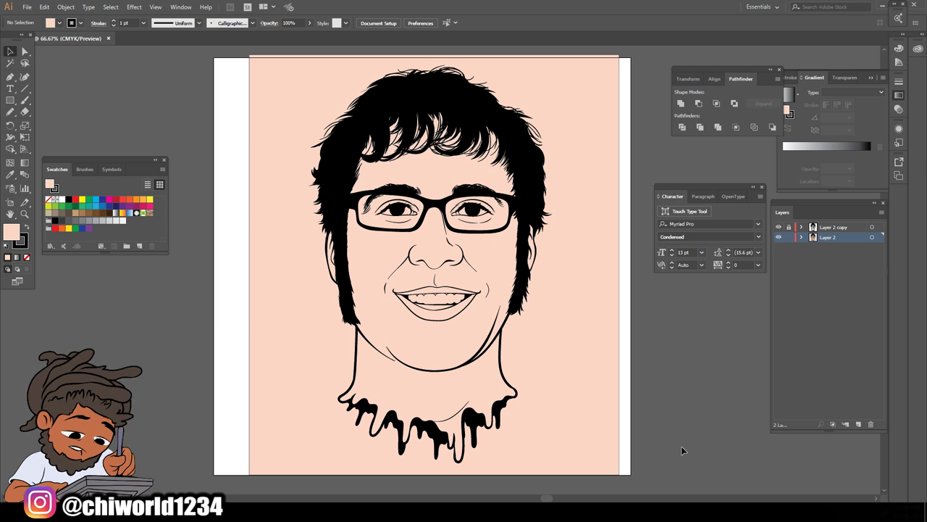
# Merge the rectangle with the Layer 2 line art using Pathfinder and isolate the merged group
pyautogui.moveTo(689, 450); pyautogui.dragTo(222, 66)
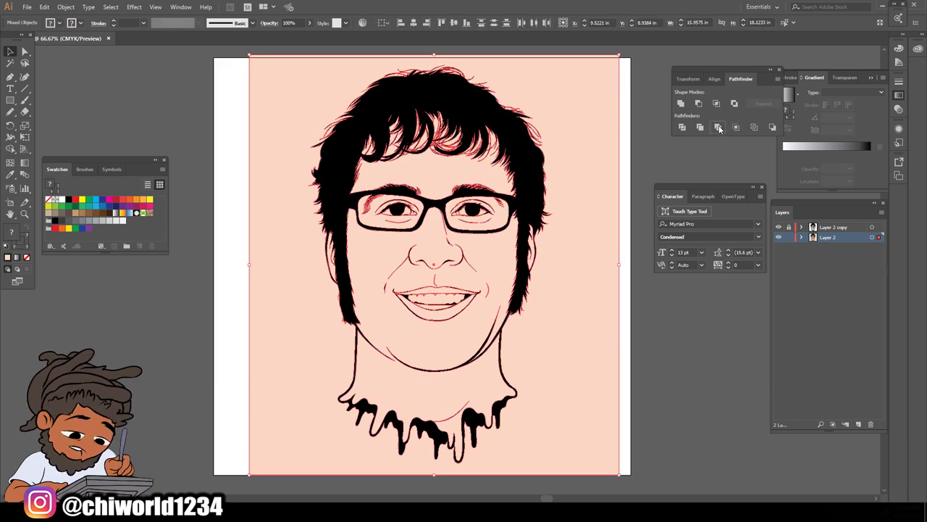
pyautogui.click(718, 128)
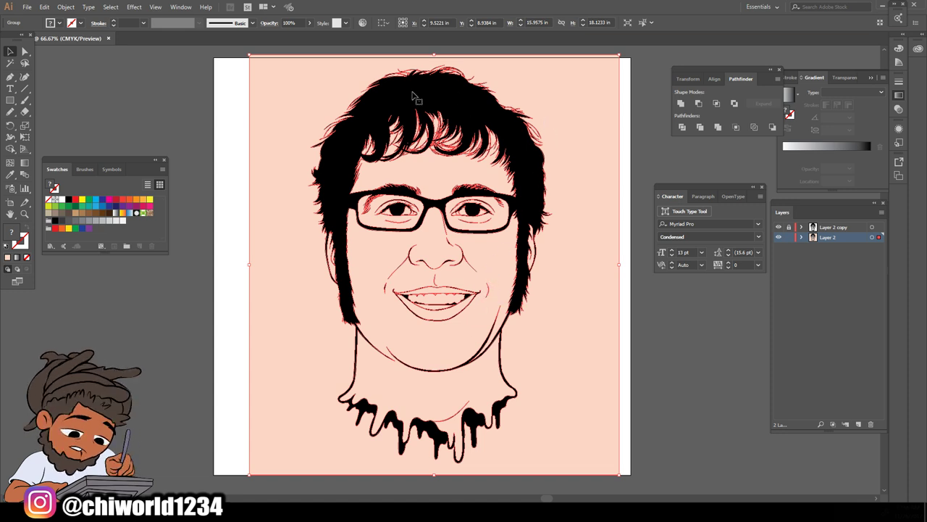
pyautogui.rightClick(575, 140)
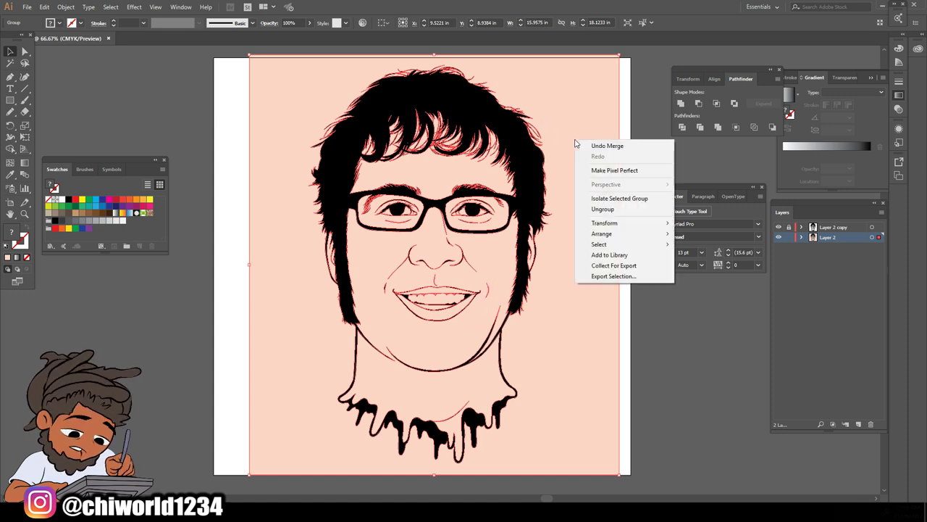
pyautogui.click(610, 200)
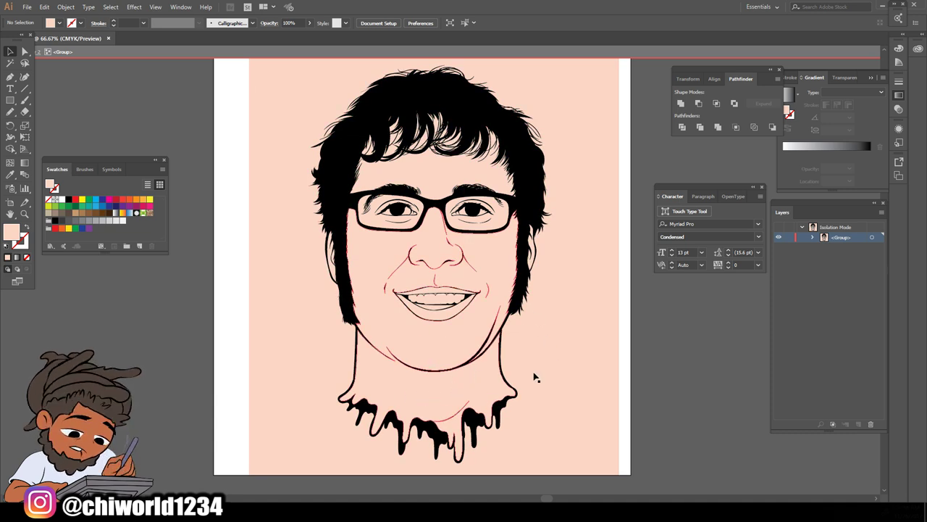
# Delete the skin-coloured background area surrounding the portrait and leave isolation mode
pyautogui.scroll(-1, 439, 358)
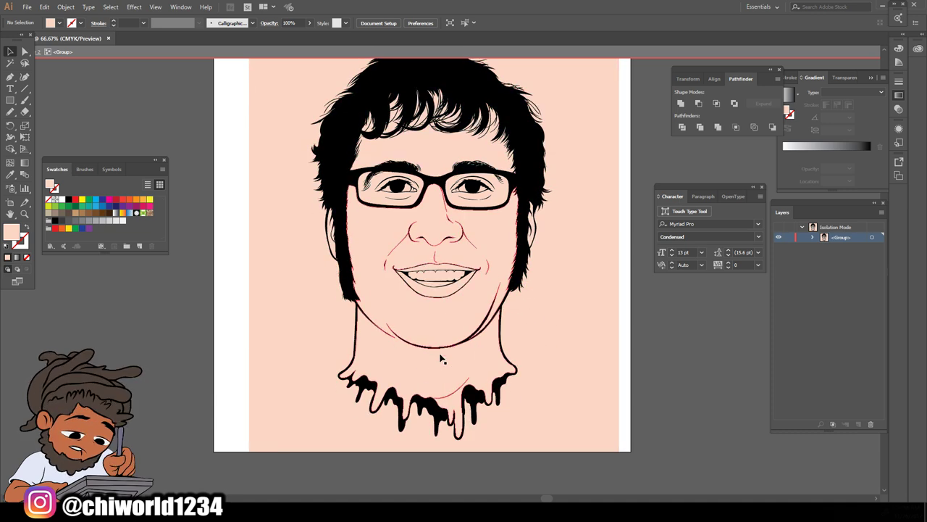
pyautogui.scroll(4, 443, 351)
pyautogui.hotkey('ctrl', '=')
pyautogui.hotkey('ctrl', '=')
pyautogui.hotkey('ctrl', '=')
pyautogui.scroll(2, 457, 326)
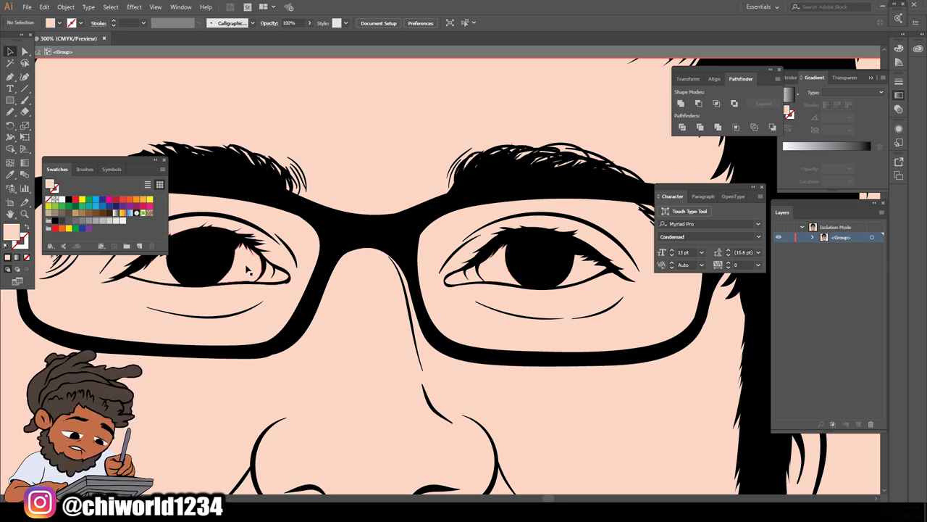
pyautogui.scroll(-4, 579, 270)
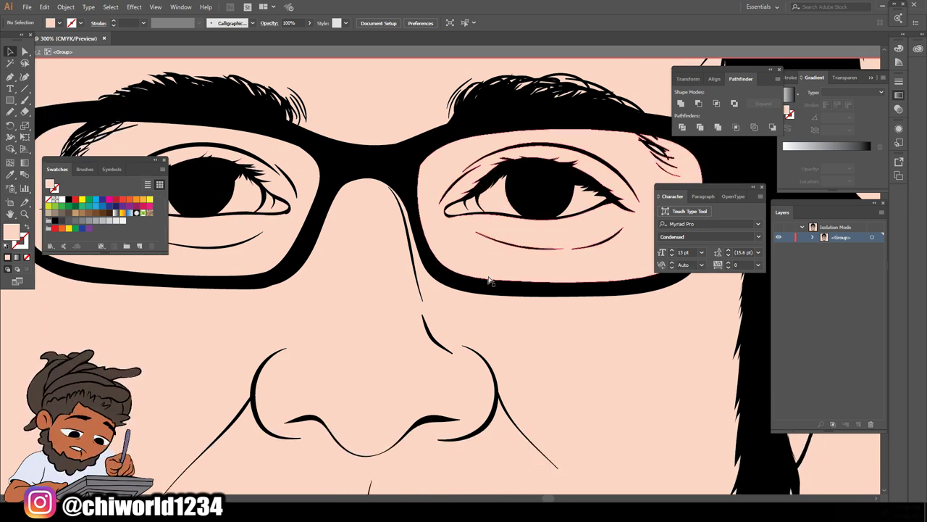
pyautogui.scroll(-3, 489, 281)
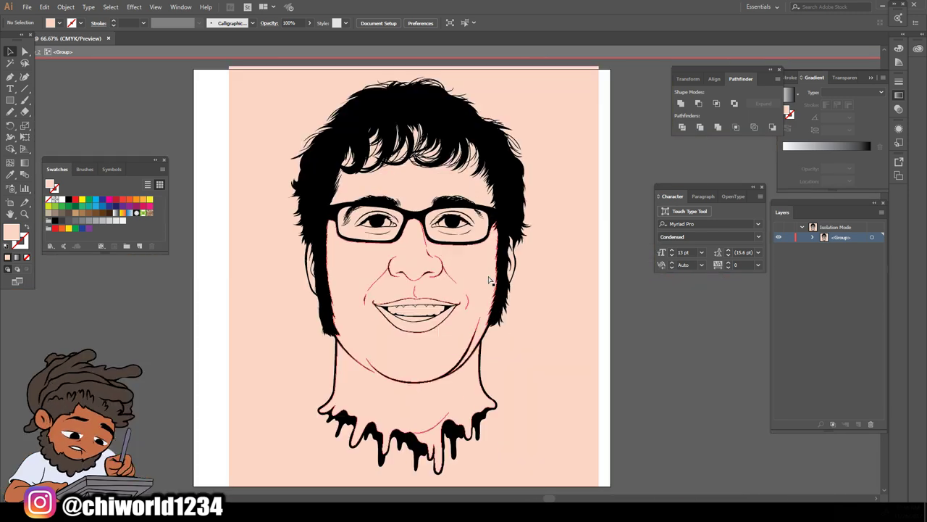
pyautogui.click(553, 99)
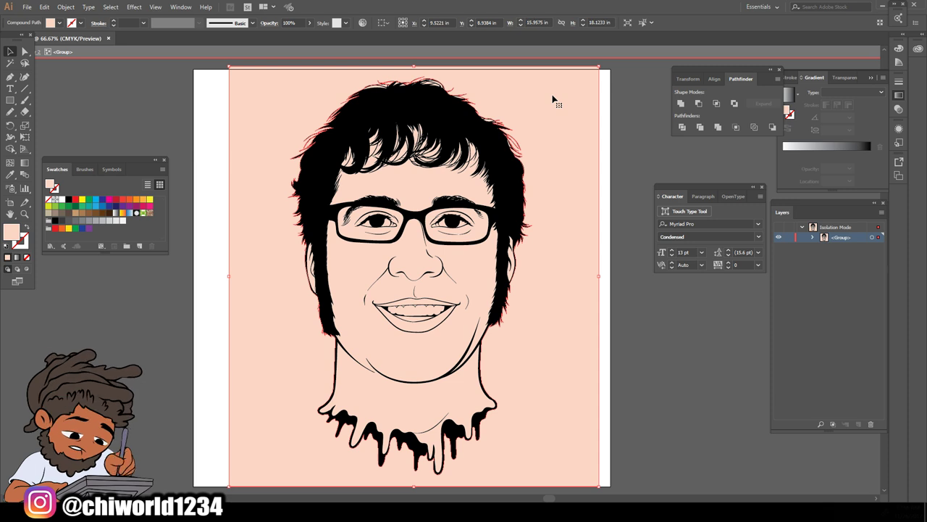
pyautogui.press('Delete')
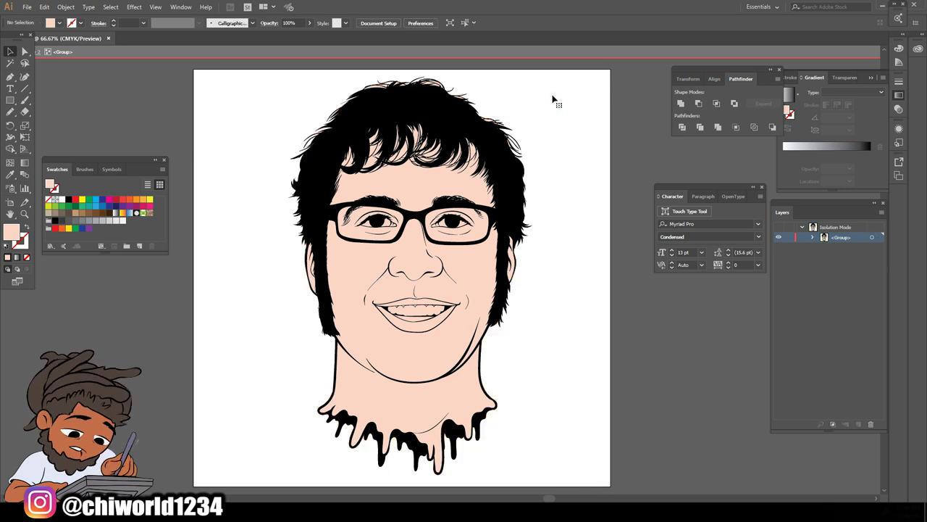
pyautogui.scroll(1, 619, 181)
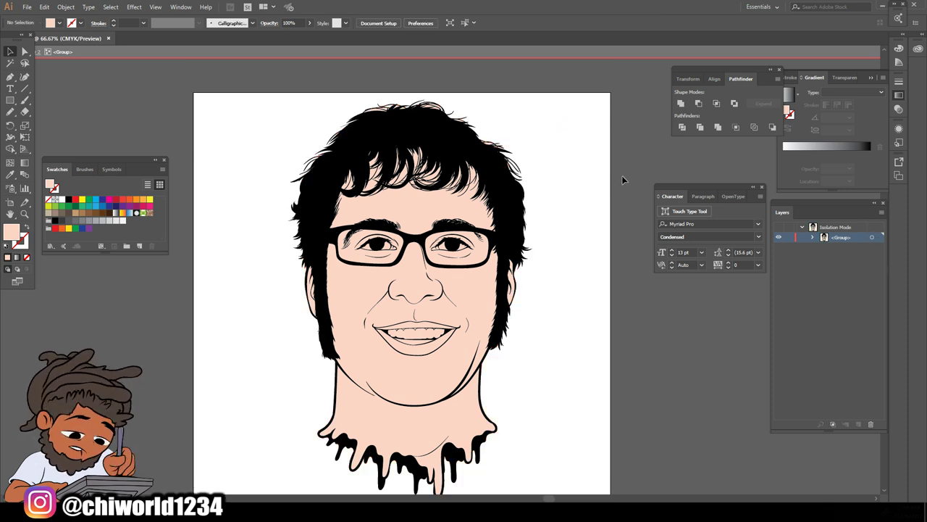
pyautogui.doubleClick(578, 295)
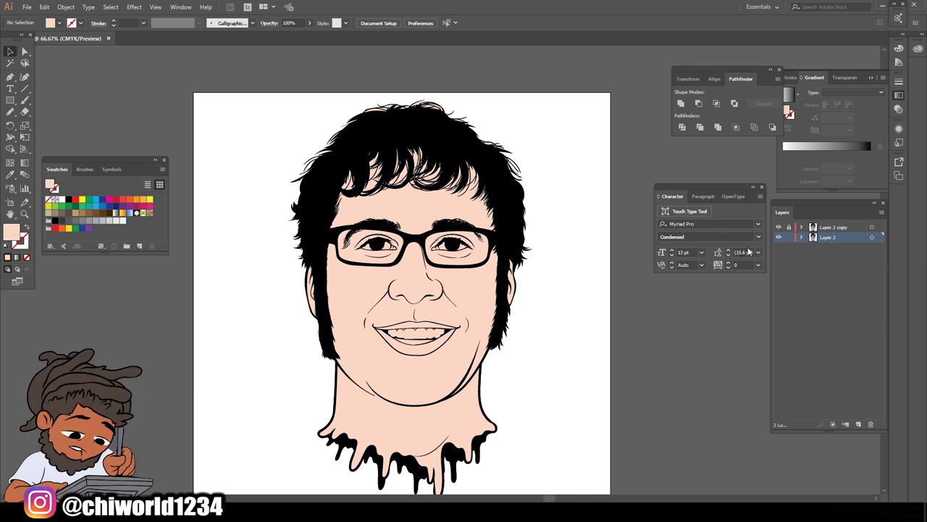
# Lock the black line-art shapes inside Layer 2's group, leaving the skin-coloured shapes editable, and collapse the layer
pyautogui.click(801, 237)
pyautogui.click(812, 248)
pyautogui.scroll(-5, 825, 268)
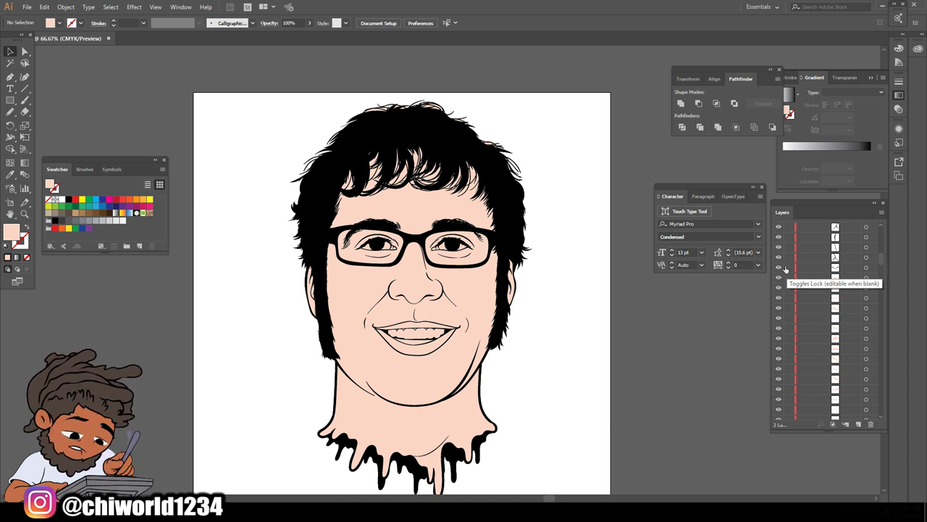
pyautogui.moveTo(788, 269); pyautogui.dragTo(792, 205)
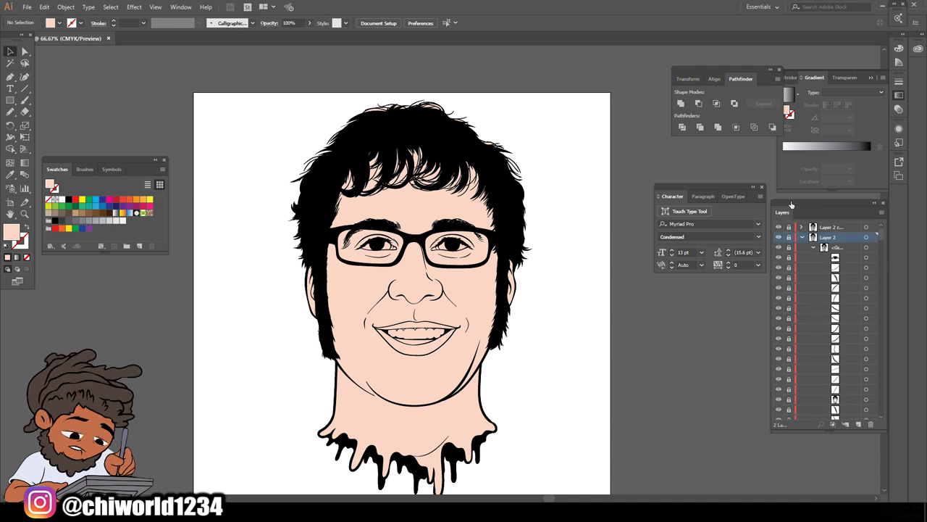
pyautogui.click(802, 238)
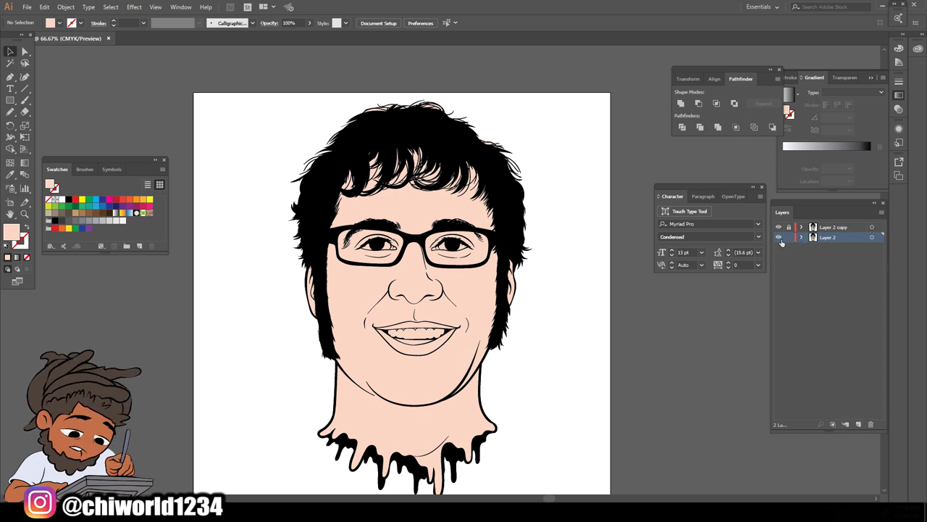
# Isolate the Layer 2 group and delete the skin-coloured slivers between the stray strands on top of the hair
pyautogui.scroll(3, 579, 221)
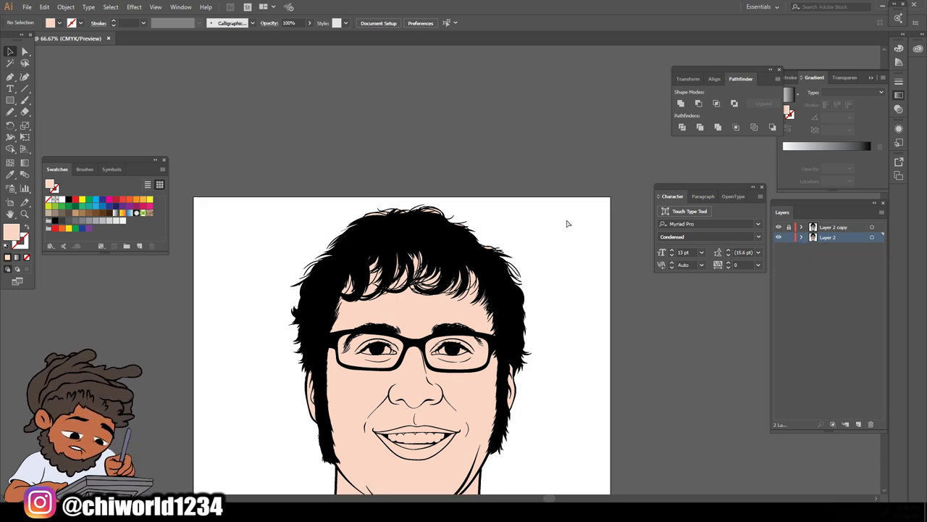
pyautogui.scroll(2, 566, 219)
pyautogui.scroll(1, 566, 222)
pyautogui.scroll(4, 565, 222)
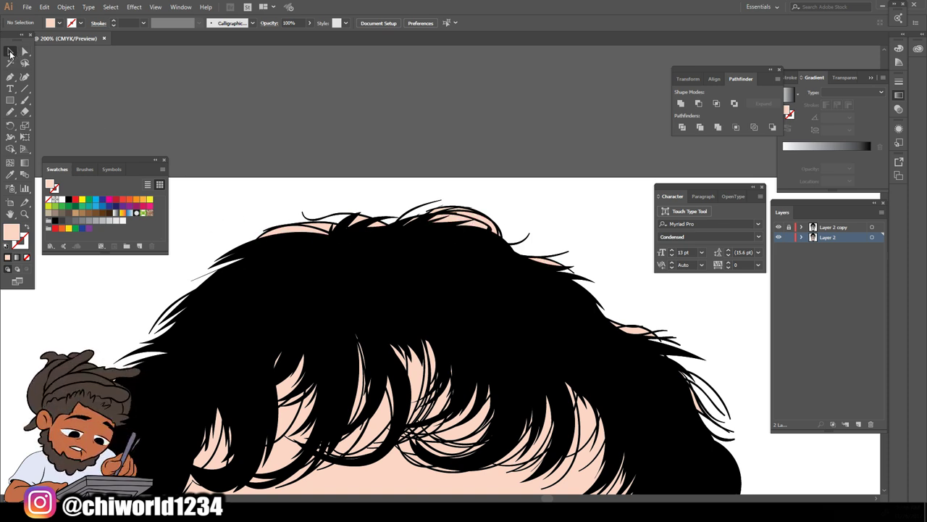
pyautogui.moveTo(179, 153); pyautogui.dragTo(549, 297)
pyautogui.rightClick(506, 277)
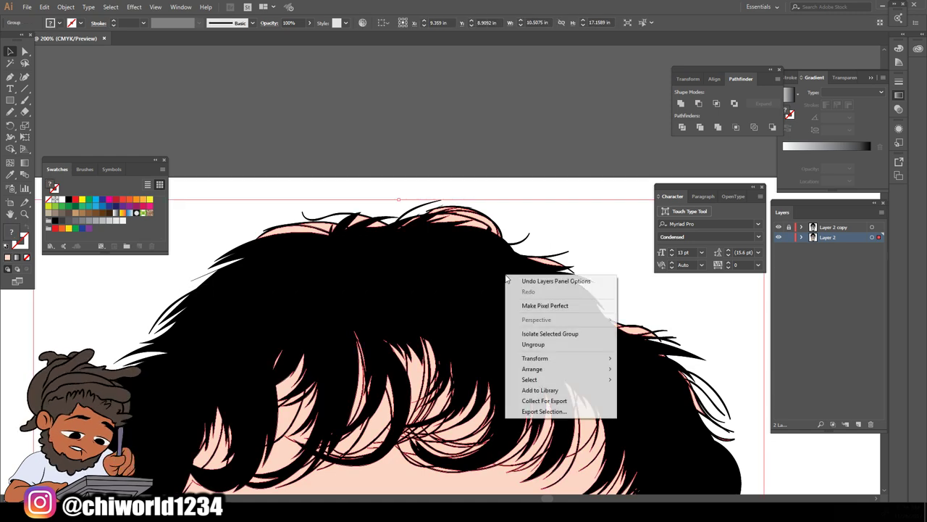
pyautogui.click(531, 335)
pyautogui.moveTo(216, 131); pyautogui.dragTo(585, 291)
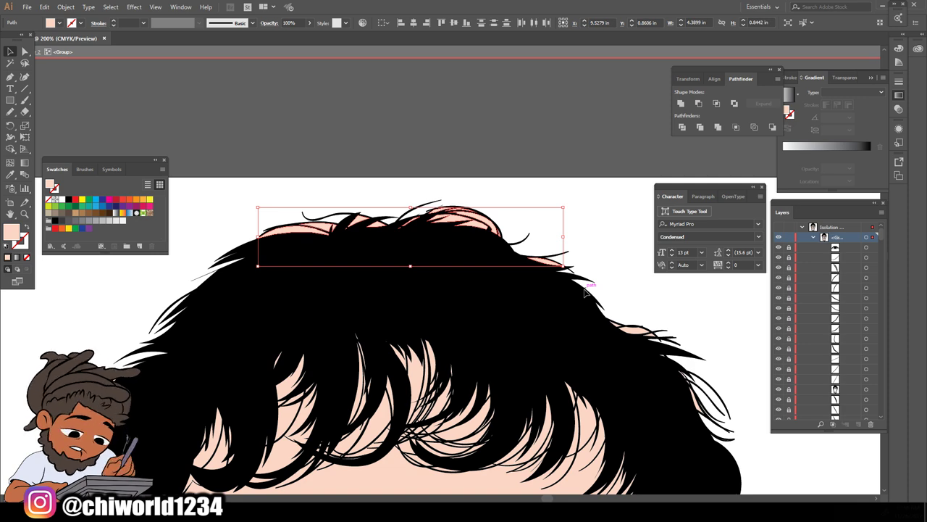
pyautogui.hotkey('ctrl', 'shift', 'a')
# Delete the remaining skin-coloured slivers between the stray strands along both outer sides of the hair
pyautogui.hotkey('ctrl', '-')
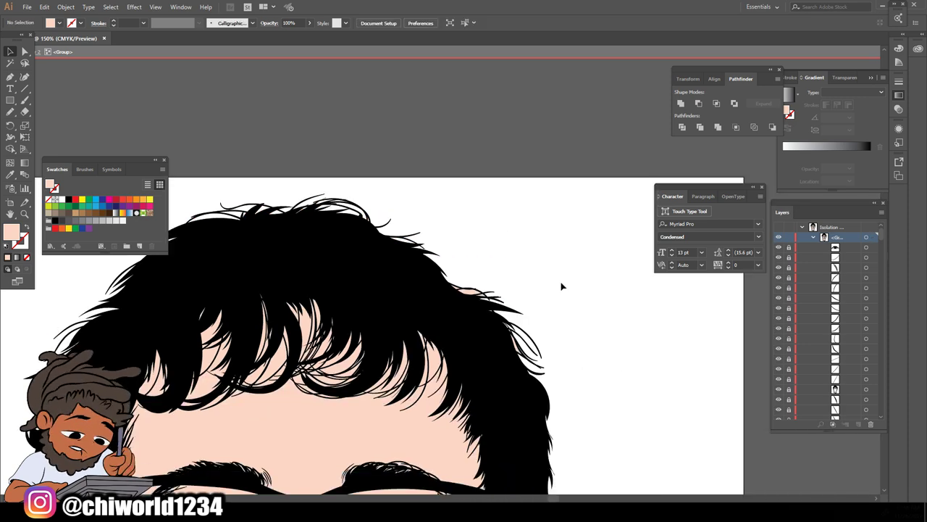
pyautogui.scroll(-3, 561, 287)
pyautogui.moveTo(436, 164); pyautogui.dragTo(535, 248)
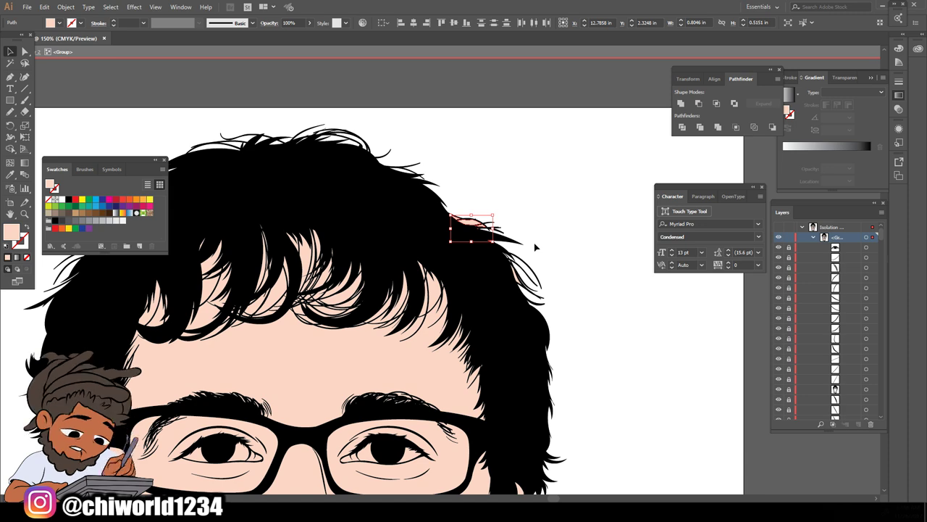
pyautogui.click(534, 248)
pyautogui.moveTo(468, 195); pyautogui.dragTo(573, 302)
pyautogui.scroll(-7, 575, 297)
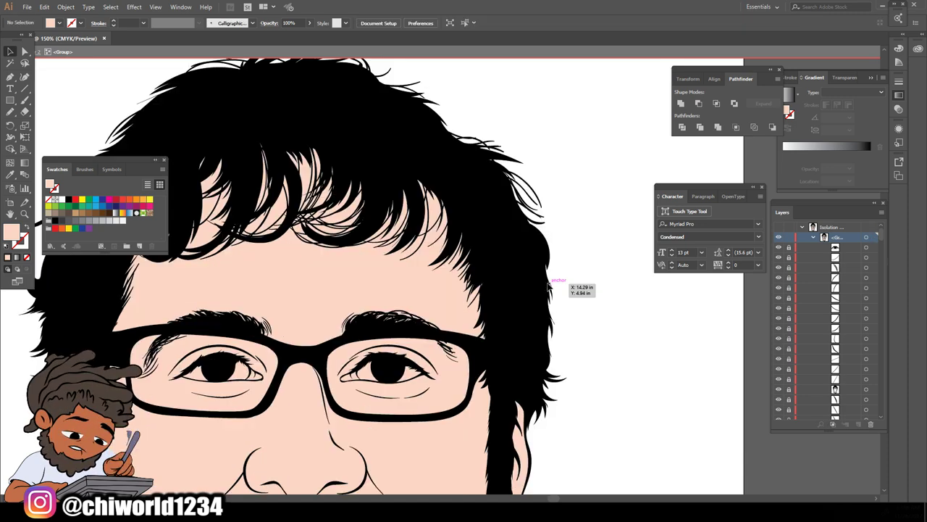
pyautogui.moveTo(558, 254); pyautogui.dragTo(522, 142)
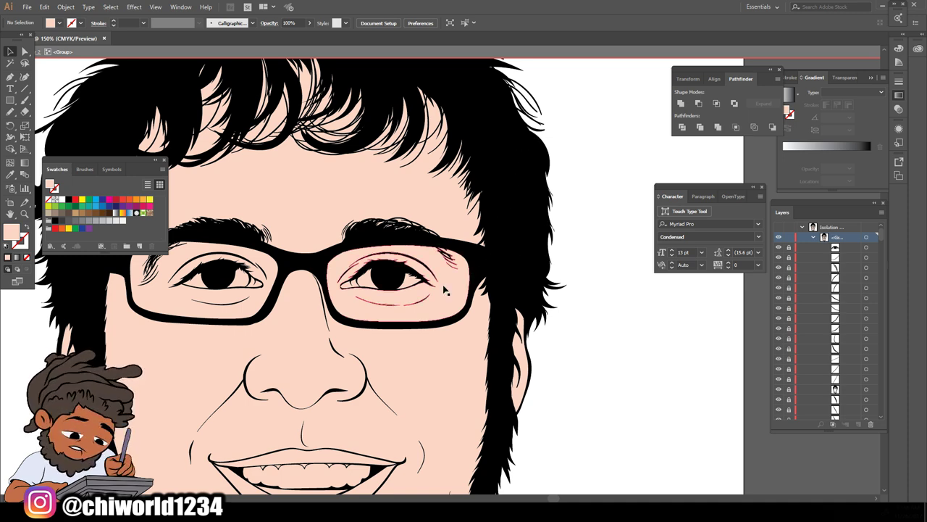
pyautogui.hscroll(-5, 443, 289)
pyautogui.moveTo(192, 295); pyautogui.dragTo(296, 128)
pyautogui.scroll(5, 296, 145)
pyautogui.moveTo(265, 236); pyautogui.dragTo(618, 196)
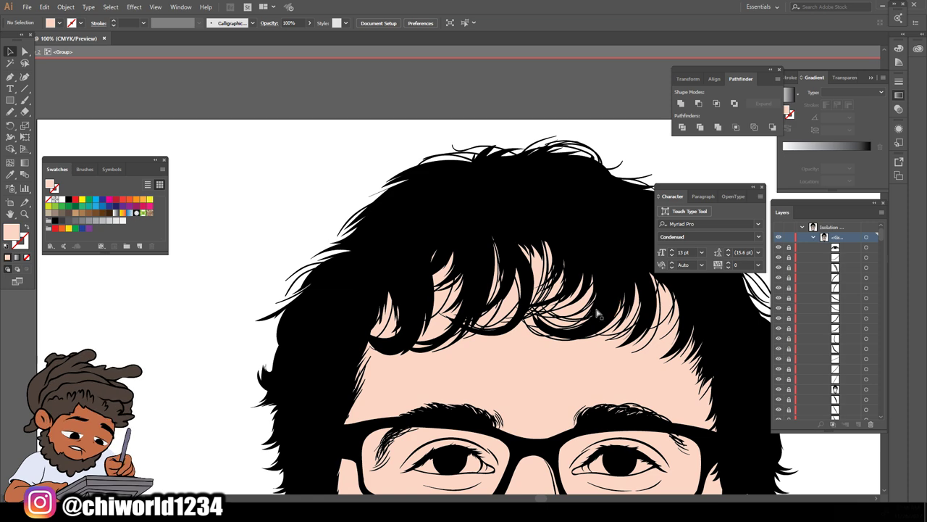
# Check the neck, the drips and the whole head outline for leftover skin-coloured patches
pyautogui.hotkey('ctrl', '-')
pyautogui.hotkey('ctrl', '-')
pyautogui.hotkey('ctrl', '-')
pyautogui.scroll(-5, 584, 324)
pyautogui.hotkey('ctrl', '+')
pyautogui.hotkey('ctrl', '+')
pyautogui.hotkey('ctrl', '+')
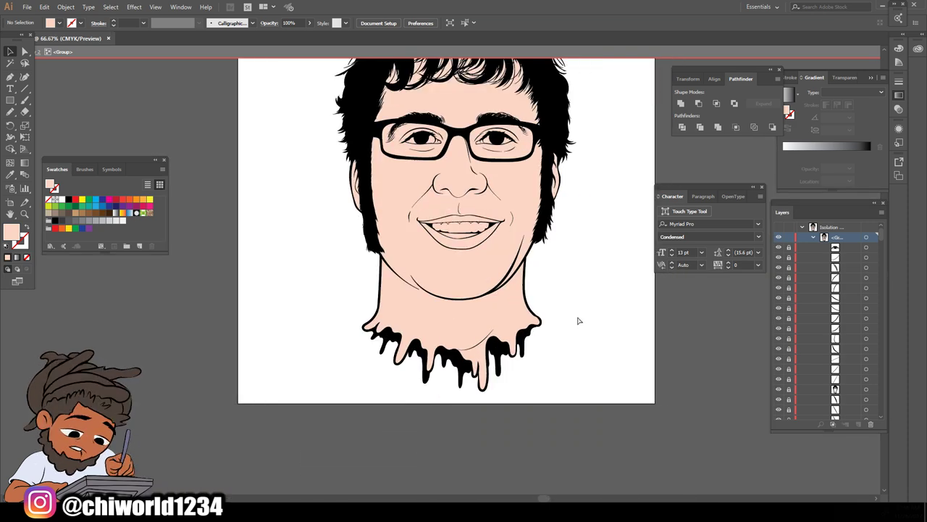
pyautogui.hotkey('ctrl', '-')
pyautogui.hotkey('ctrl', '-')
pyautogui.hotkey('ctrl', '-')
pyautogui.scroll(1, 580, 305)
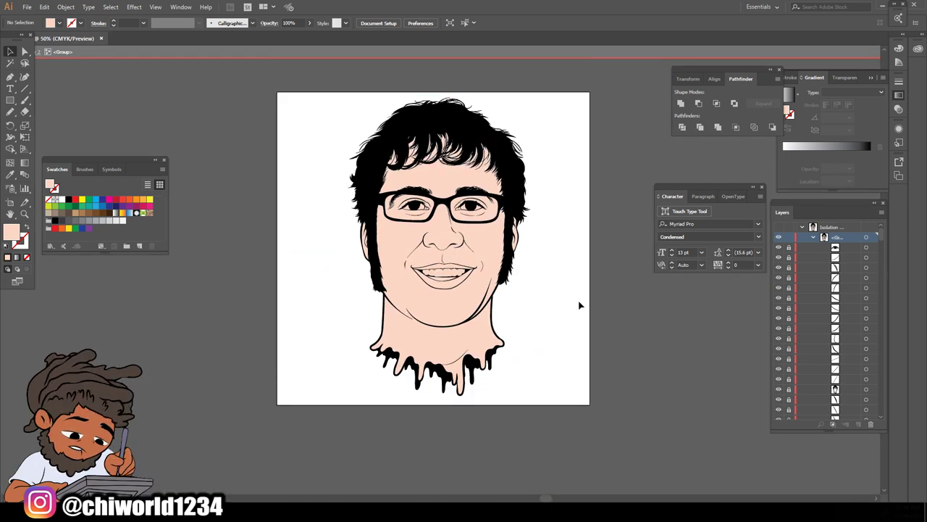
# Select all the unlocked skin shapes and preview a colour balance adjustment of 4% cyan, 11% magenta and 6% yellow
pyautogui.moveTo(544, 386); pyautogui.dragTo(316, 97)
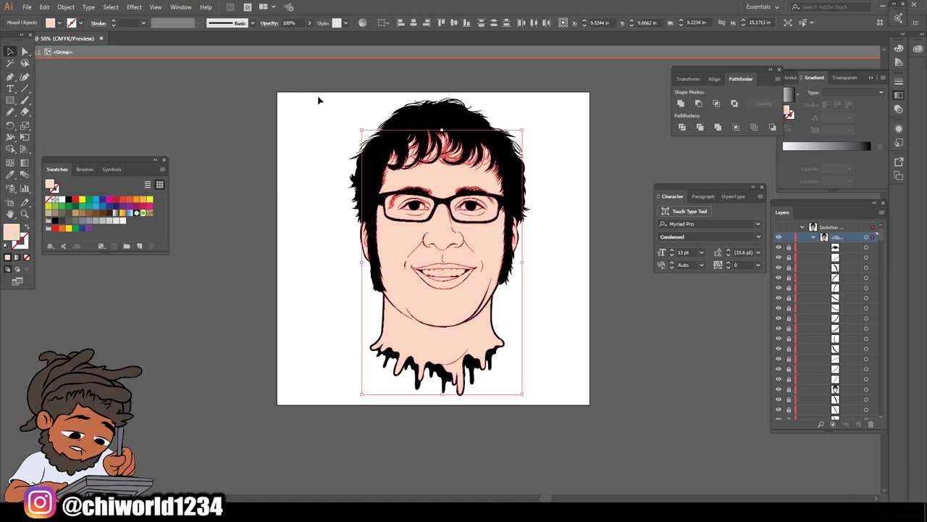
pyautogui.hotkey('ctrl', '+')
pyautogui.hotkey('ctrl', '+')
pyautogui.hotkey('ctrl', '+')
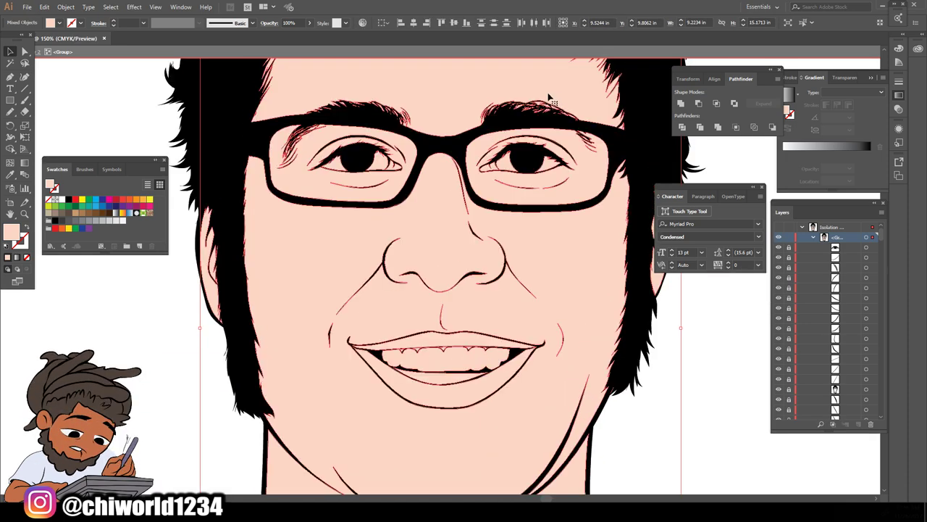
pyautogui.click(44, 6)
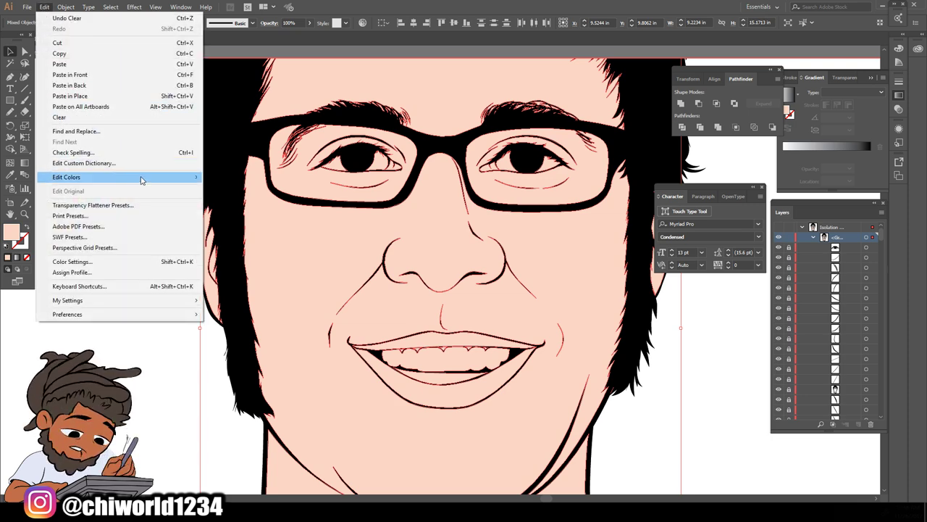
pyautogui.moveTo(141, 179)
pyautogui.click(253, 202)
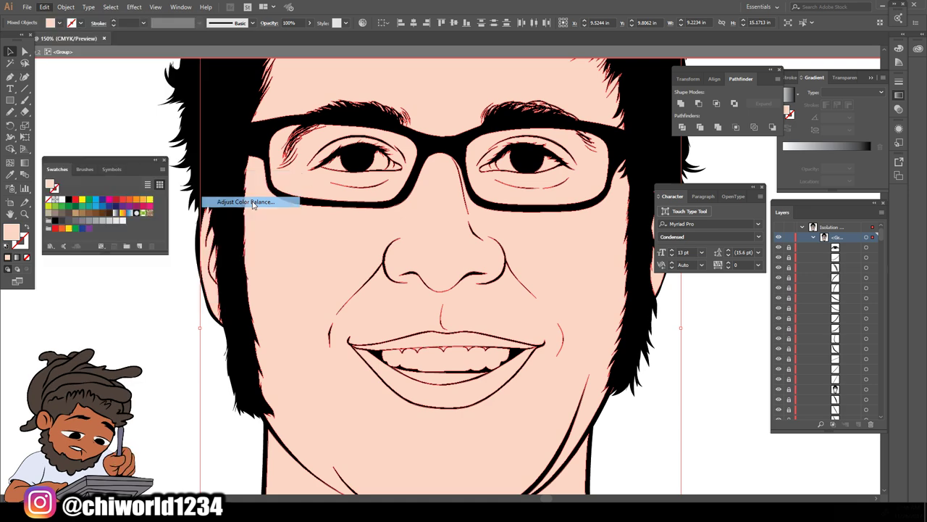
pyautogui.click(14, 163)
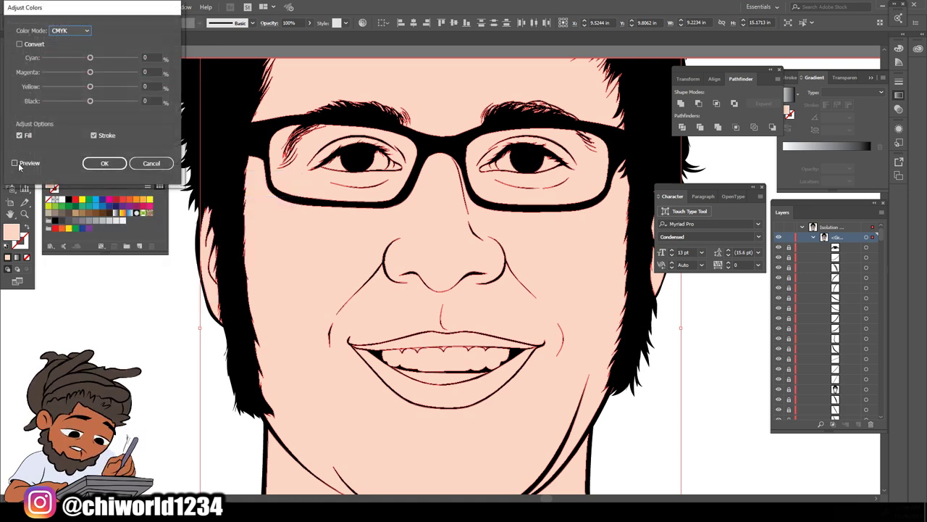
pyautogui.click(89, 87)
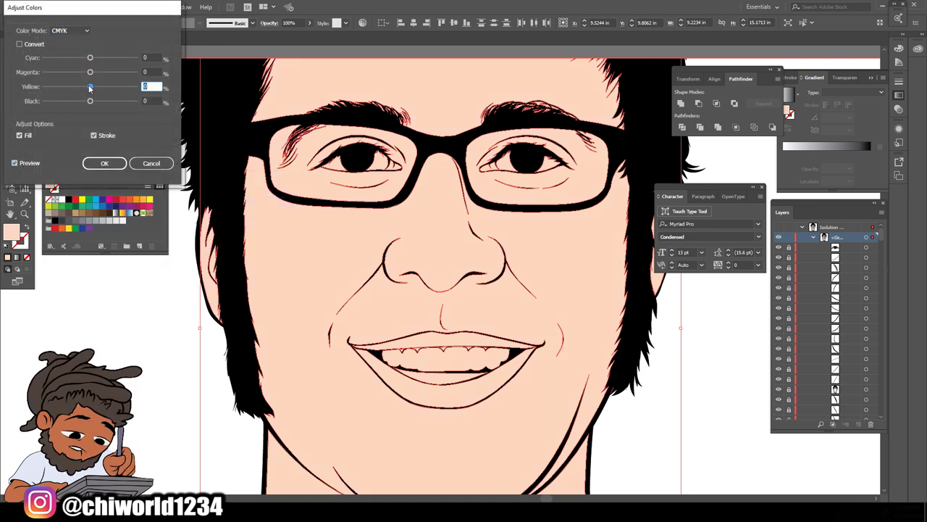
pyautogui.write('6')
pyautogui.click(90, 72)
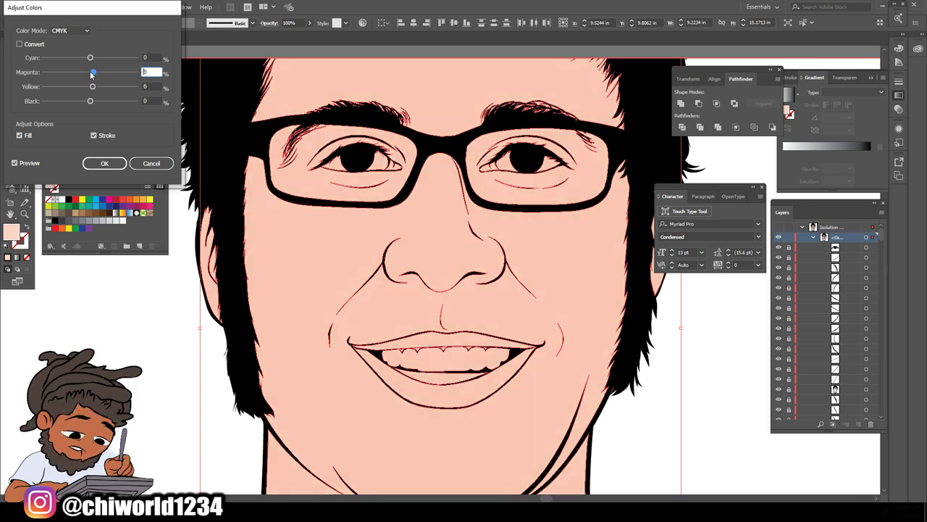
pyautogui.moveTo(92, 72); pyautogui.dragTo(95, 72)
pyautogui.click(90, 58)
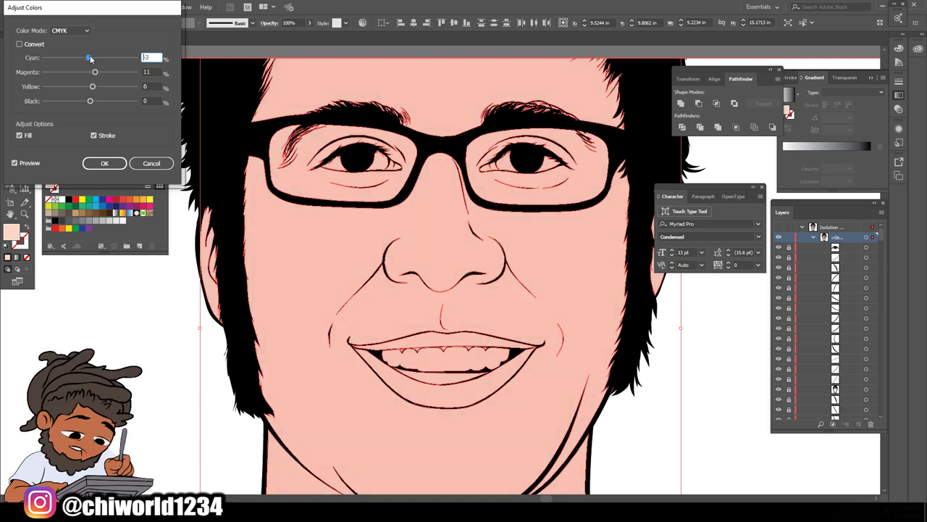
pyautogui.write('4')
# Raise the adjustment to 14% magenta and 12% yellow, apply it to the skin shapes and deselect them
pyautogui.click(91, 87)
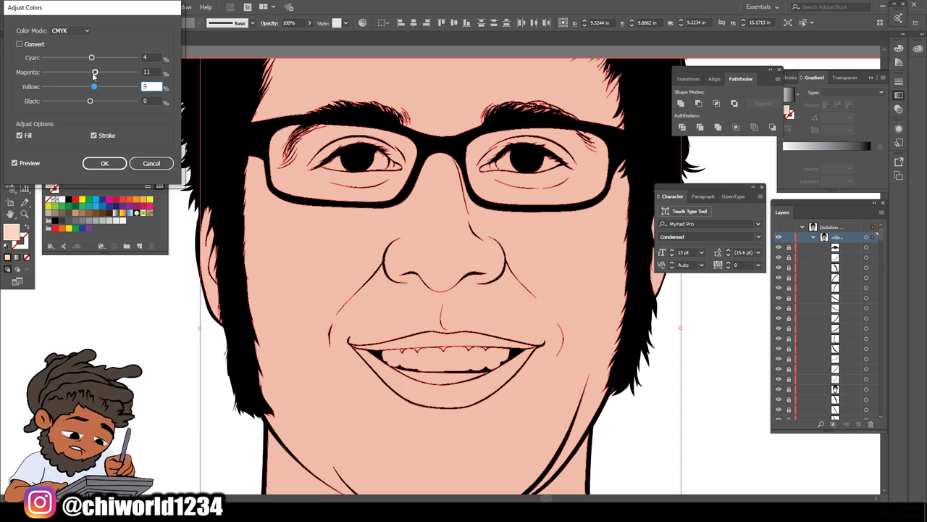
pyautogui.moveTo(94, 73); pyautogui.dragTo(96, 75)
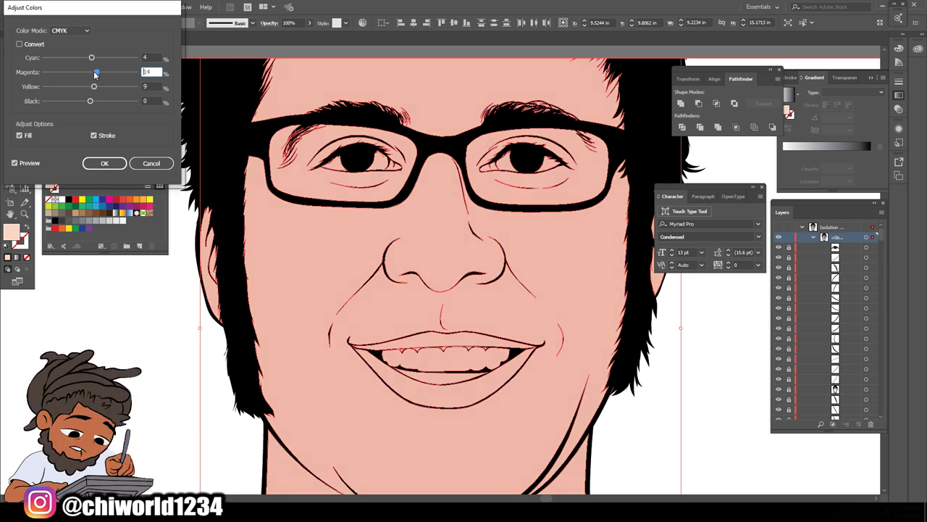
pyautogui.click(94, 87)
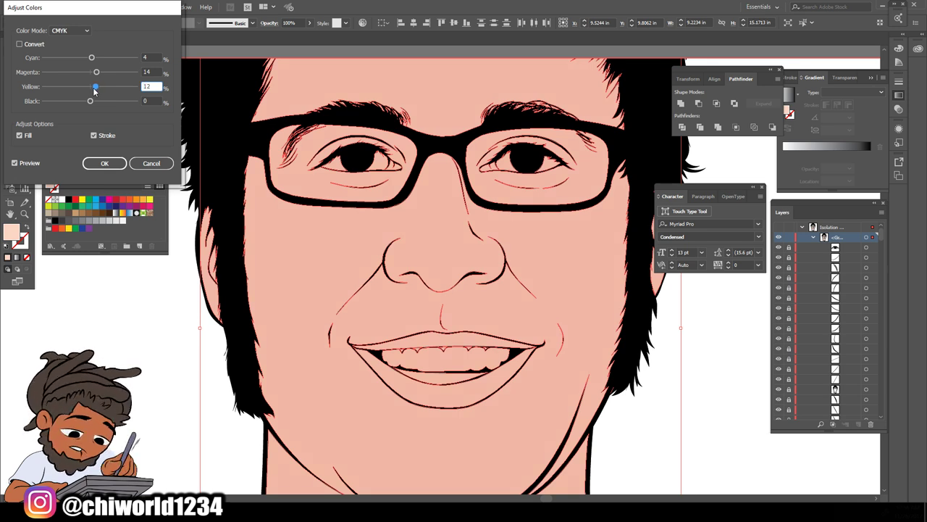
pyautogui.click(111, 164)
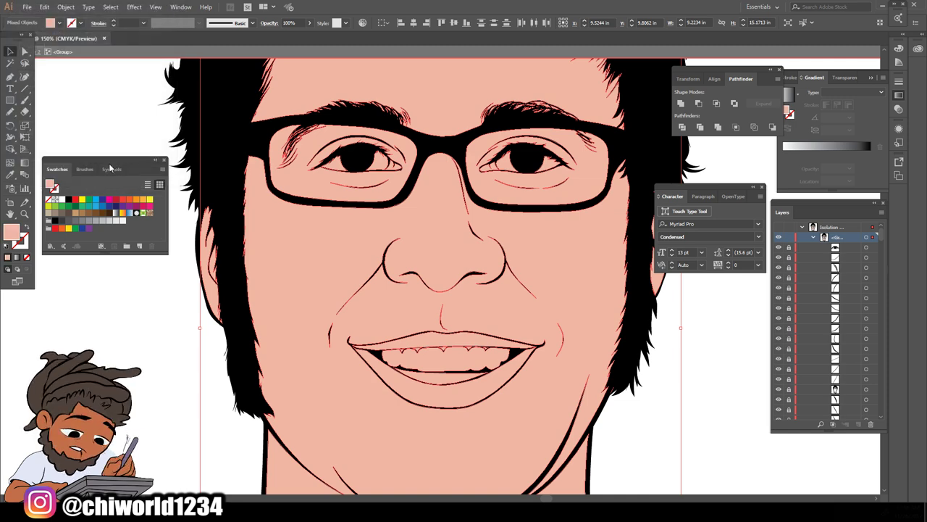
pyautogui.click(161, 442)
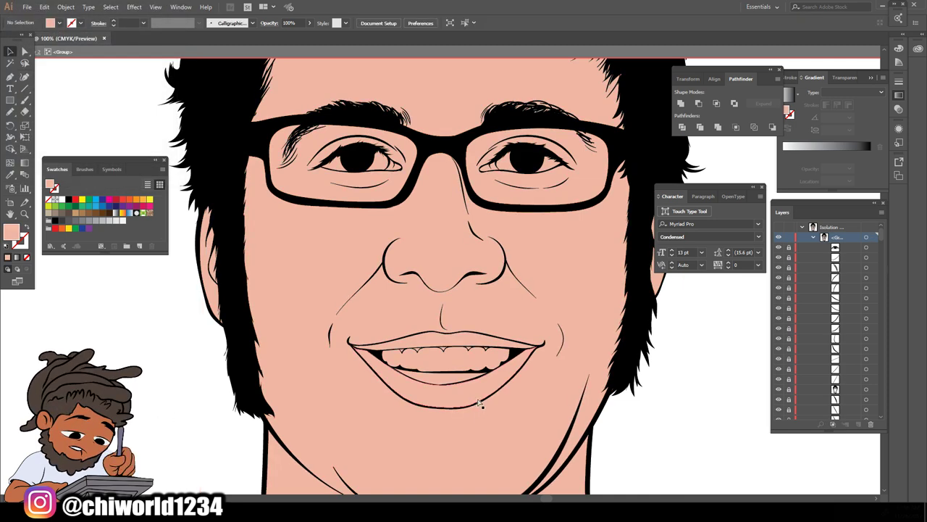
# Fill the upper and lower teeth shapes with the light grey swatch C=0 M=0 Y=0 K=5
pyautogui.hotkey('ctrl', '-')
pyautogui.hotkey('ctrl', '-')
pyautogui.hotkey('ctrl', '-')
pyautogui.moveTo(501, 402); pyautogui.dragTo(503, 345)
pyautogui.scroll(8, 504, 345)
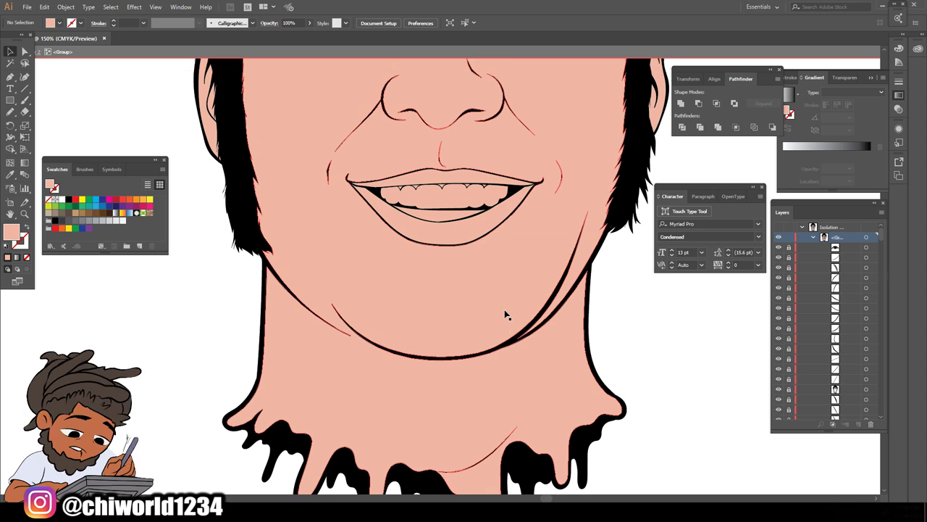
pyautogui.scroll(2, 471, 313)
pyautogui.click(448, 320)
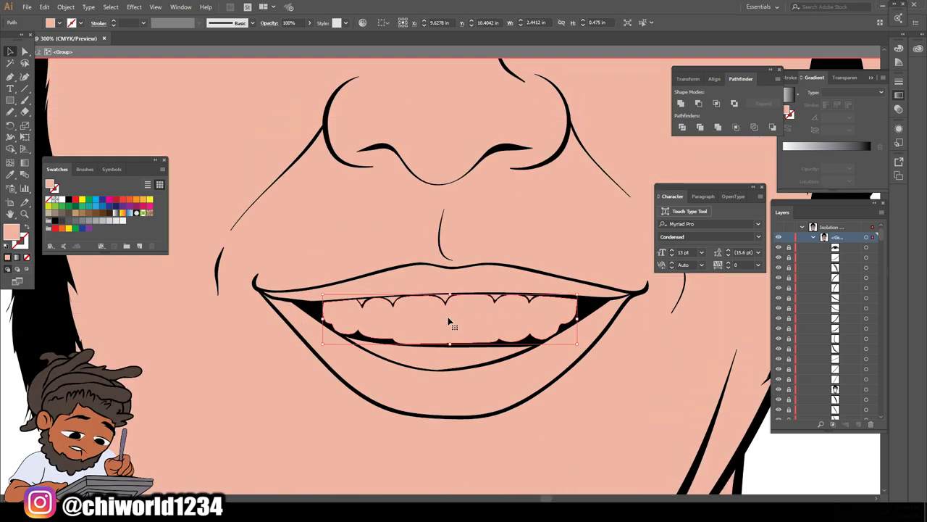
pyautogui.keyDown('shift'); pyautogui.click(437, 365); pyautogui.keyUp('shift')
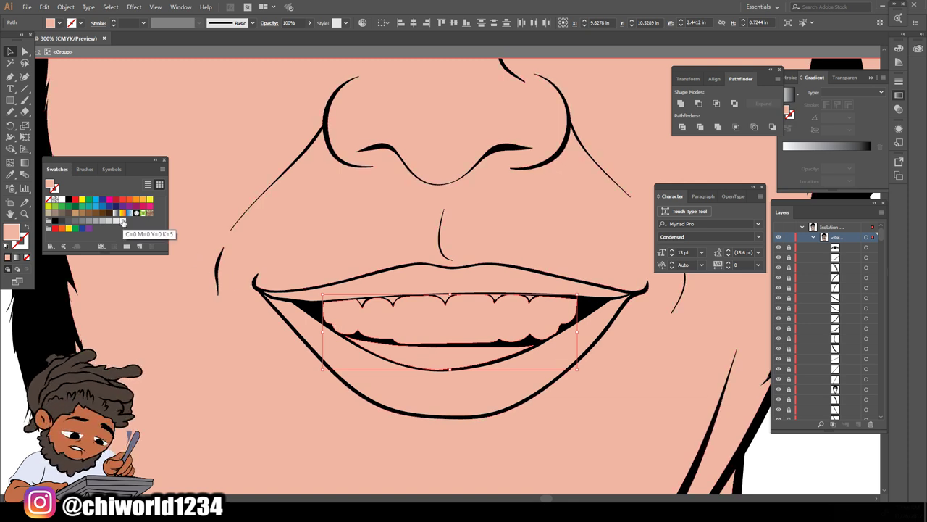
pyautogui.click(123, 221)
# Fill the whites of both eyes with the same light grey swatch as the teeth and deselect them
pyautogui.scroll(8, 368, 258)
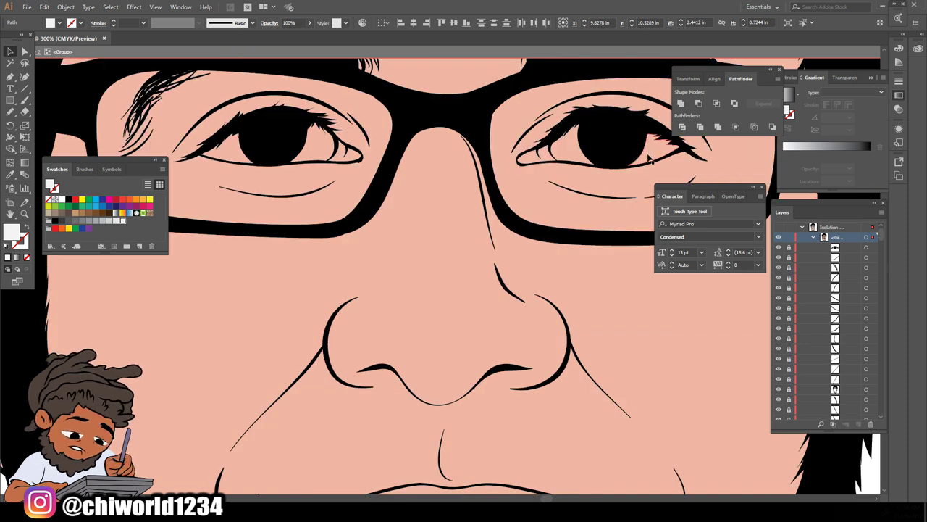
pyautogui.click(649, 156)
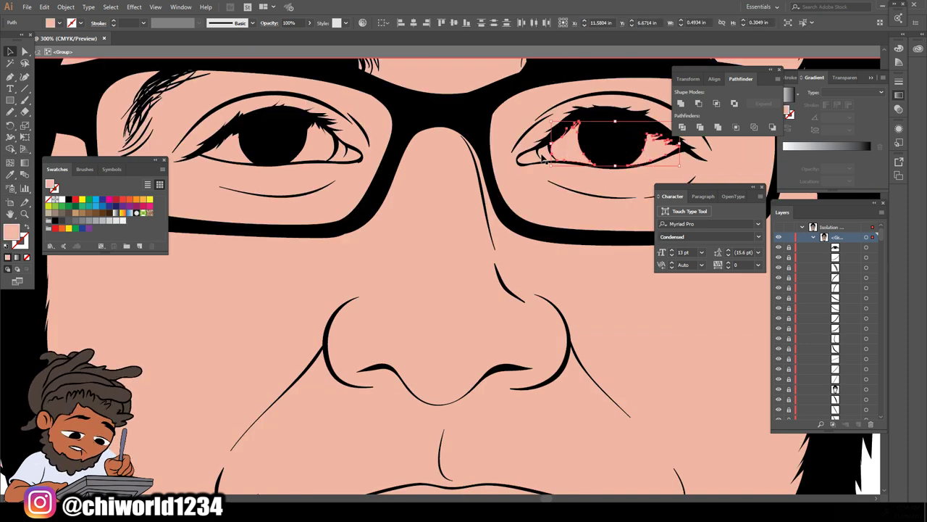
pyautogui.keyDown('shift'); pyautogui.click(229, 152); pyautogui.keyUp('shift')
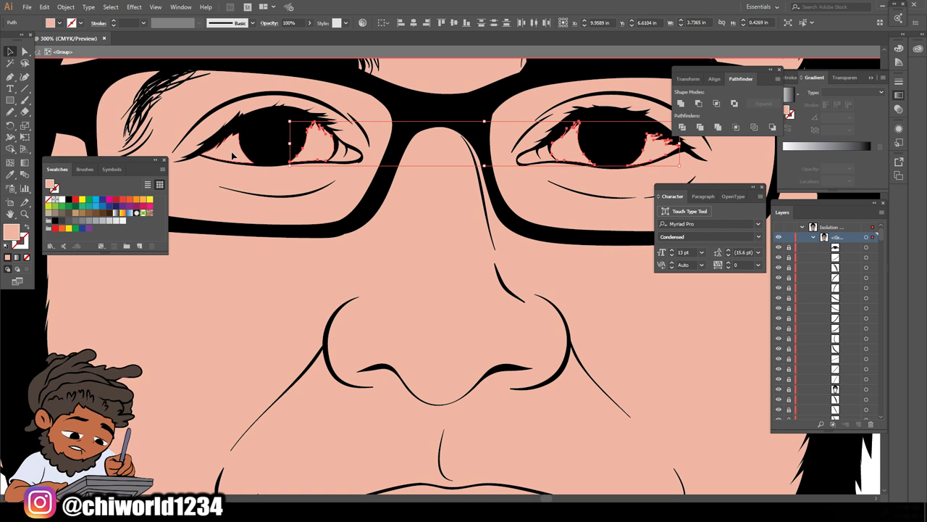
pyautogui.click(121, 222)
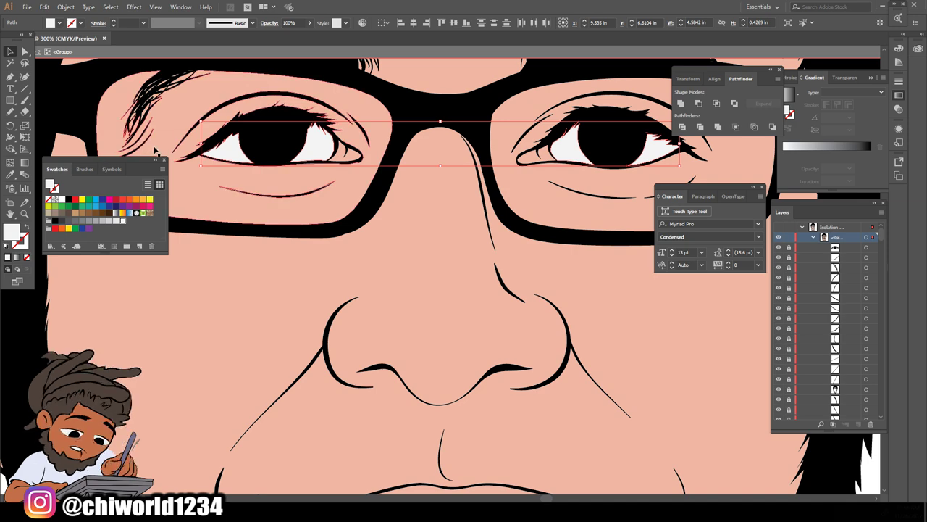
pyautogui.click(279, 145)
# Recolour the upper lip with a darker, muted dusty red fill
pyautogui.hotkey('ctrl', '-')
pyautogui.hotkey('ctrl', '-')
pyautogui.hotkey('ctrl', '-')
pyautogui.hotkey('ctrl', '-')
pyautogui.hotkey('ctrl', '-')
pyautogui.scroll(-3, 604, 335)
pyautogui.hotkey('ctrl', '+')
pyautogui.hotkey('ctrl', '+')
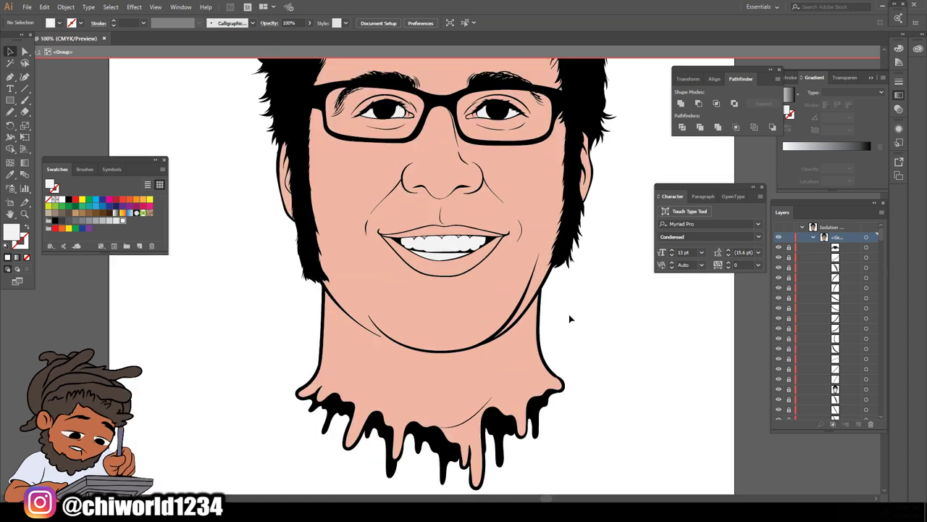
pyautogui.scroll(1, 569, 320)
pyautogui.hotkey('ctrl', '+')
pyautogui.hotkey('ctrl', '+')
pyautogui.hotkey('ctrl', '+')
pyautogui.hotkey('ctrl', '+')
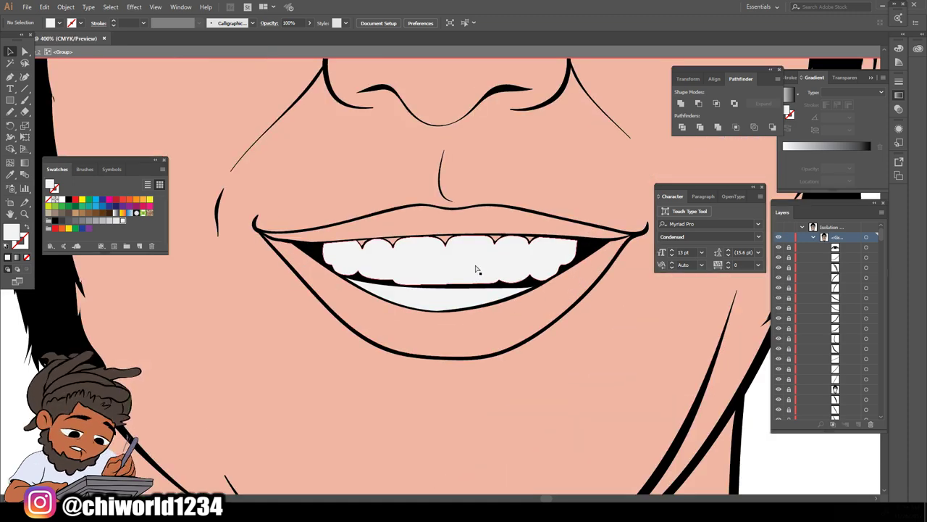
pyautogui.hotkey('ctrl', '+')
pyautogui.scroll(1, 481, 253)
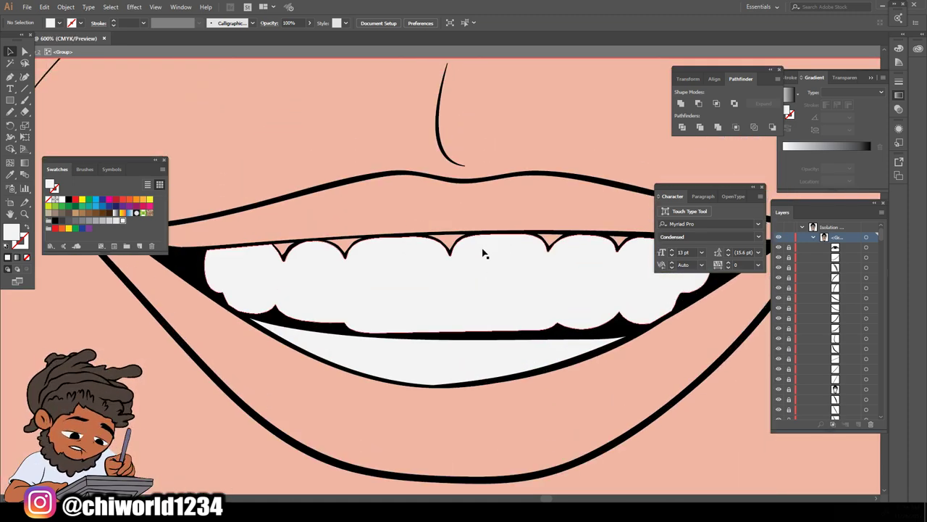
pyautogui.click(463, 212)
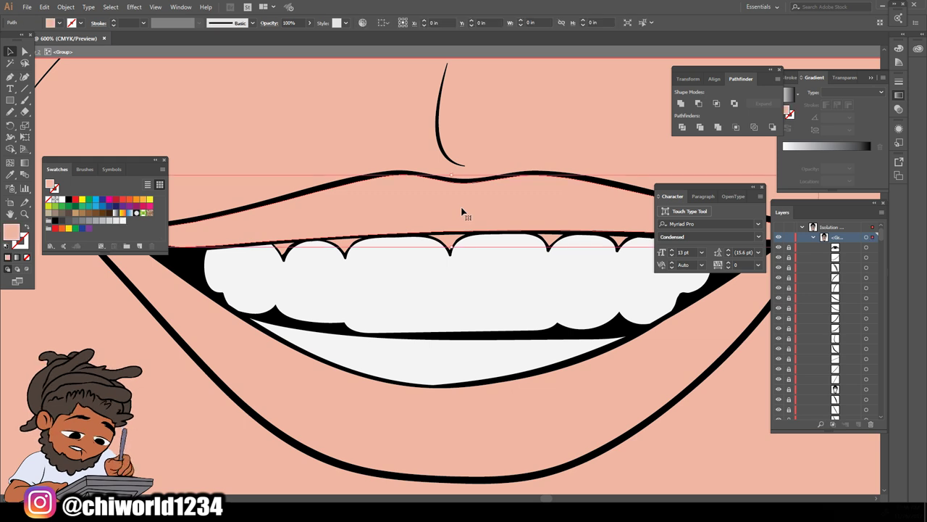
pyautogui.doubleClick(14, 234)
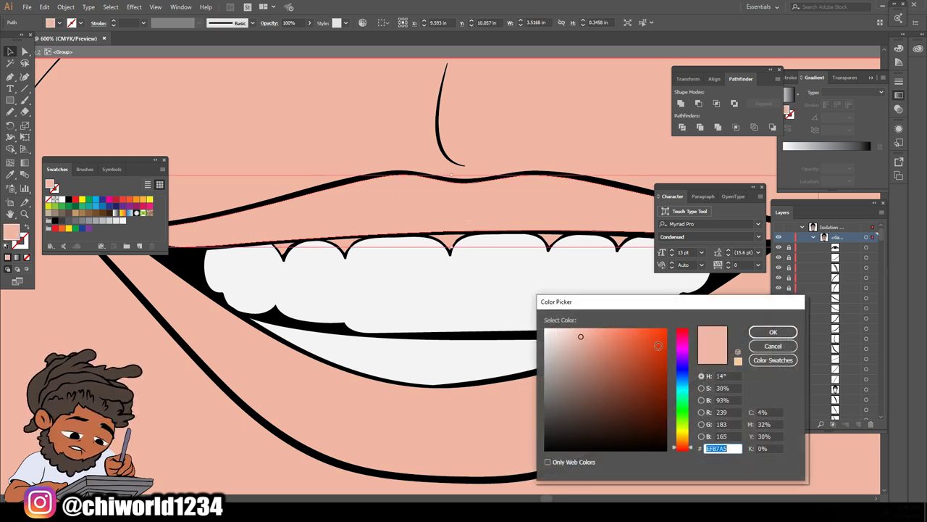
pyautogui.click(684, 452)
pyautogui.moveTo(601, 383)
pyautogui.mouseDown()
pyautogui.moveTo(583, 380)
pyautogui.moveTo(592, 377)
pyautogui.moveTo(589, 361)
pyautogui.mouseUp()
pyautogui.moveTo(684, 444); pyautogui.dragTo(680, 460)
pyautogui.click(773, 333)
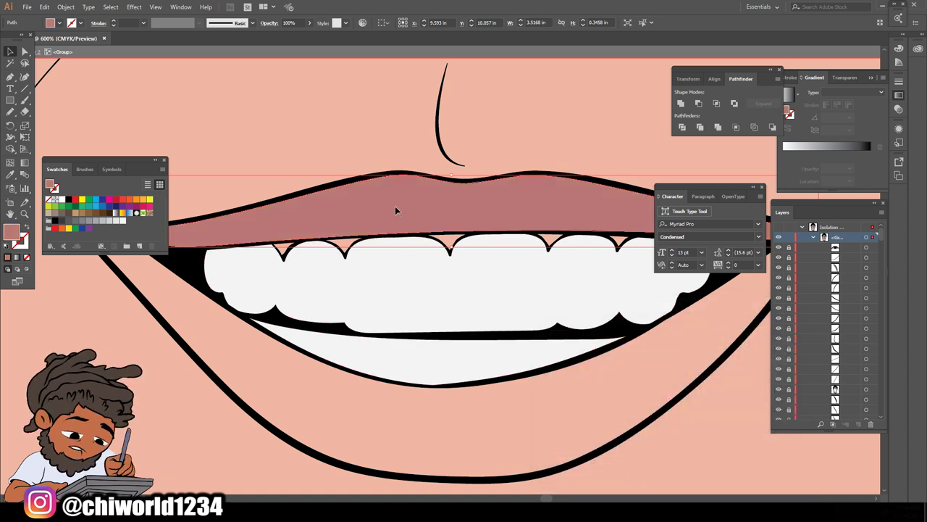
# Shift the upper lip's fill to a slightly pinker, more saturated tone, BA6E79
pyautogui.doubleClick(11, 231)
pyautogui.moveTo(678, 337)
pyautogui.mouseDown()
pyautogui.moveTo(680, 326)
pyautogui.moveTo(684, 333)
pyautogui.mouseUp()
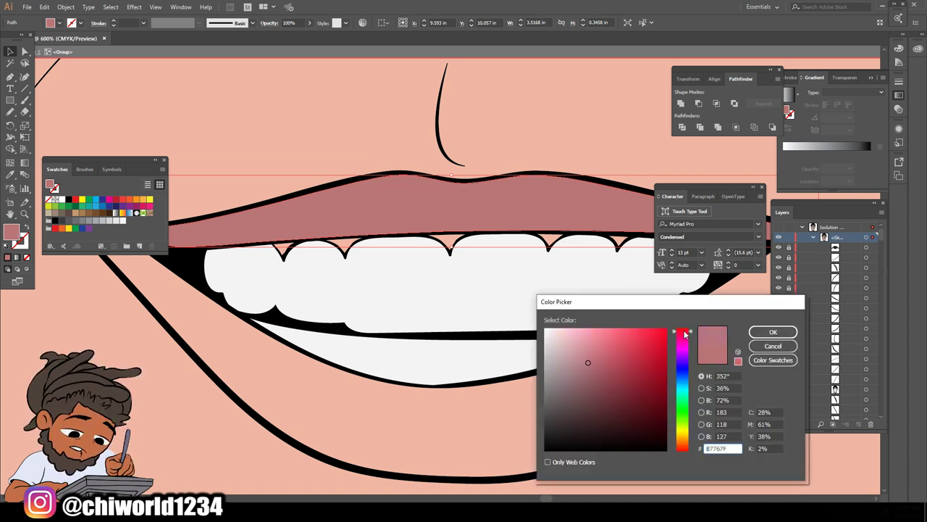
pyautogui.moveTo(588, 362); pyautogui.dragTo(598, 363)
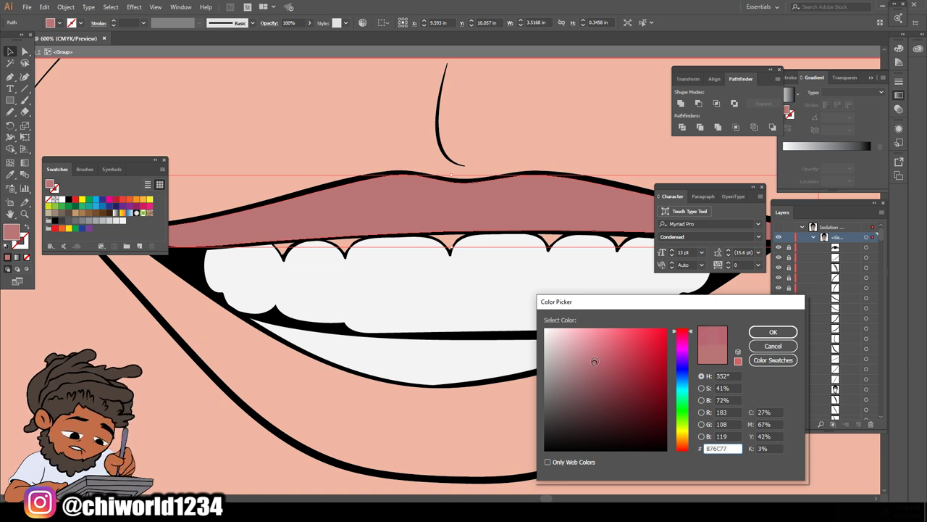
pyautogui.click(772, 332)
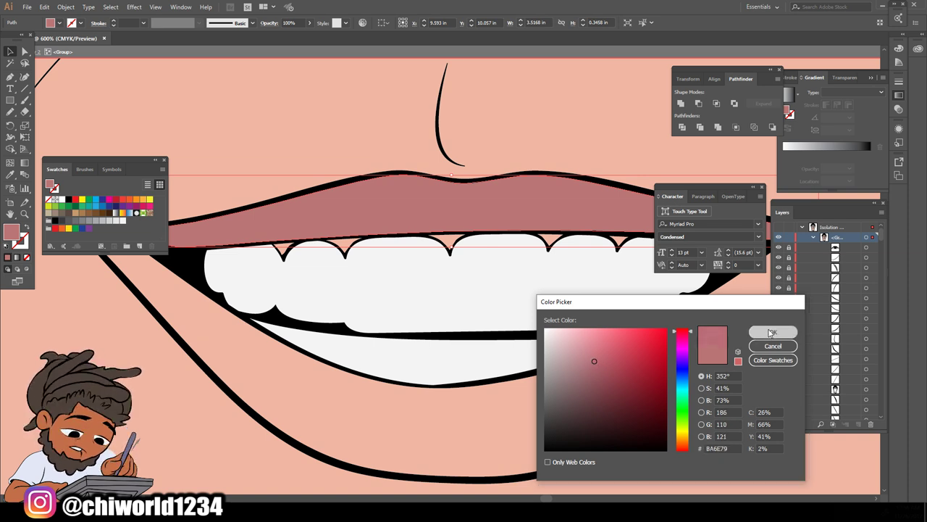
# Fill the lower lip with the light pink FC9595 and deselect it
pyautogui.click(548, 384)
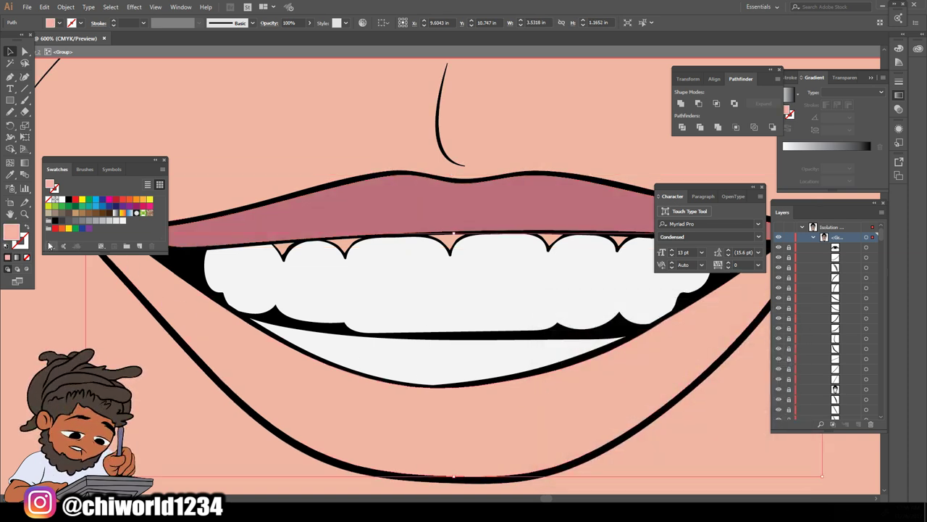
pyautogui.doubleClick(12, 232)
pyautogui.moveTo(684, 355); pyautogui.dragTo(677, 333)
pyautogui.moveTo(581, 340); pyautogui.dragTo(594, 328)
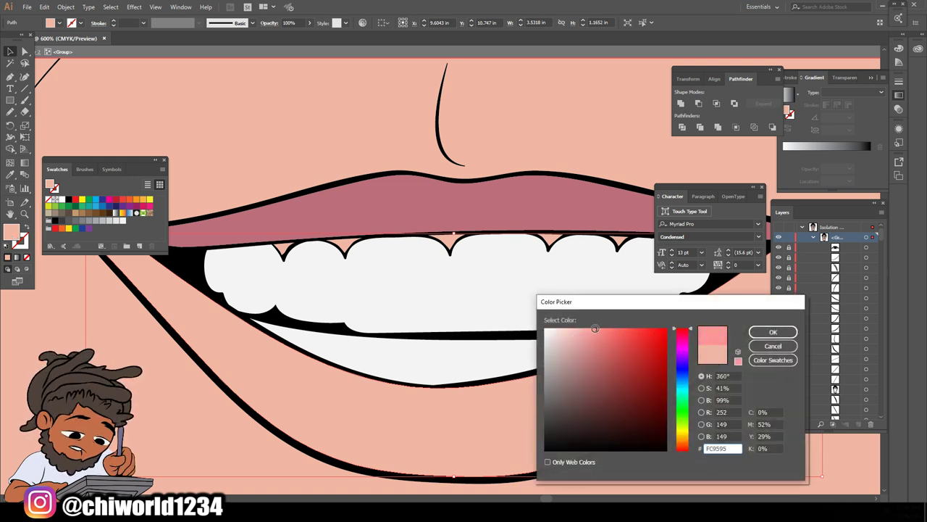
pyautogui.click(769, 332)
pyautogui.hotkey('ctrl', '-')
pyautogui.hotkey('ctrl', '-')
pyautogui.hotkey('ctrl', '-')
pyautogui.hotkey('ctrl', '-')
pyautogui.hotkey('ctrl', '-')
pyautogui.hotkey('ctrl', '-')
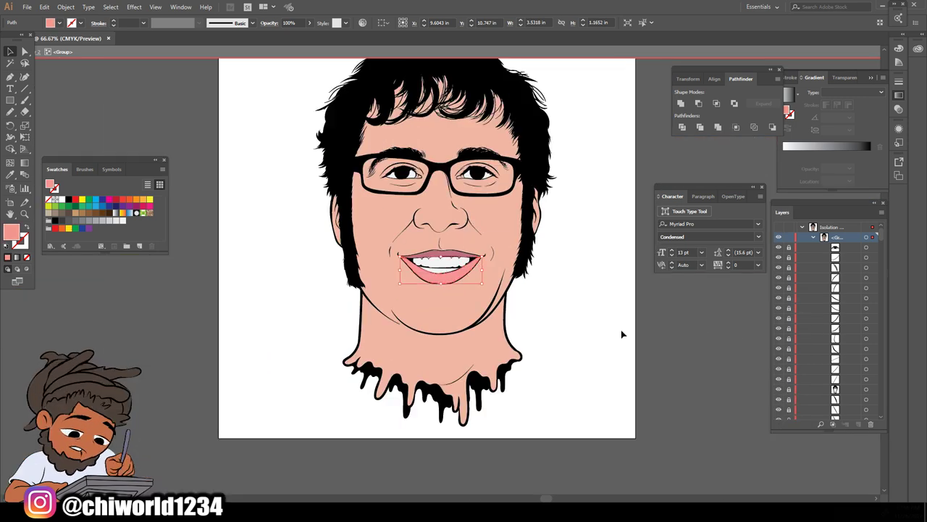
pyautogui.click(616, 331)
# Sample the lower lip's pink onto the upper lip, darken it to AD6468 and deselect the lip
pyautogui.hotkey('ctrl', '-')
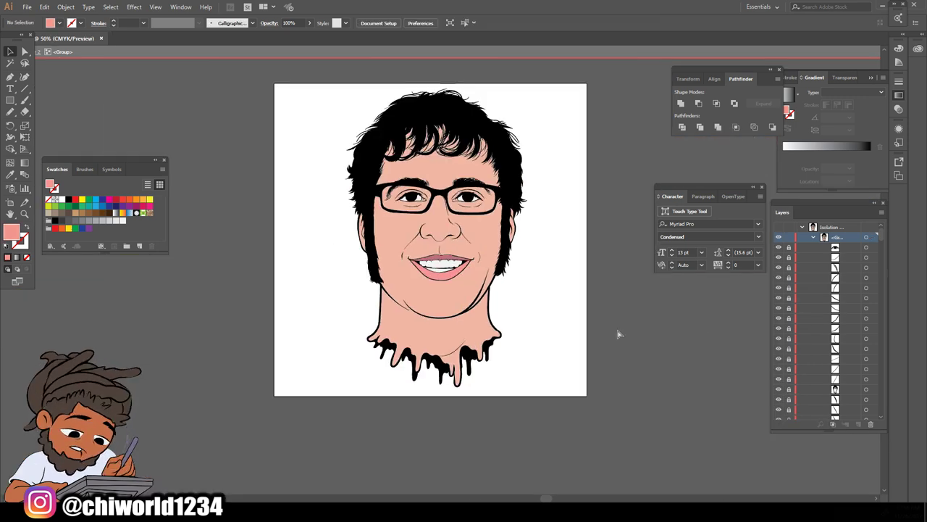
pyautogui.scroll(4, 614, 331)
pyautogui.scroll(-3, 615, 331)
pyautogui.hotkey('ctrl', '+')
pyautogui.hotkey('ctrl', '+')
pyautogui.hotkey('ctrl', '+')
pyautogui.hotkey('ctrl', '+')
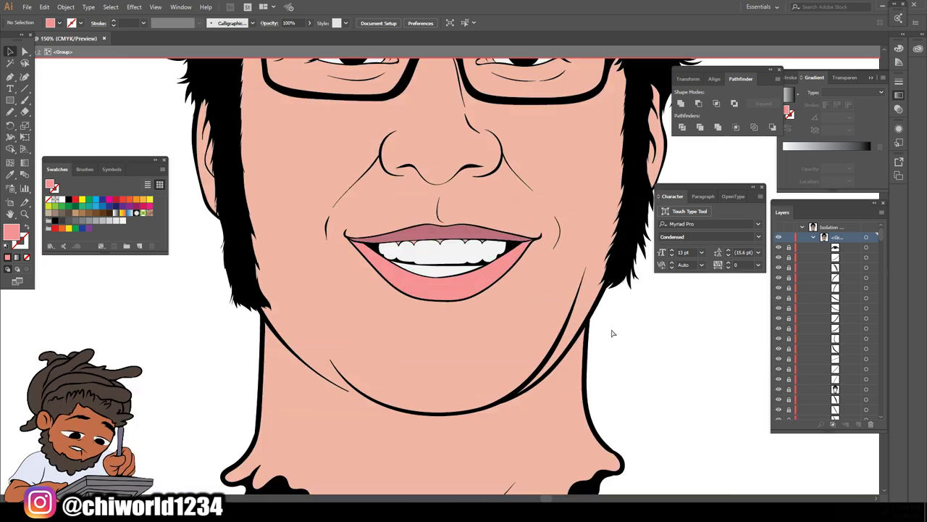
pyautogui.hotkey('ctrl', '+')
pyautogui.hotkey('ctrl', '+')
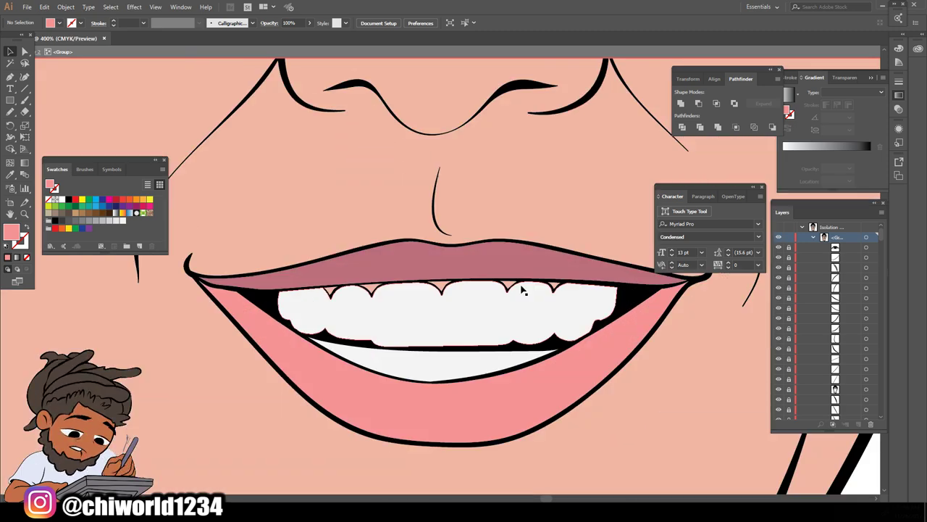
pyautogui.click(458, 261)
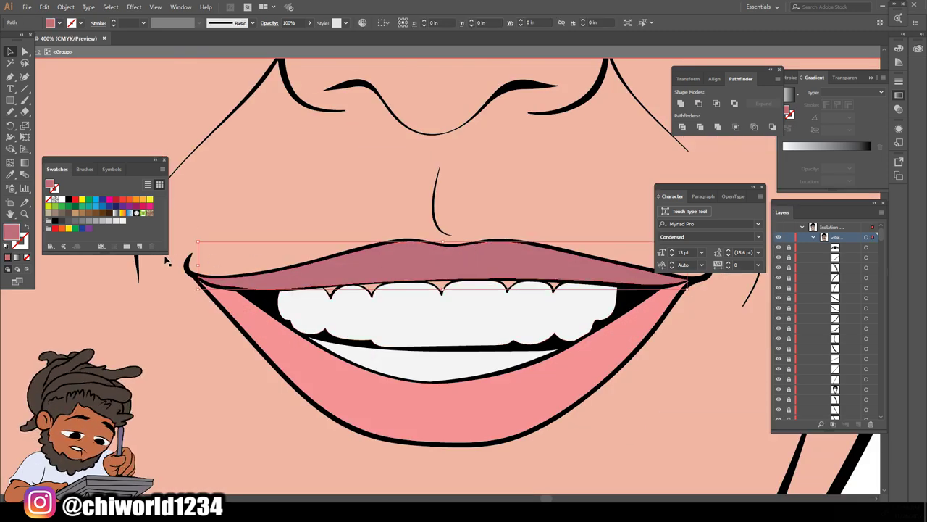
pyautogui.click(11, 179)
pyautogui.click(297, 353)
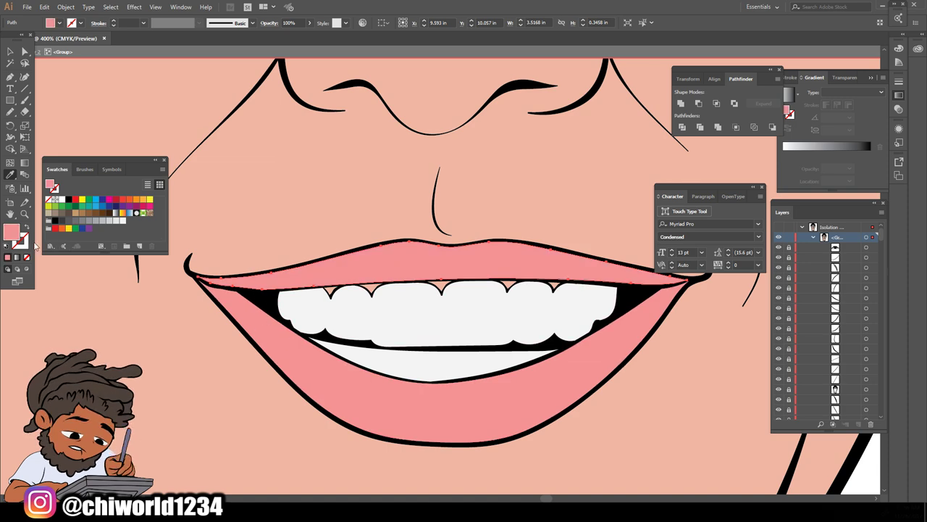
pyautogui.doubleClick(10, 234)
pyautogui.moveTo(588, 339); pyautogui.dragTo(595, 367)
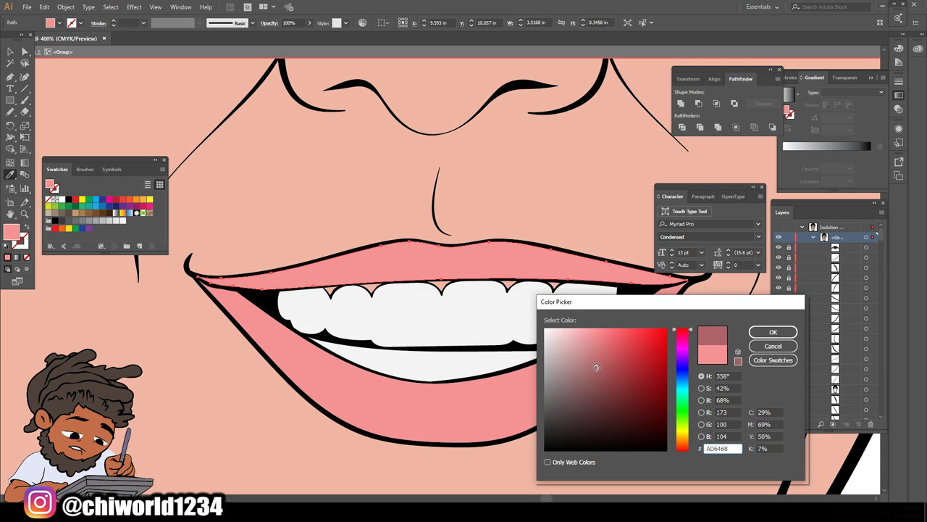
pyautogui.click(773, 332)
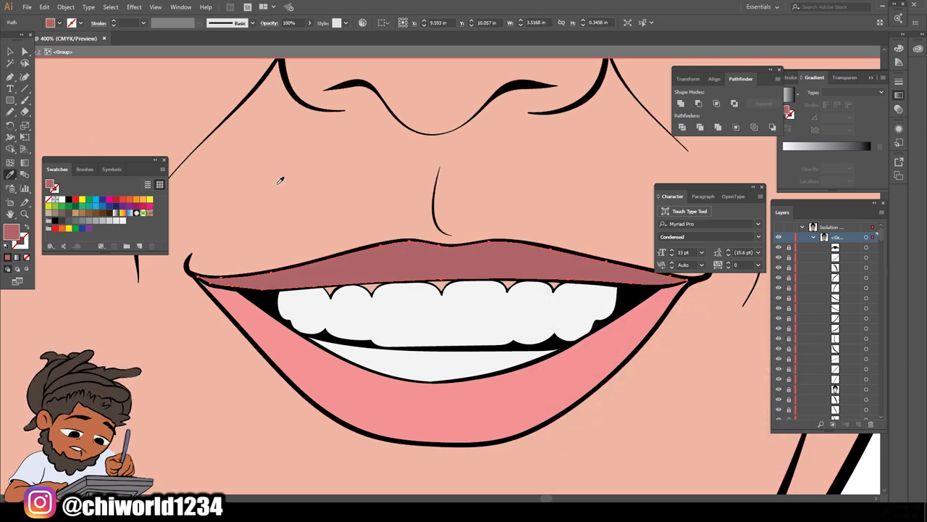
pyautogui.click(10, 51)
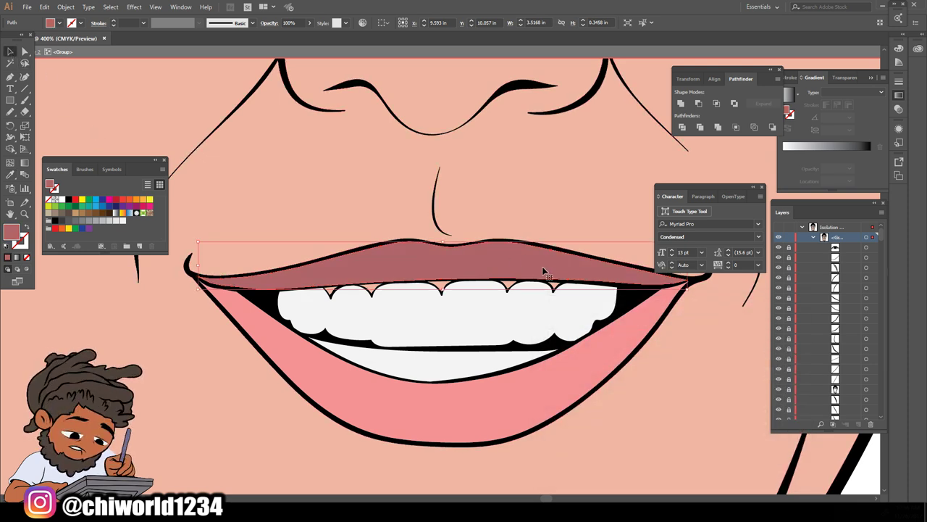
pyautogui.hotkey('ctrl', 'shift', 'a')
# Fill the inner corners of both eyes with the pink sampled from the lower lip and deselect them
pyautogui.hotkey('ctrl', '-')
pyautogui.hotkey('ctrl', '-')
pyautogui.hotkey('ctrl', '-')
pyautogui.hotkey('ctrl', '-')
pyautogui.hotkey('ctrl', '-')
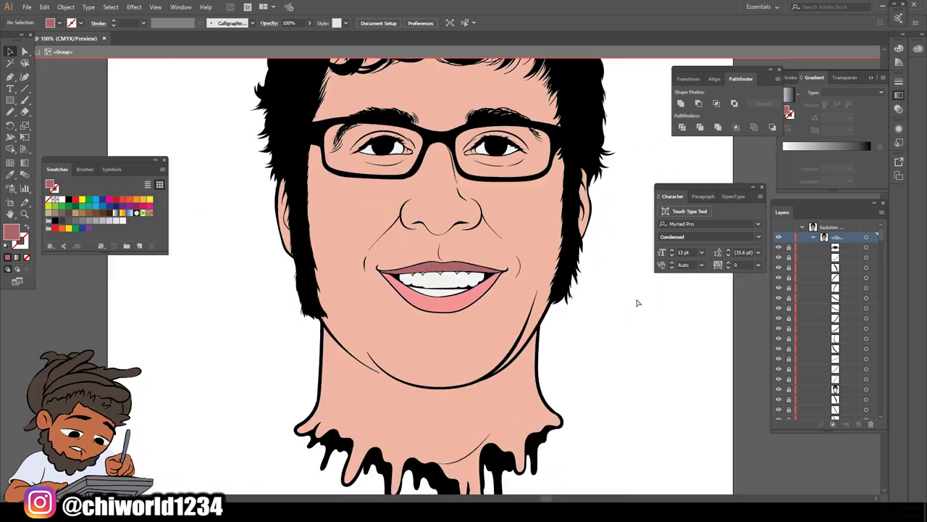
pyautogui.scroll(2, 612, 327)
pyautogui.scroll(-2, 611, 327)
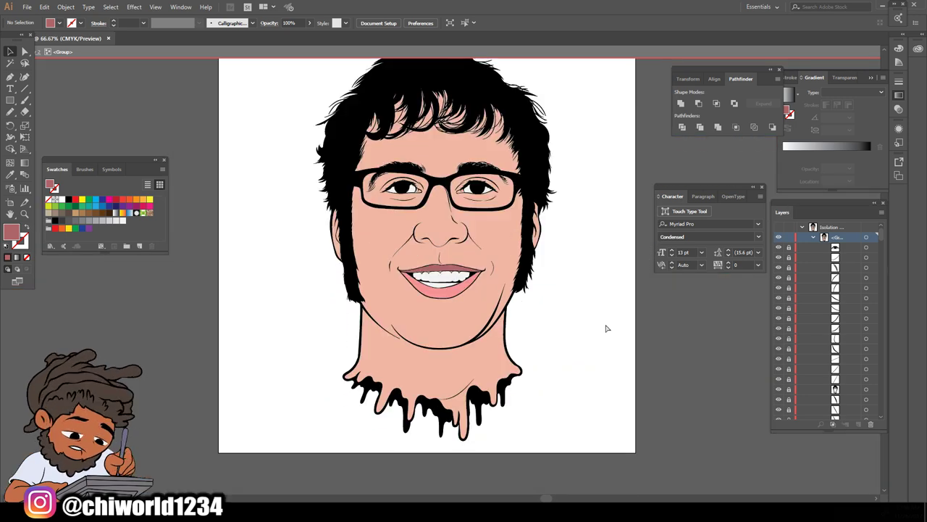
pyautogui.hotkey('ctrl', '+')
pyautogui.hotkey('ctrl', '+')
pyautogui.scroll(2, 561, 321)
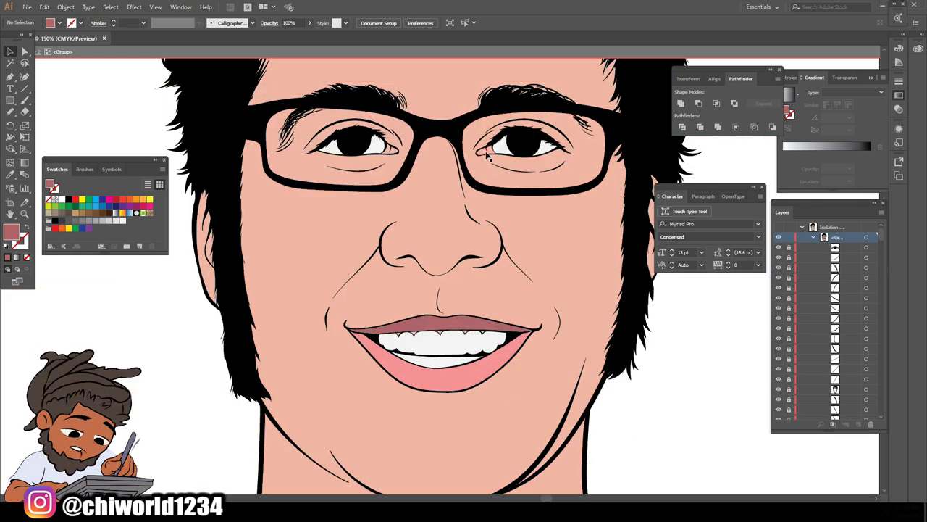
pyautogui.click(487, 153)
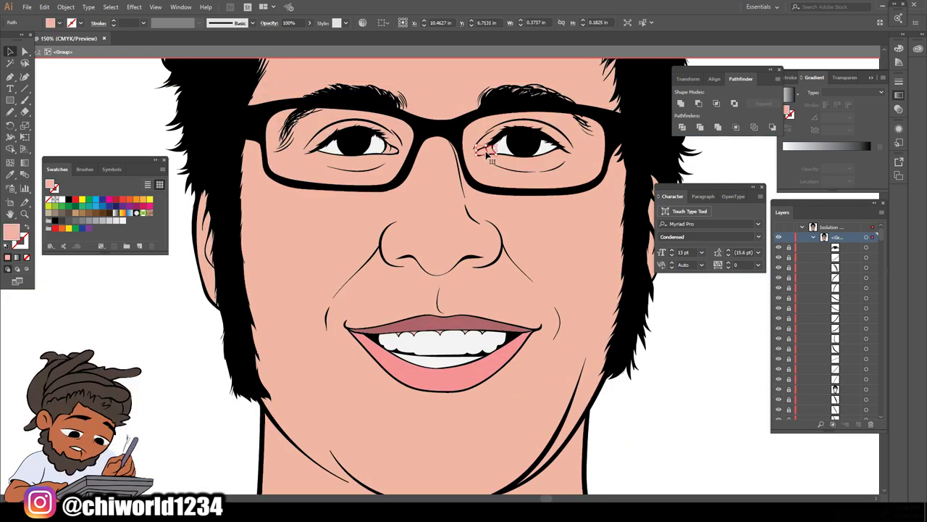
pyautogui.keyDown('shift'); pyautogui.click(390, 149); pyautogui.keyUp('shift')
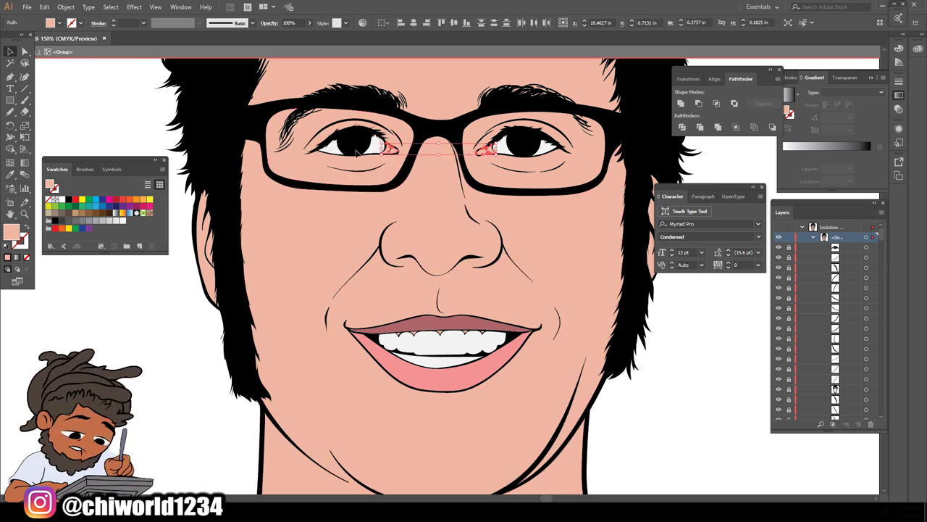
pyautogui.click(9, 174)
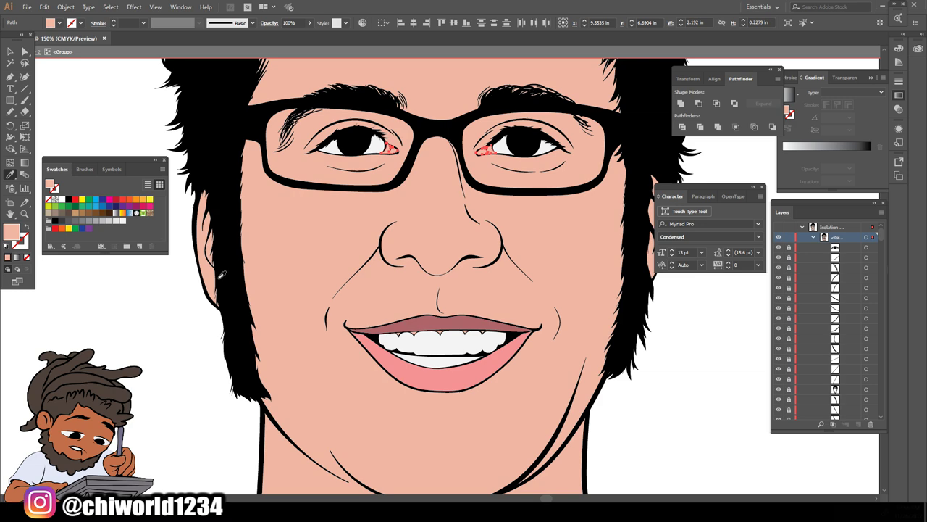
pyautogui.click(397, 357)
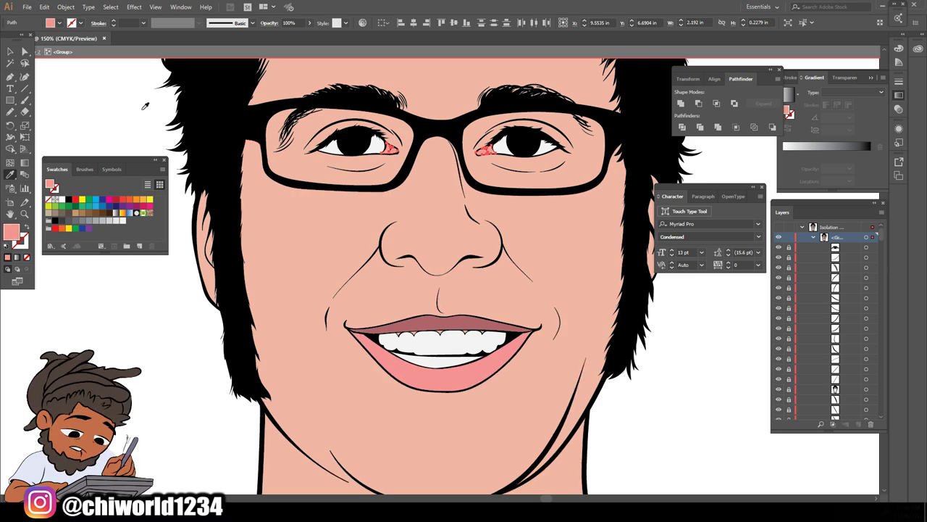
pyautogui.click(10, 52)
pyautogui.click(99, 122)
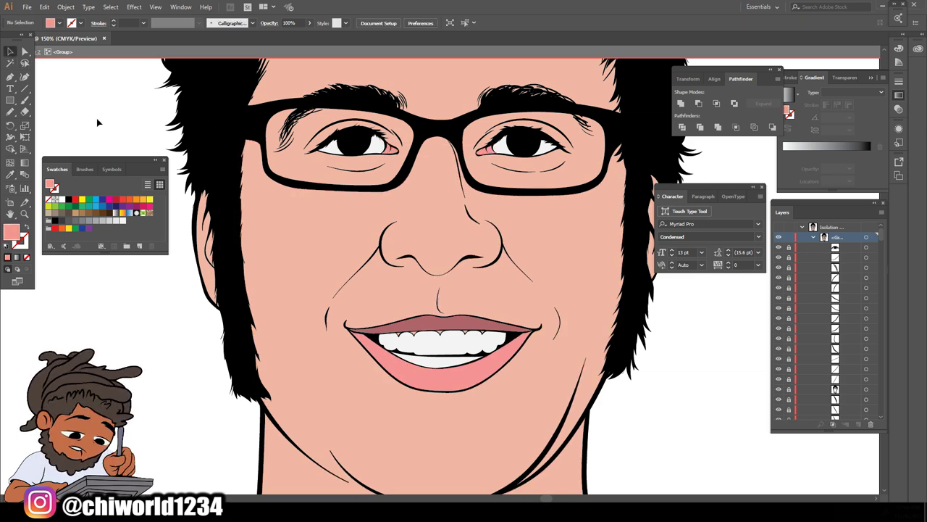
# Fill the five small gum areas between the upper teeth with the dark pink A5515F and deselect them
pyautogui.hotkey('ctrl', '-')
pyautogui.hotkey('ctrl', '-')
pyautogui.hotkey('ctrl', '-')
pyautogui.scroll(-3, 588, 334)
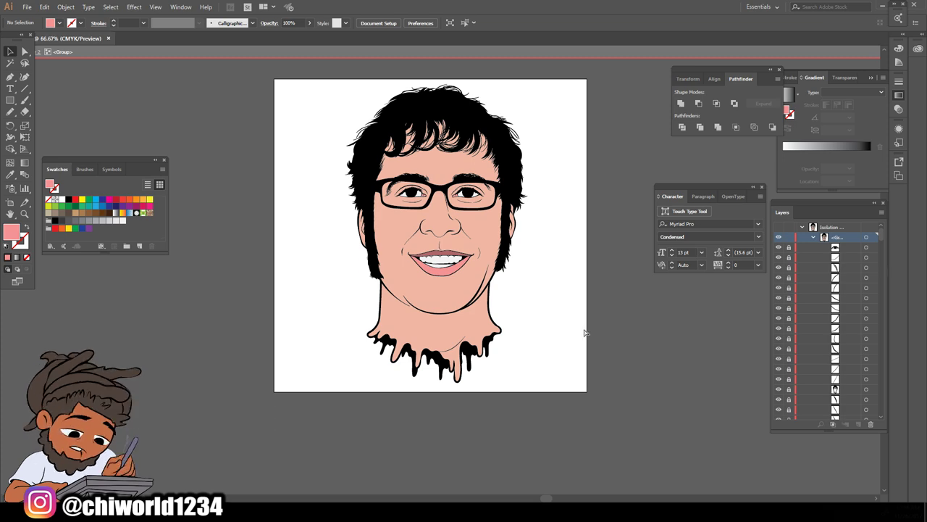
pyautogui.hotkey('ctrl', '=')
pyautogui.hotkey('ctrl', '=')
pyautogui.scroll(6, 573, 328)
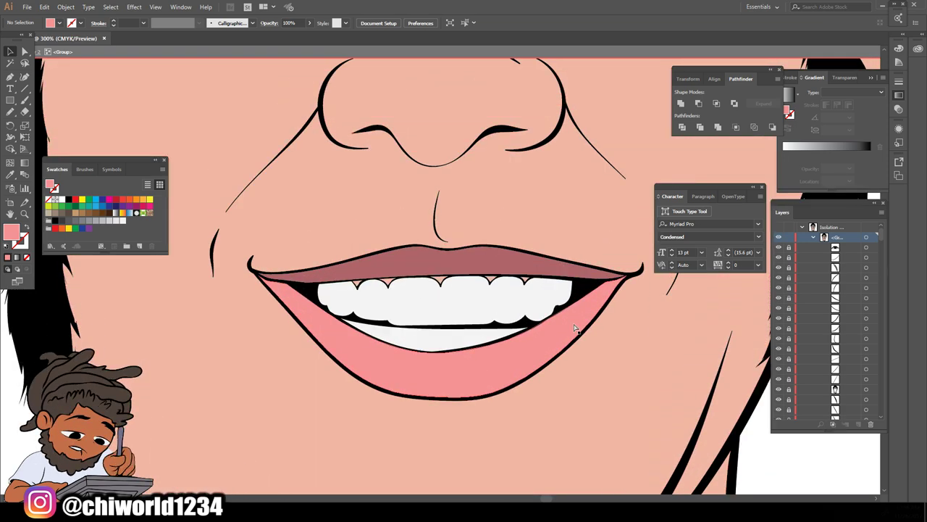
pyautogui.scroll(2, 556, 311)
pyautogui.click(608, 292)
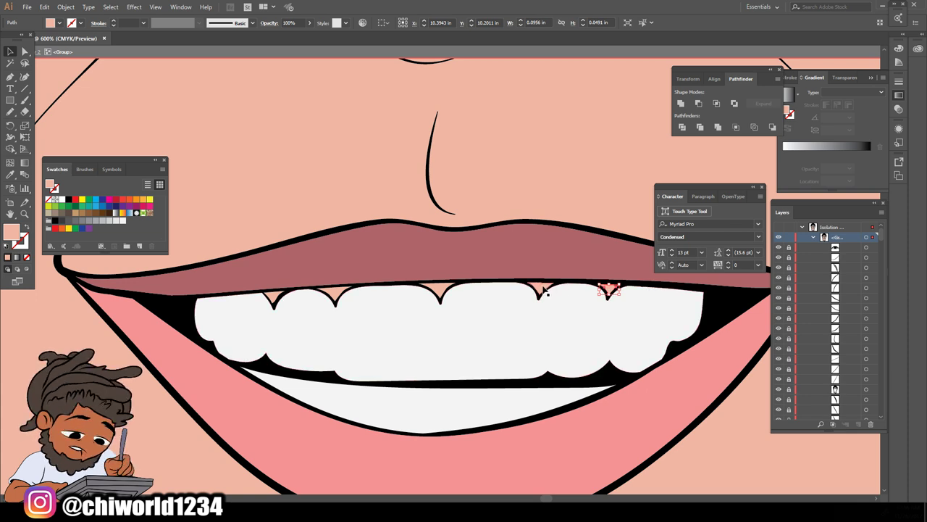
pyautogui.keyDown('shift'); pyautogui.click(540, 286); pyautogui.keyUp('shift')
pyautogui.keyDown('shift'); pyautogui.click(441, 289); pyautogui.keyUp('shift')
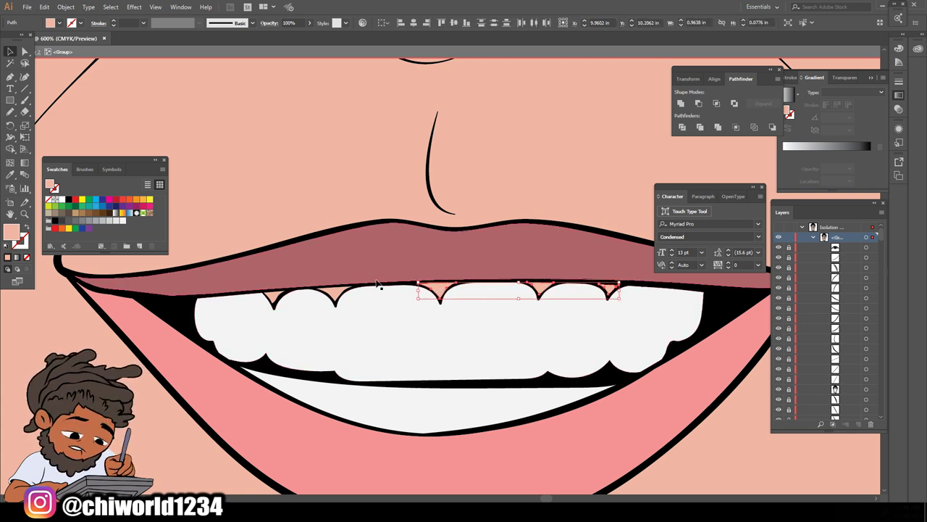
pyautogui.keyDown('shift'); pyautogui.click(335, 292); pyautogui.keyUp('shift')
pyautogui.keyDown('shift'); pyautogui.click(274, 297); pyautogui.keyUp('shift')
pyautogui.doubleClick(11, 234)
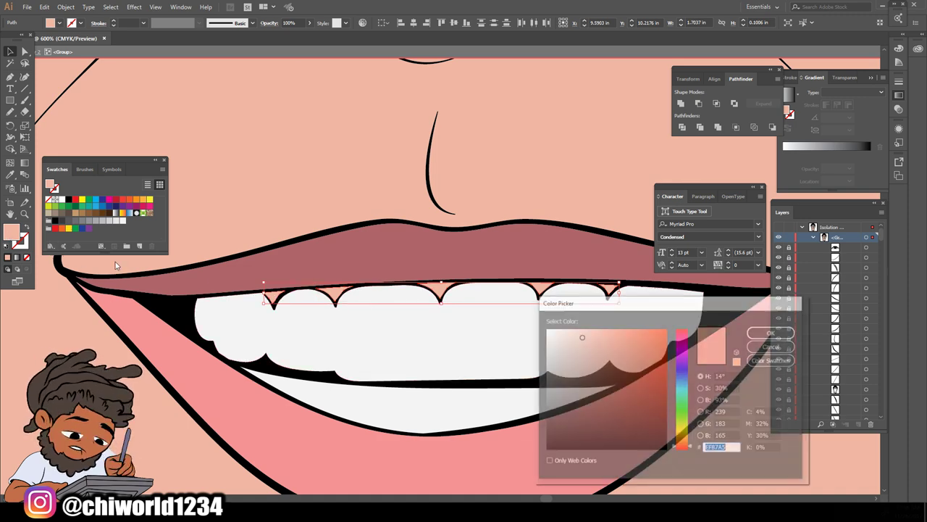
pyautogui.moveTo(675, 444); pyautogui.dragTo(680, 457)
pyautogui.moveTo(580, 337); pyautogui.dragTo(594, 376)
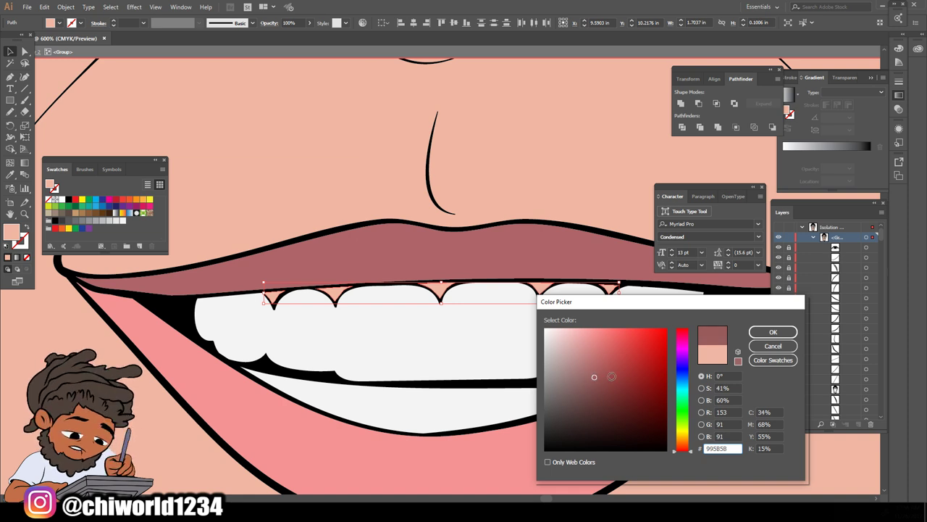
pyautogui.moveTo(682, 344); pyautogui.dragTo(684, 333)
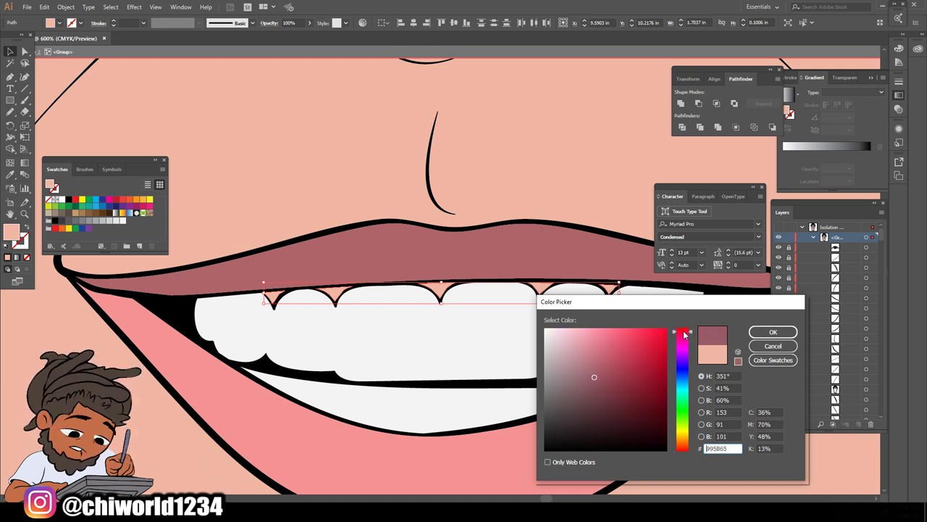
pyautogui.moveTo(598, 374); pyautogui.dragTo(607, 370)
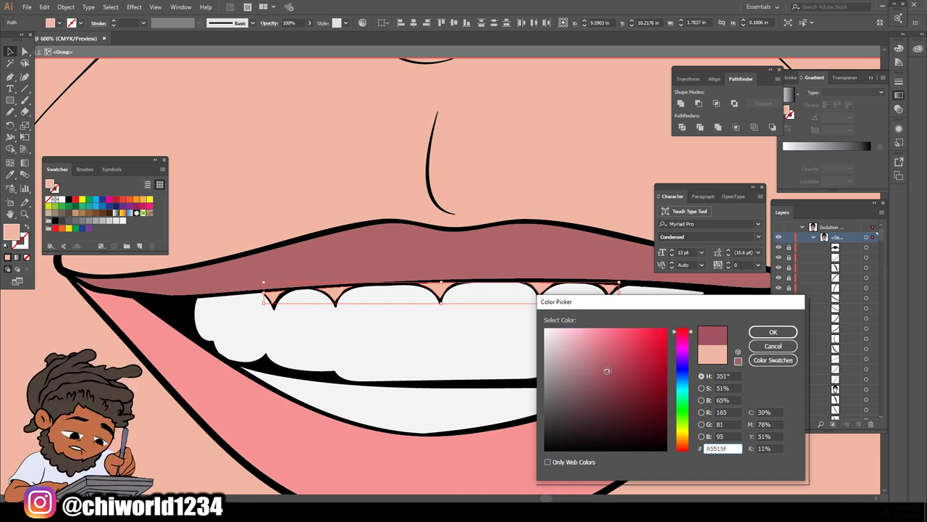
pyautogui.click(773, 332)
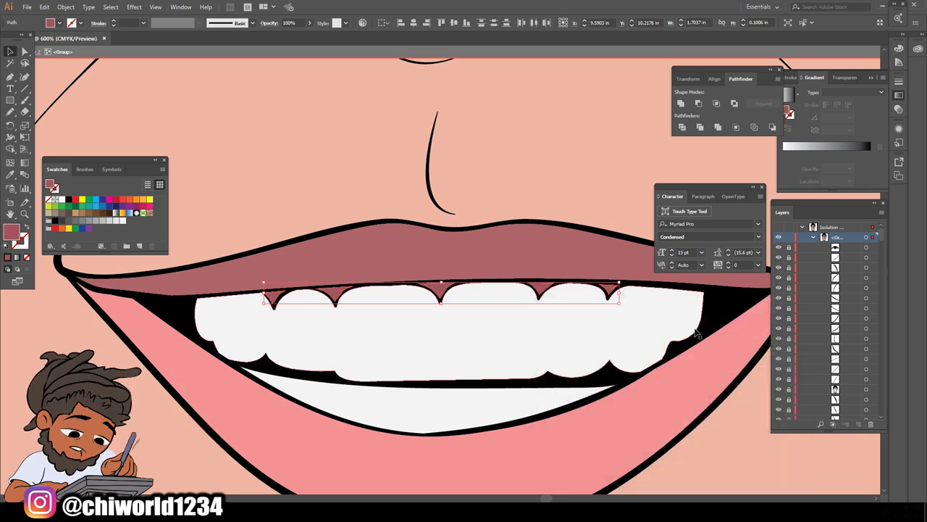
pyautogui.click(714, 320)
# Exit the isolated artwork group and return to the full portrait with its layers
pyautogui.hotkey('ctrl', '-')
pyautogui.hotkey('ctrl', '-')
pyautogui.hotkey('ctrl', '-')
pyautogui.hotkey('ctrl', '-')
pyautogui.hotkey('ctrl', '-')
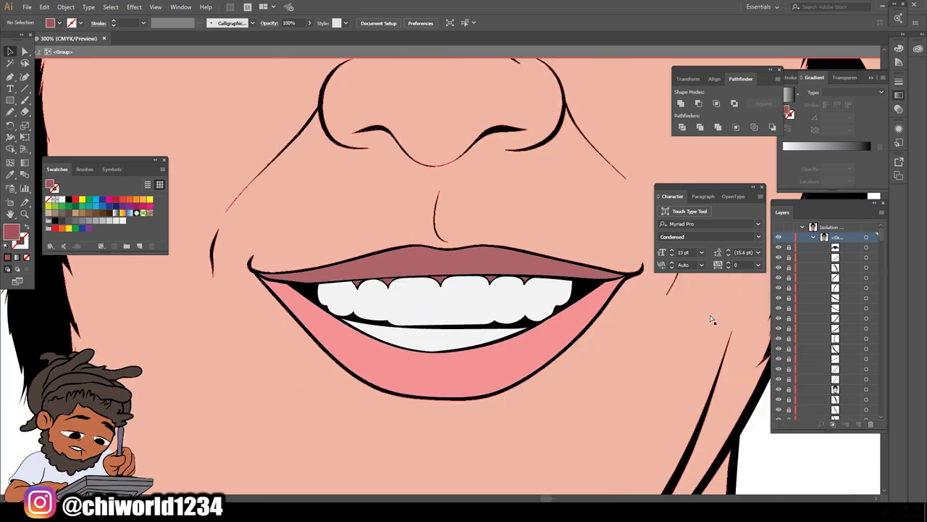
pyautogui.scroll(2, 686, 320)
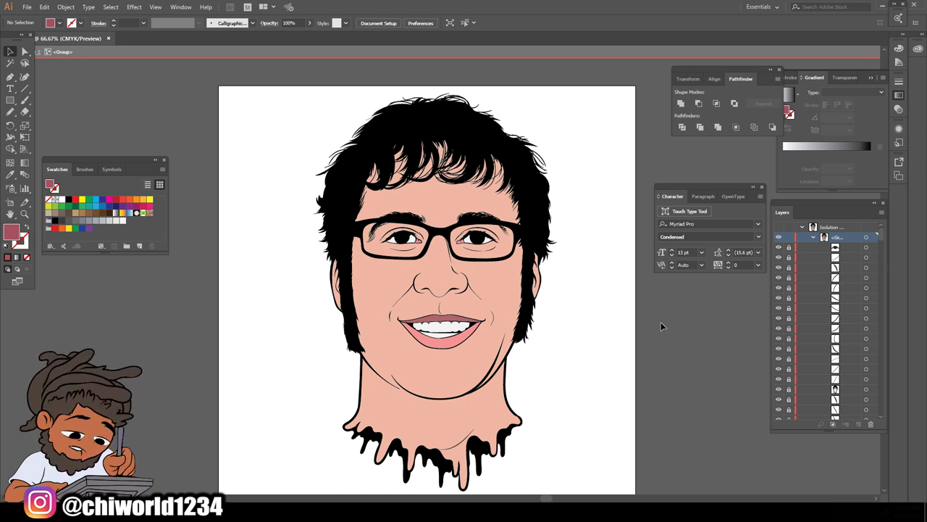
pyautogui.doubleClick(697, 303)
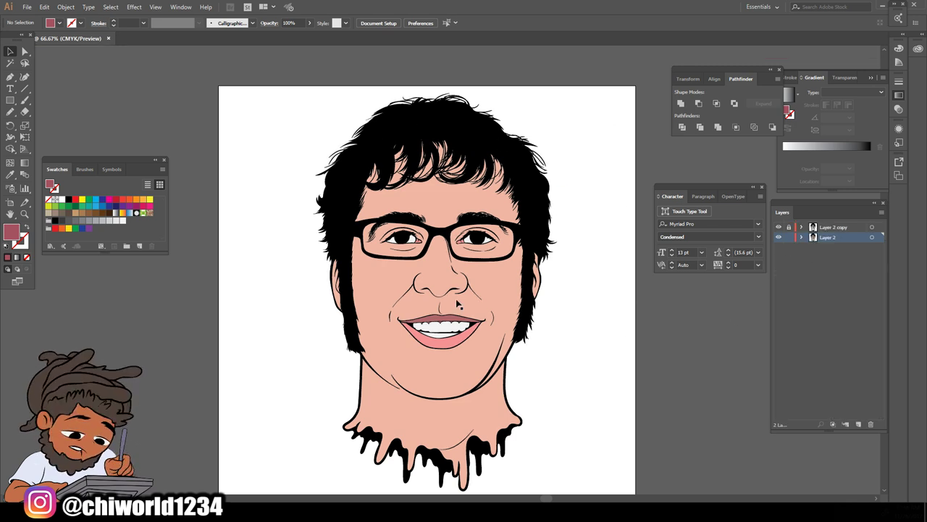
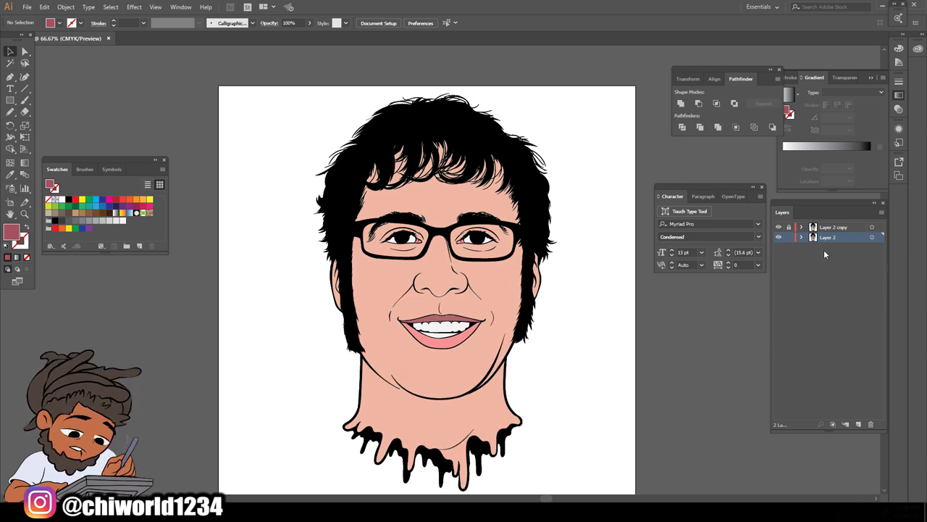
# Duplicate Layer 2, and lock and hide the original Layer 2
pyautogui.moveTo(831, 239); pyautogui.dragTo(851, 340)
pyautogui.moveTo(858, 417); pyautogui.dragTo(859, 426)
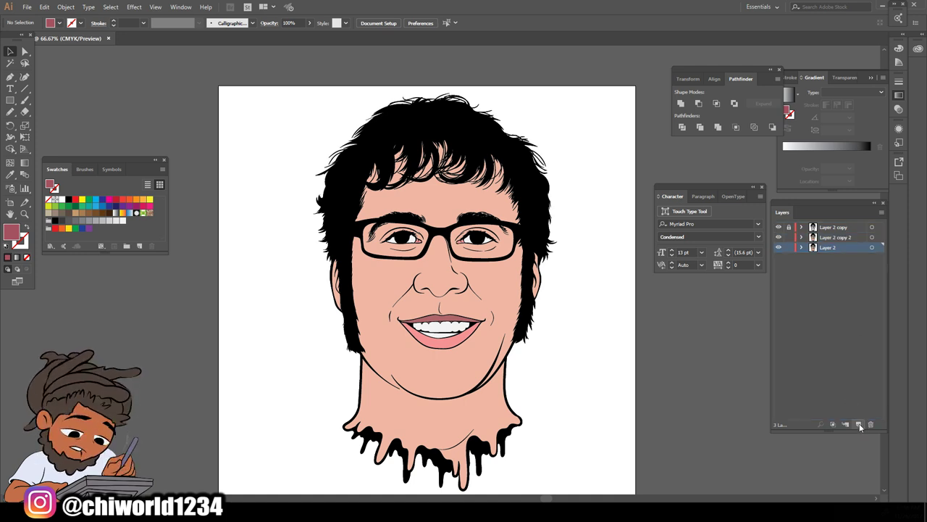
pyautogui.click(789, 248)
pyautogui.click(779, 248)
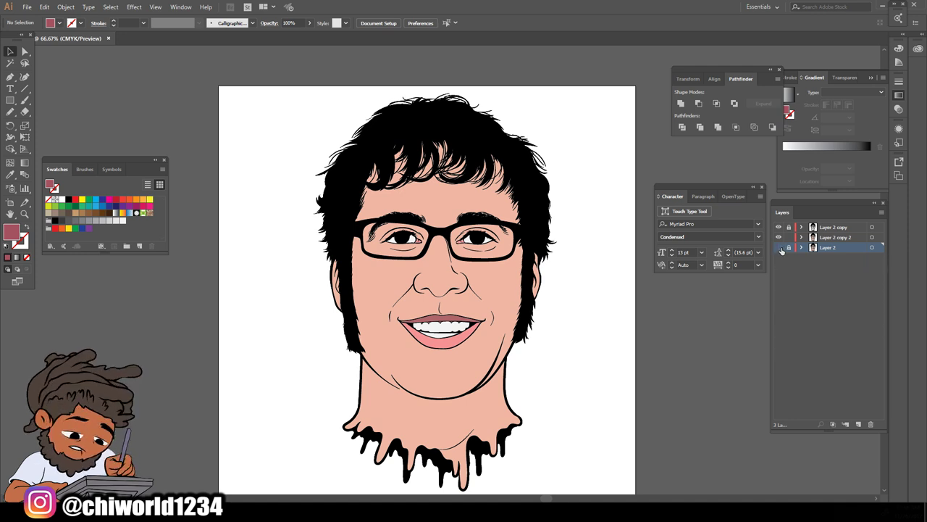
# Isolate the artwork group on Layer 2 copy 2 and delete the skin fills of the forehead and between the hair strands
pyautogui.click(820, 239)
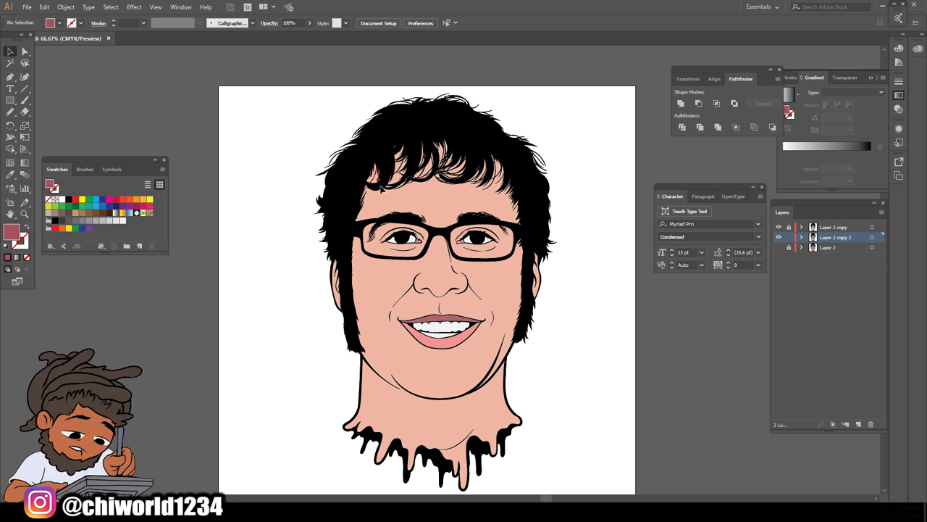
pyautogui.click(389, 204)
pyautogui.rightClick(389, 201)
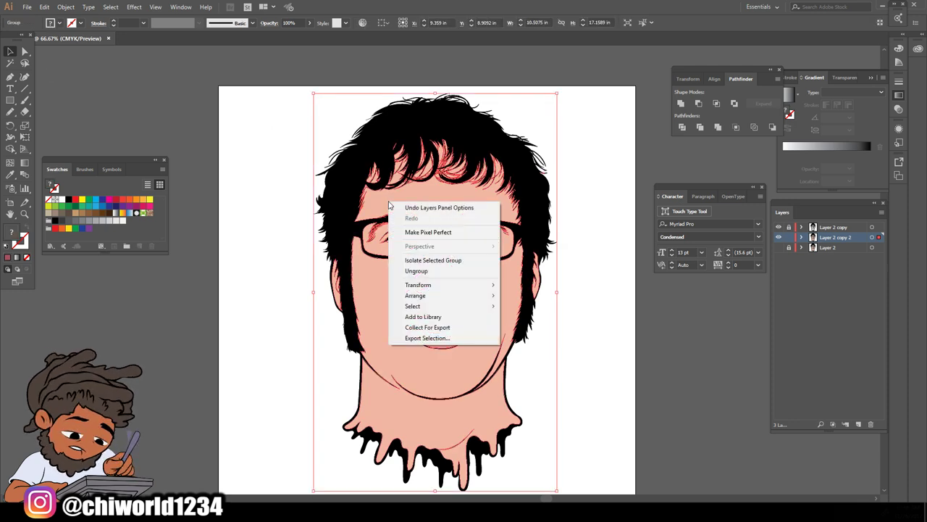
pyautogui.click(410, 262)
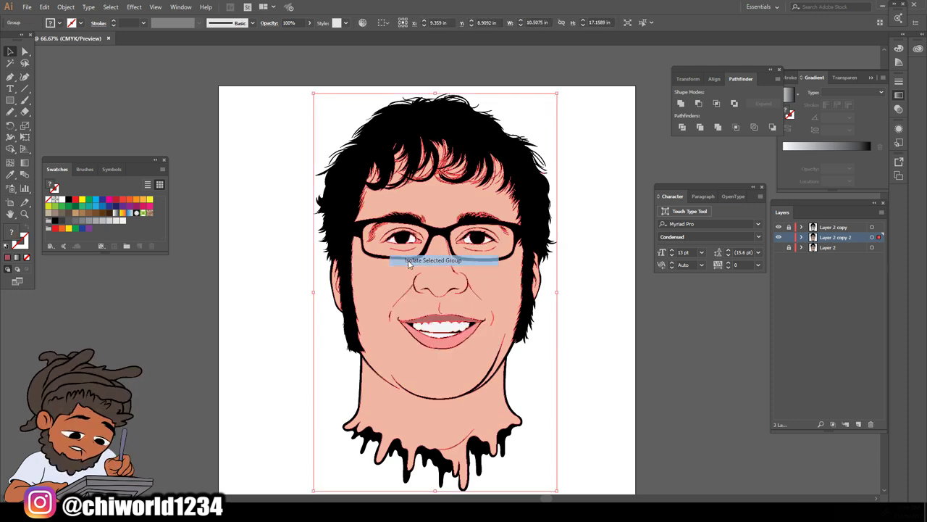
pyautogui.moveTo(305, 118); pyautogui.dragTo(571, 222)
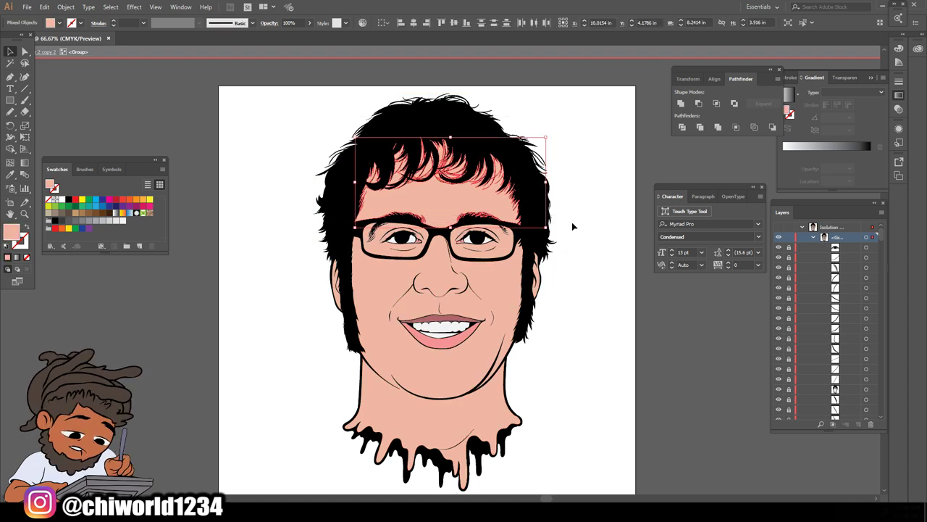
pyautogui.press('Delete')
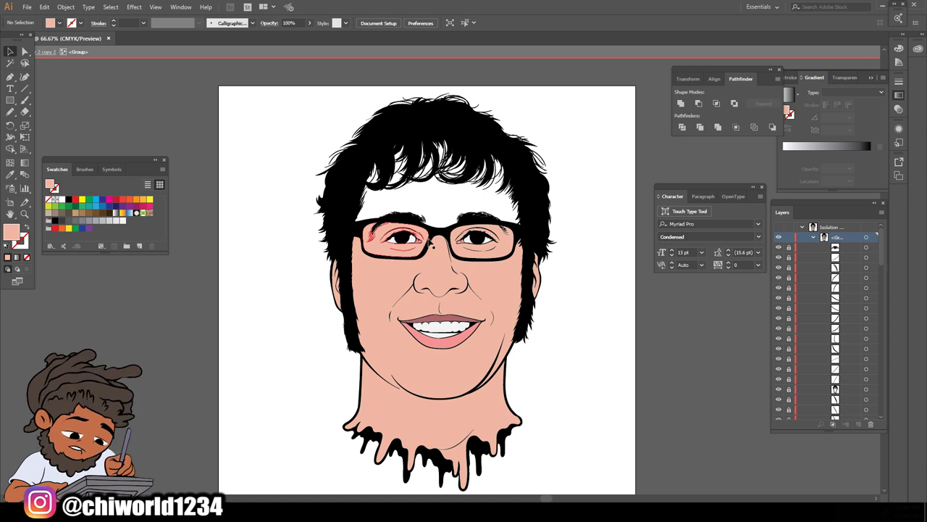
# Delete the skin fills of the face and neck, both ears and the areas inside both glasses lenses
pyautogui.click(389, 287)
pyautogui.press('Delete')
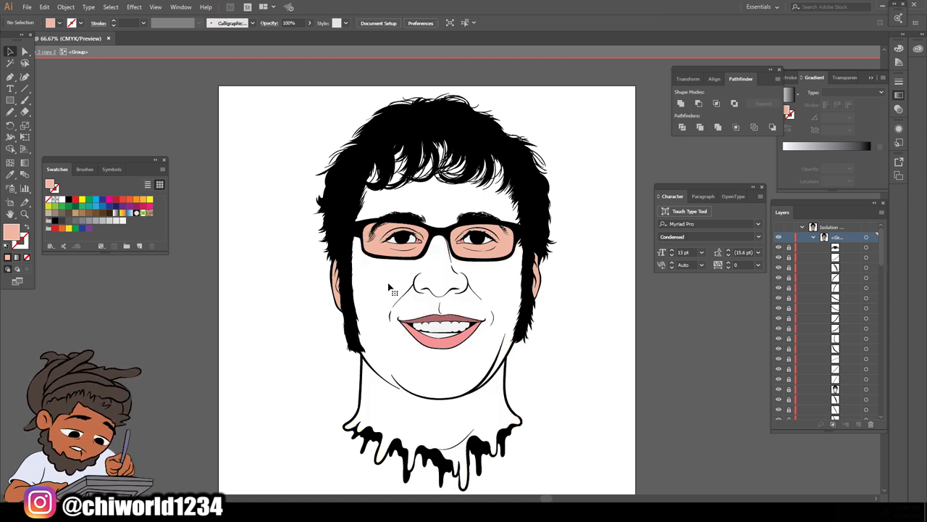
pyautogui.moveTo(354, 274); pyautogui.dragTo(366, 176)
pyautogui.press('Delete')
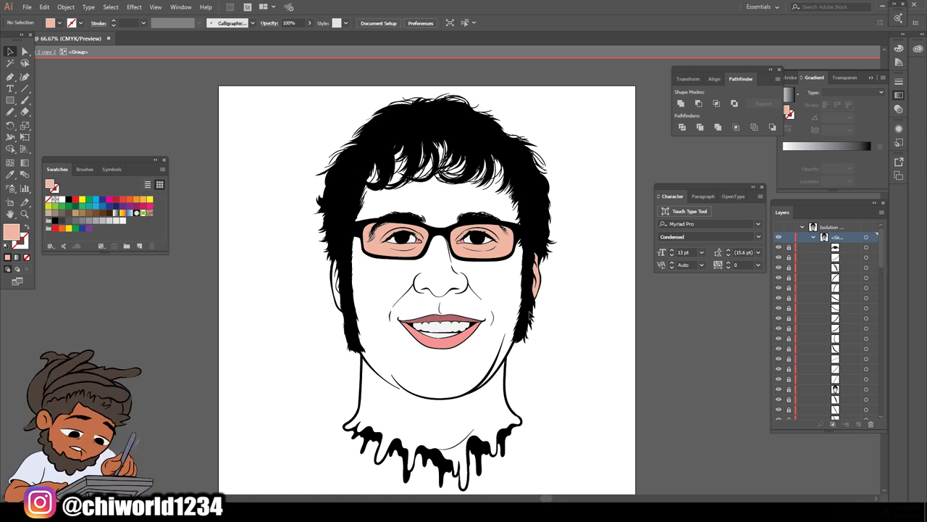
pyautogui.click(507, 247)
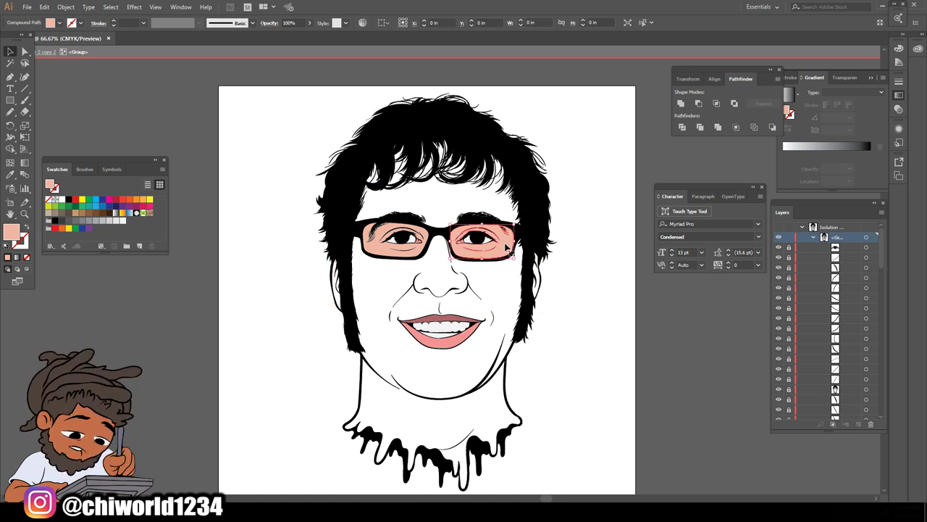
pyautogui.press('Delete')
pyautogui.click(401, 256)
pyautogui.press('Delete')
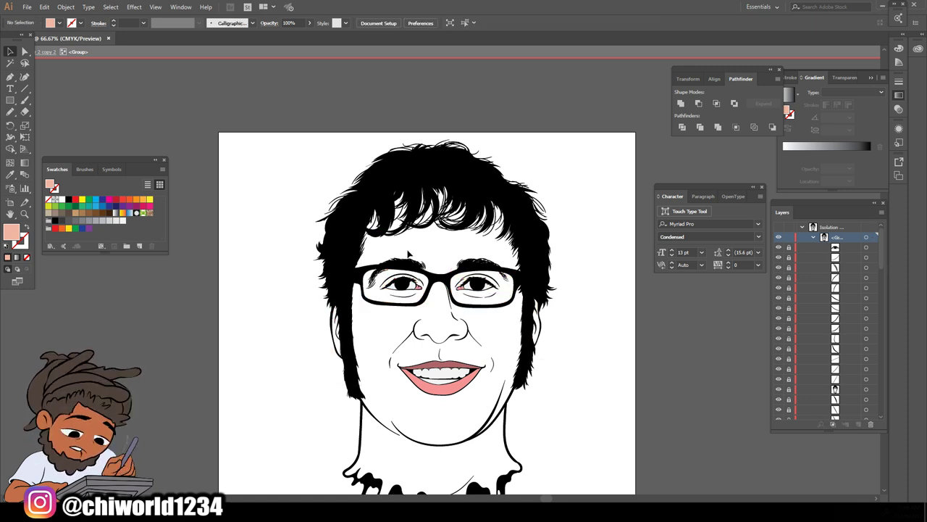
# Delete the leftover skin-coloured slivers within both eyebrows
pyautogui.scroll(3, 438, 200)
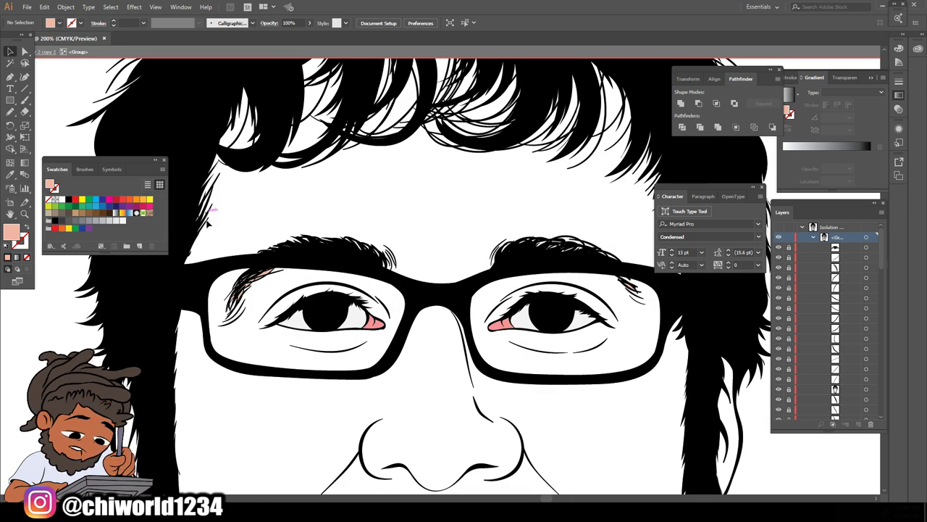
pyautogui.moveTo(284, 312); pyautogui.dragTo(281, 314)
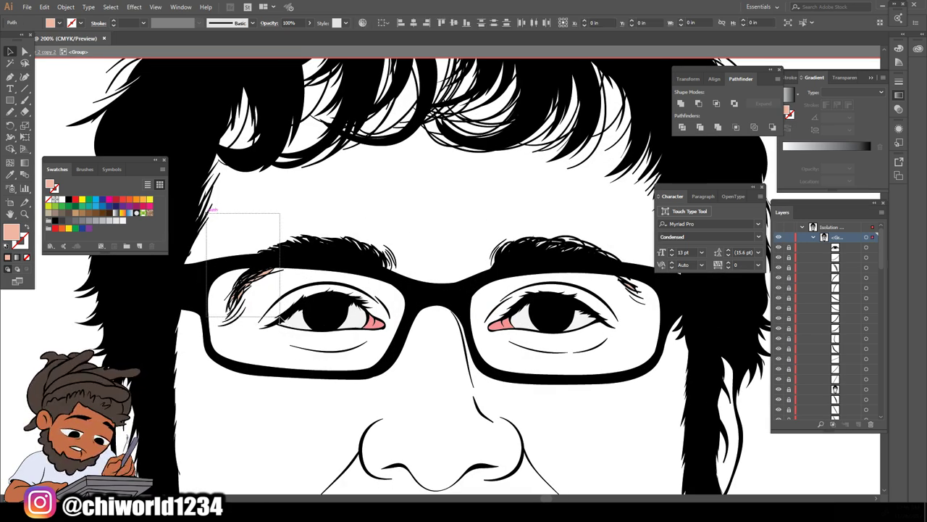
pyautogui.click(414, 259)
pyautogui.moveTo(584, 205); pyautogui.dragTo(658, 288)
pyautogui.press('Delete')
pyautogui.moveTo(479, 199); pyautogui.dragTo(656, 286)
pyautogui.moveTo(272, 207); pyautogui.dragTo(505, 273)
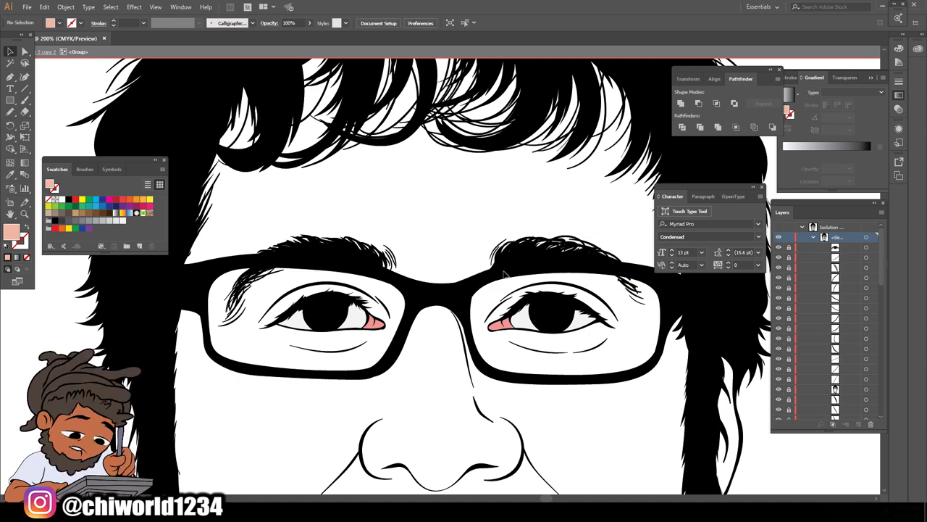
# Exit the isolated group and make Layer 2 visible again beneath the line art
pyautogui.hotkey('ctrl', '-')
pyautogui.hotkey('ctrl', '-')
pyautogui.hotkey('ctrl', '-')
pyautogui.doubleClick(649, 331)
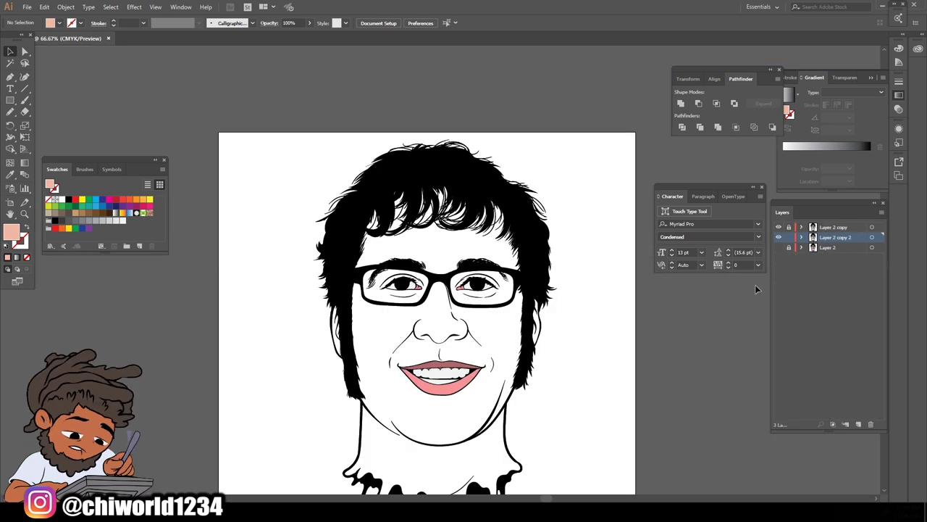
pyautogui.click(779, 247)
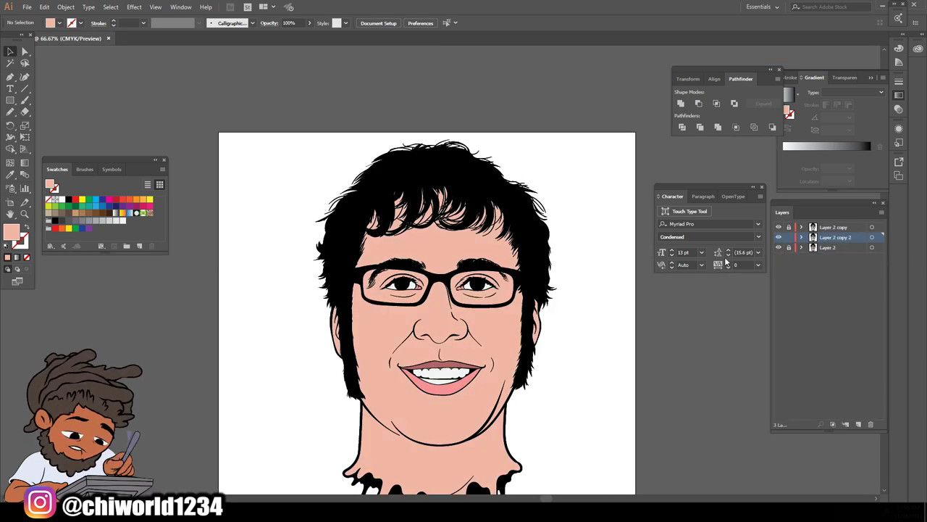
# Lock Layer 2 copy 2 and add a new empty layer between it and Layer 2
pyautogui.click(788, 238)
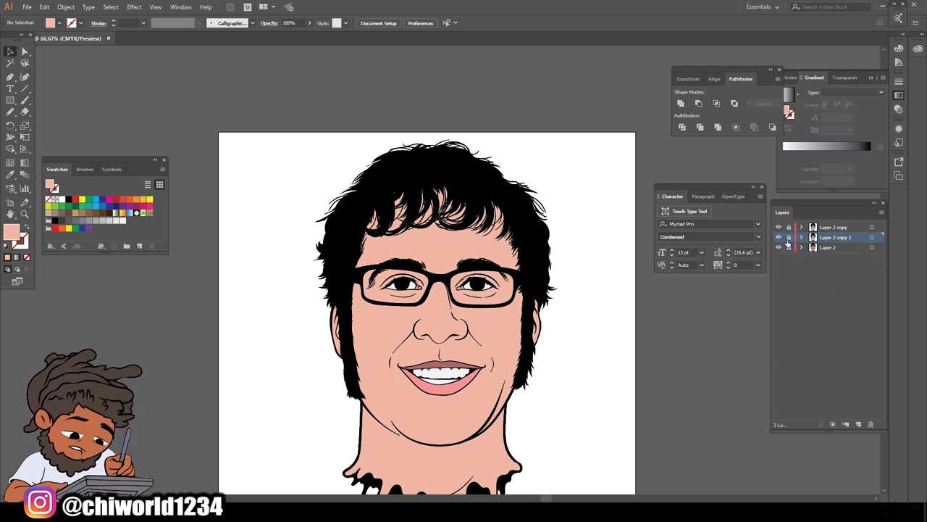
pyautogui.click(860, 423)
pyautogui.moveTo(830, 240); pyautogui.dragTo(819, 260)
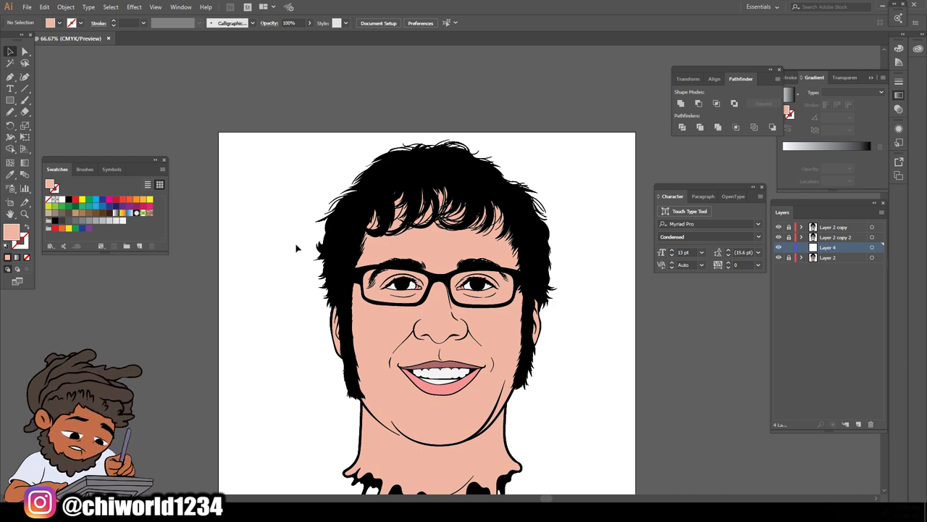
# Try a darker skin fill, AD7C6F, with a freehand Pencil shape over the face, and undo the shape
pyautogui.hotkey('ctrl', '+')
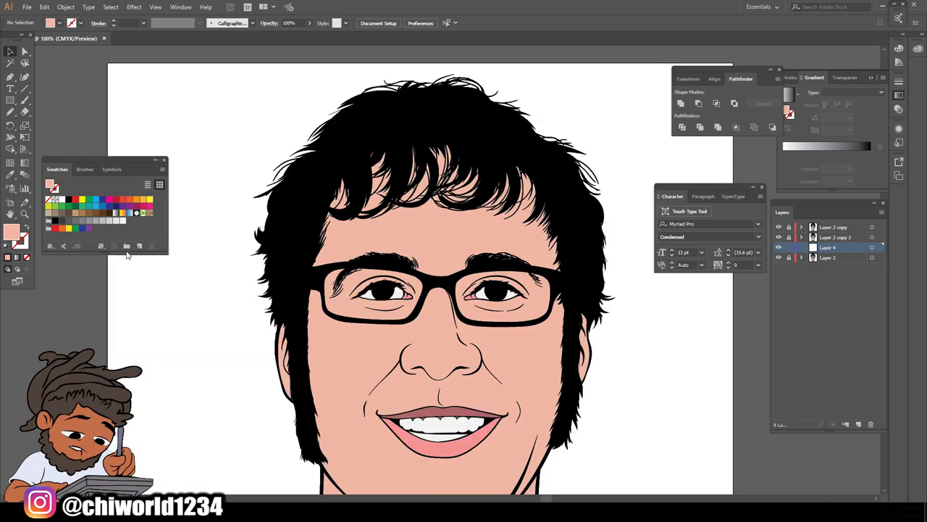
pyautogui.doubleClick(14, 233)
pyautogui.moveTo(594, 347)
pyautogui.mouseDown()
pyautogui.moveTo(589, 388)
pyautogui.moveTo(588, 366)
pyautogui.mouseUp()
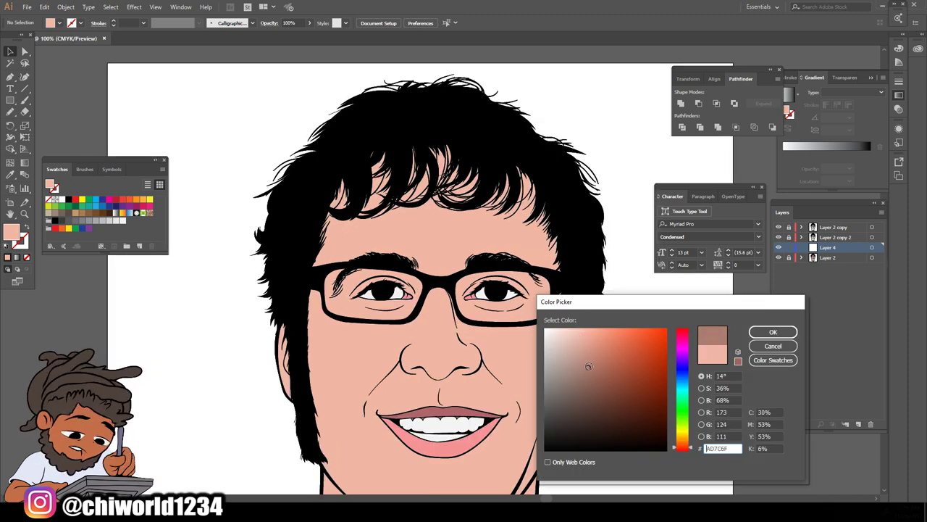
pyautogui.click(773, 331)
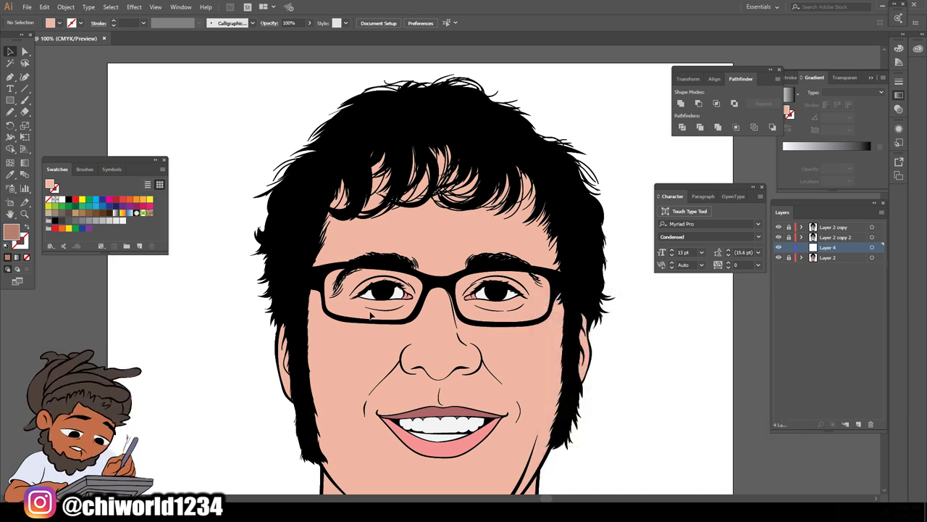
pyautogui.press('n')
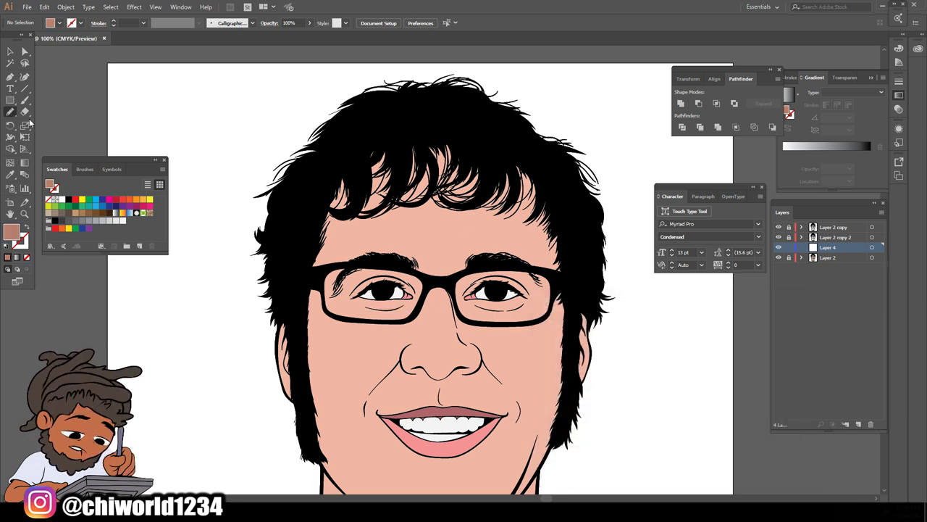
pyautogui.moveTo(359, 251); pyautogui.dragTo(360, 378)
pyautogui.moveTo(478, 479)
pyautogui.mouseDown()
pyautogui.moveTo(409, 205)
pyautogui.moveTo(335, 279)
pyautogui.mouseUp()
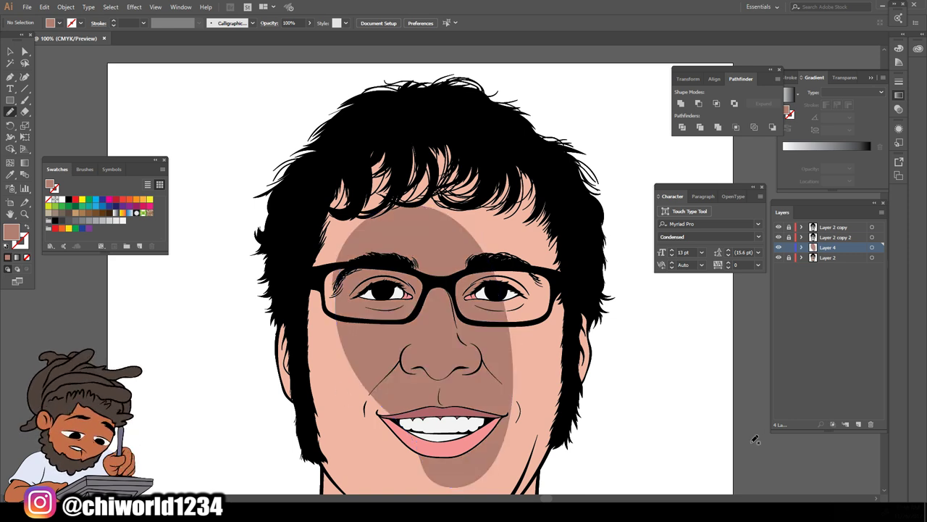
pyautogui.hotkey('ctrl', 'z')
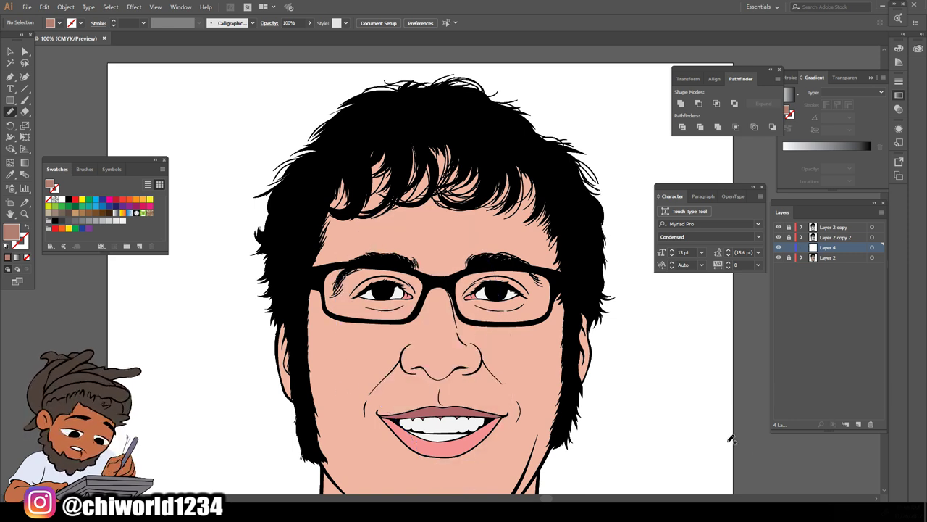
# Sample the face's skin colour and darken it to 9B746B as the fill for the shadows
pyautogui.hotkey('ctrl', '-')
pyautogui.hotkey('ctrl', '-')
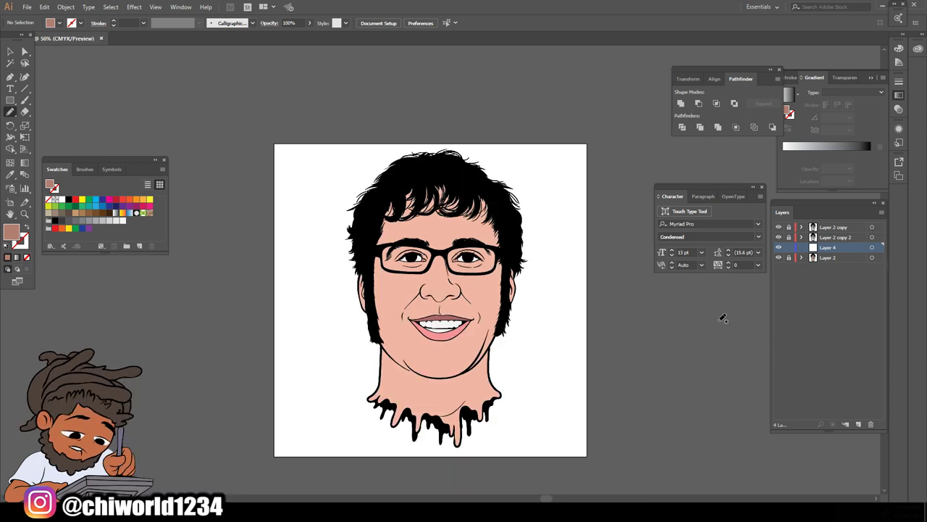
pyautogui.hotkey('ctrl', '+')
pyautogui.hotkey('ctrl', '+')
pyautogui.hotkey('ctrl', '+')
pyautogui.hotkey('ctrl', '+')
pyautogui.hotkey('ctrl', '+')
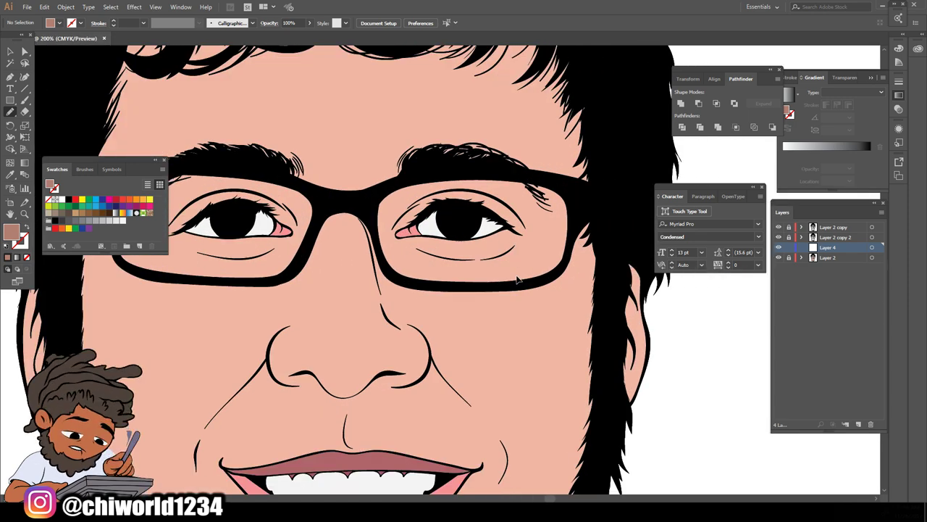
pyautogui.scroll(2, 520, 272)
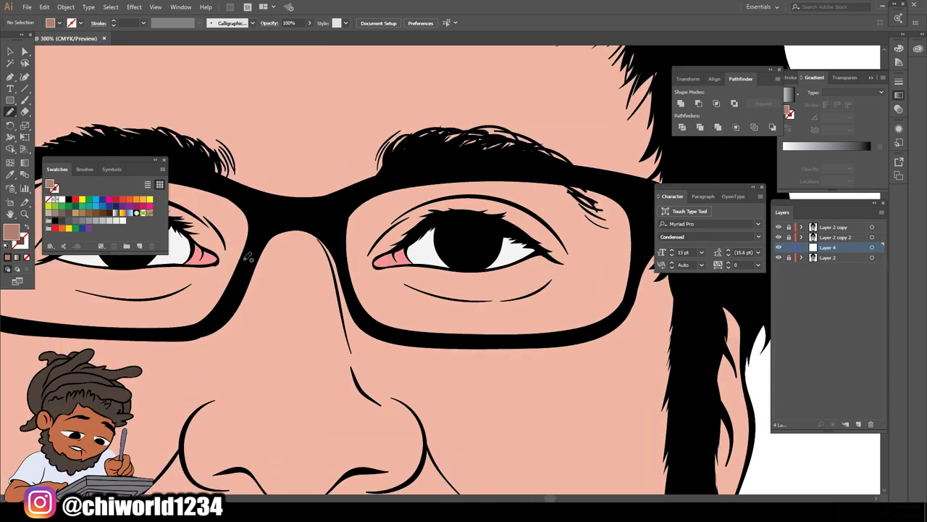
pyautogui.press('i')
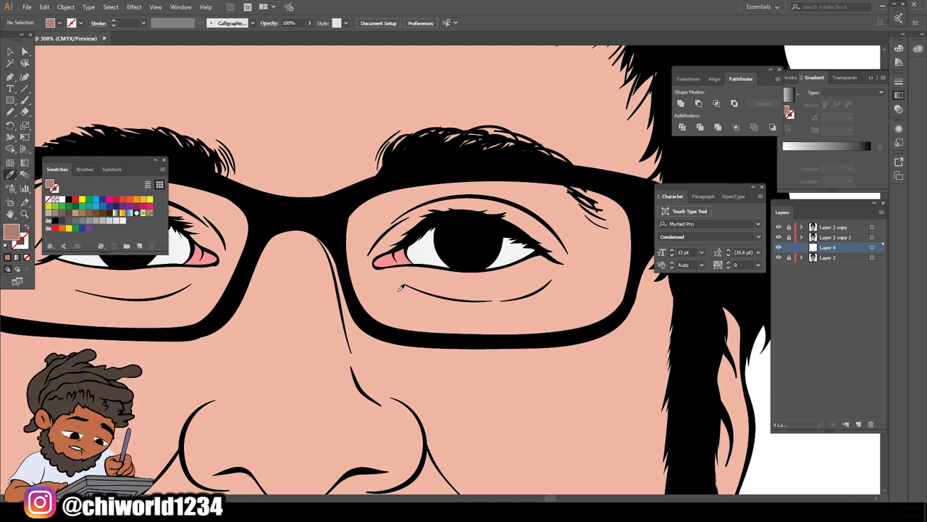
pyautogui.click(399, 292)
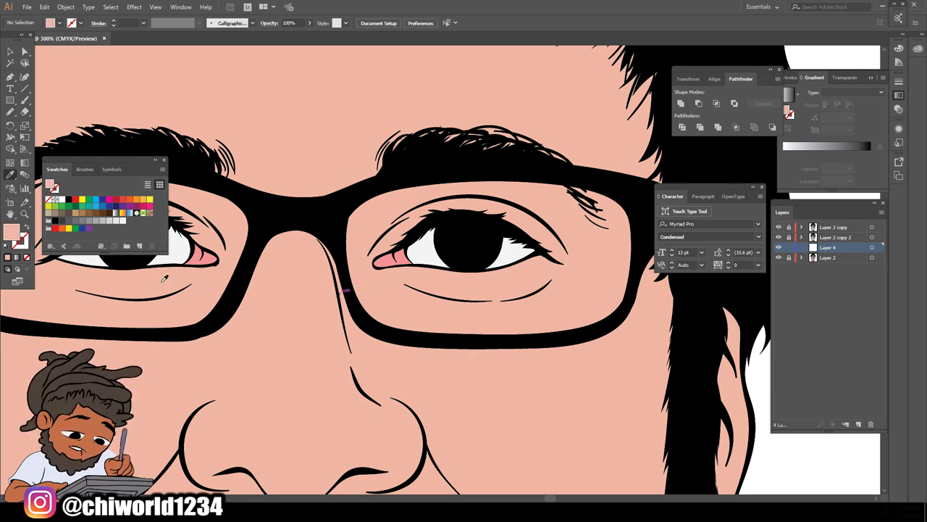
pyautogui.doubleClick(12, 233)
pyautogui.moveTo(596, 366)
pyautogui.mouseDown()
pyautogui.moveTo(601, 386)
pyautogui.moveTo(585, 375)
pyautogui.mouseUp()
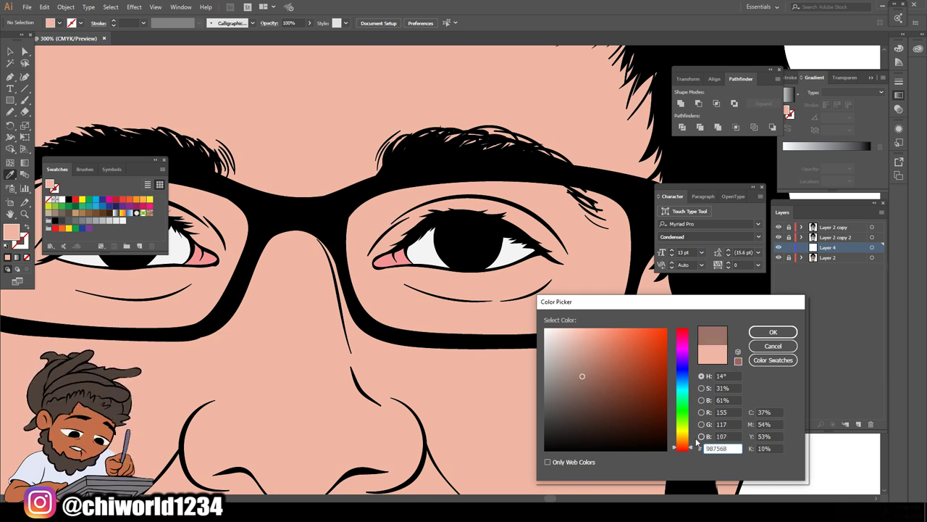
pyautogui.moveTo(687, 449); pyautogui.dragTo(686, 450)
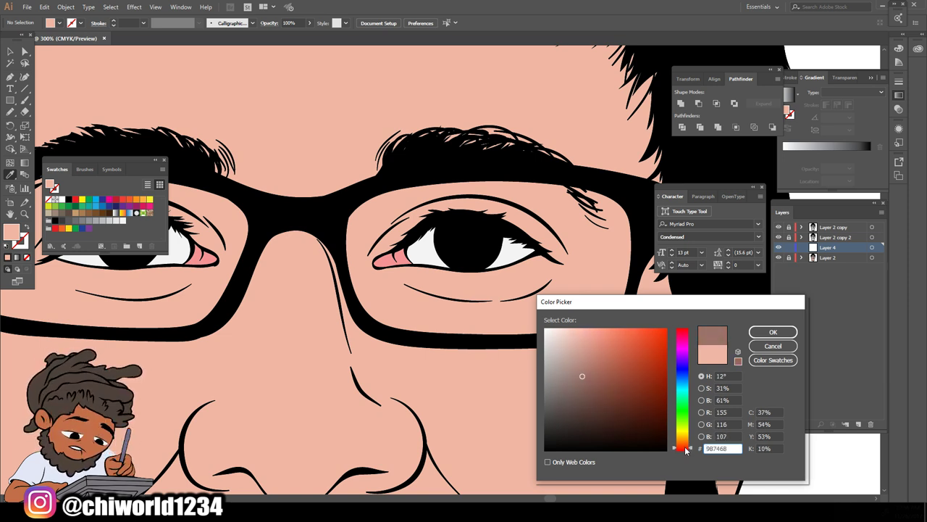
pyautogui.click(772, 332)
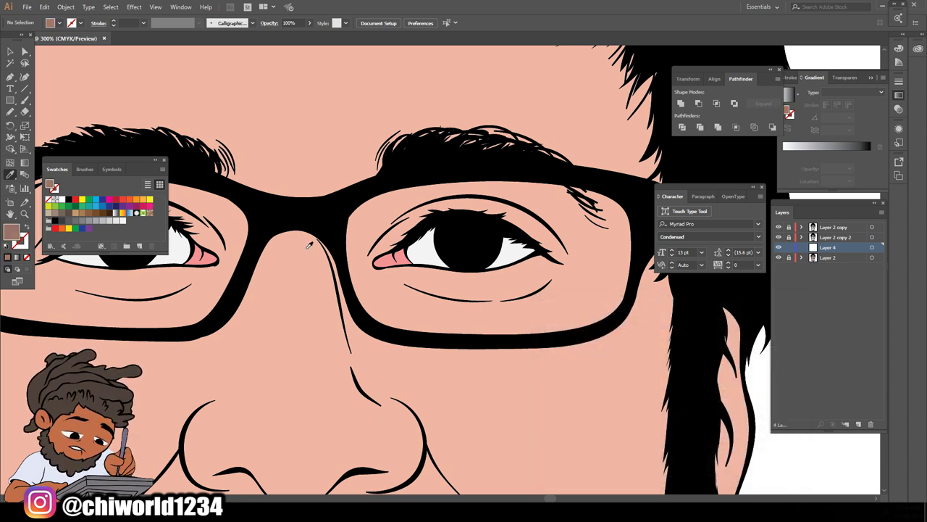
# Draw filled shadow shapes with the Pencil tool inside both glasses lenses, covering the inner corners, upper lids and under-eye areas
pyautogui.hotkey('shift', 'b')
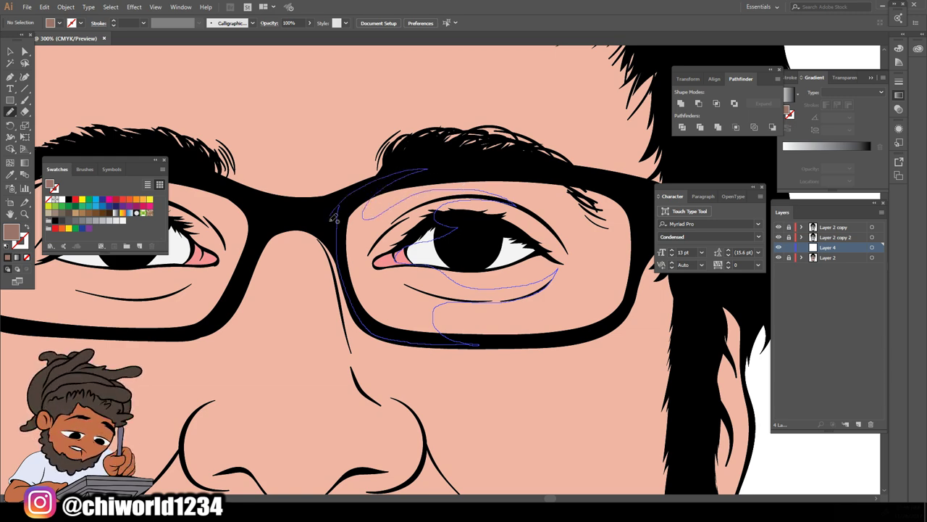
pyautogui.moveTo(335, 216); pyautogui.dragTo(336, 217)
pyautogui.scroll(-4, 532, 329)
pyautogui.scroll(3, 522, 330)
pyautogui.scroll(5, 512, 328)
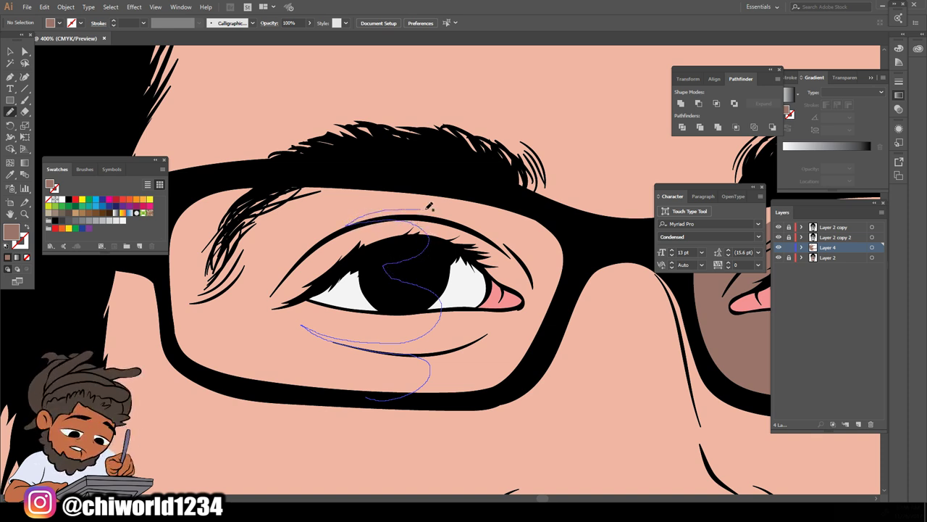
pyautogui.moveTo(535, 204)
pyautogui.mouseDown()
pyautogui.moveTo(566, 223)
pyautogui.moveTo(570, 287)
pyautogui.moveTo(530, 366)
pyautogui.moveTo(505, 392)
pyautogui.mouseUp()
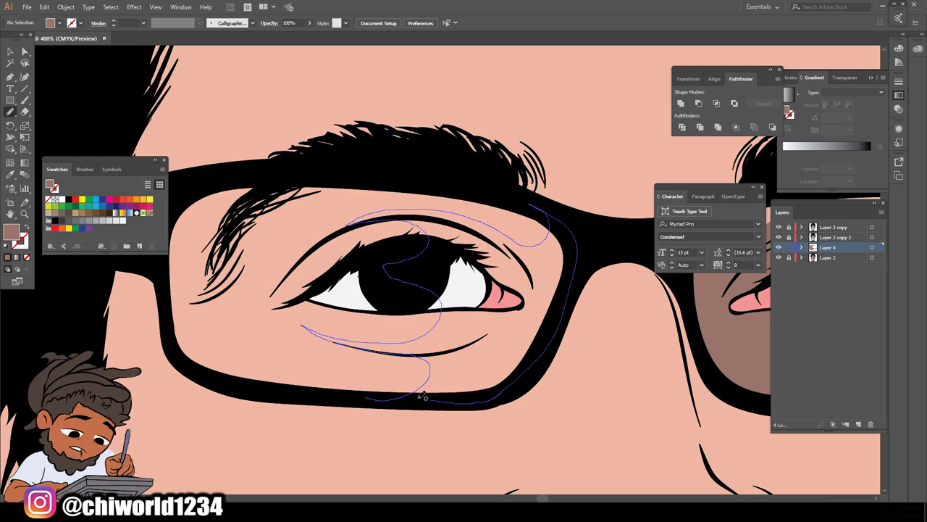
# Examine the shadows around both eyes against the whole face and up close
pyautogui.hotkey('ctrl', '-')
pyautogui.hotkey('ctrl', '-')
pyautogui.hotkey('ctrl', '-')
pyautogui.hotkey('ctrl', '-')
pyautogui.hotkey('ctrl', '-')
pyautogui.hotkey('ctrl', '-')
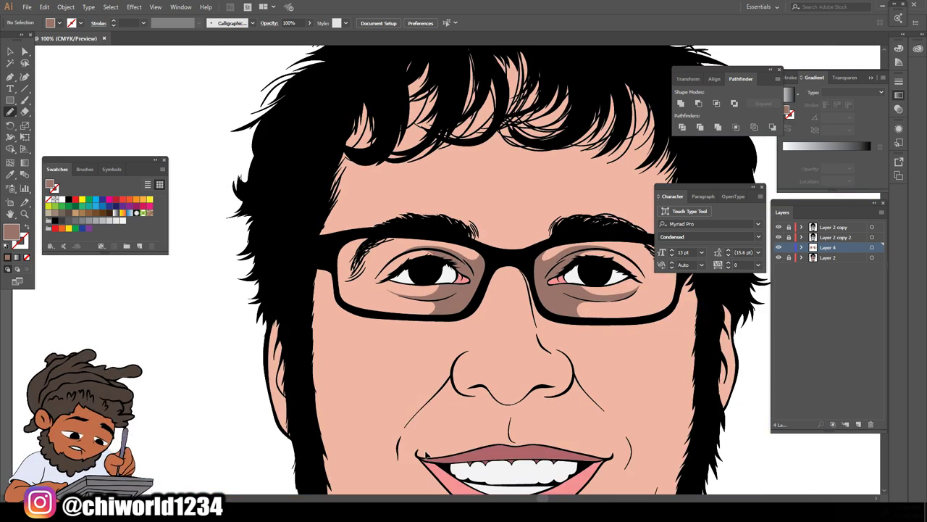
pyautogui.hotkey('ctrl', '+')
pyautogui.hotkey('ctrl', '+')
pyautogui.hotkey('ctrl', '+')
pyautogui.hotkey('ctrl', '+')
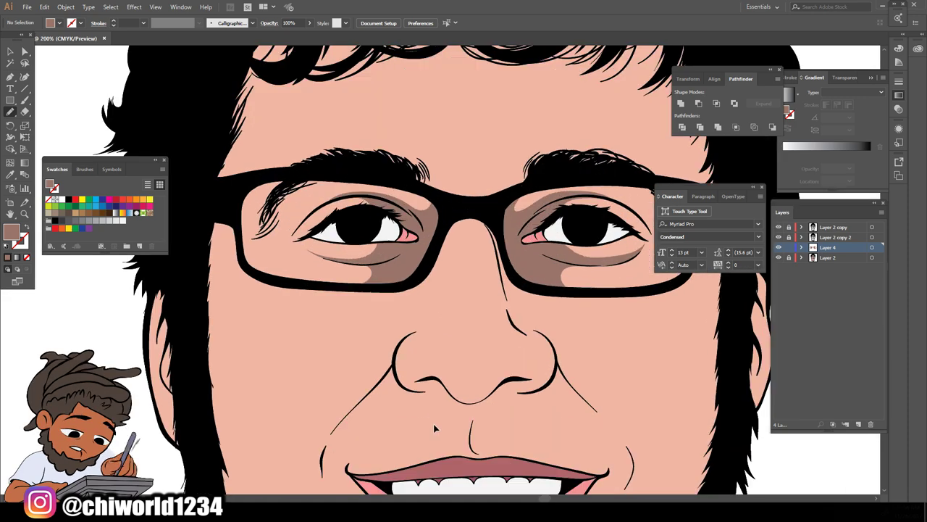
pyautogui.scroll(2, 438, 422)
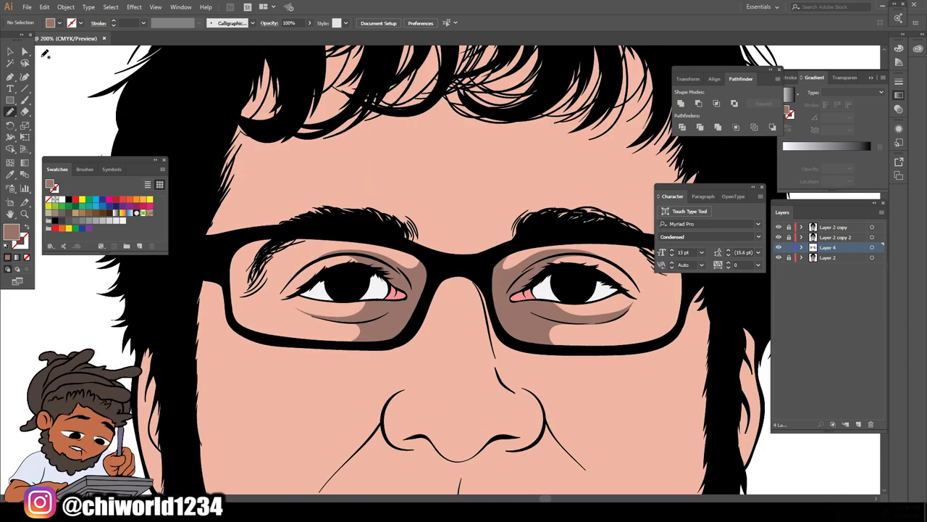
# Select both eye shadow shapes and open Recolor Artwork for them with the Color Harmony preset
pyautogui.click(11, 51)
pyautogui.moveTo(256, 148)
pyautogui.mouseDown()
pyautogui.moveTo(642, 352)
pyautogui.moveTo(643, 367)
pyautogui.mouseUp()
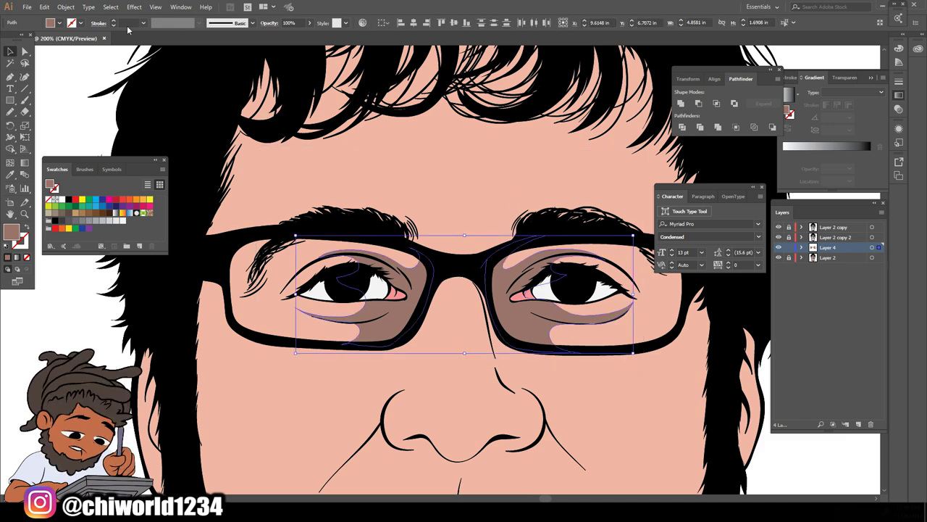
pyautogui.click(43, 7)
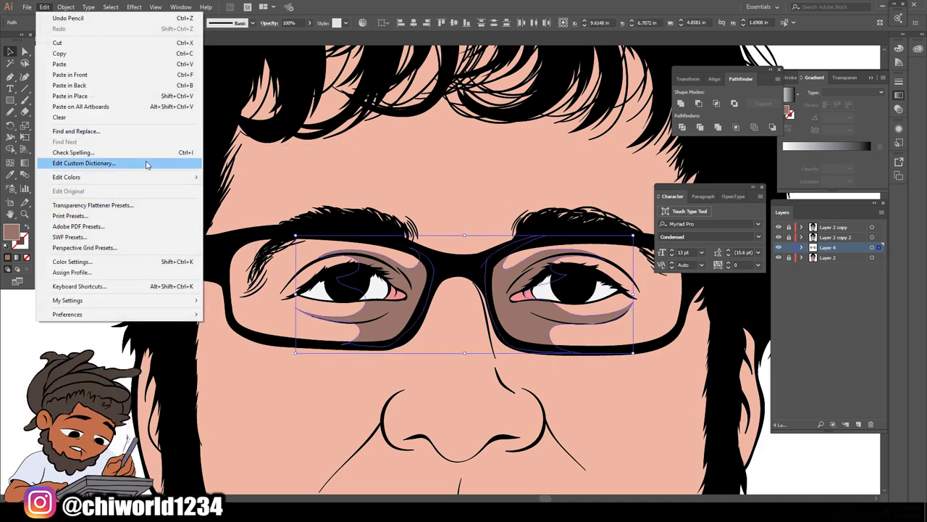
pyautogui.moveTo(169, 178)
pyautogui.moveTo(261, 192)
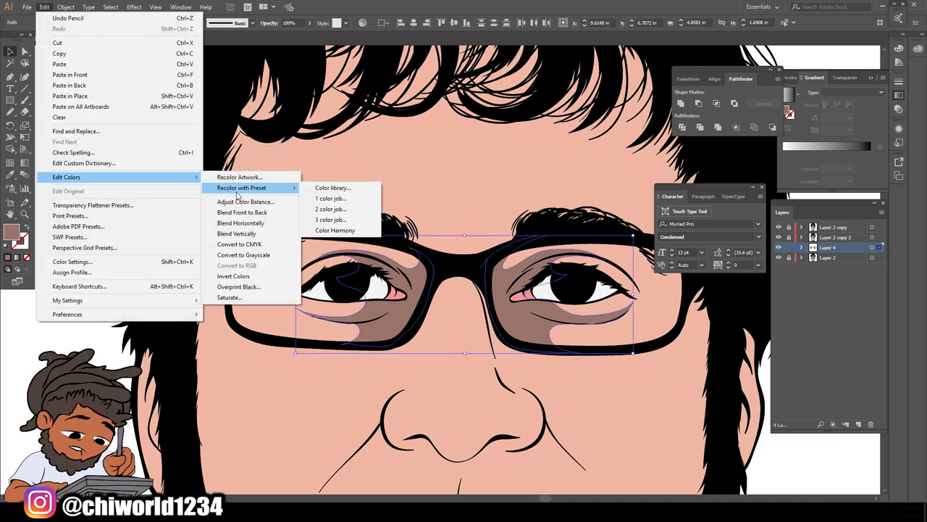
pyautogui.click(335, 230)
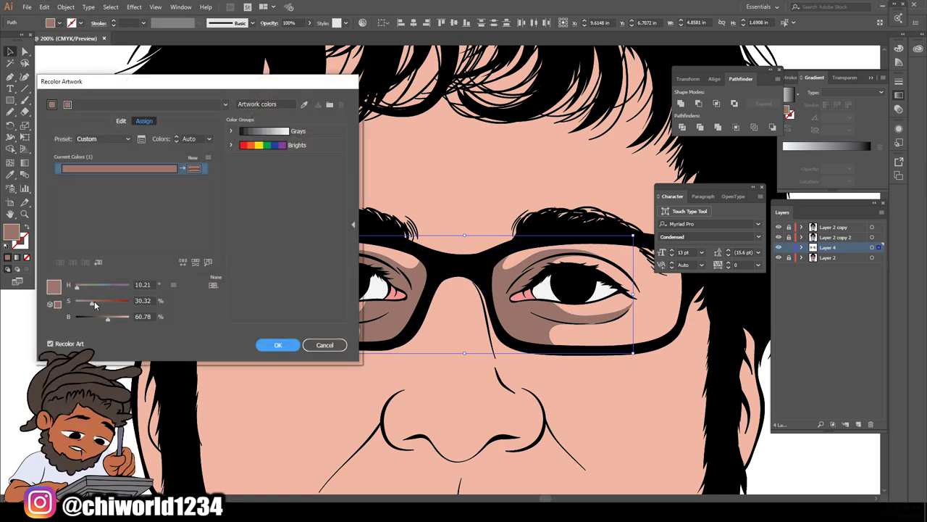
# Recolor the selected shadow shapes around both eyes to hue 0°, saturation 33% and brightness 60%
pyautogui.click(94, 301)
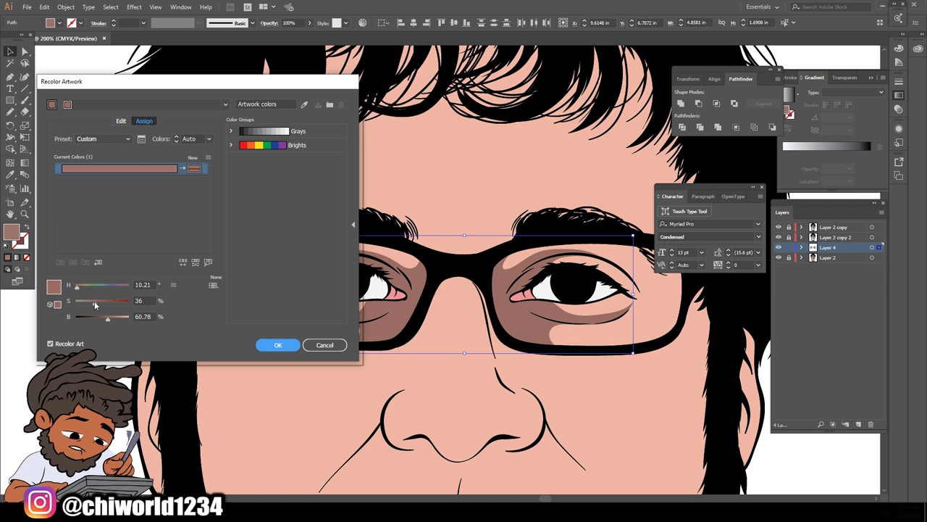
pyautogui.moveTo(80, 287); pyautogui.dragTo(79, 287)
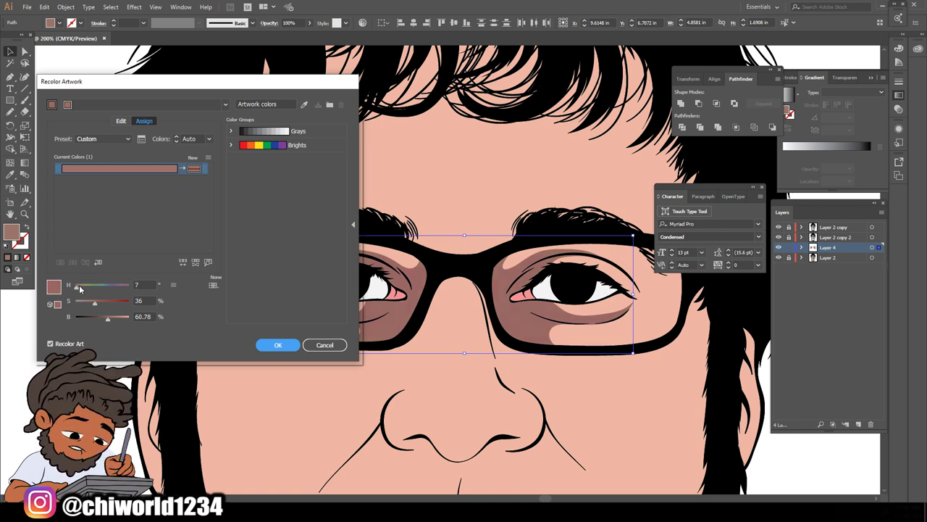
pyautogui.click(92, 302)
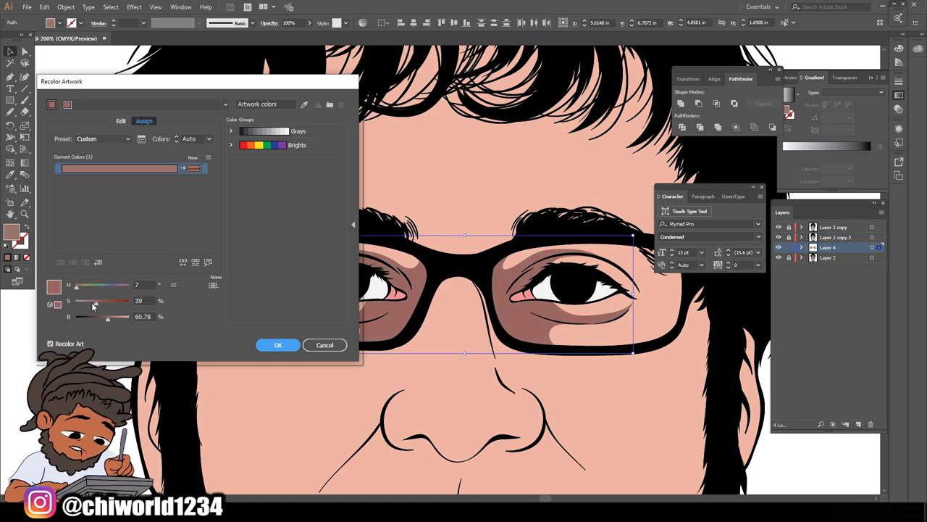
pyautogui.click(105, 316)
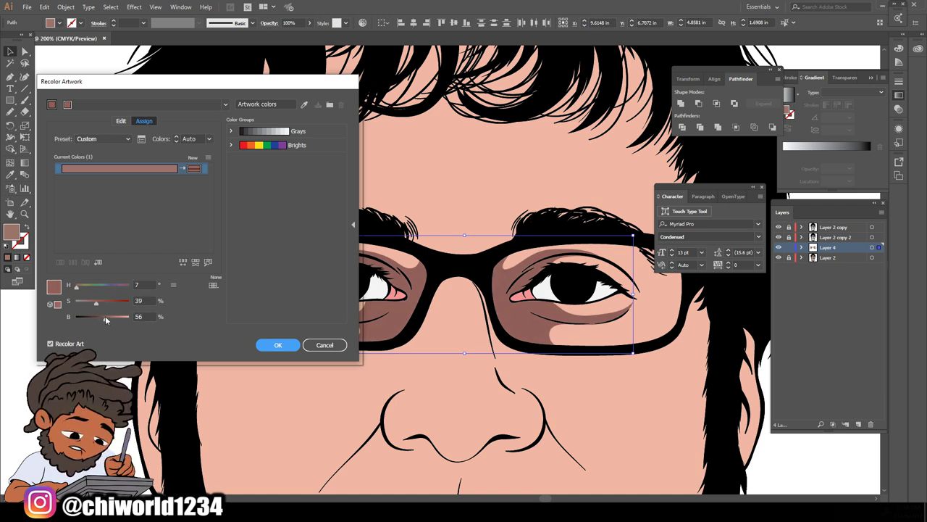
pyautogui.moveTo(106, 317); pyautogui.dragTo(108, 316)
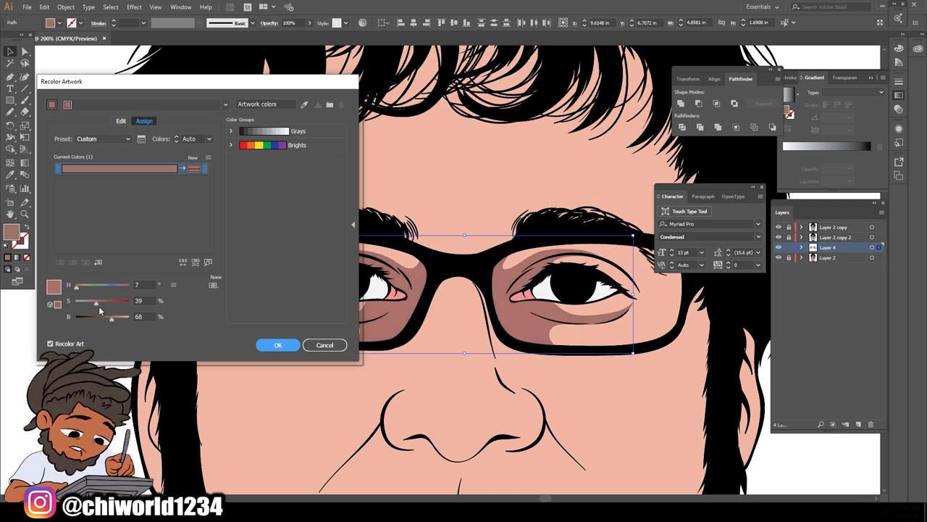
pyautogui.moveTo(96, 304); pyautogui.dragTo(92, 304)
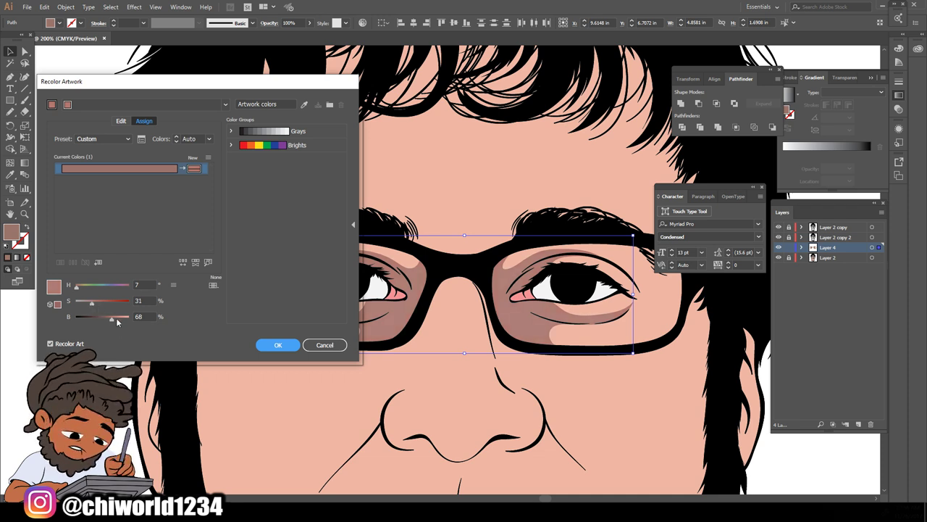
pyautogui.click(116, 317)
pyautogui.click(113, 316)
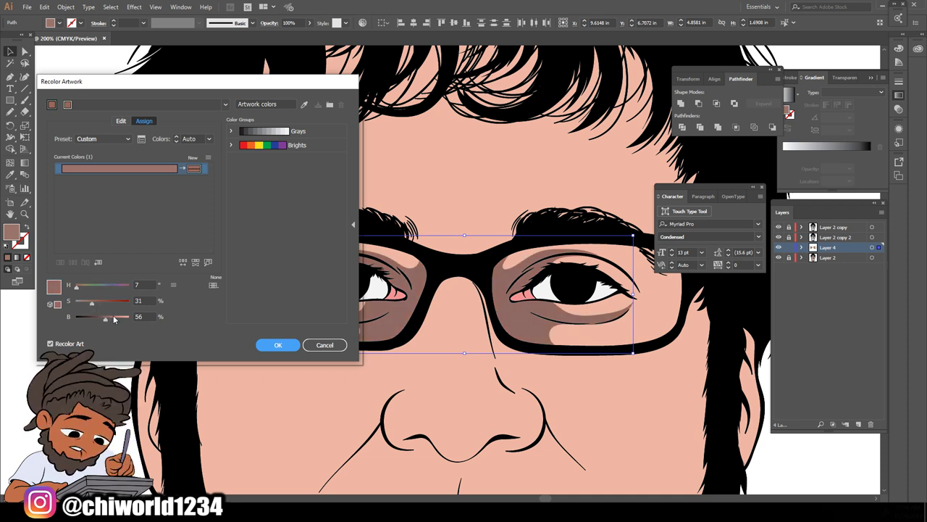
pyautogui.click(91, 301)
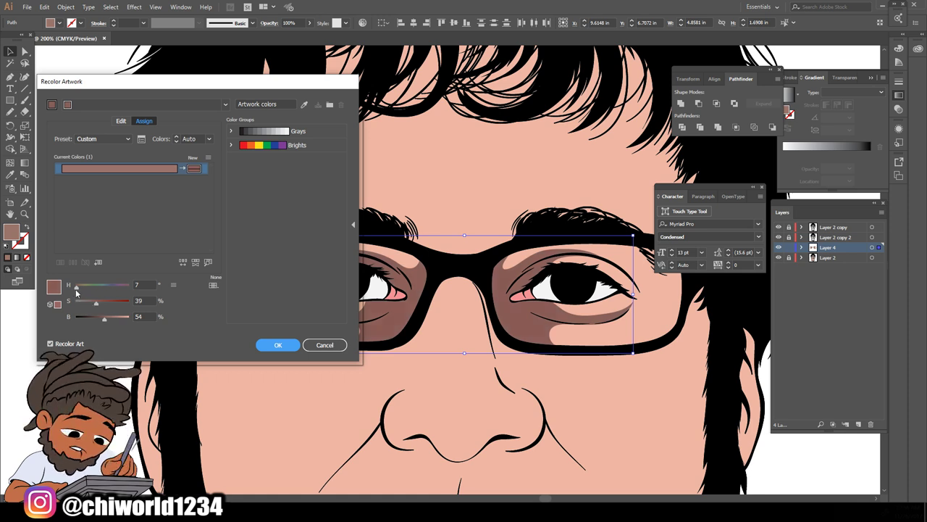
pyautogui.moveTo(77, 289); pyautogui.dragTo(106, 318)
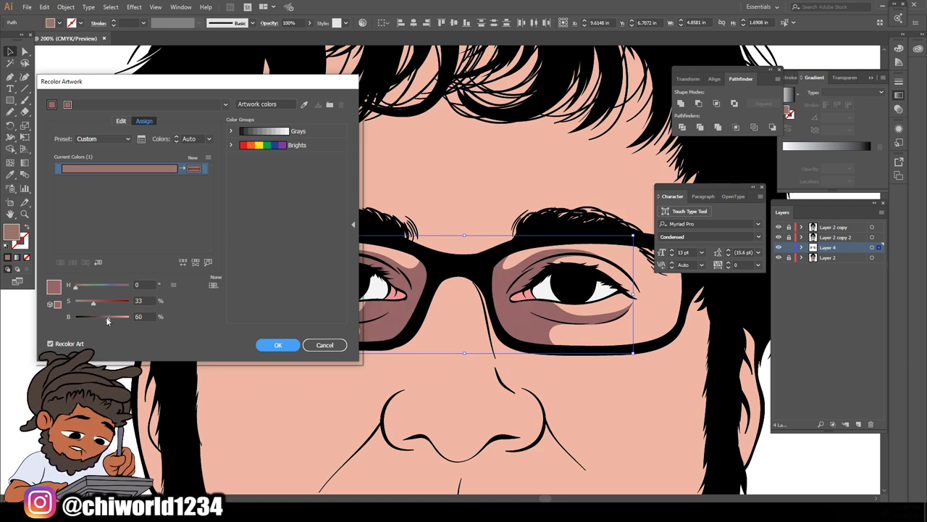
pyautogui.moveTo(106, 318); pyautogui.dragTo(108, 319)
pyautogui.click(277, 344)
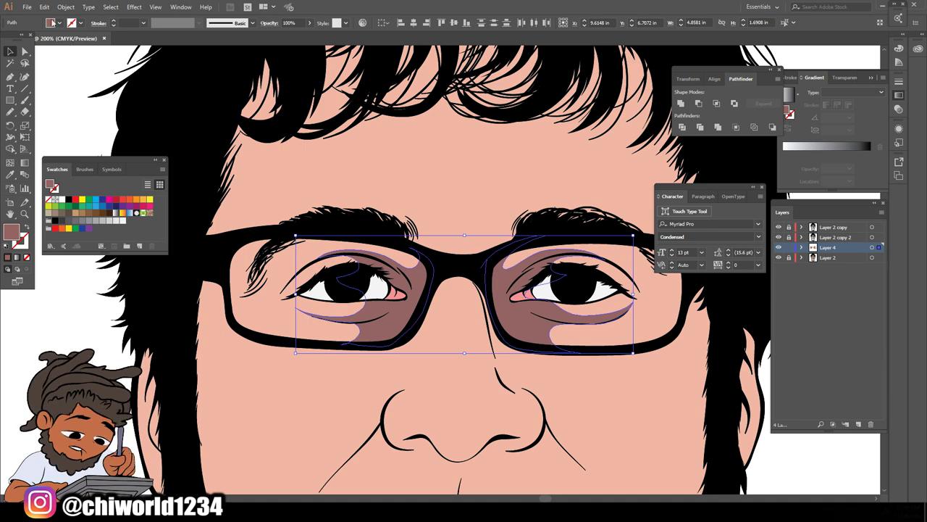
# Adjust the eye shadows' color balance to cyan -9, magenta -1, yellow 1 and black -7, and deselect them
pyautogui.click(44, 6)
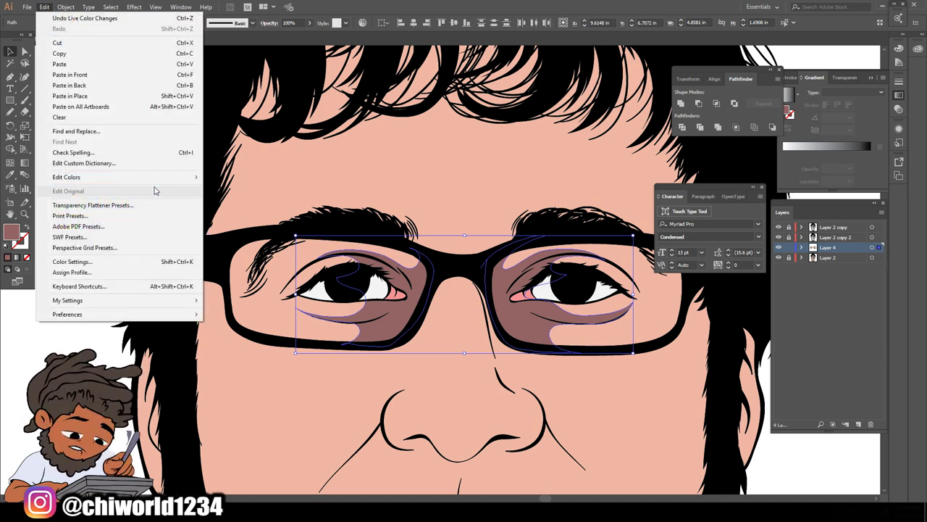
pyautogui.moveTo(177, 181)
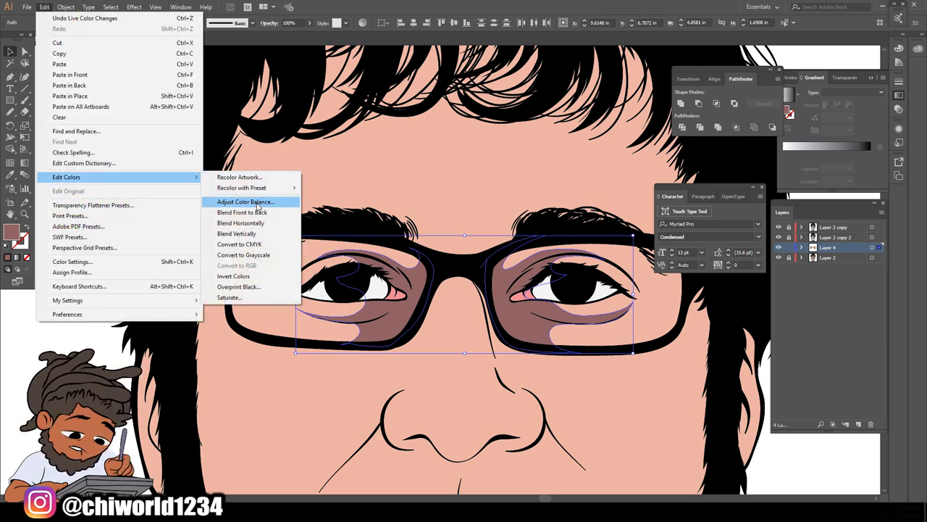
pyautogui.click(257, 204)
pyautogui.click(14, 163)
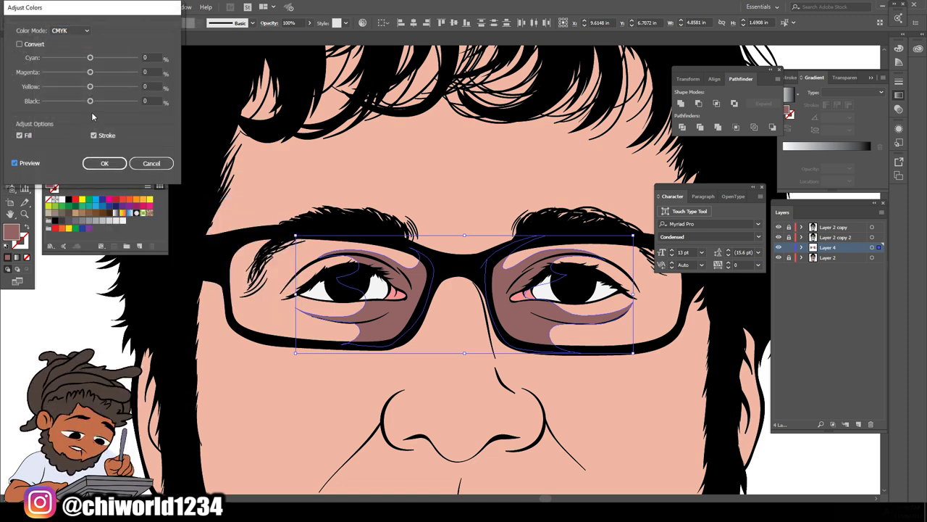
pyautogui.click(91, 88)
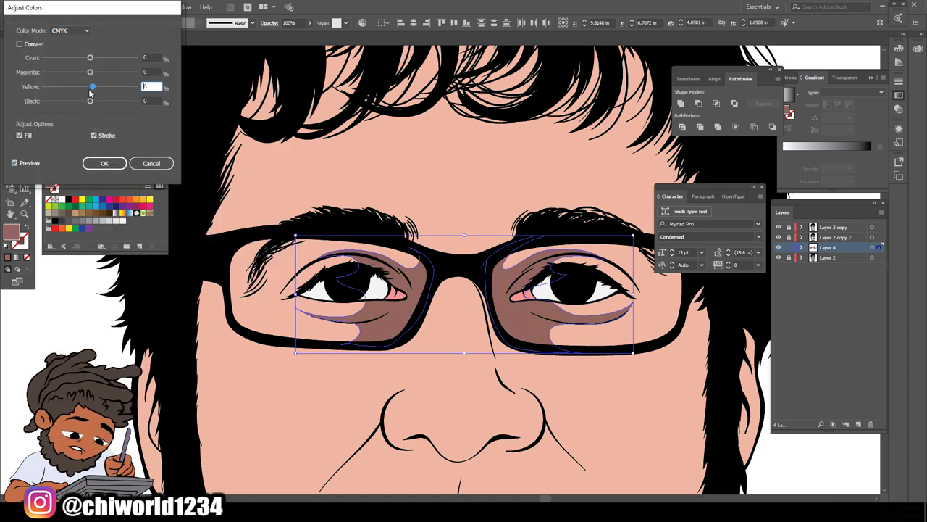
pyautogui.click(92, 74)
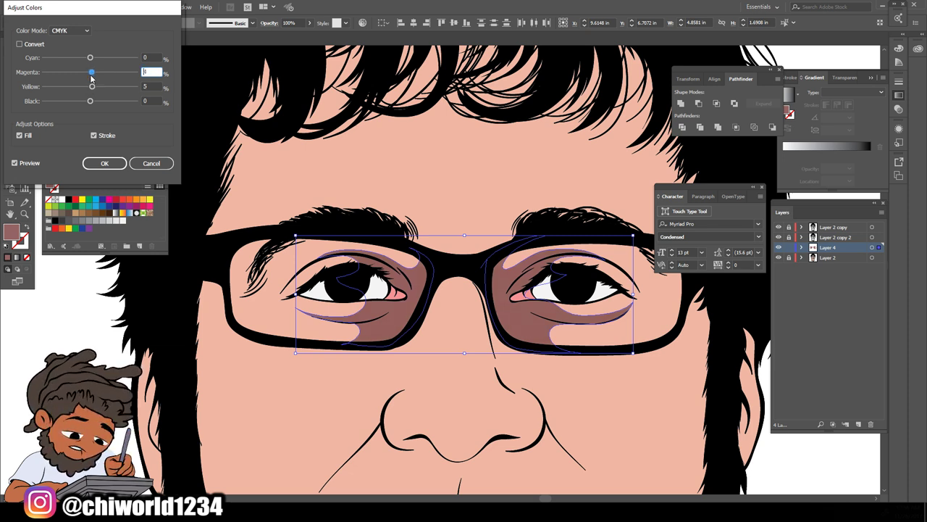
pyautogui.click(91, 58)
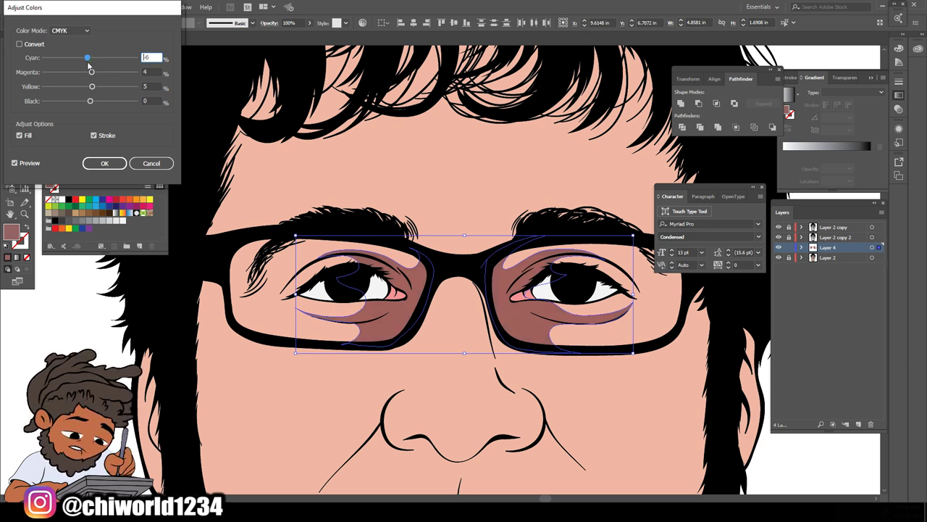
pyautogui.click(90, 101)
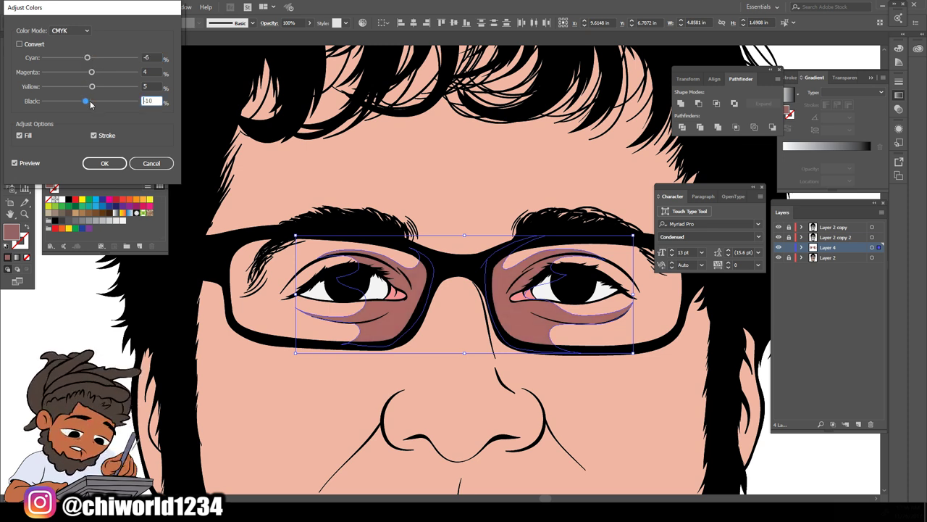
pyautogui.click(93, 88)
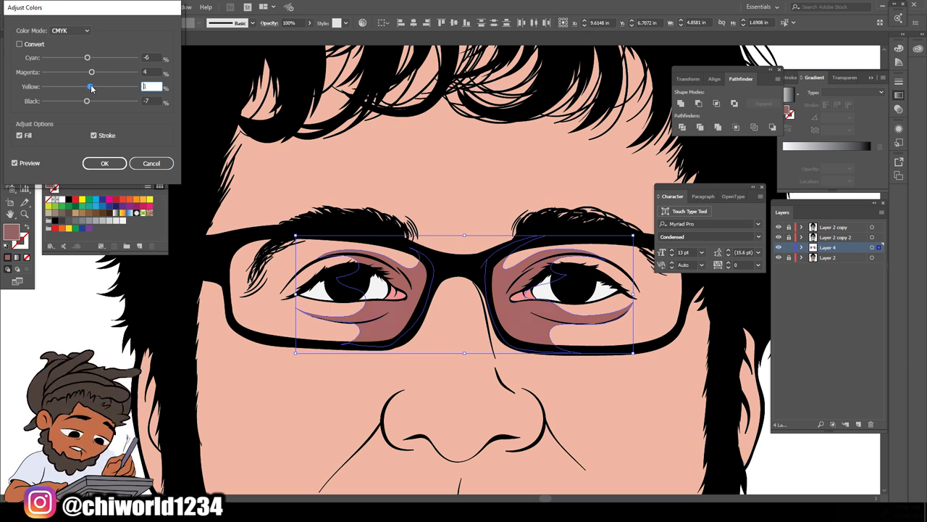
pyautogui.moveTo(91, 73); pyautogui.dragTo(95, 76)
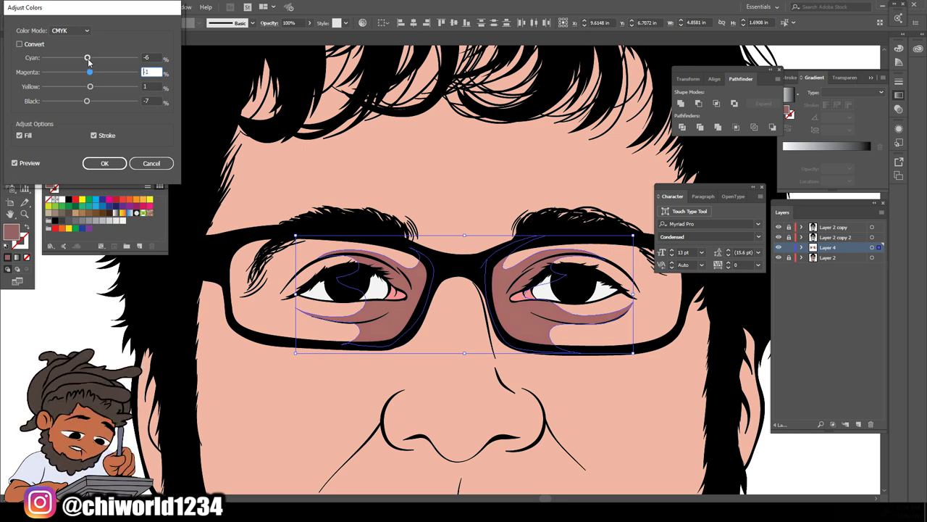
pyautogui.click(87, 58)
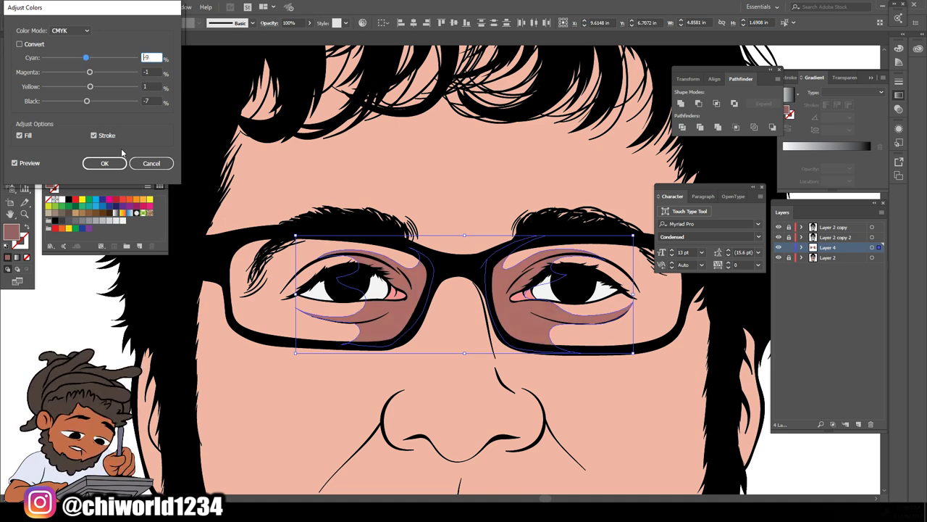
pyautogui.click(104, 163)
pyautogui.click(246, 410)
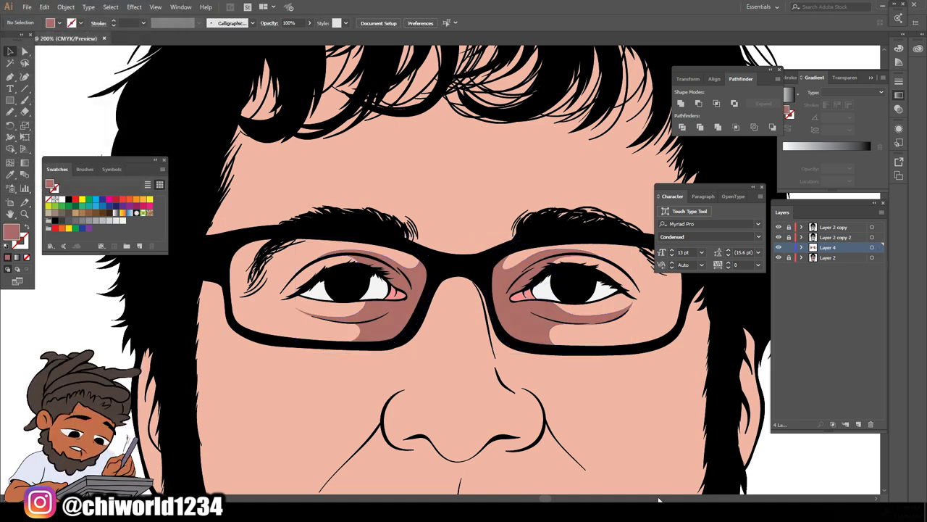
# Draw a closed shadow shape with the Pencil tool along the underside of the nose, around both nostrils and the tip
pyautogui.hotkey('ctrl', '-')
pyautogui.hotkey('ctrl', '-')
pyautogui.hotkey('ctrl', '-')
pyautogui.hotkey('ctrl', '-')
pyautogui.hotkey('ctrl', '1')
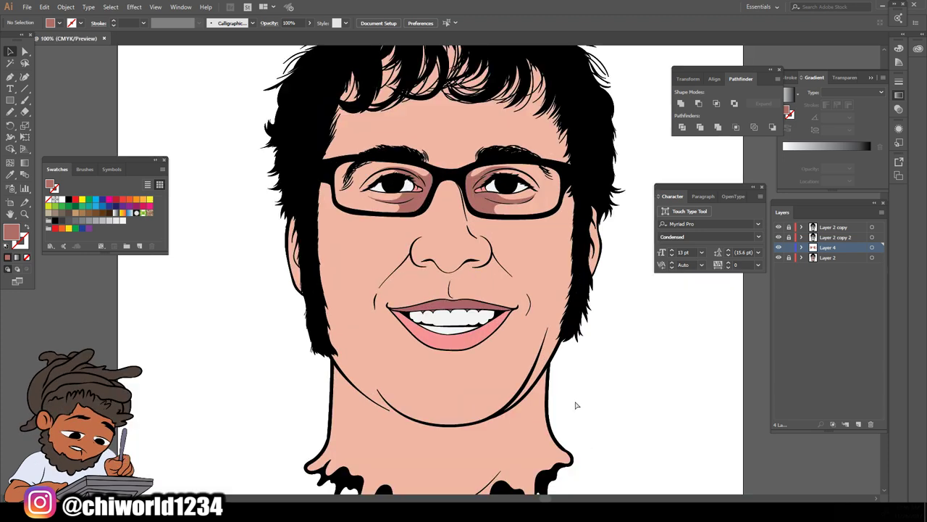
pyautogui.hotkey('ctrl', '+')
pyautogui.hotkey('ctrl', '+')
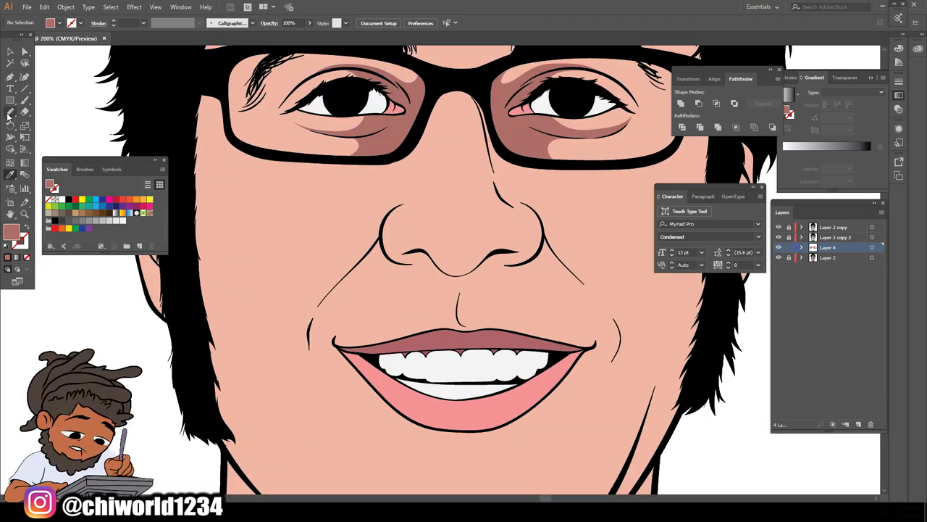
pyautogui.click(9, 114)
pyautogui.hotkey('ctrl', '+')
pyautogui.hotkey('ctrl', '+')
pyautogui.hotkey('ctrl', '+')
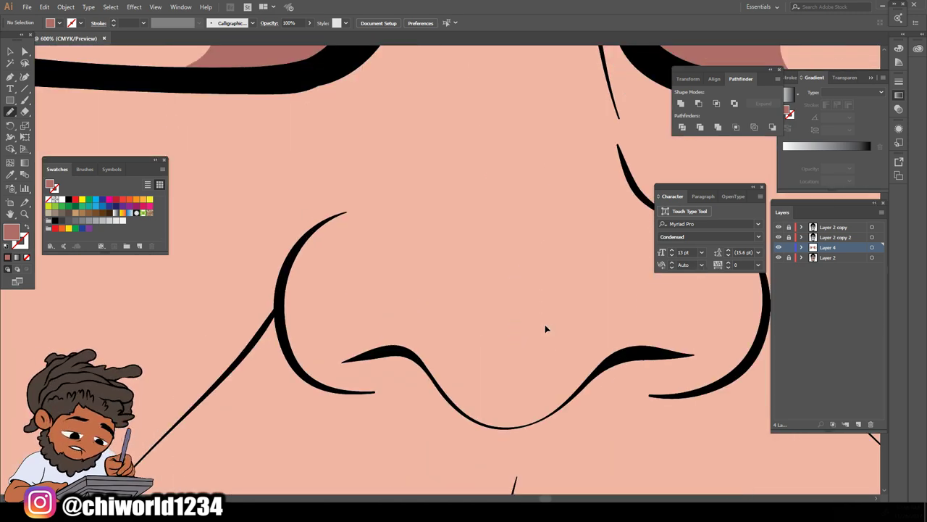
pyautogui.hscroll(2, 546, 329)
pyautogui.moveTo(712, 323); pyautogui.dragTo(681, 354)
pyautogui.moveTo(628, 342); pyautogui.dragTo(566, 336)
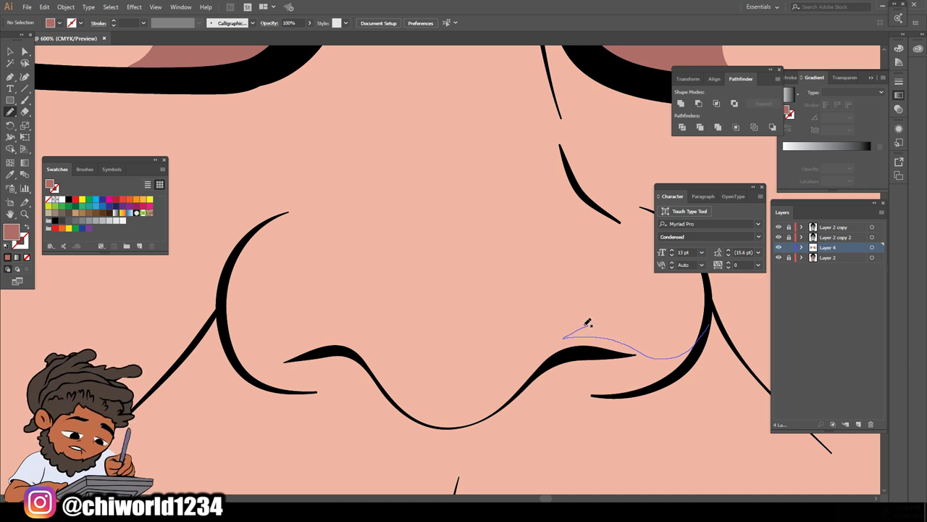
pyautogui.moveTo(493, 380)
pyautogui.mouseDown()
pyautogui.moveTo(464, 398)
pyautogui.moveTo(432, 397)
pyautogui.moveTo(392, 371)
pyautogui.moveTo(402, 395)
pyautogui.moveTo(359, 343)
pyautogui.moveTo(327, 331)
pyautogui.mouseUp()
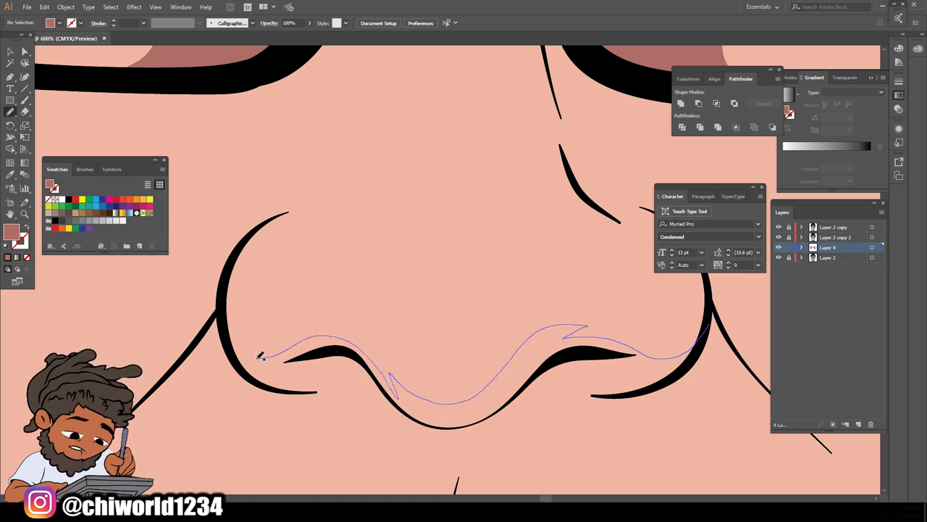
pyautogui.moveTo(233, 347)
pyautogui.mouseDown()
pyautogui.moveTo(239, 371)
pyautogui.moveTo(320, 397)
pyautogui.moveTo(372, 380)
pyautogui.moveTo(427, 429)
pyautogui.moveTo(511, 425)
pyautogui.moveTo(526, 408)
pyautogui.moveTo(687, 372)
pyautogui.moveTo(708, 330)
pyautogui.mouseUp()
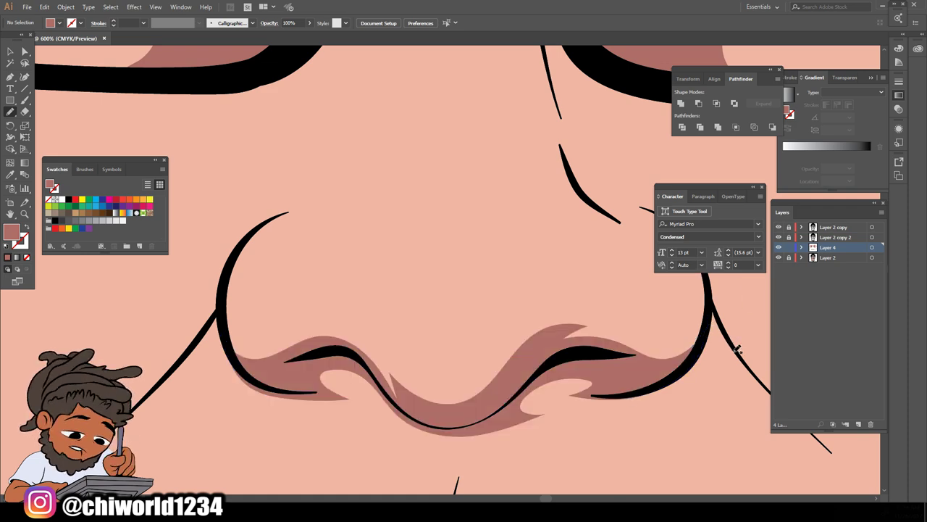
# Examine the eye and nose shading across the whole portrait from hair to neck
pyautogui.hotkey('ctrl', '-')
pyautogui.hotkey('ctrl', '-')
pyautogui.hotkey('ctrl', '-')
pyautogui.hotkey('ctrl', '-')
pyautogui.hotkey('ctrl', '-')
pyautogui.hotkey('ctrl', '-')
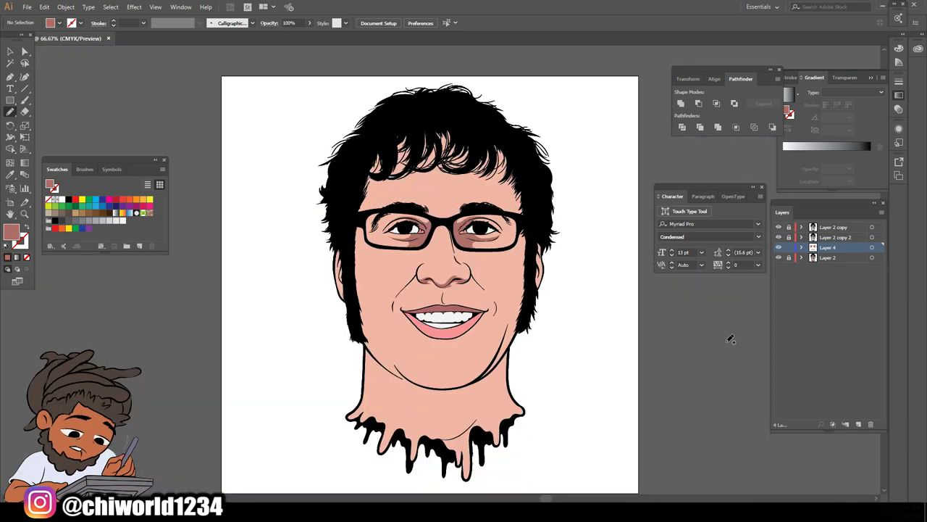
pyautogui.scroll(-3, 621, 337)
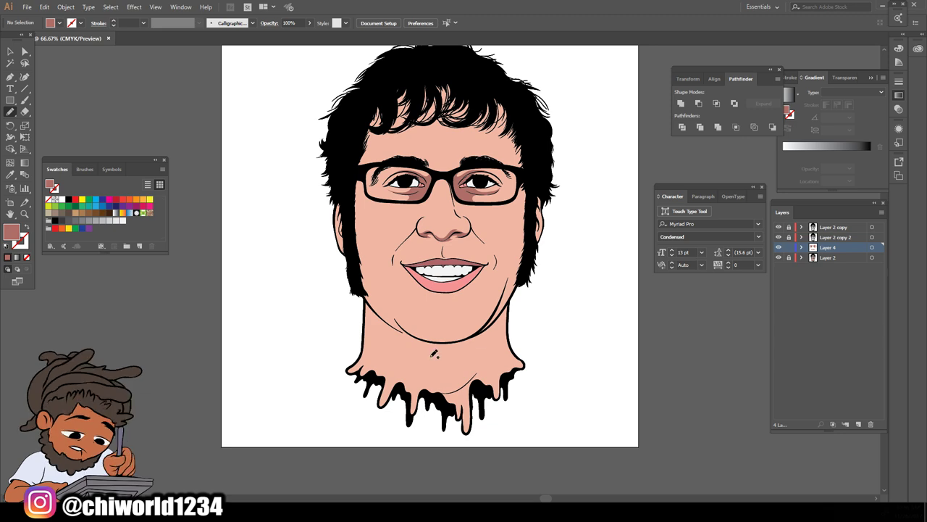
pyautogui.scroll(6, 521, 256)
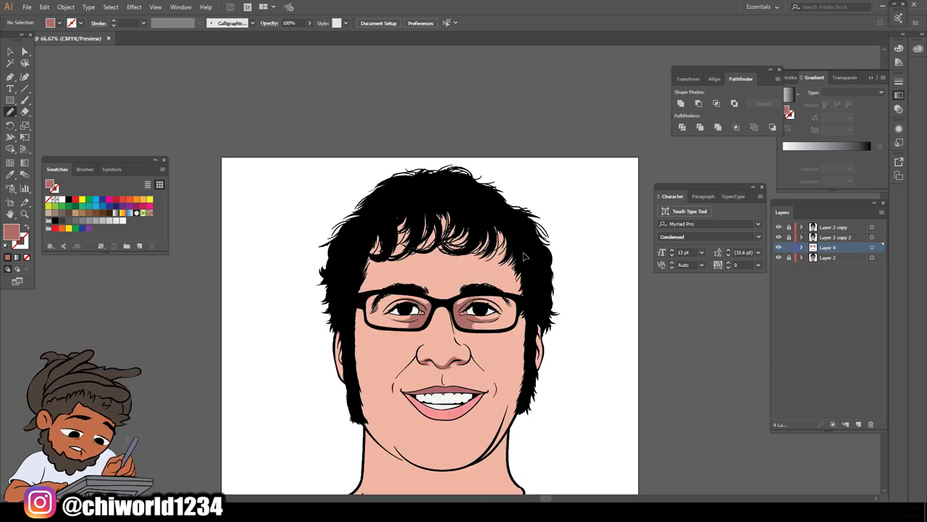
# Draw freehand shadow shapes on the forehead skin beneath the fringe and temple hair on the right side of the portrait
pyautogui.hotkey('ctrl', '+')
pyautogui.hotkey('ctrl', '+')
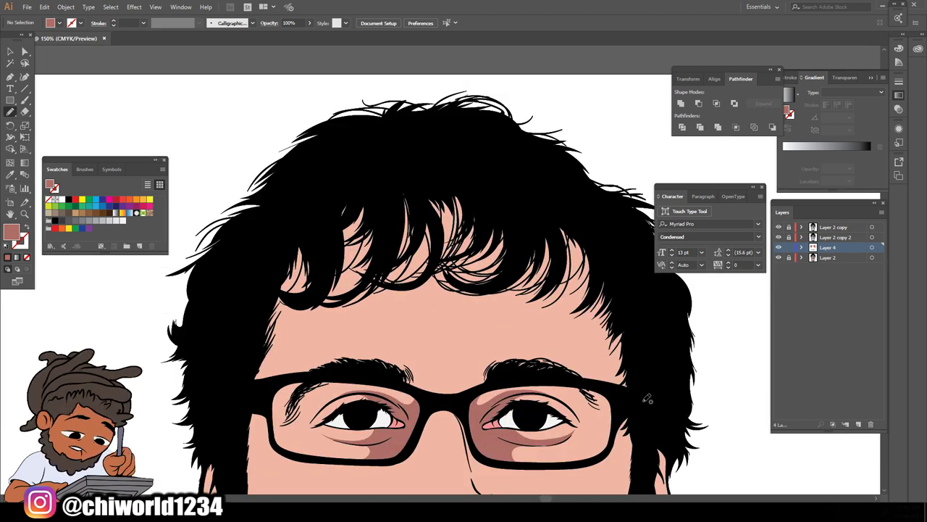
pyautogui.moveTo(639, 327); pyautogui.dragTo(614, 384)
pyautogui.moveTo(613, 345)
pyautogui.mouseDown()
pyautogui.moveTo(616, 262)
pyautogui.moveTo(557, 303)
pyautogui.moveTo(580, 265)
pyautogui.moveTo(567, 226)
pyautogui.moveTo(560, 242)
pyautogui.moveTo(493, 286)
pyautogui.moveTo(525, 215)
pyautogui.moveTo(586, 210)
pyautogui.moveTo(642, 352)
pyautogui.moveTo(616, 380)
pyautogui.mouseUp()
pyautogui.hotkey('ctrl', '-')
pyautogui.hotkey('ctrl', '-')
pyautogui.hotkey('ctrl', '=')
pyautogui.hotkey('ctrl', '=')
pyautogui.hotkey('ctrl', '=')
pyautogui.moveTo(591, 356); pyautogui.dragTo(614, 379)
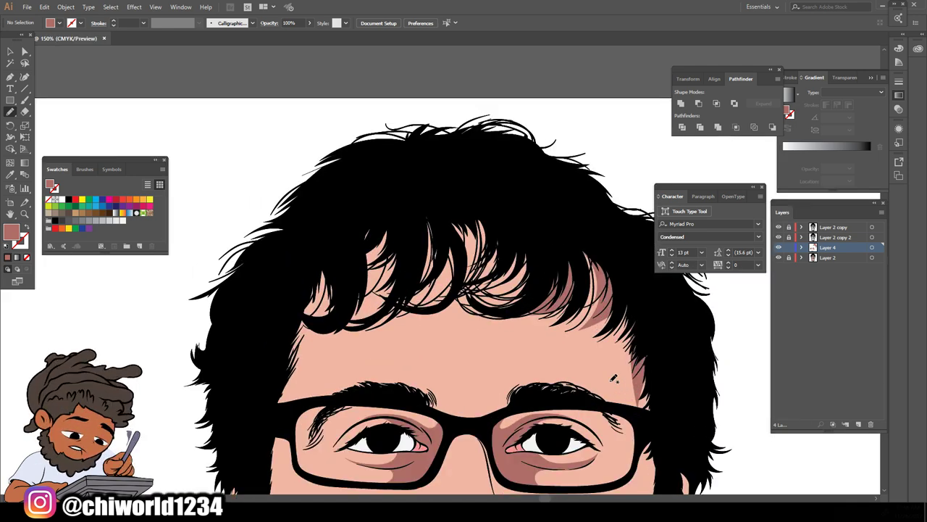
# Draw freehand shadow shapes on the forehead skin between the fringe strands and along the hairline at both temples
pyautogui.moveTo(542, 251)
pyautogui.mouseDown()
pyautogui.moveTo(528, 321)
pyautogui.moveTo(506, 324)
pyautogui.moveTo(514, 305)
pyautogui.moveTo(497, 319)
pyautogui.moveTo(509, 295)
pyautogui.moveTo(437, 226)
pyautogui.moveTo(489, 214)
pyautogui.moveTo(542, 251)
pyautogui.mouseUp()
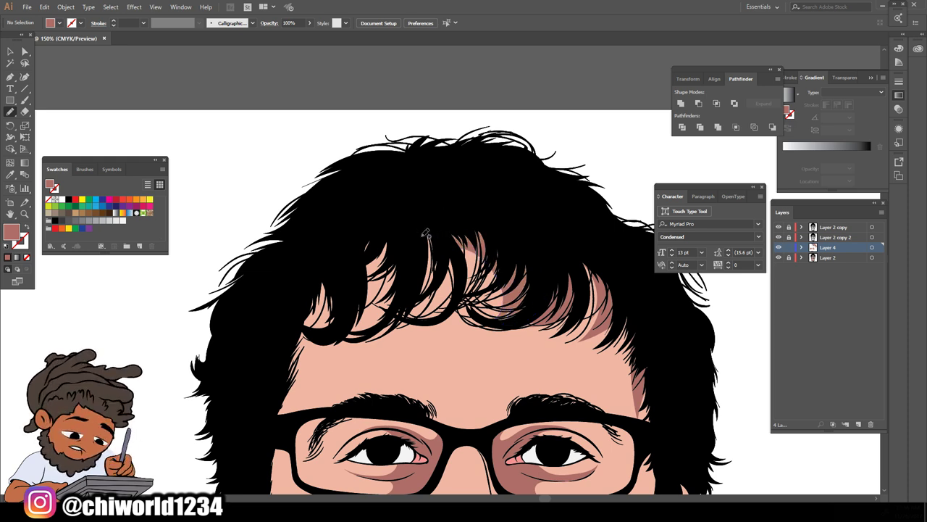
pyautogui.moveTo(457, 227)
pyautogui.mouseDown()
pyautogui.moveTo(455, 274)
pyautogui.moveTo(432, 306)
pyautogui.moveTo(391, 318)
pyautogui.moveTo(432, 264)
pyautogui.moveTo(418, 223)
pyautogui.moveTo(476, 202)
pyautogui.mouseUp()
pyautogui.moveTo(410, 216)
pyautogui.mouseDown()
pyautogui.moveTo(393, 297)
pyautogui.moveTo(339, 326)
pyautogui.moveTo(351, 262)
pyautogui.moveTo(415, 211)
pyautogui.mouseUp()
pyautogui.moveTo(349, 250)
pyautogui.mouseDown()
pyautogui.moveTo(281, 356)
pyautogui.moveTo(349, 252)
pyautogui.mouseUp()
pyautogui.moveTo(308, 303)
pyautogui.mouseDown()
pyautogui.moveTo(298, 383)
pyautogui.moveTo(268, 420)
pyautogui.moveTo(344, 235)
pyautogui.mouseUp()
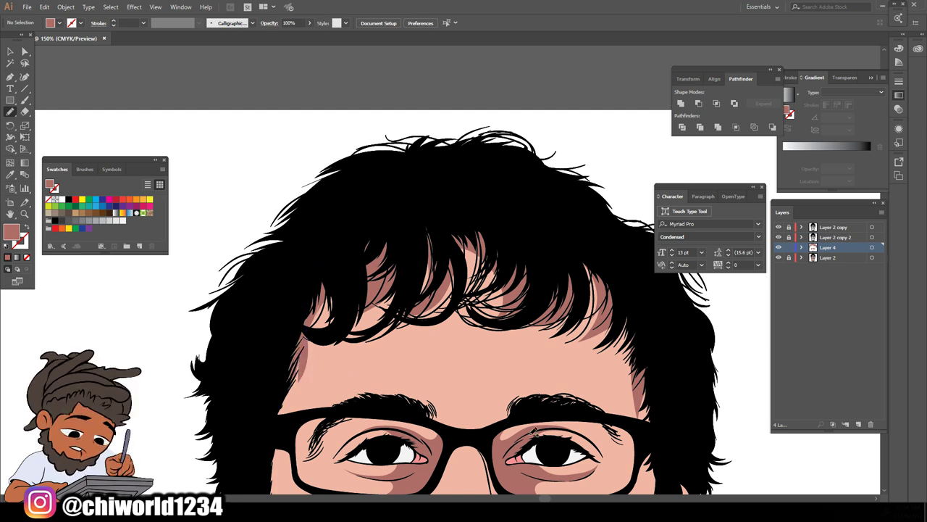
pyautogui.moveTo(661, 441)
pyautogui.mouseDown()
pyautogui.moveTo(641, 390)
pyautogui.moveTo(650, 319)
pyautogui.mouseUp()
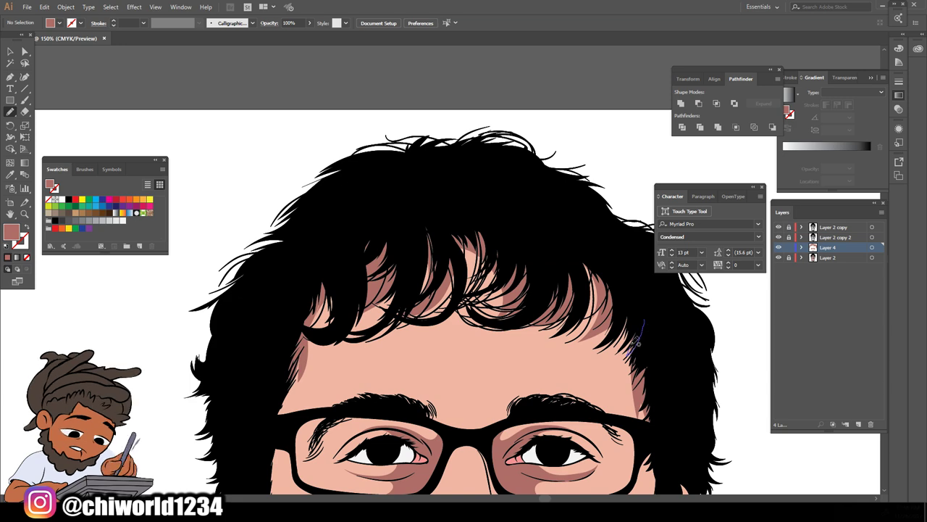
# Draw a closed shadow shape down the right side of the nose, from the bridge to the top of the nostril
pyautogui.hotkey('ctrl', '-')
pyautogui.hotkey('ctrl', '-')
pyautogui.hotkey('ctrl', '-')
pyautogui.hotkey('ctrl', '-')
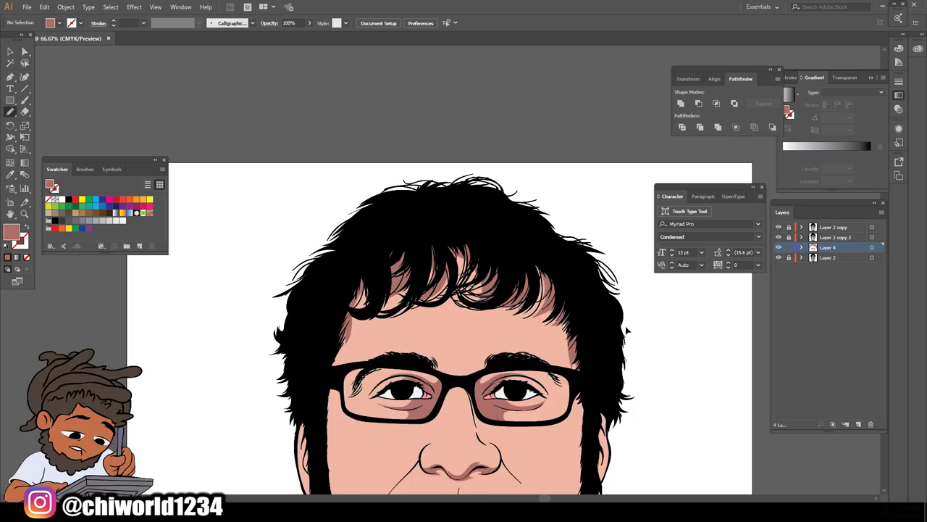
pyautogui.scroll(-4, 536, 340)
pyautogui.hotkey('ctrl', '+')
pyautogui.scroll(4, 507, 339)
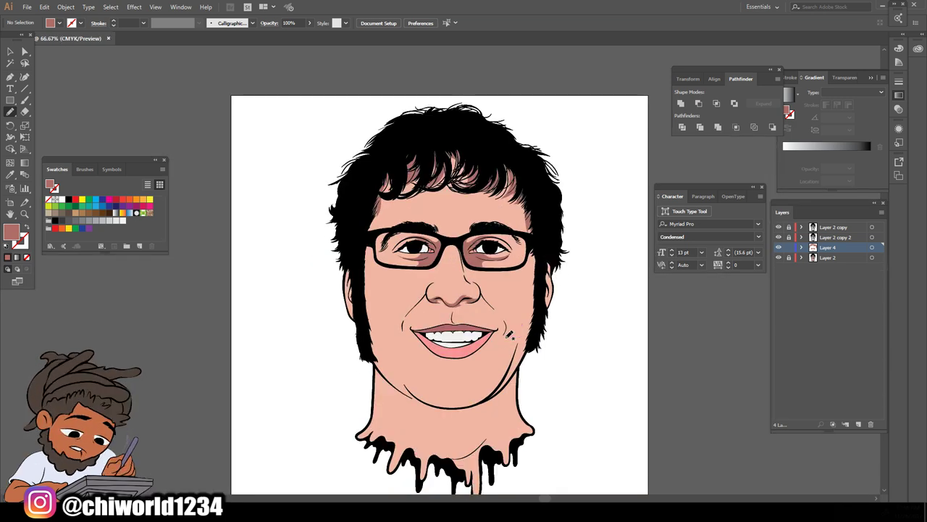
pyautogui.scroll(3, 506, 336)
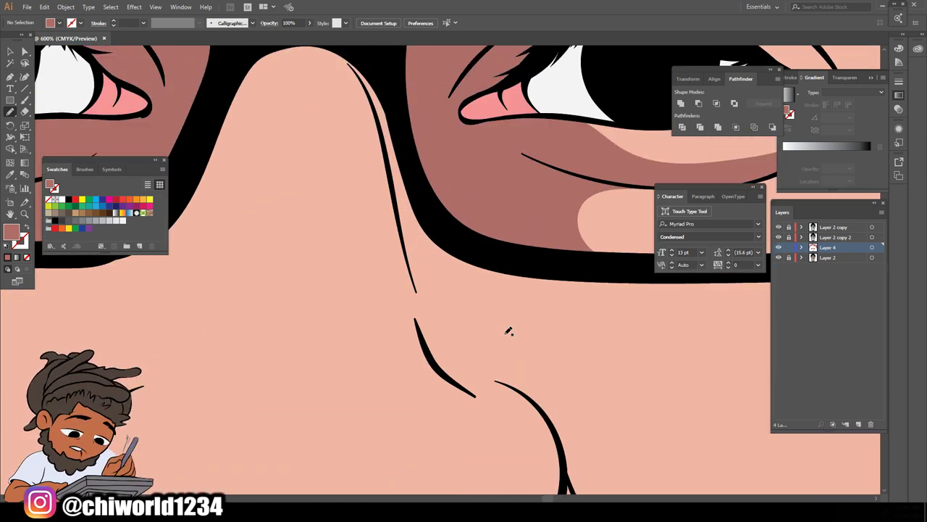
pyautogui.scroll(-1, 508, 331)
pyautogui.moveTo(548, 403)
pyautogui.mouseDown()
pyautogui.moveTo(444, 350)
pyautogui.moveTo(426, 325)
pyautogui.moveTo(365, 50)
pyautogui.moveTo(394, 75)
pyautogui.moveTo(412, 117)
pyautogui.moveTo(450, 309)
pyautogui.moveTo(452, 296)
pyautogui.moveTo(462, 321)
pyautogui.moveTo(513, 360)
pyautogui.moveTo(564, 436)
pyautogui.mouseUp()
pyautogui.scroll(3, 542, 457)
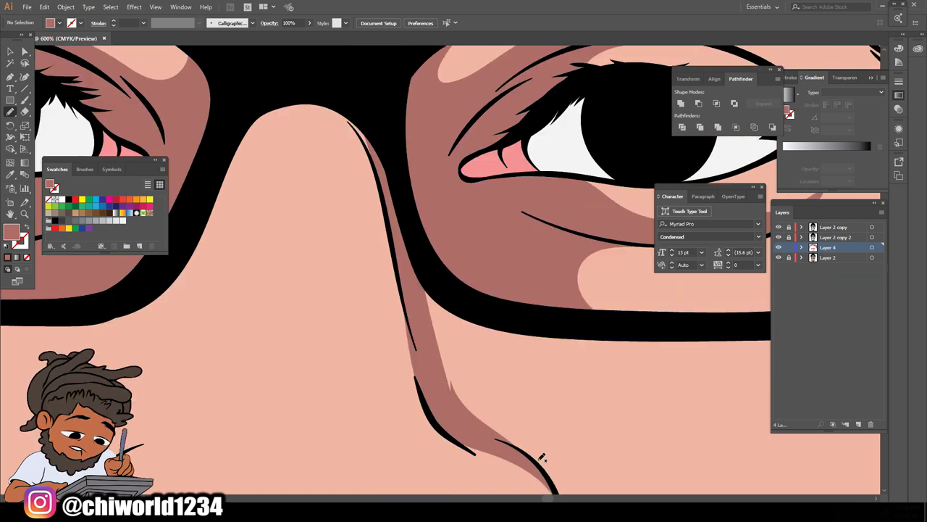
# Draw a curved shadow shape across the top of the nose, directly beneath the bridge of the glasses
pyautogui.scroll(3, 542, 458)
pyautogui.scroll(1, 376, 324)
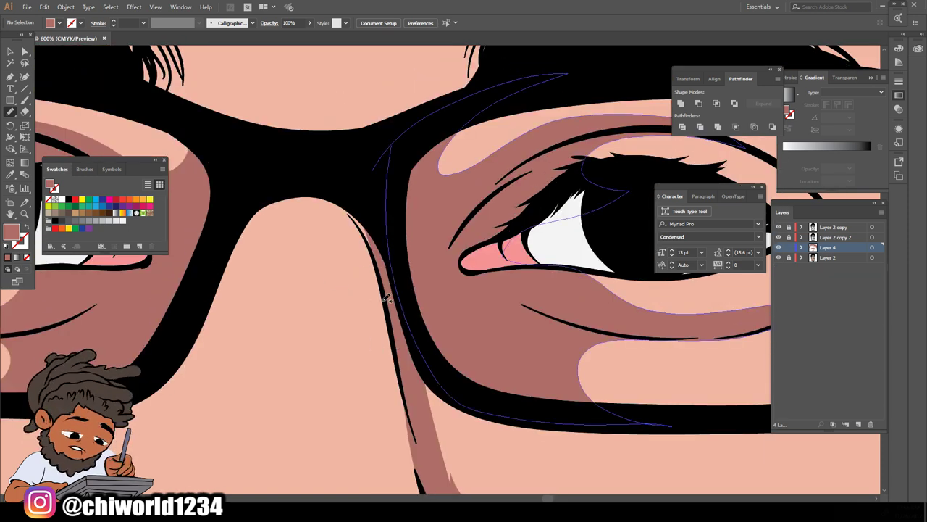
pyautogui.moveTo(365, 260)
pyautogui.mouseDown()
pyautogui.moveTo(310, 223)
pyautogui.moveTo(217, 266)
pyautogui.moveTo(249, 219)
pyautogui.moveTo(339, 204)
pyautogui.moveTo(418, 386)
pyautogui.mouseUp()
# Examine the nose bridge shading against the whole portrait from hair to neck
pyautogui.hotkey('ctrl', '-')
pyautogui.hotkey('ctrl', '-')
pyautogui.hotkey('ctrl', '-')
pyautogui.hotkey('ctrl', '-')
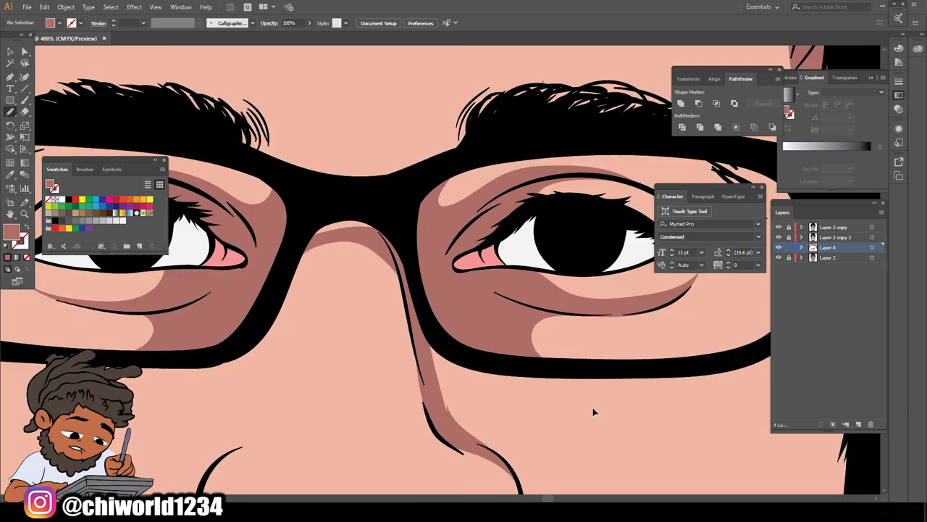
pyautogui.hotkey('ctrl', '-')
pyautogui.hotkey('ctrl', '-')
pyautogui.hotkey('ctrl', '-')
pyautogui.scroll(-5, 538, 362)
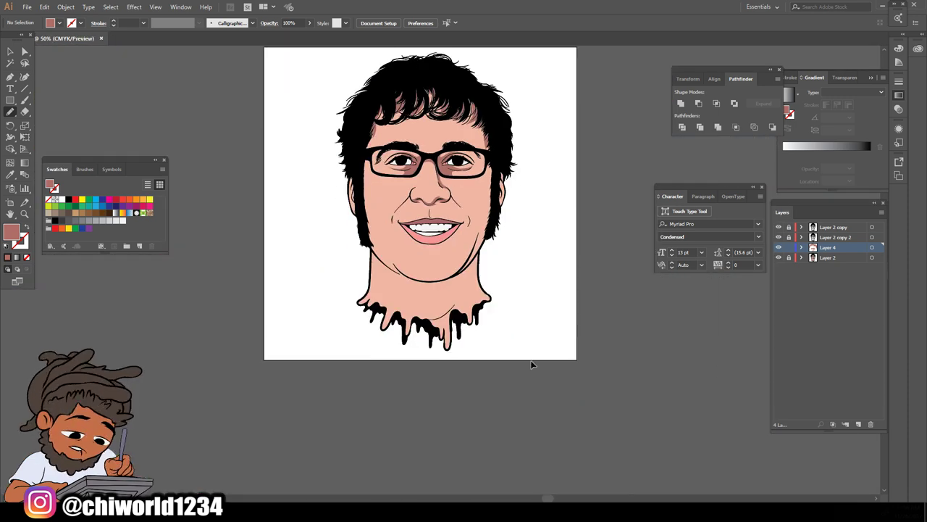
# Draw a tapering shadow shape along the right smile line, from the nostril down past its lower end on the cheek
pyautogui.hotkey('ctrl', '=')
pyautogui.hotkey('ctrl', '=')
pyautogui.hotkey('ctrl', '=')
pyautogui.hotkey('ctrl', '=')
pyautogui.scroll(5, 537, 354)
pyautogui.hscroll(2, 531, 355)
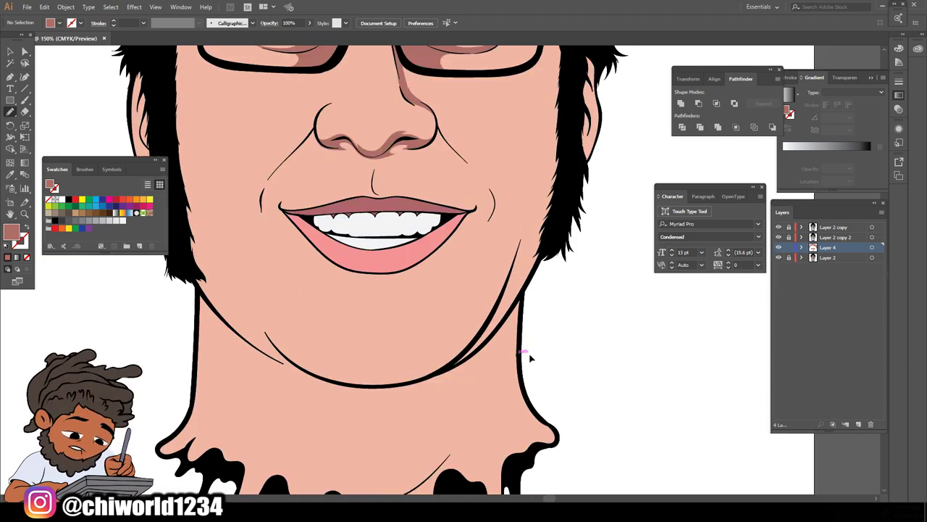
pyautogui.scroll(2, 531, 355)
pyautogui.scroll(2, 534, 354)
pyautogui.hotkey('ctrl', '+')
pyautogui.hotkey('ctrl', '+')
pyautogui.hotkey('ctrl', '+')
pyautogui.hotkey('ctrl', '+')
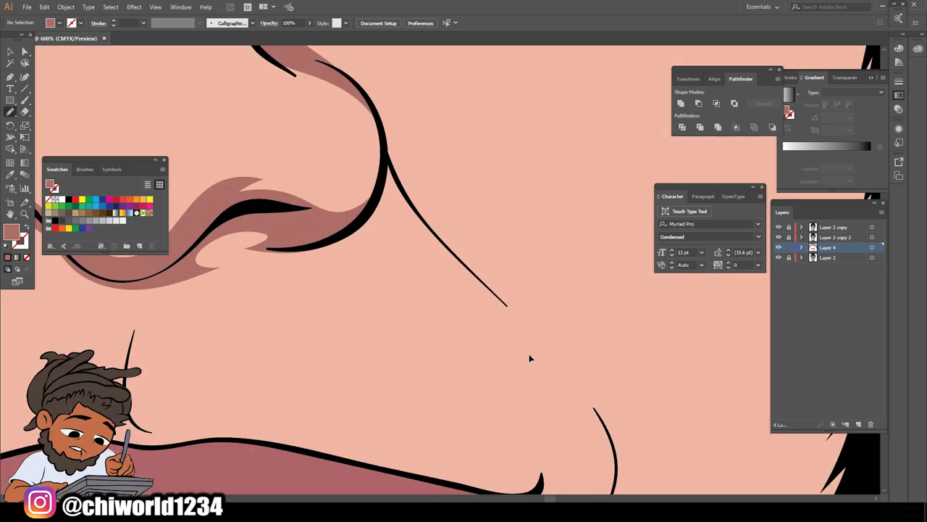
pyautogui.moveTo(389, 219)
pyautogui.mouseDown()
pyautogui.moveTo(417, 272)
pyautogui.moveTo(571, 431)
pyautogui.moveTo(382, 187)
pyautogui.mouseUp()
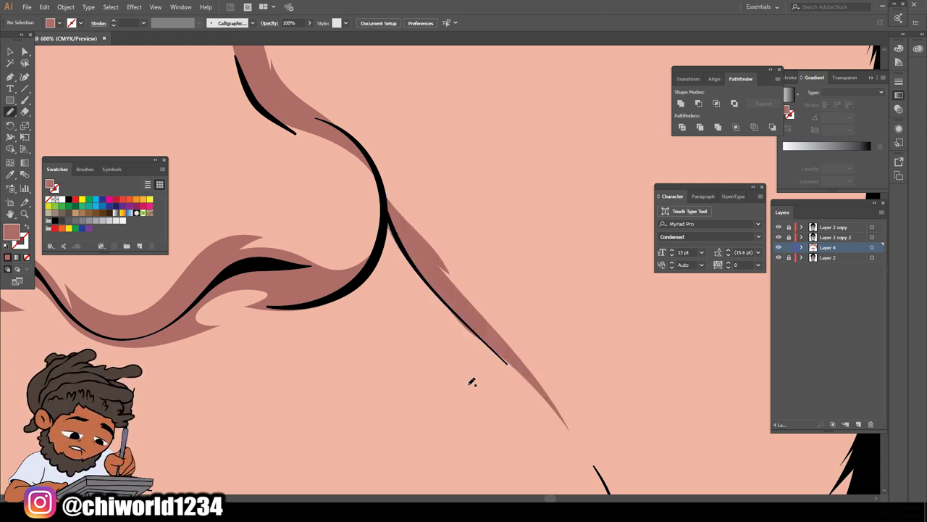
# Draw a thin tapering shadow shape along the left smile line, from the nostril down to the cheek
pyautogui.scroll(-6, 468, 382)
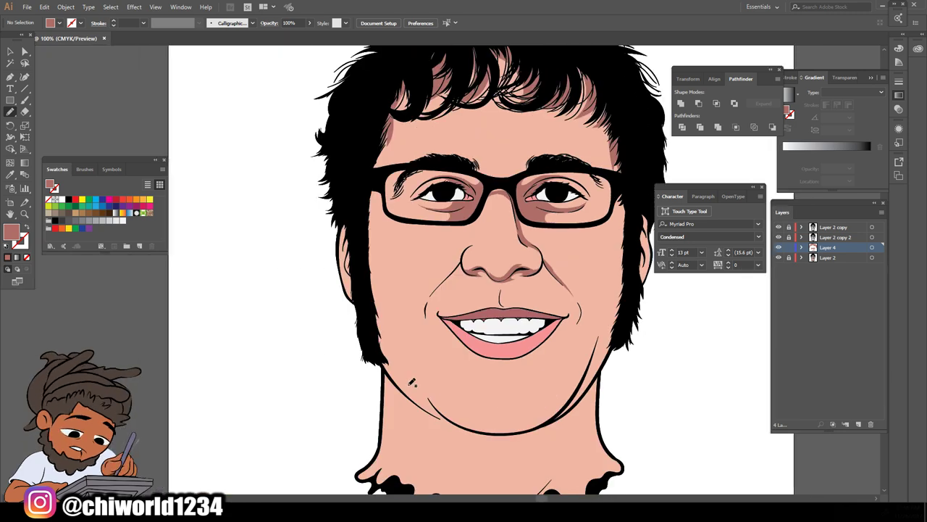
pyautogui.scroll(5, 409, 389)
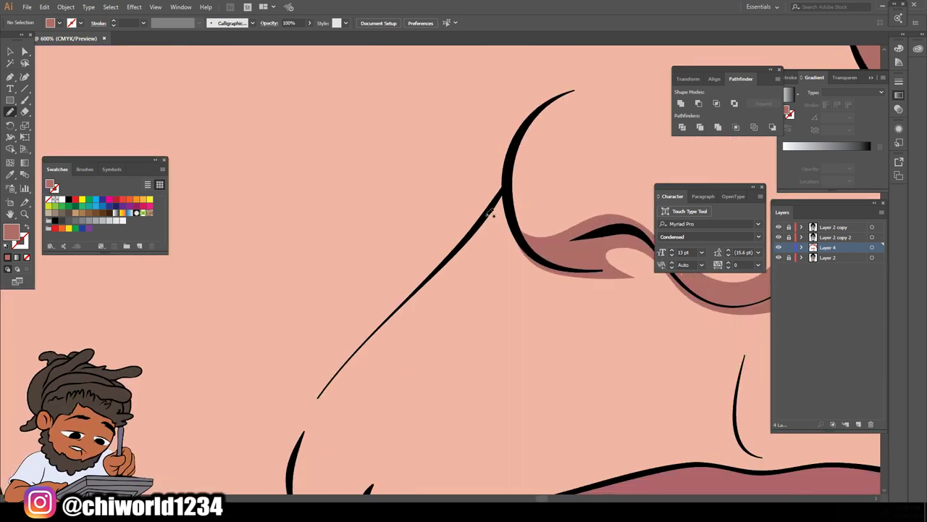
pyautogui.moveTo(509, 186)
pyautogui.mouseDown()
pyautogui.moveTo(460, 250)
pyautogui.moveTo(329, 387)
pyautogui.mouseUp()
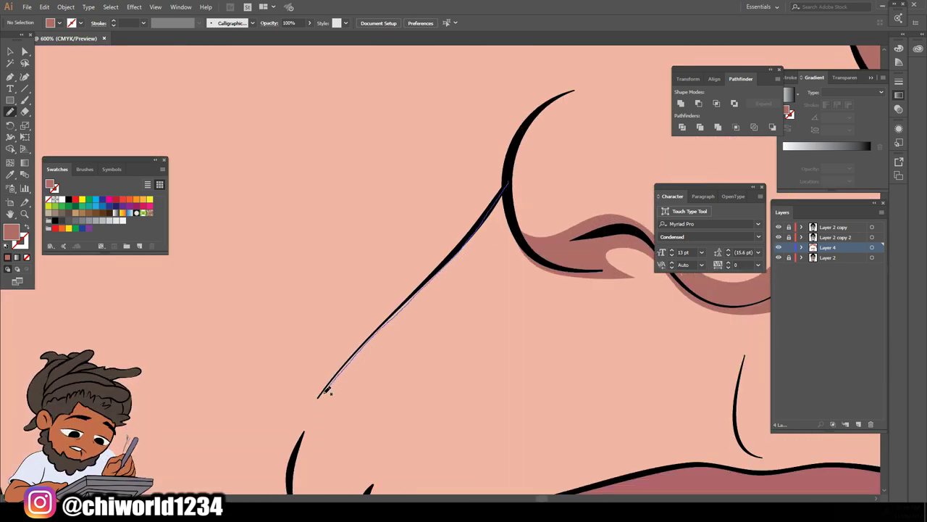
pyautogui.moveTo(307, 422)
pyautogui.mouseDown()
pyautogui.moveTo(328, 378)
pyautogui.moveTo(464, 224)
pyautogui.mouseUp()
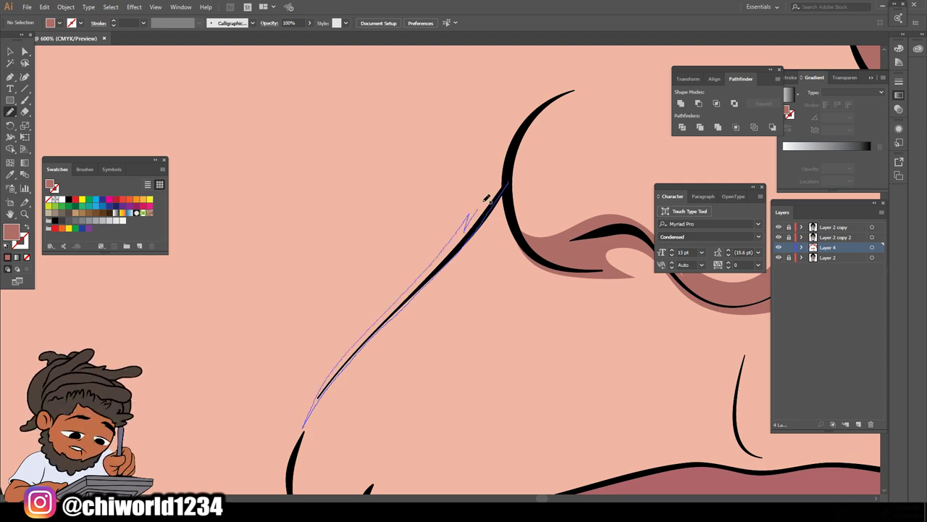
pyautogui.moveTo(508, 168); pyautogui.dragTo(510, 167)
pyautogui.scroll(-5, 733, 290)
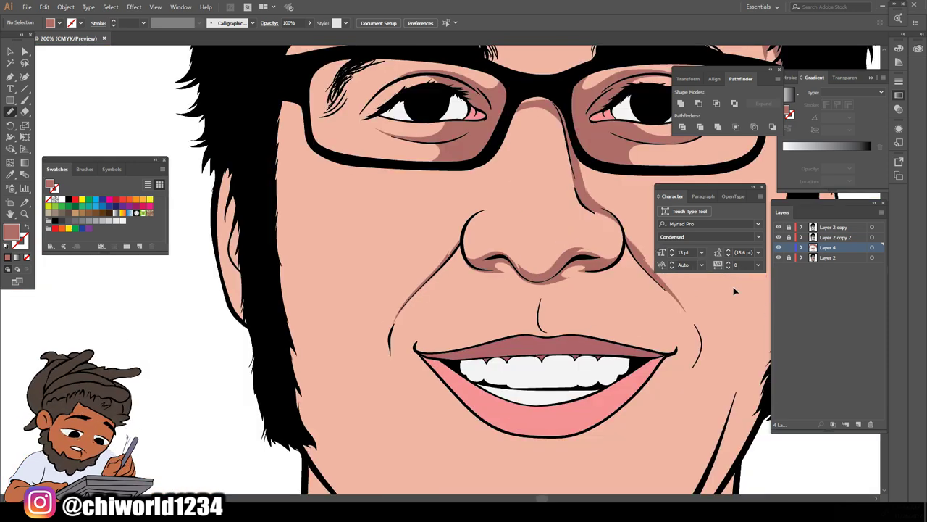
# Draw a thin shadow shape along the inner edge of the left nostril's outer curve
pyautogui.scroll(5, 693, 280)
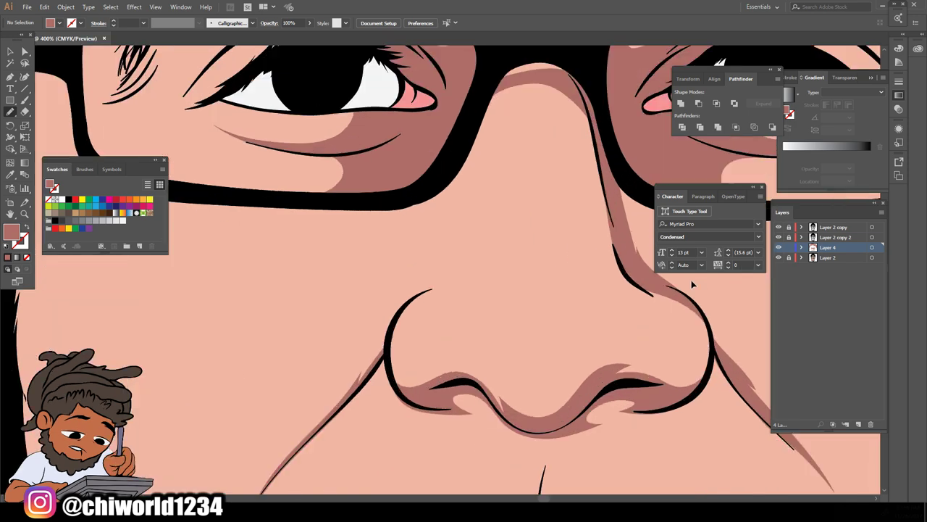
pyautogui.moveTo(411, 410)
pyautogui.mouseDown()
pyautogui.moveTo(408, 321)
pyautogui.moveTo(396, 331)
pyautogui.moveTo(426, 445)
pyautogui.moveTo(443, 441)
pyautogui.mouseUp()
pyautogui.scroll(-4, 492, 430)
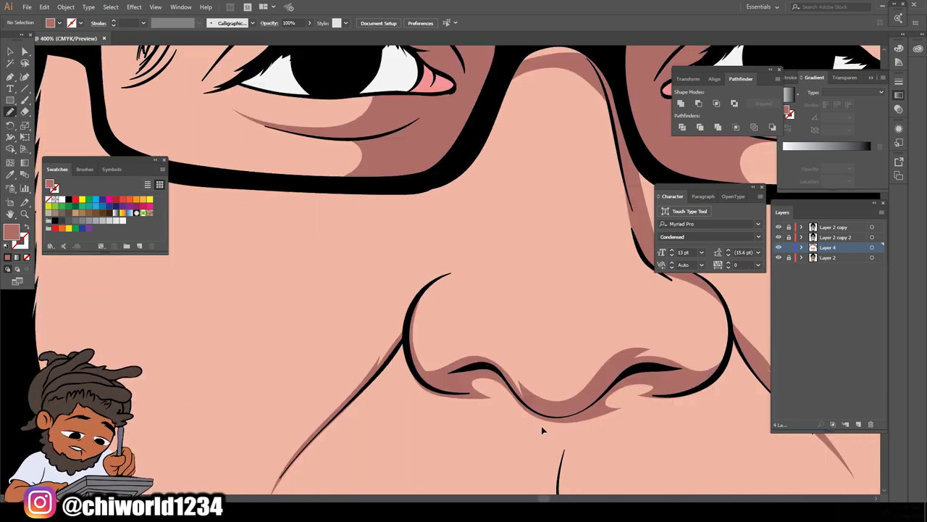
# Draw a curved shadow shape beneath the left lens frame, from the side of the nose tapering out onto the cheek
pyautogui.scroll(4, 531, 380)
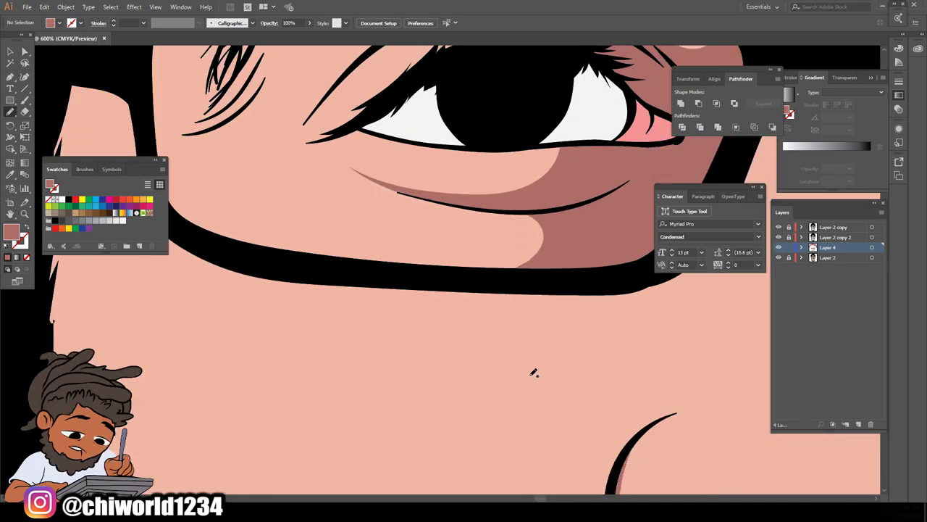
pyautogui.hscroll(3, 534, 372)
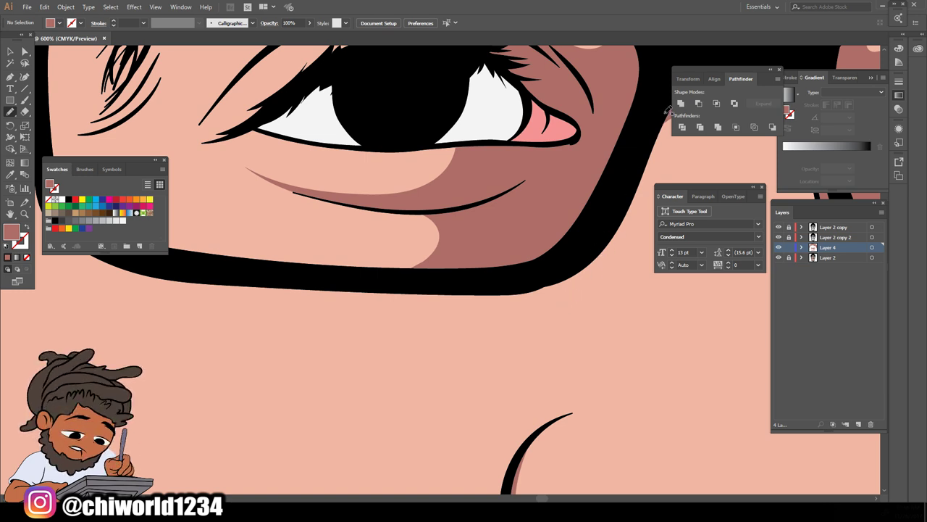
pyautogui.moveTo(670, 110); pyautogui.dragTo(614, 243)
pyautogui.moveTo(586, 284)
pyautogui.mouseDown()
pyautogui.moveTo(518, 323)
pyautogui.moveTo(327, 326)
pyautogui.moveTo(457, 313)
pyautogui.moveTo(574, 235)
pyautogui.moveTo(630, 102)
pyautogui.mouseUp()
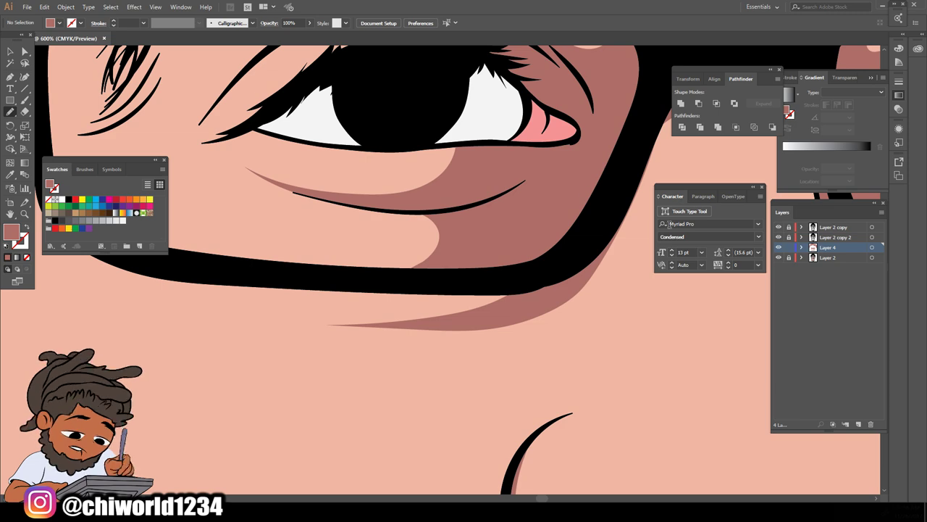
# Draw a tapering shadow shape beneath the right lens frame, from the side of the nose out onto the cheek
pyautogui.scroll(-6, 651, 228)
pyautogui.scroll(1, 644, 228)
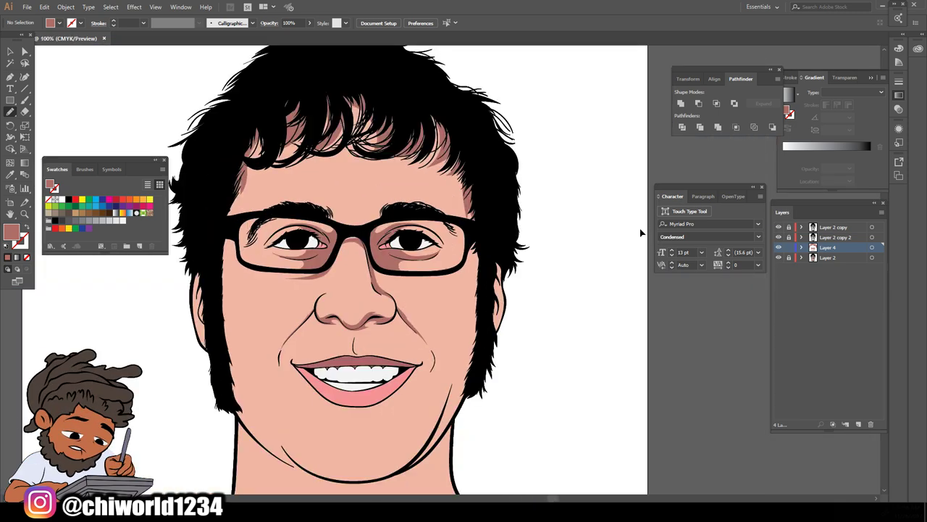
pyautogui.scroll(3, 641, 231)
pyautogui.moveTo(249, 258)
pyautogui.mouseDown()
pyautogui.moveTo(341, 301)
pyautogui.moveTo(435, 304)
pyautogui.moveTo(290, 277)
pyautogui.moveTo(255, 257)
pyautogui.mouseUp()
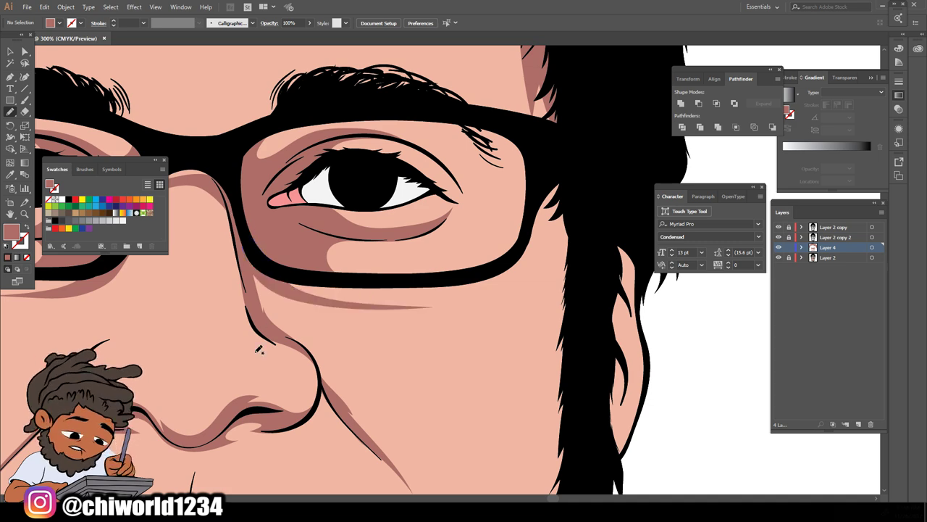
# Draw a large closed shadow shape along the right jawline and beneath the chin, with jagged edges down the right side of the neck
pyautogui.scroll(-5, 436, 409)
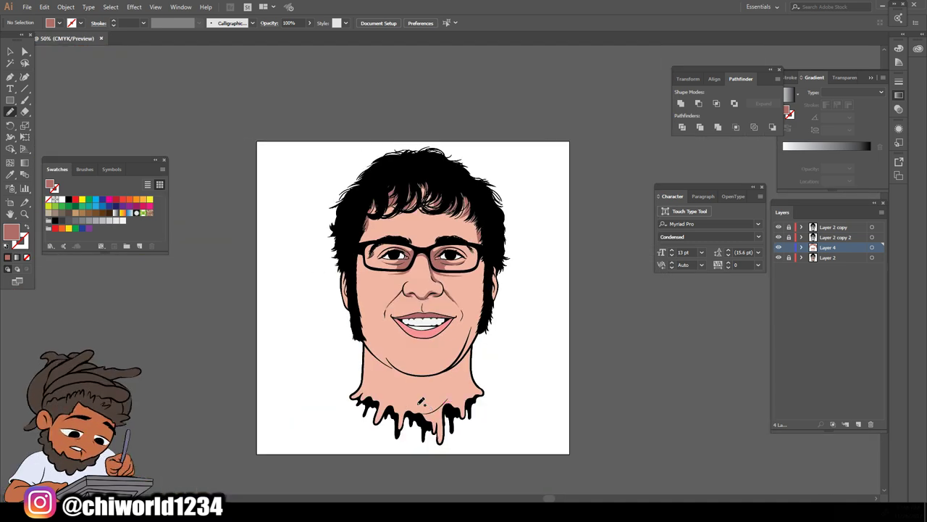
pyautogui.scroll(2, 421, 402)
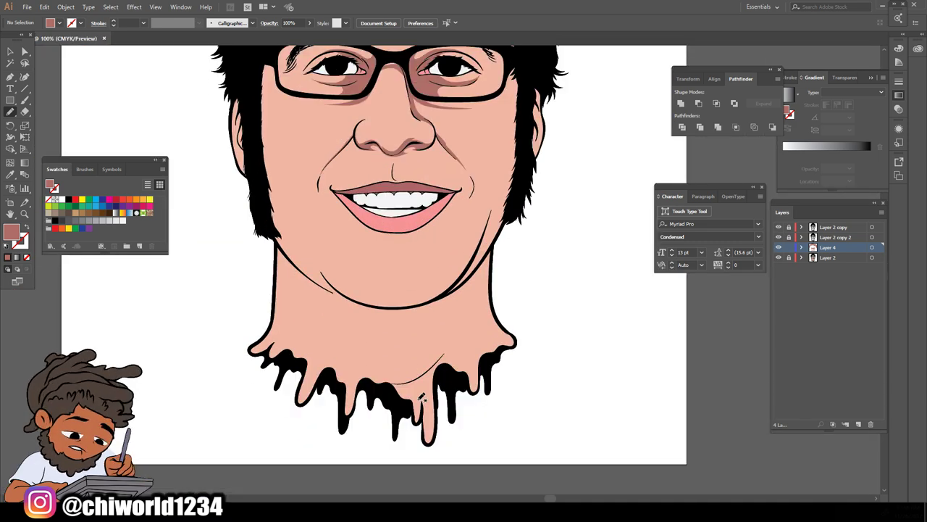
pyautogui.scroll(3, 421, 393)
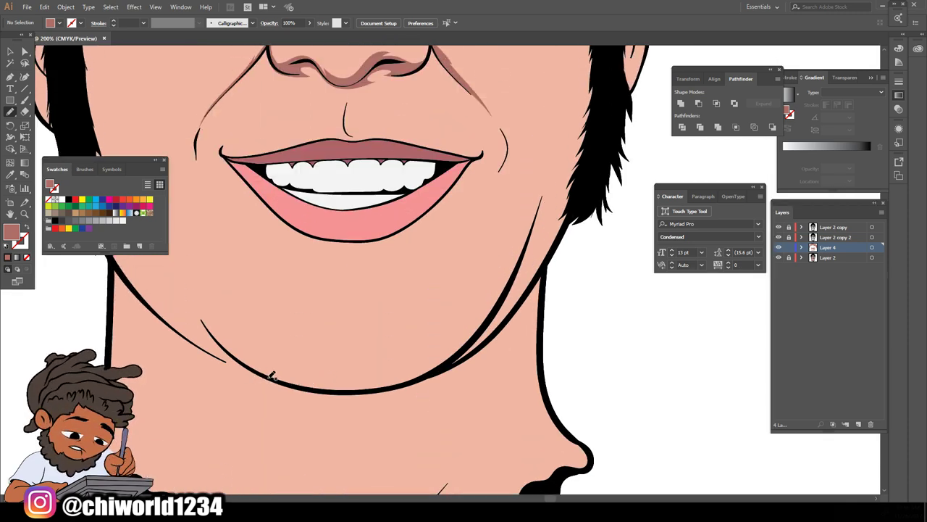
pyautogui.moveTo(341, 387); pyautogui.dragTo(427, 370)
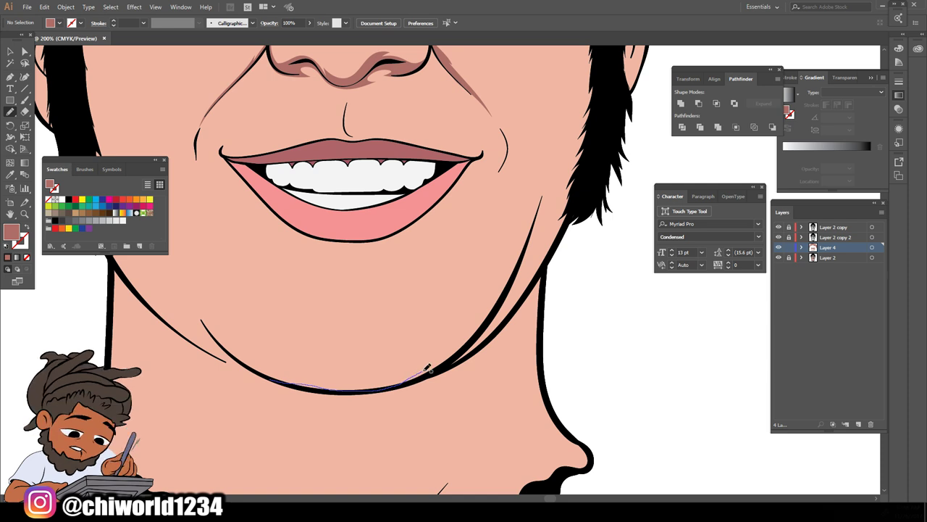
pyautogui.moveTo(493, 296)
pyautogui.mouseDown()
pyautogui.moveTo(555, 163)
pyautogui.moveTo(483, 329)
pyautogui.moveTo(558, 233)
pyautogui.moveTo(586, 174)
pyautogui.mouseUp()
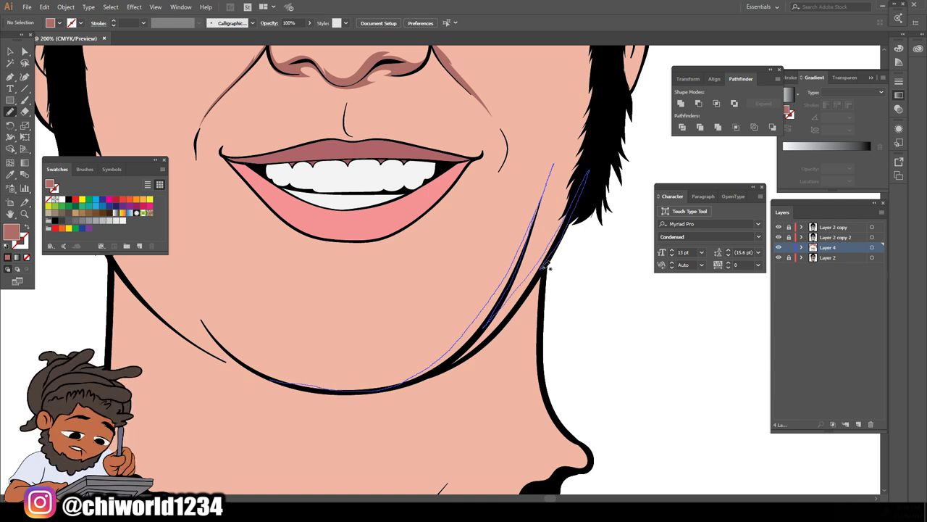
pyautogui.moveTo(544, 352)
pyautogui.mouseDown()
pyautogui.moveTo(510, 362)
pyautogui.moveTo(505, 374)
pyautogui.moveTo(519, 364)
pyautogui.moveTo(516, 386)
pyautogui.moveTo(498, 431)
pyautogui.moveTo(473, 459)
pyautogui.moveTo(411, 489)
pyautogui.moveTo(439, 449)
pyautogui.moveTo(407, 476)
pyautogui.moveTo(426, 431)
pyautogui.moveTo(412, 400)
pyautogui.moveTo(300, 390)
pyautogui.moveTo(243, 360)
pyautogui.mouseUp()
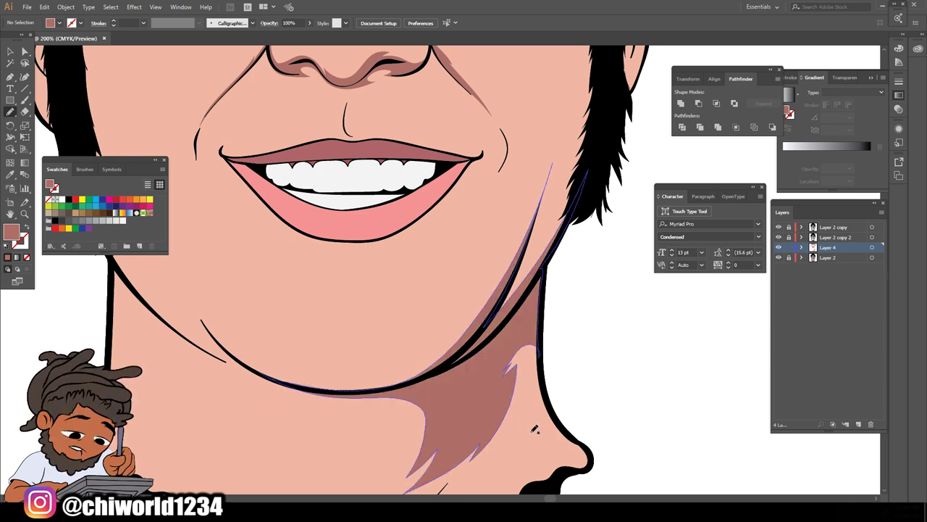
# Draw a closed shadow shape along the curved crease line at the base of the neck
pyautogui.hotkey('ctrl', '-')
pyautogui.hotkey('ctrl', '-')
pyautogui.hotkey('ctrl', '-')
pyautogui.hotkey('ctrl', '-')
pyautogui.hscroll(-2, 536, 397)
pyautogui.scroll(-2, 534, 397)
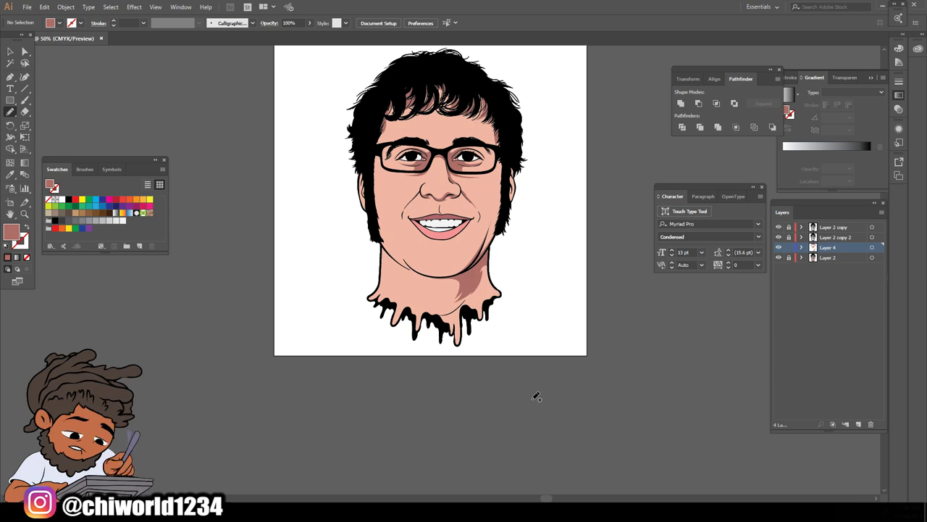
pyautogui.hotkey('ctrl', '+')
pyautogui.hotkey('ctrl', '+')
pyautogui.hotkey('ctrl', '+')
pyautogui.hotkey('ctrl', '+')
pyautogui.hotkey('ctrl', '+')
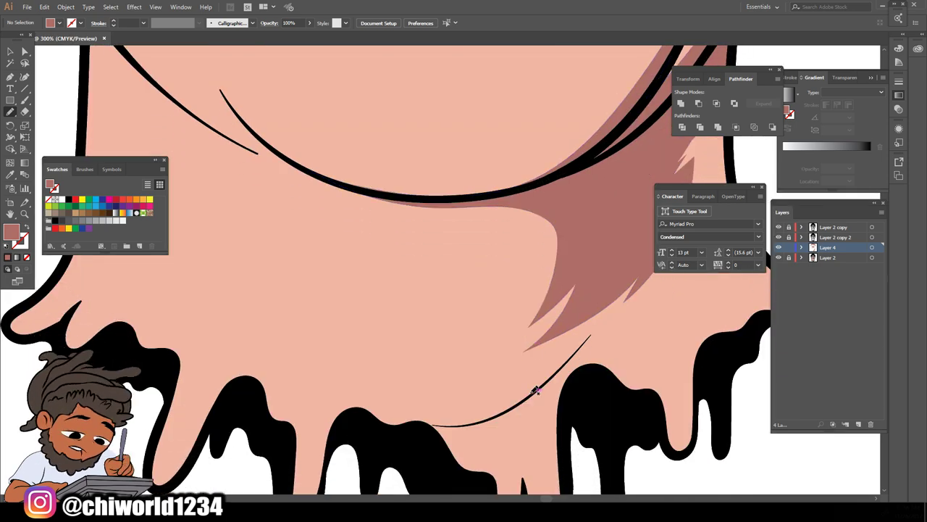
pyautogui.moveTo(447, 428)
pyautogui.mouseDown()
pyautogui.moveTo(515, 408)
pyautogui.moveTo(593, 329)
pyautogui.moveTo(523, 361)
pyautogui.moveTo(496, 396)
pyautogui.moveTo(447, 421)
pyautogui.moveTo(404, 426)
pyautogui.mouseUp()
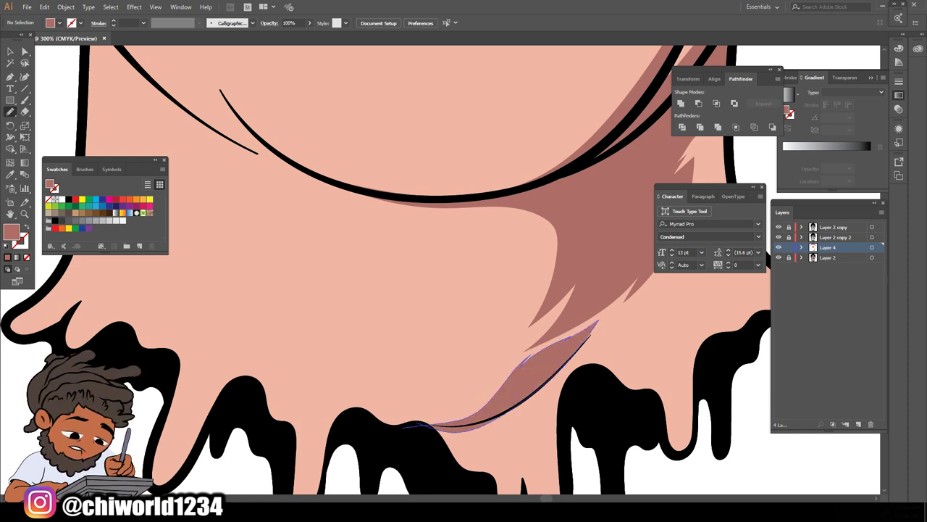
# Draw a closed shadow shape beneath the chin that extends the neck shadow toward the left with a jagged lower edge
pyautogui.hotkey('ctrl', '-')
pyautogui.hotkey('ctrl', '-')
pyautogui.hotkey('ctrl', '-')
pyautogui.hotkey('ctrl', '-')
pyautogui.hotkey('ctrl', '-')
pyautogui.hotkey('ctrl', '+')
pyautogui.hotkey('ctrl', '+')
pyautogui.hotkey('ctrl', '+')
pyautogui.hotkey('ctrl', '+')
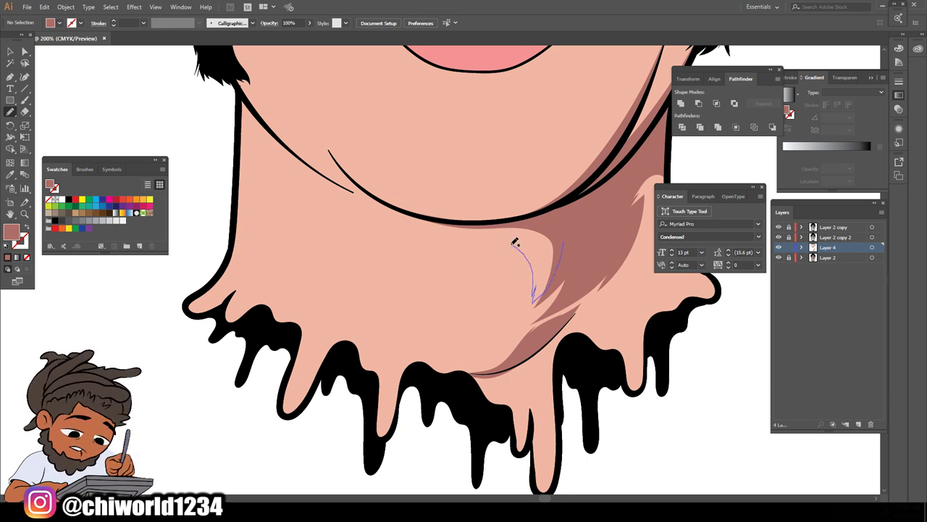
pyautogui.moveTo(452, 239)
pyautogui.mouseDown()
pyautogui.moveTo(383, 202)
pyautogui.moveTo(498, 223)
pyautogui.moveTo(593, 213)
pyautogui.mouseUp()
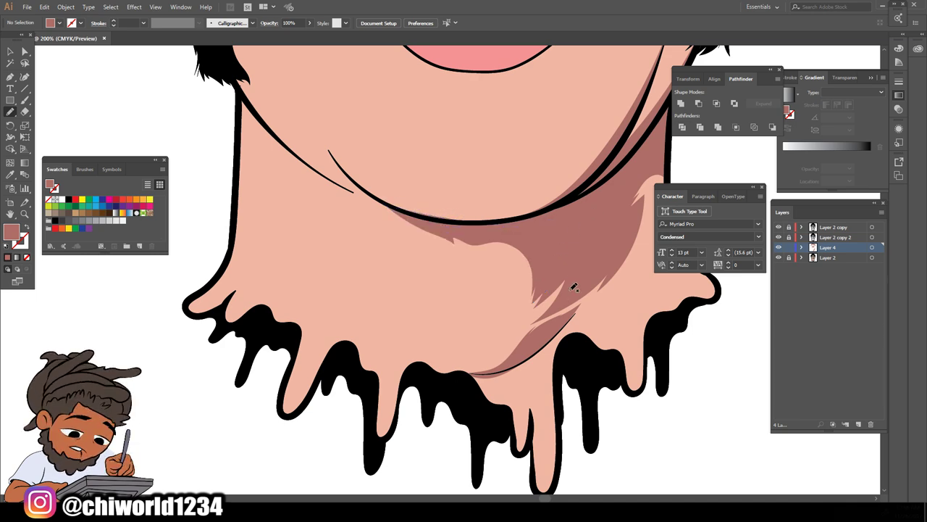
# Draw a thin tapering shadow shape along the short curved crease beside the right corner of the mouth
pyautogui.hotkey('ctrl', '-')
pyautogui.hotkey('ctrl', '-')
pyautogui.hotkey('ctrl', '-')
pyautogui.hotkey('ctrl', '-')
pyautogui.scroll(3, 668, 316)
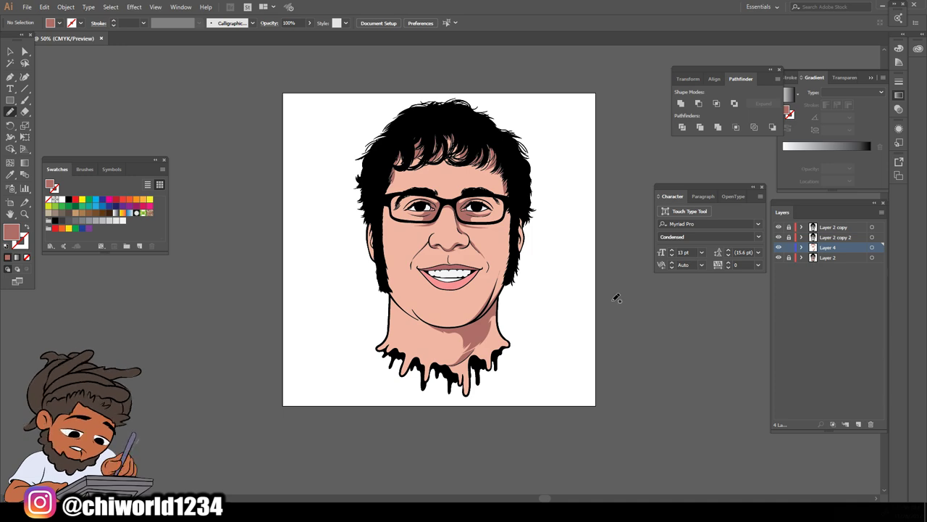
pyautogui.hotkey('ctrl', '+')
pyautogui.hotkey('ctrl', '+')
pyautogui.hotkey('ctrl', '+')
pyautogui.hotkey('ctrl', '+')
pyautogui.hotkey('ctrl', '+')
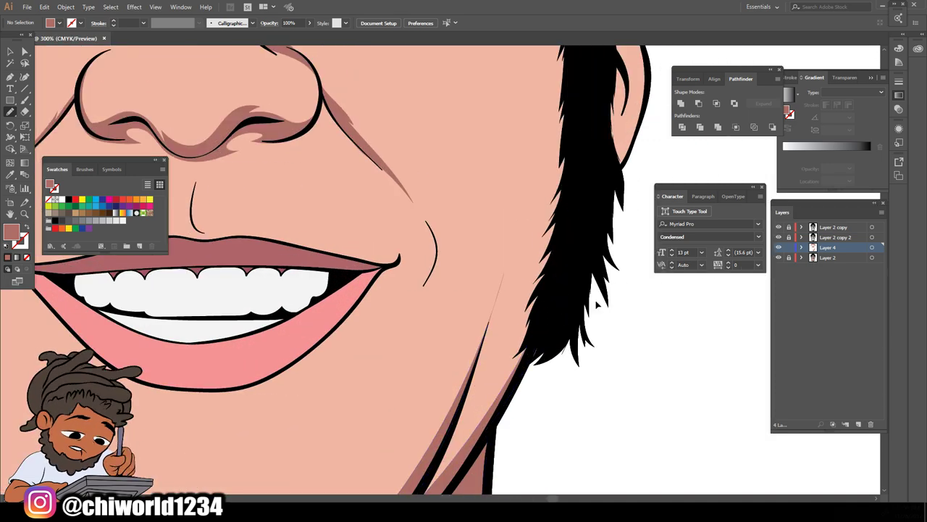
pyautogui.hotkey('ctrl', '+')
pyautogui.scroll(1, 600, 299)
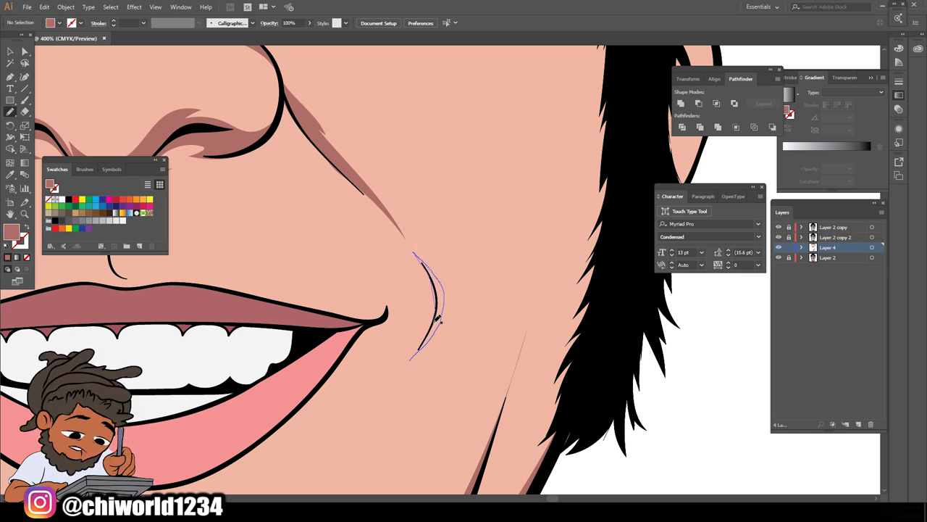
pyautogui.moveTo(418, 349); pyautogui.dragTo(410, 359)
# Draw a curved, tapering shadow shape on the right cheek, rising from the upper tip of the jaw crease line
pyautogui.scroll(1, 391, 421)
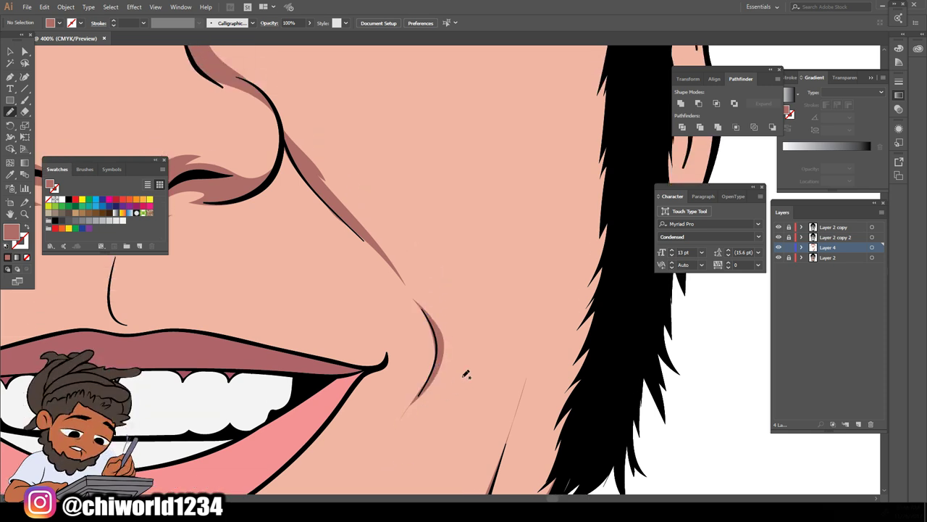
pyautogui.moveTo(520, 410); pyautogui.dragTo(530, 375)
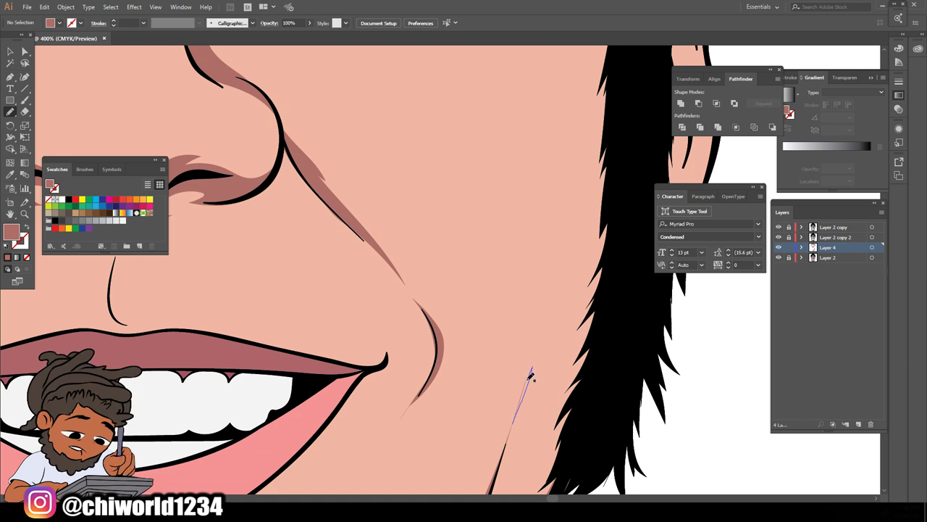
pyautogui.moveTo(523, 341)
pyautogui.mouseDown()
pyautogui.moveTo(524, 380)
pyautogui.moveTo(506, 443)
pyautogui.mouseUp()
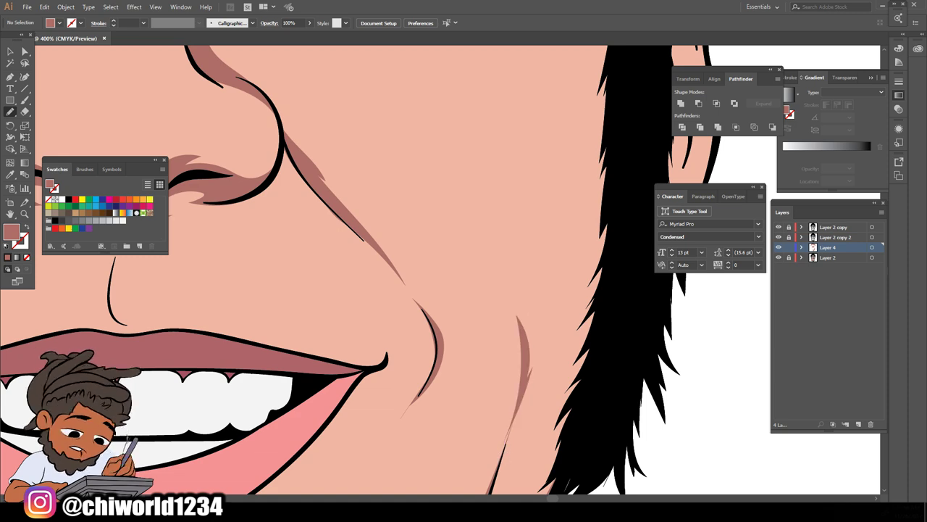
# Draw closed shadow shapes inside the right ear, following its inner contour lines beside the sideburn
pyautogui.hotkey('ctrl', '-')
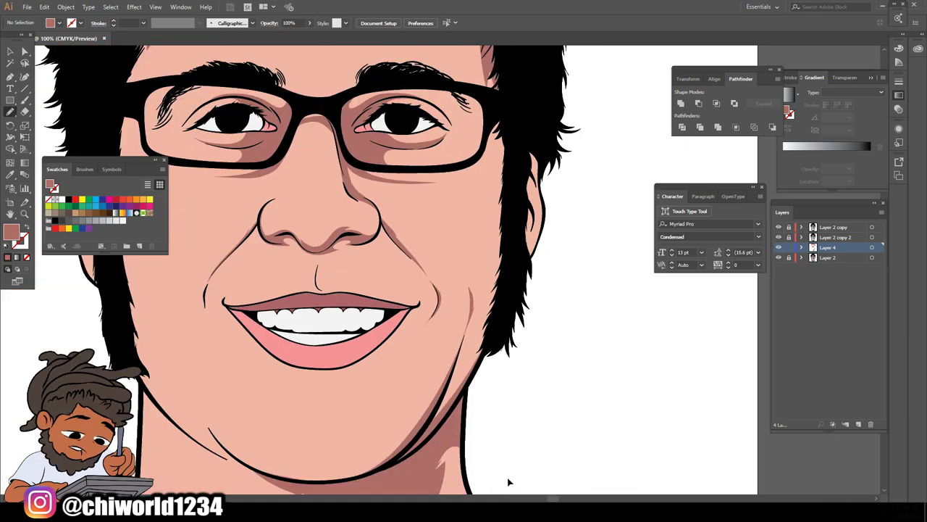
pyautogui.hotkey('ctrl', '-')
pyautogui.hscroll(-4, 508, 482)
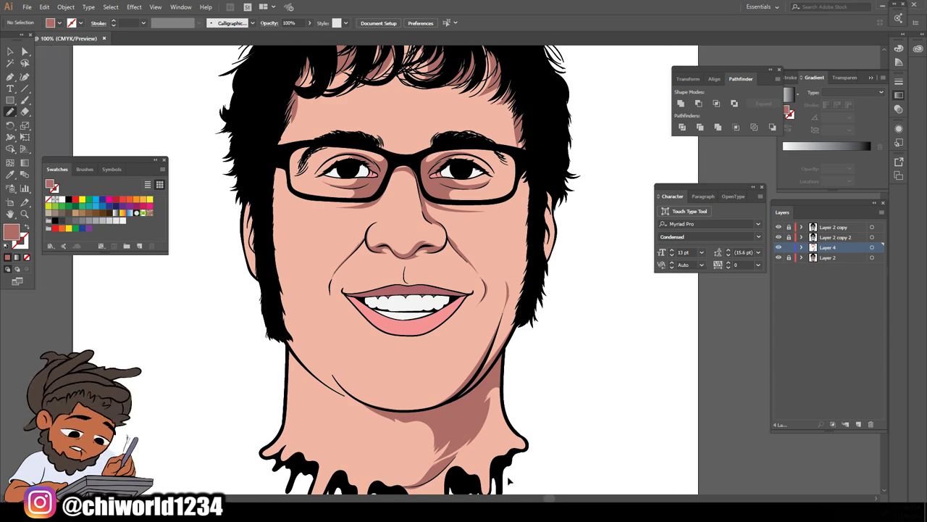
pyautogui.hscroll(2, 509, 478)
pyautogui.scroll(-2, 508, 480)
pyautogui.scroll(5, 508, 480)
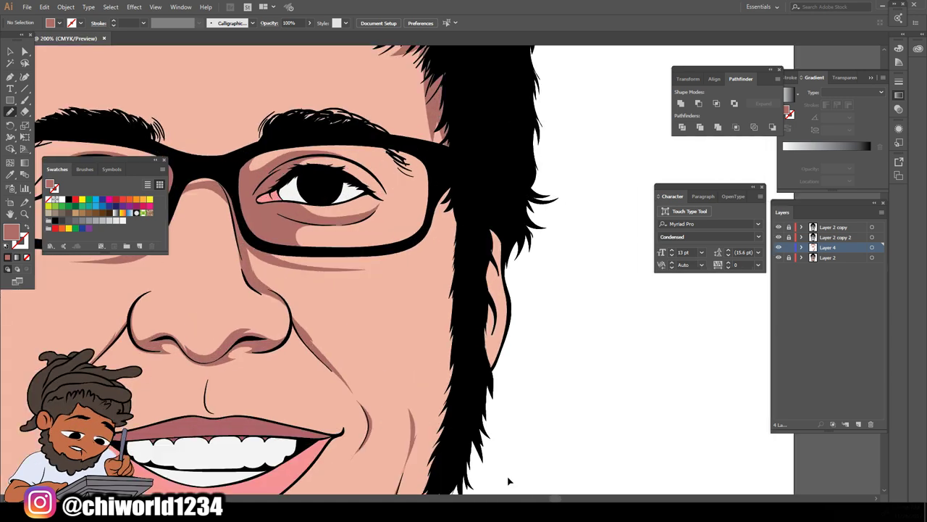
pyautogui.scroll(-3, 510, 471)
pyautogui.hscroll(2, 510, 468)
pyautogui.moveTo(423, 414)
pyautogui.mouseDown()
pyautogui.moveTo(465, 372)
pyautogui.moveTo(463, 309)
pyautogui.moveTo(439, 257)
pyautogui.moveTo(438, 197)
pyautogui.moveTo(450, 160)
pyautogui.moveTo(492, 289)
pyautogui.moveTo(471, 395)
pyautogui.moveTo(424, 437)
pyautogui.mouseUp()
pyautogui.moveTo(455, 221)
pyautogui.mouseDown()
pyautogui.moveTo(453, 182)
pyautogui.moveTo(470, 176)
pyautogui.moveTo(510, 253)
pyautogui.moveTo(506, 109)
pyautogui.moveTo(488, 153)
pyautogui.moveTo(471, 133)
pyautogui.moveTo(460, 81)
pyautogui.moveTo(436, 102)
pyautogui.moveTo(434, 177)
pyautogui.mouseUp()
pyautogui.moveTo(480, 154)
pyautogui.mouseDown()
pyautogui.moveTo(468, 106)
pyautogui.moveTo(500, 132)
pyautogui.moveTo(467, 69)
pyautogui.mouseUp()
# Draw shadow shapes inside the left ear, along its inner contour lines next to the sideburn
pyautogui.hotkey('ctrl', '-')
pyautogui.hotkey('ctrl', '-')
pyautogui.hotkey('ctrl', '-')
pyautogui.hotkey('ctrl', '-')
pyautogui.hotkey('ctrl', '-')
pyautogui.hscroll(-8, 363, 352)
pyautogui.hotkey('ctrl', '+')
pyautogui.hotkey('ctrl', '+')
pyautogui.hotkey('ctrl', '+')
pyautogui.hotkey('ctrl', '+')
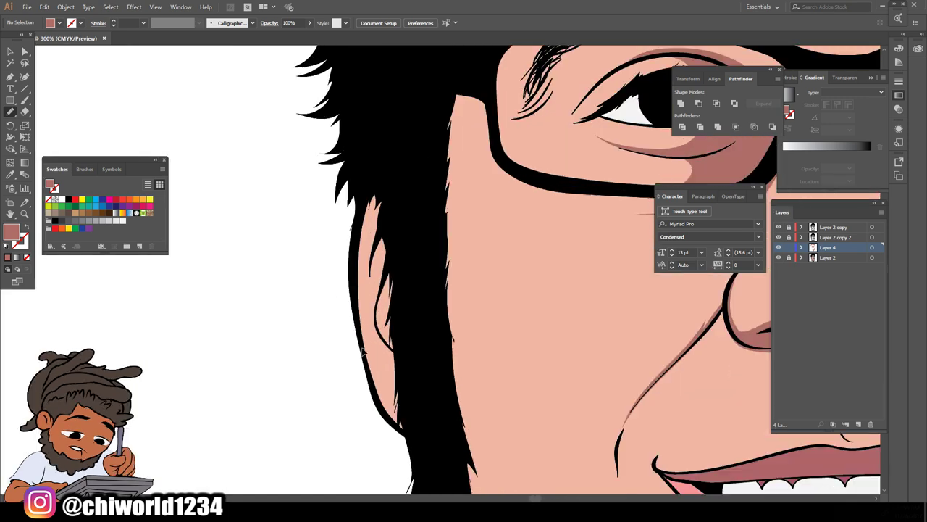
pyautogui.hscroll(-2, 363, 351)
pyautogui.moveTo(436, 430)
pyautogui.mouseDown()
pyautogui.moveTo(385, 352)
pyautogui.moveTo(402, 251)
pyautogui.moveTo(384, 292)
pyautogui.moveTo(377, 195)
pyautogui.moveTo(367, 198)
pyautogui.moveTo(402, 129)
pyautogui.moveTo(462, 337)
pyautogui.moveTo(473, 472)
pyautogui.mouseUp()
# Draw a small shadow shape beneath the left arm of the glasses, between the sideburn and the lens frame
pyautogui.hotkey('ctrl', '-')
pyautogui.hotkey('ctrl', '-')
pyautogui.hotkey('ctrl', '-')
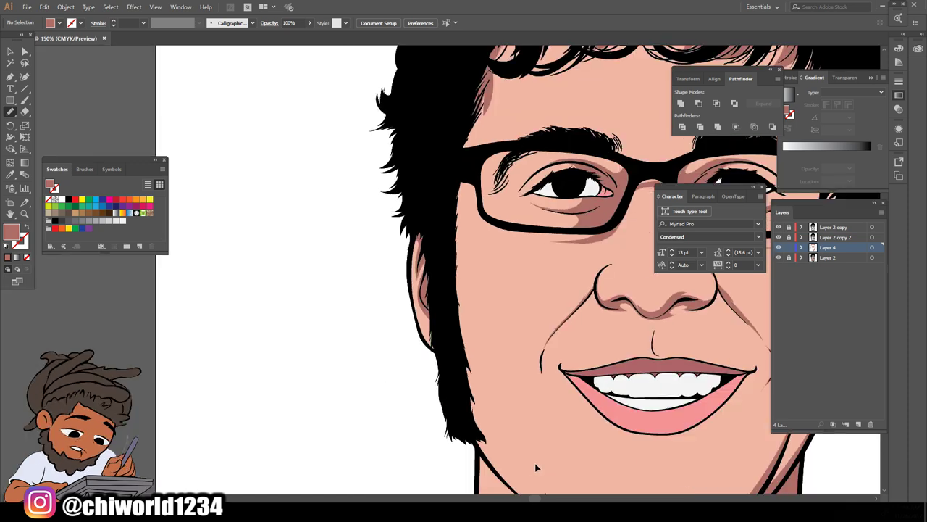
pyautogui.hscroll(2, 534, 466)
pyautogui.scroll(3, 533, 464)
pyautogui.hotkey('ctrl', '+')
pyautogui.hotkey('ctrl', '+')
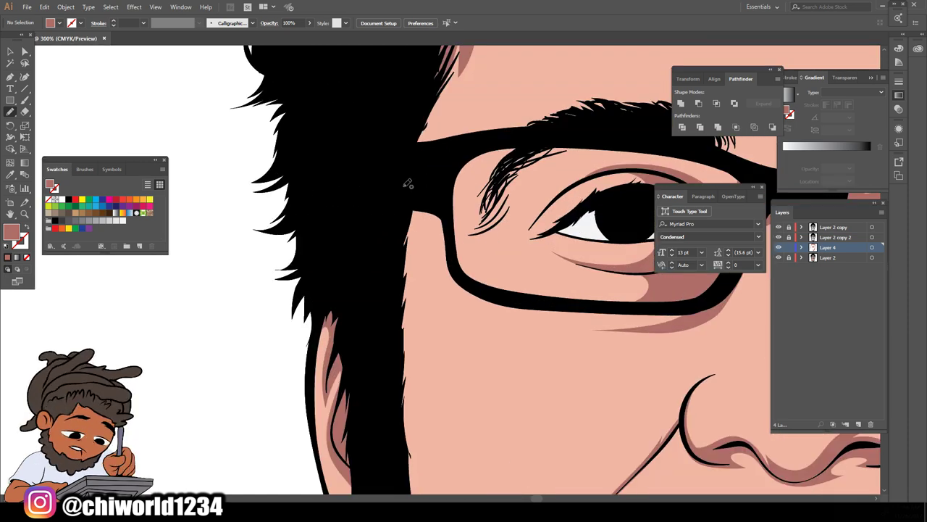
pyautogui.moveTo(404, 174)
pyautogui.mouseDown()
pyautogui.moveTo(396, 238)
pyautogui.moveTo(448, 246)
pyautogui.moveTo(454, 256)
pyautogui.moveTo(407, 176)
pyautogui.mouseUp()
# Draw a shadow shape around the outer corner of the left eye, from the eyebrow's tail and upper lid to beneath the eye
pyautogui.hotkey('ctrl', '-')
pyautogui.hotkey('ctrl', '-')
pyautogui.hotkey('ctrl', '-')
pyautogui.hscroll(4, 391, 301)
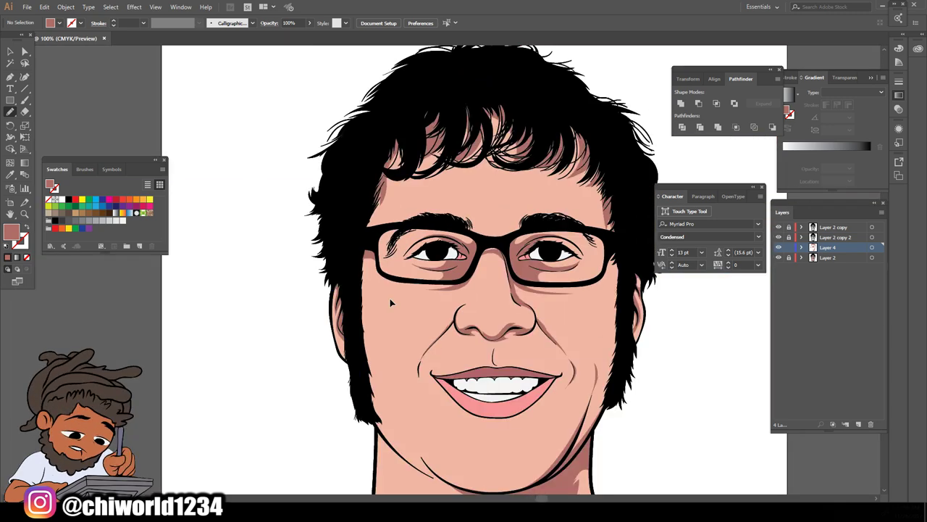
pyautogui.hotkey('ctrl', '+')
pyautogui.hotkey('ctrl', '+')
pyautogui.hscroll(-2, 389, 299)
pyautogui.scroll(4, 388, 294)
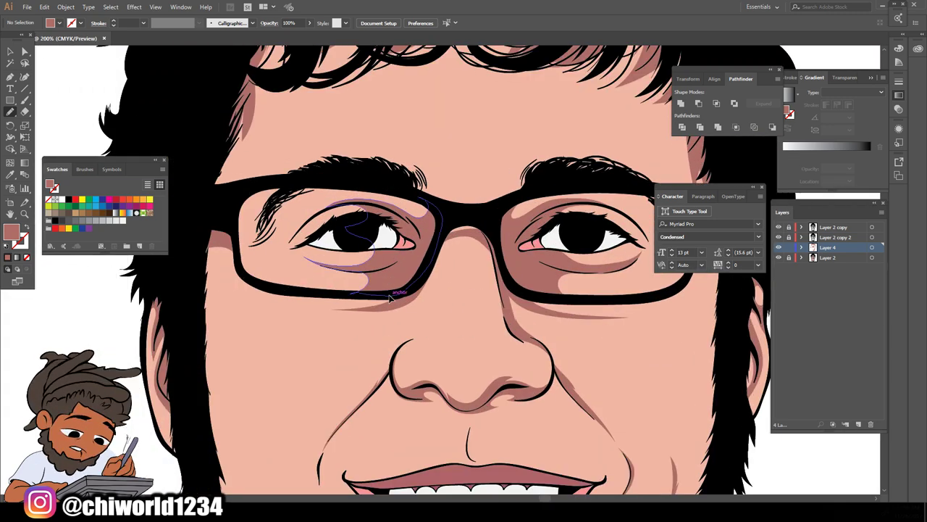
pyautogui.scroll(2, 393, 291)
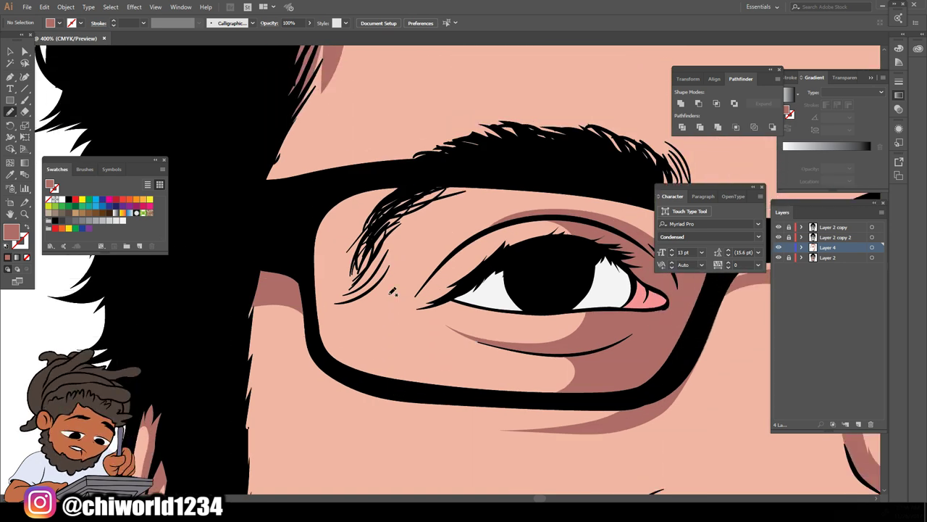
pyautogui.moveTo(507, 250)
pyautogui.mouseDown()
pyautogui.moveTo(463, 263)
pyautogui.moveTo(494, 230)
pyautogui.moveTo(542, 212)
pyautogui.moveTo(486, 219)
pyautogui.moveTo(410, 251)
pyautogui.moveTo(426, 205)
pyautogui.moveTo(506, 176)
pyautogui.moveTo(504, 166)
pyautogui.moveTo(412, 163)
pyautogui.moveTo(370, 209)
pyautogui.moveTo(369, 270)
pyautogui.moveTo(356, 288)
pyautogui.moveTo(368, 288)
pyautogui.moveTo(338, 305)
pyautogui.moveTo(395, 297)
pyautogui.mouseUp()
pyautogui.moveTo(443, 321)
pyautogui.mouseDown()
pyautogui.moveTo(471, 307)
pyautogui.moveTo(533, 306)
pyautogui.moveTo(540, 211)
pyautogui.mouseUp()
# Draw a matching shadow shape around the outer corner of the right eye, reaching from the eyebrow to the lens frame and under-eye crease
pyautogui.hotkey('ctrl', '0')
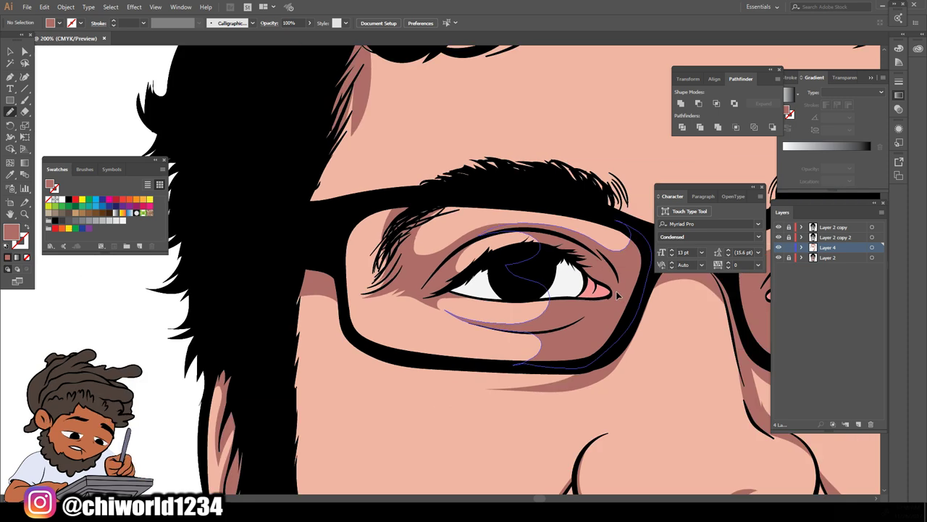
pyautogui.hotkey('ctrl', '1')
pyautogui.hotkey('ctrl', '+')
pyautogui.hotkey('ctrl', '+')
pyautogui.hotkey('ctrl', '+')
pyautogui.hotkey('ctrl', '+')
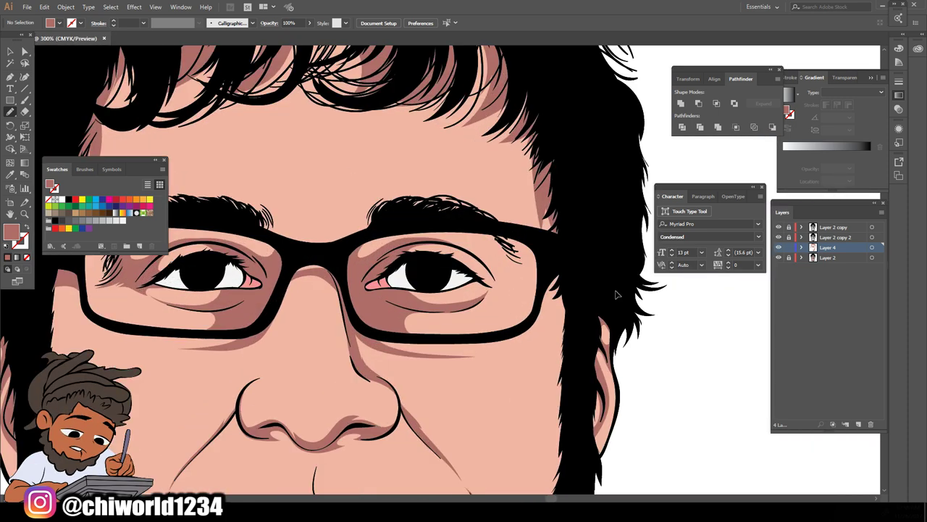
pyautogui.moveTo(449, 258)
pyautogui.mouseDown()
pyautogui.moveTo(477, 247)
pyautogui.moveTo(436, 219)
pyautogui.moveTo(380, 210)
pyautogui.moveTo(505, 246)
pyautogui.moveTo(522, 230)
pyautogui.moveTo(440, 180)
pyautogui.moveTo(508, 182)
pyautogui.moveTo(541, 198)
pyautogui.moveTo(587, 259)
pyautogui.moveTo(606, 264)
pyautogui.moveTo(561, 280)
pyautogui.moveTo(568, 284)
pyautogui.moveTo(495, 344)
pyautogui.mouseUp()
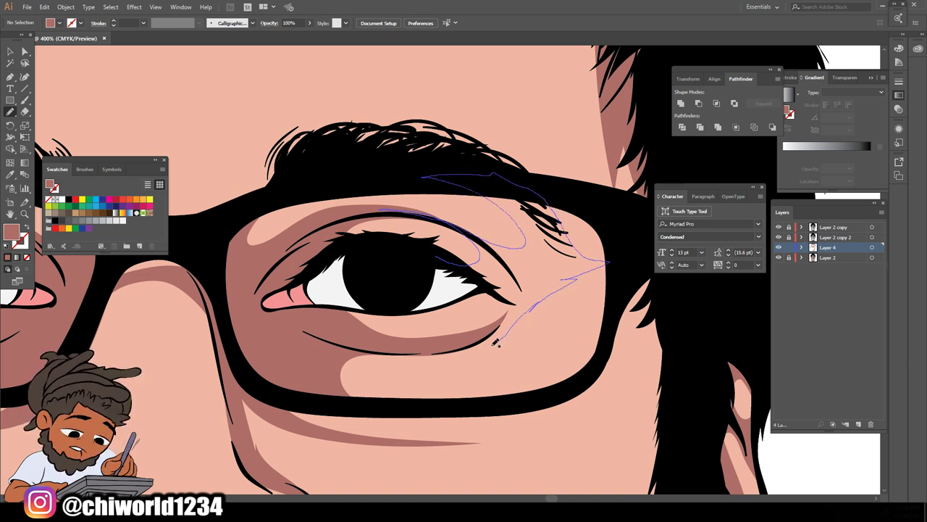
pyautogui.moveTo(441, 351)
pyautogui.mouseDown()
pyautogui.moveTo(487, 304)
pyautogui.moveTo(384, 287)
pyautogui.moveTo(324, 258)
pyautogui.mouseUp()
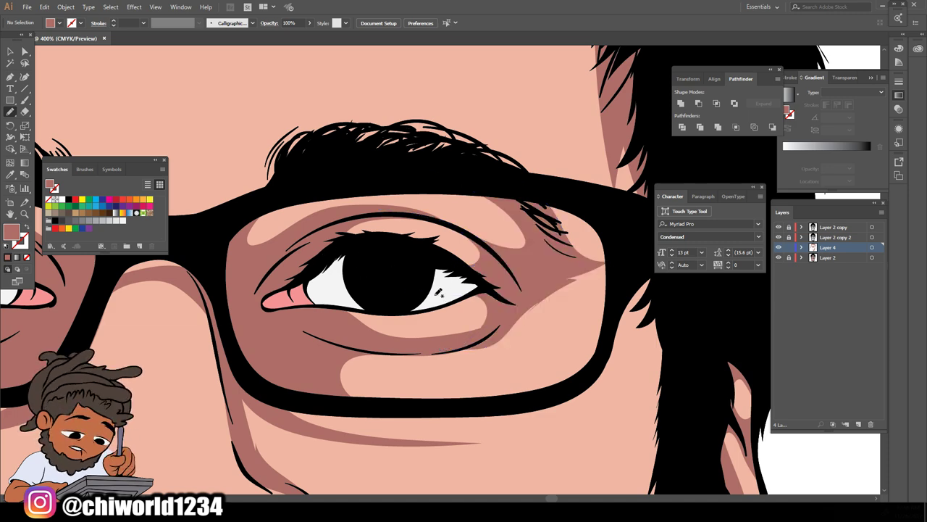
# Lock Layer 4 and add a new layer directly beneath it, above Layer 2
pyautogui.hotkey('ctrl', '-')
pyautogui.hotkey('ctrl', '-')
pyautogui.hotkey('ctrl', '-')
pyautogui.hotkey('ctrl', '-')
pyautogui.hotkey('ctrl', '-')
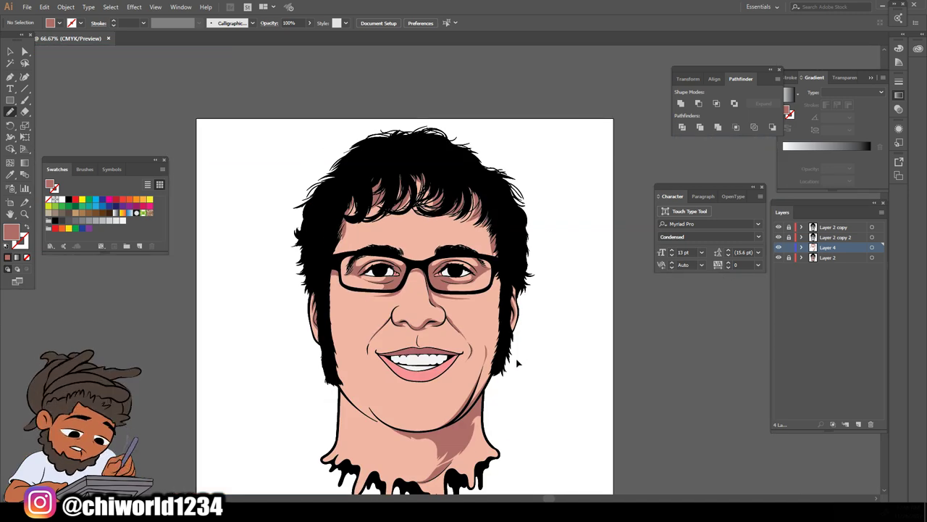
pyautogui.scroll(-1, 521, 350)
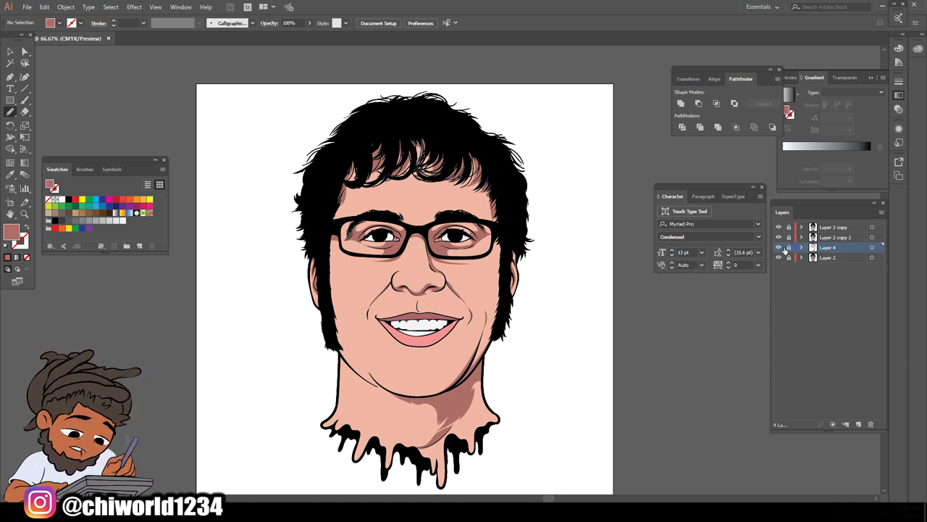
pyautogui.click(859, 425)
pyautogui.moveTo(829, 257); pyautogui.dragTo(832, 271)
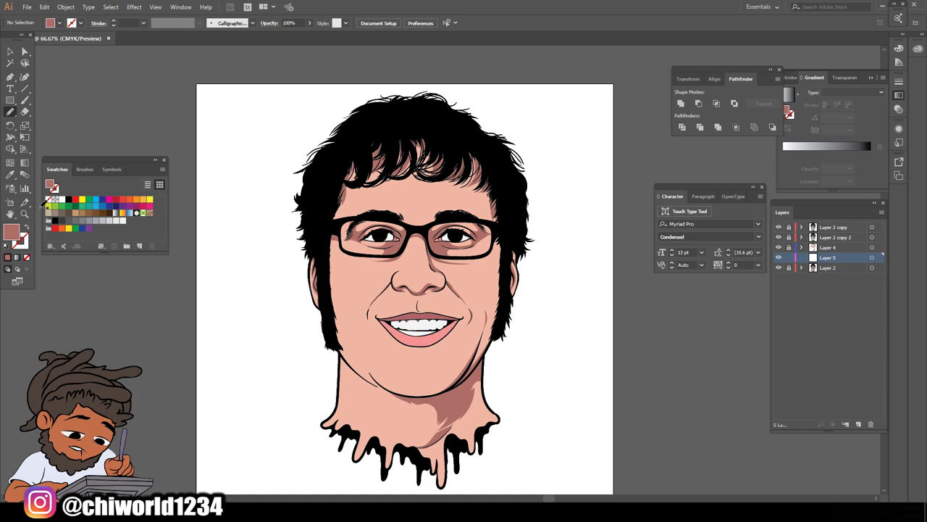
# Sample the base skin tone from the face and darken the fill colour slightly to DBA495
pyautogui.click(10, 174)
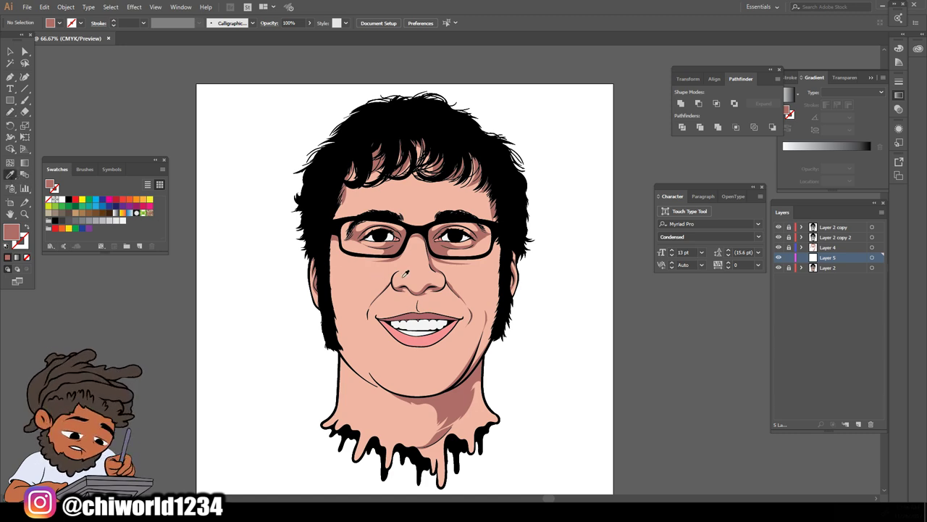
pyautogui.click(405, 273)
pyautogui.scroll(3, 413, 282)
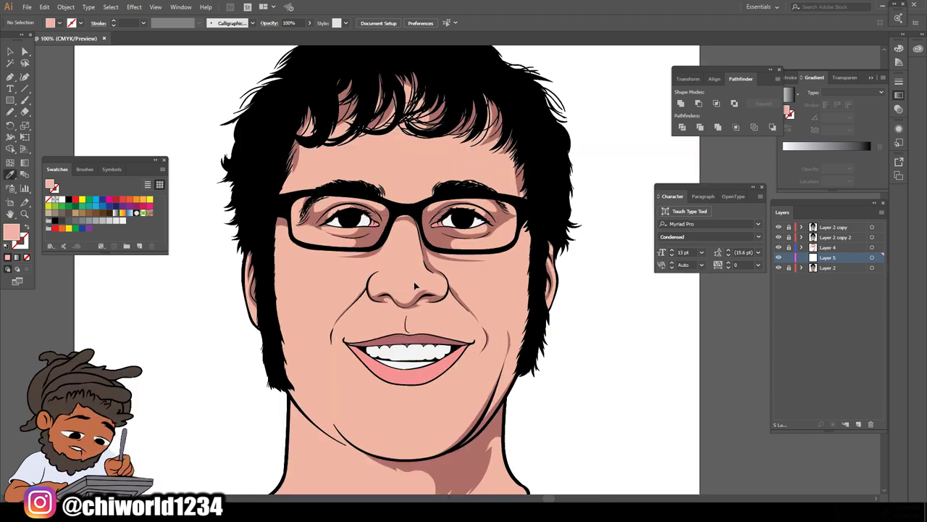
pyautogui.doubleClick(11, 232)
pyautogui.moveTo(586, 343); pyautogui.dragTo(581, 347)
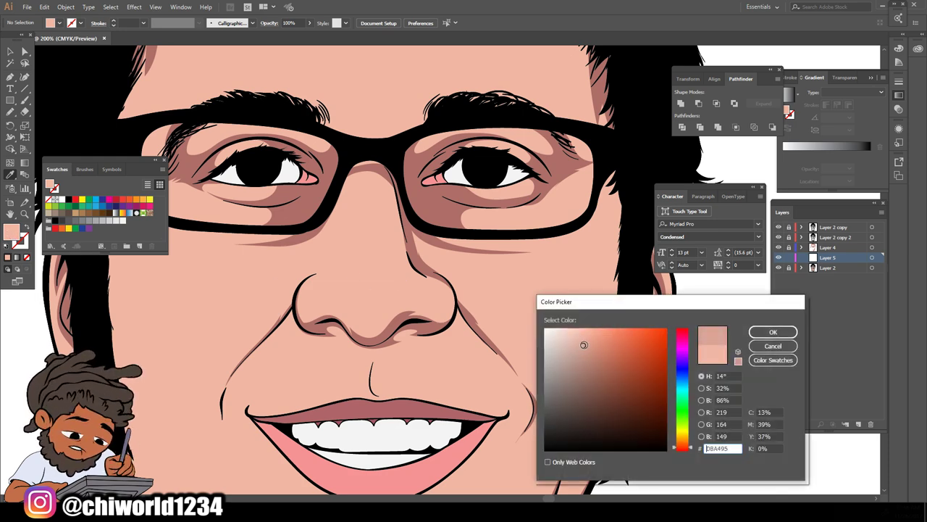
pyautogui.click(768, 332)
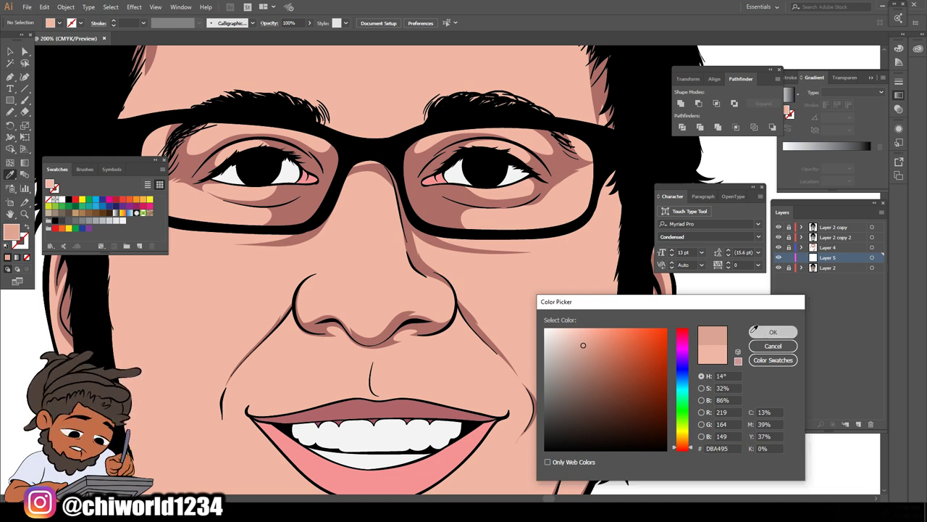
pyautogui.scroll(3, 569, 349)
pyautogui.hscroll(-2, 567, 353)
pyautogui.hotkey('ctrl', '+')
pyautogui.hscroll(-2, 567, 354)
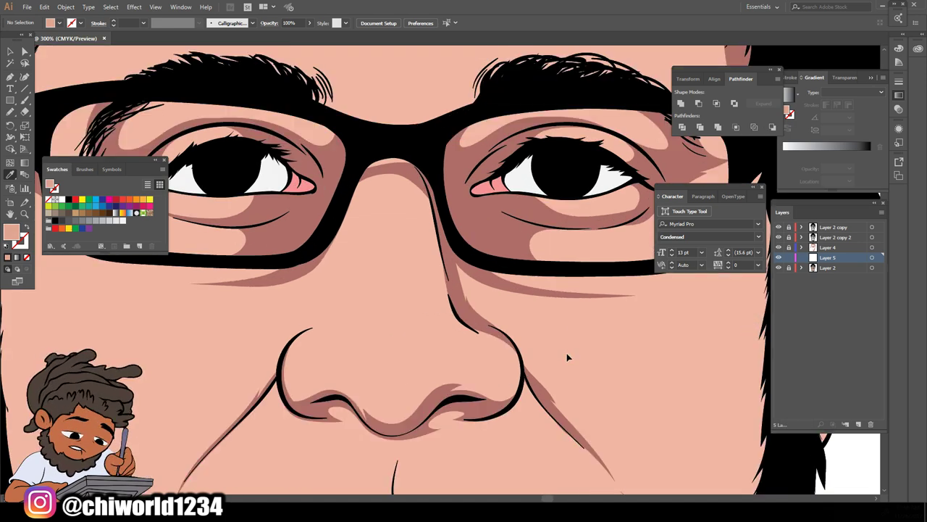
pyautogui.scroll(-4, 570, 352)
pyautogui.hotkey('ctrl', '-')
pyautogui.scroll(3, 570, 350)
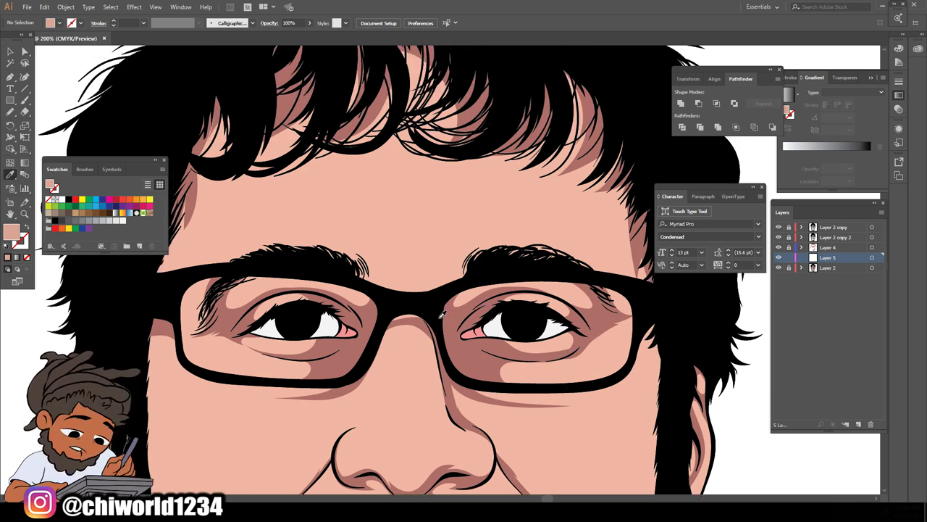
# Draw a midtone shape with the Pencil tool across the nose tip and both nostrils, above the dark underside shadow
pyautogui.click(10, 111)
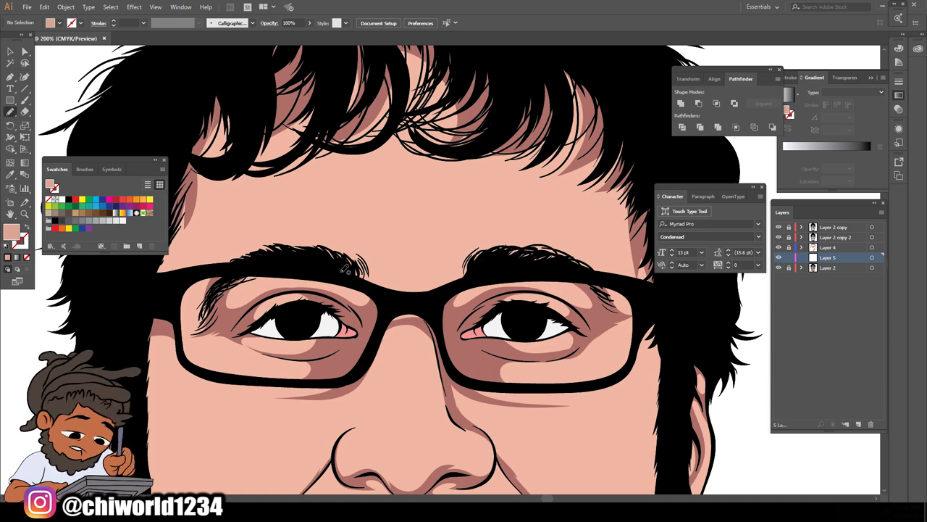
pyautogui.scroll(-1, 353, 270)
pyautogui.scroll(-2, 352, 270)
pyautogui.hotkey('ctrl', '-')
pyautogui.hotkey('ctrl', '-')
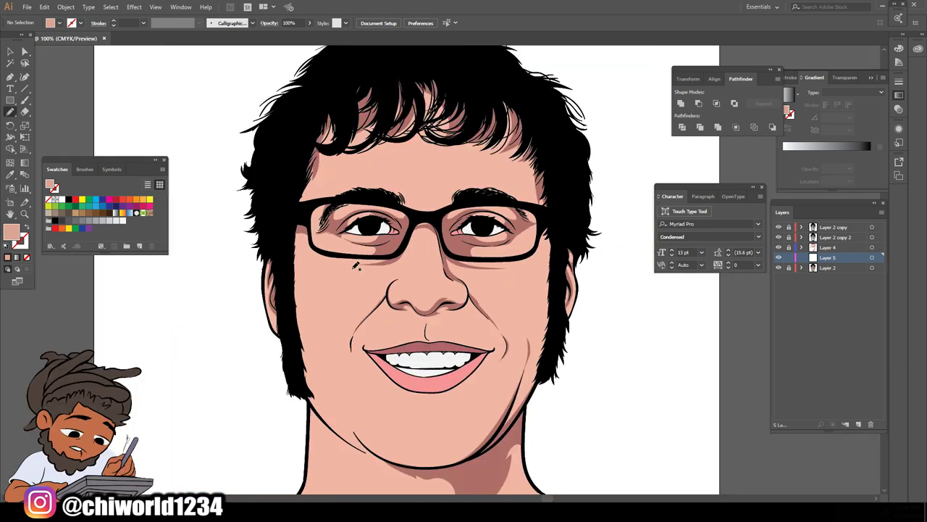
pyautogui.scroll(-2, 357, 265)
pyautogui.hotkey('ctrl', '=')
pyautogui.keyDown('alt'); pyautogui.scroll(1, 540, 326); pyautogui.keyUp('alt')
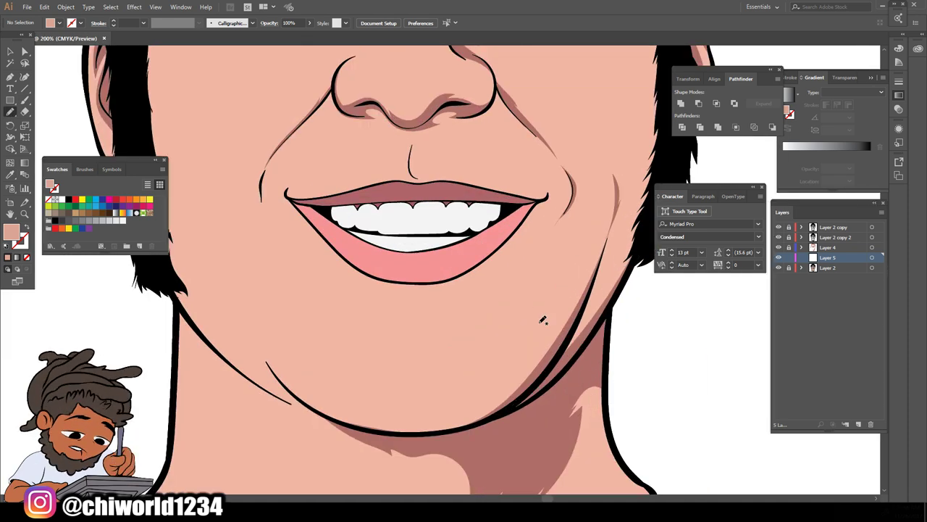
pyautogui.scroll(1, 539, 326)
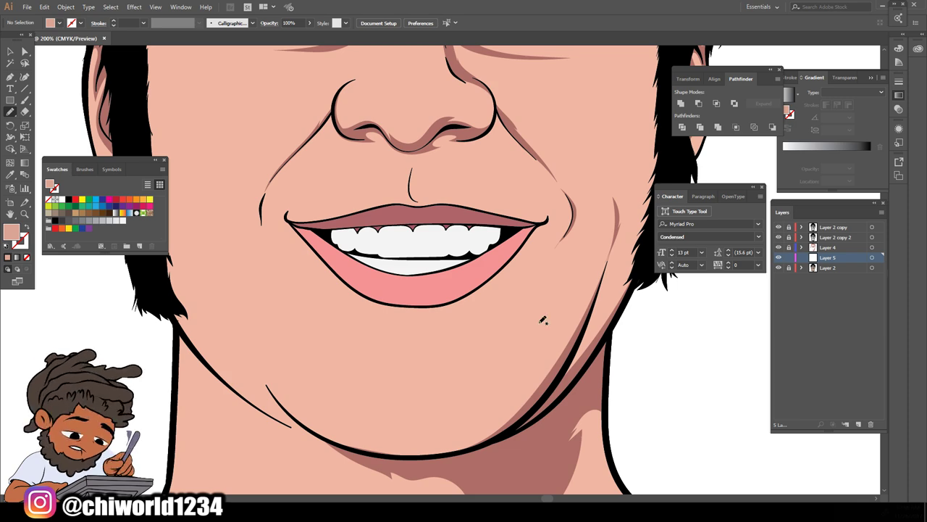
pyautogui.hscroll(1, 540, 325)
pyautogui.scroll(2, 539, 326)
pyautogui.keyDown('alt'); pyautogui.scroll(1, 537, 320); pyautogui.keyUp('alt')
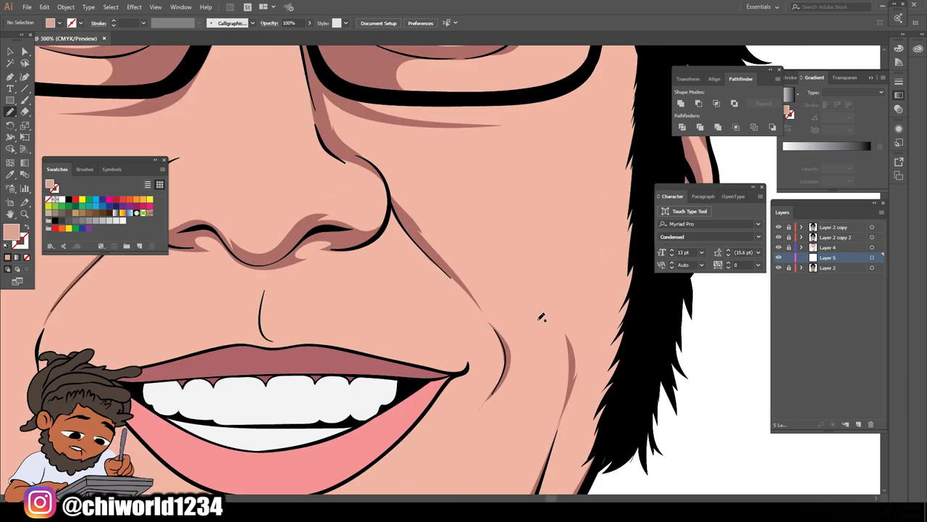
pyautogui.scroll(2, 532, 311)
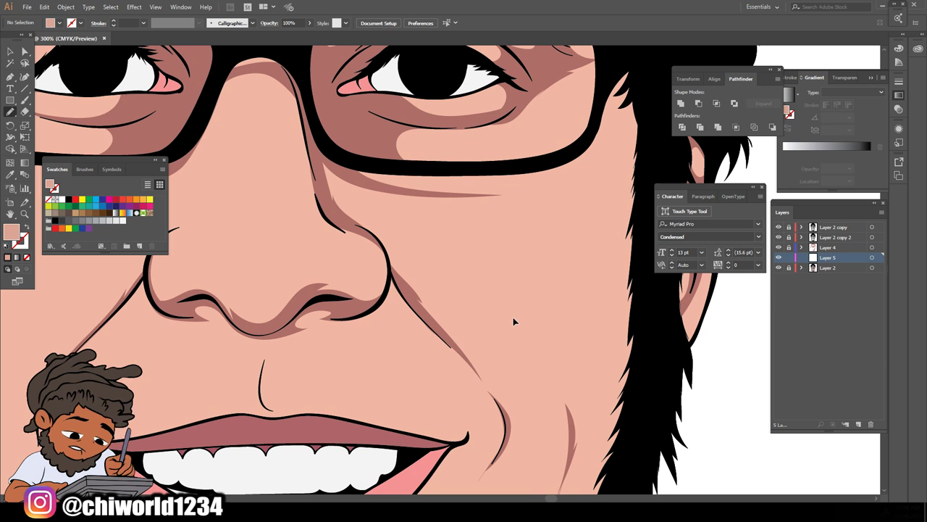
pyautogui.keyDown('alt'); pyautogui.scroll(1, 514, 315); pyautogui.keyUp('alt')
pyautogui.hscroll(-1, 506, 316)
pyautogui.moveTo(551, 320)
pyautogui.mouseDown()
pyautogui.moveTo(596, 302)
pyautogui.moveTo(605, 263)
pyautogui.moveTo(565, 273)
pyautogui.mouseUp()
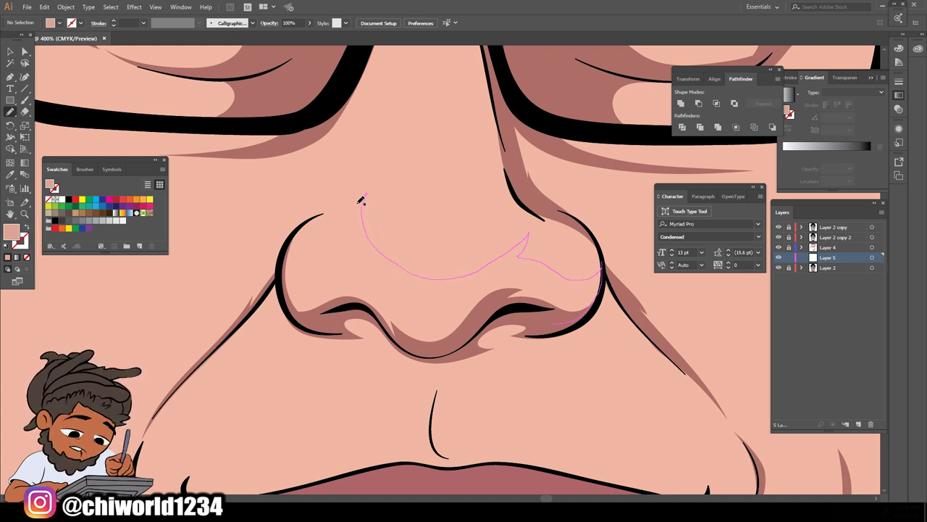
pyautogui.moveTo(338, 279)
pyautogui.mouseDown()
pyautogui.moveTo(311, 290)
pyautogui.moveTo(288, 280)
pyautogui.moveTo(284, 260)
pyautogui.moveTo(281, 279)
pyautogui.moveTo(321, 313)
pyautogui.mouseUp()
pyautogui.moveTo(499, 317); pyautogui.dragTo(552, 319)
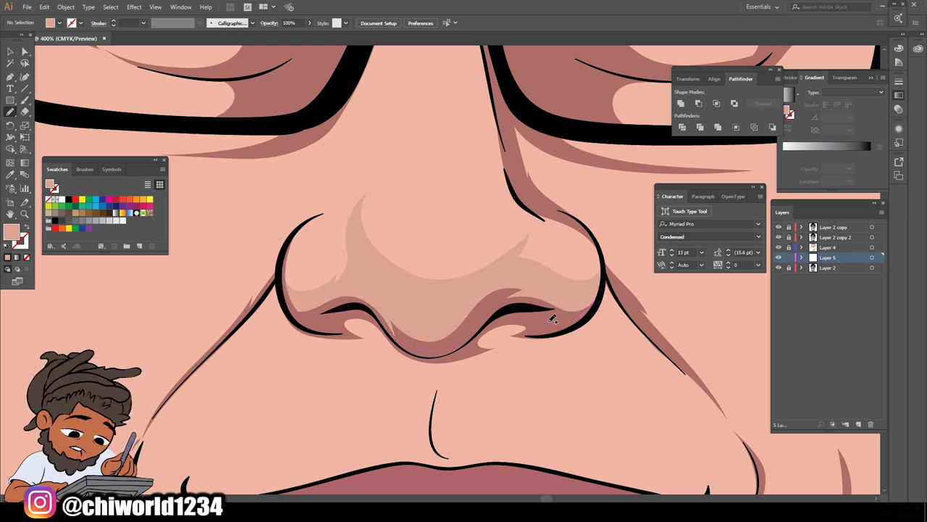
pyautogui.hotkey('ctrl', '-')
pyautogui.hotkey('ctrl', '-')
pyautogui.hotkey('ctrl', '-')
pyautogui.hotkey('ctrl', '-')
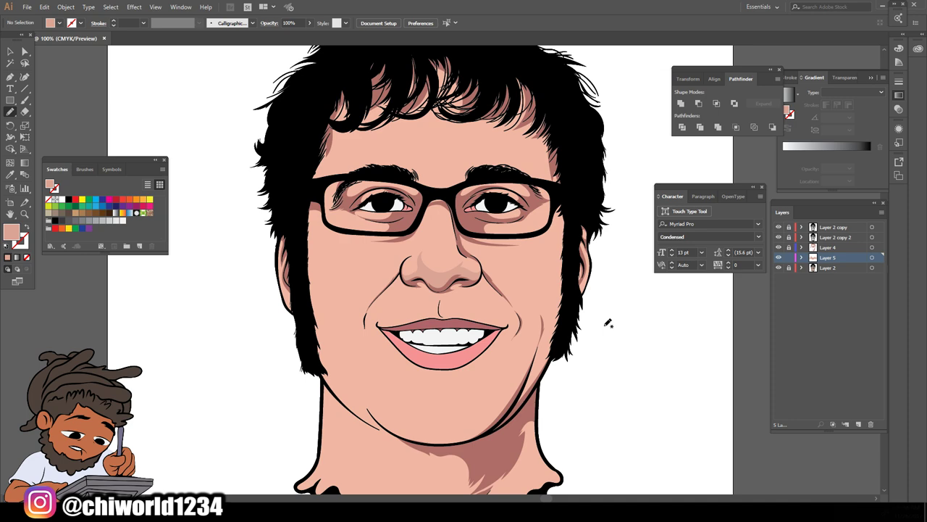
# Adjust the nose midtone's colour balance to 6% more magenta and 5% more yellow, then deselect it
pyautogui.hotkey('ctrl', '+')
pyautogui.hotkey('ctrl', '+')
pyautogui.hotkey('ctrl', '+')
pyautogui.hotkey('ctrl', '+')
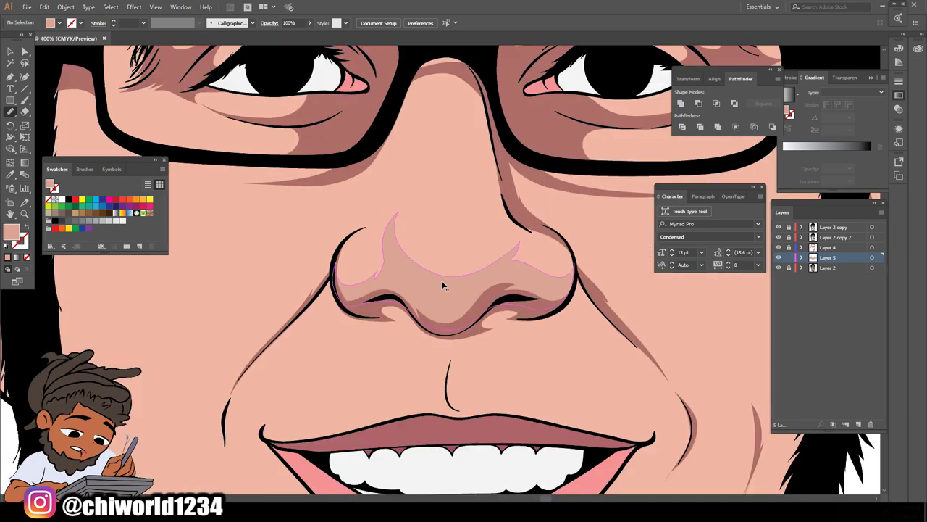
pyautogui.click(10, 51)
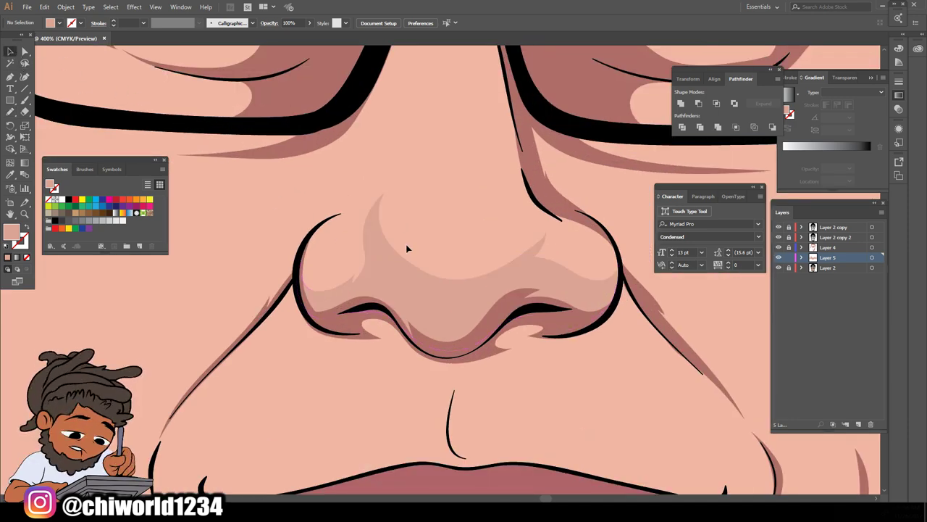
pyautogui.click(394, 285)
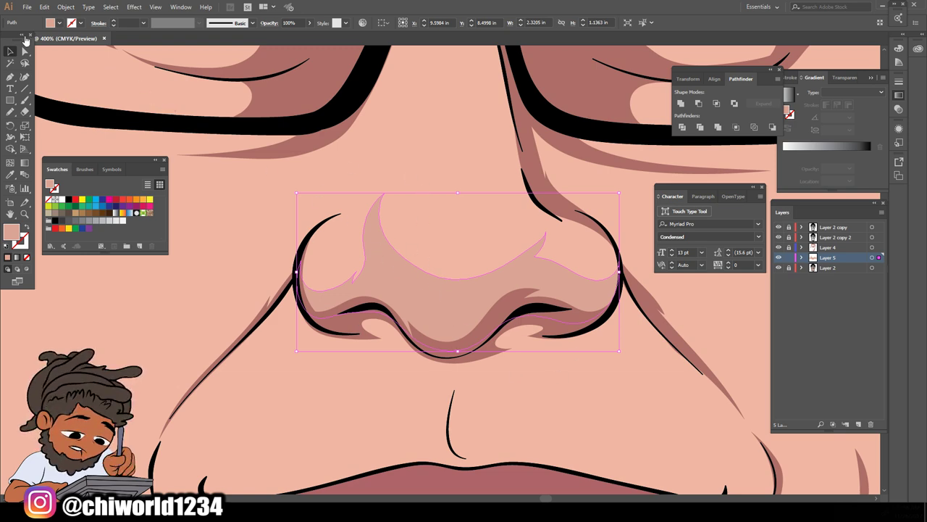
pyautogui.click(28, 8)
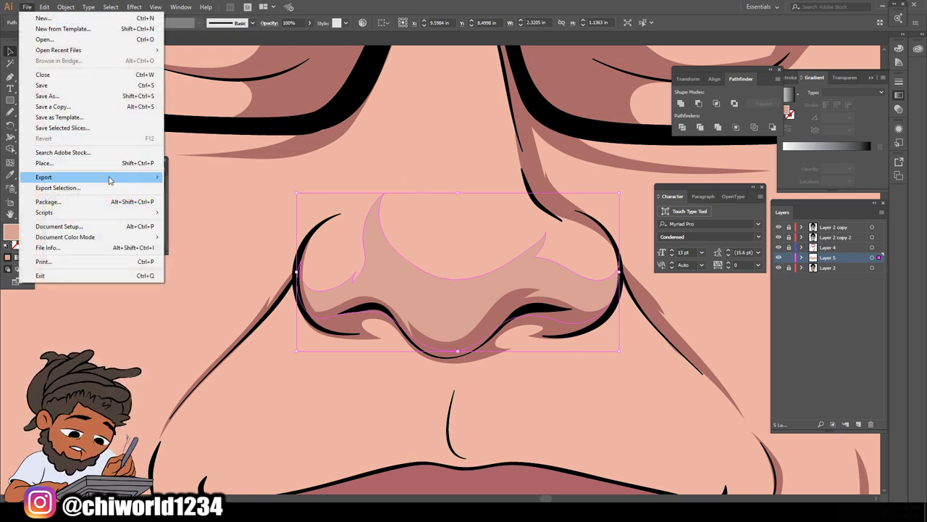
pyautogui.moveTo(45, 6)
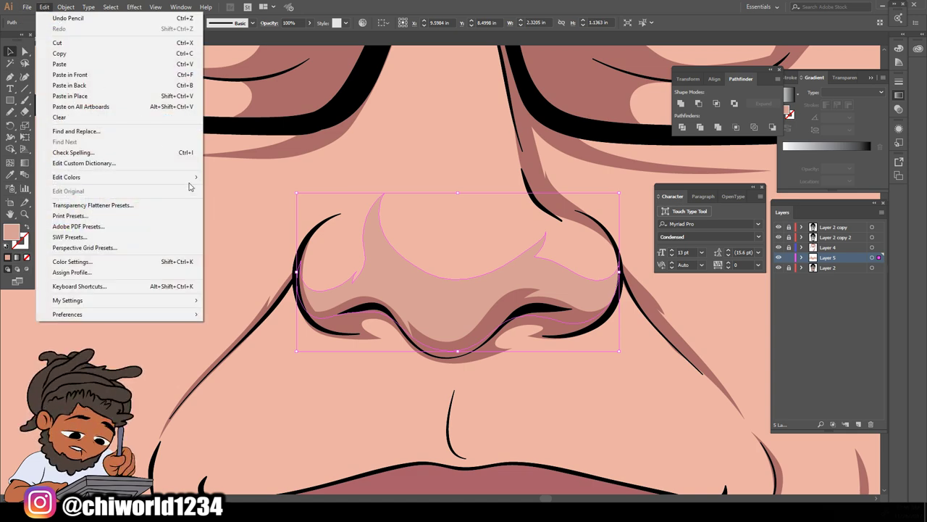
pyautogui.moveTo(194, 179)
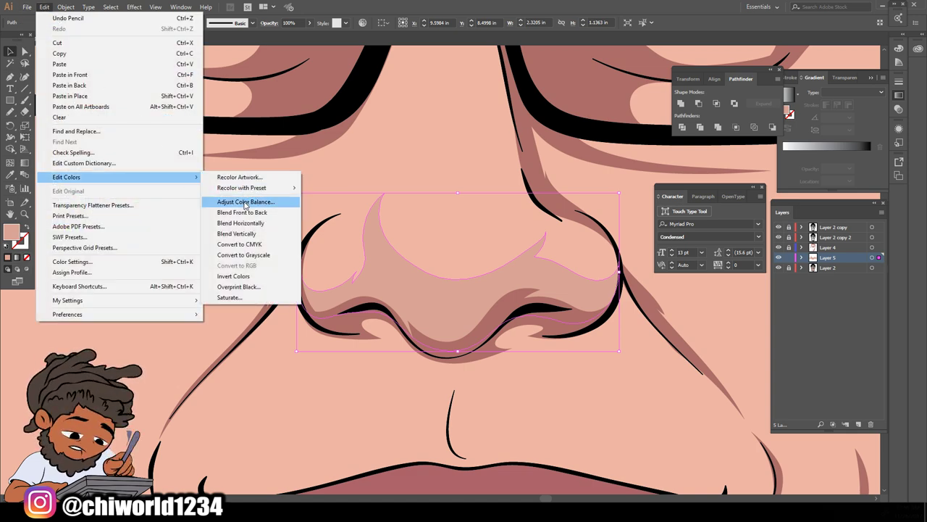
pyautogui.click(242, 202)
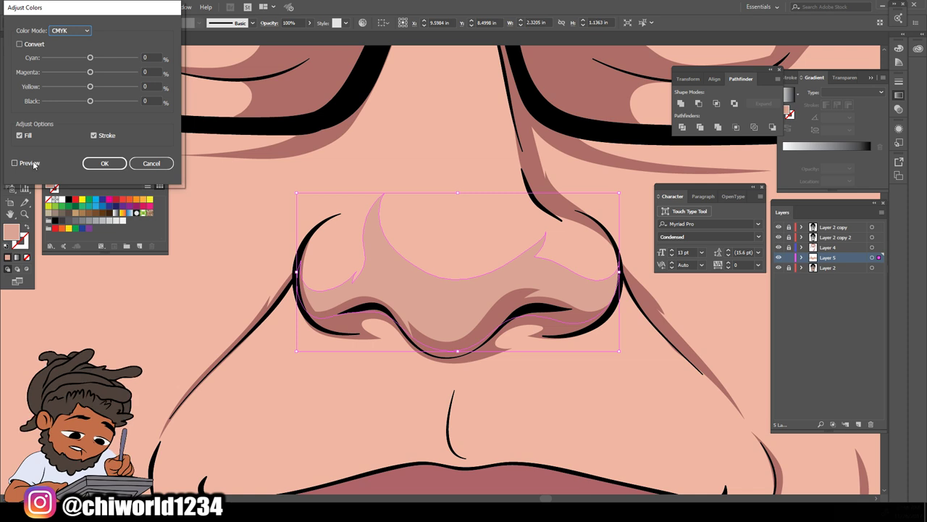
pyautogui.moveTo(90, 87); pyautogui.dragTo(92, 73)
pyautogui.click(90, 72)
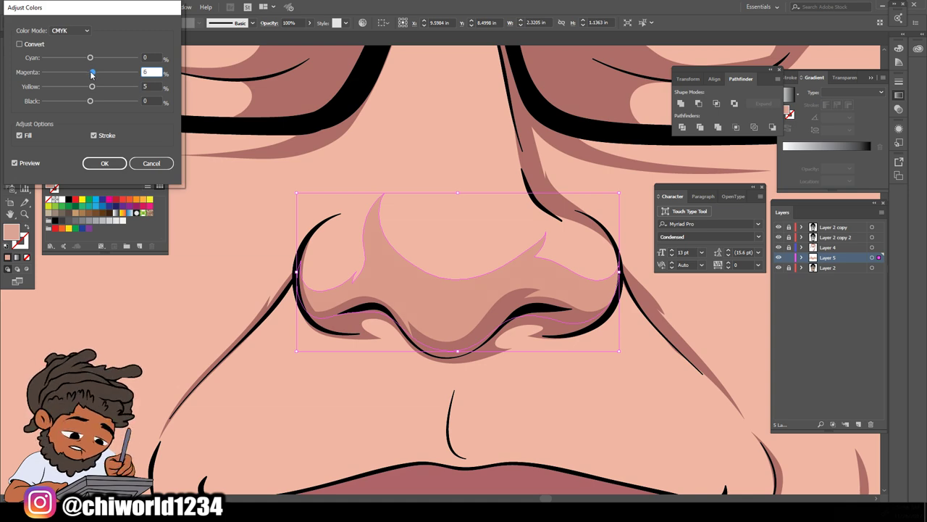
pyautogui.click(106, 163)
pyautogui.click(524, 471)
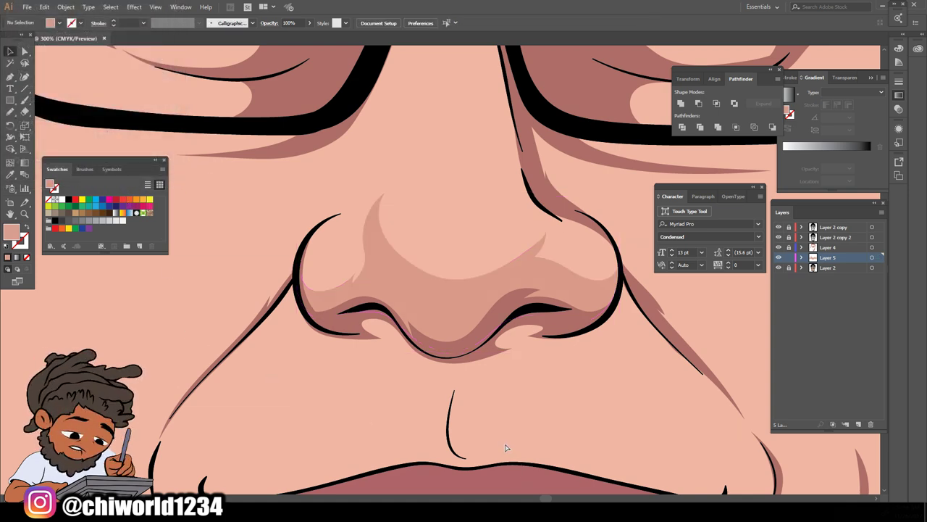
# Sample the adjusted midtone from the nose as the fill colour
pyautogui.hotkey('ctrl', '-')
pyautogui.hotkey('ctrl', '-')
pyautogui.hotkey('ctrl', '-')
pyautogui.hotkey('ctrl', '-')
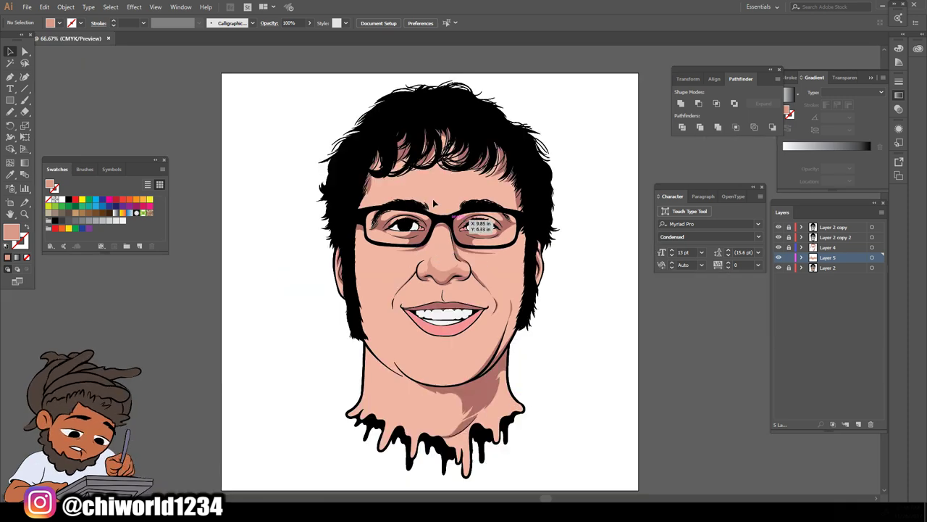
pyautogui.click(10, 176)
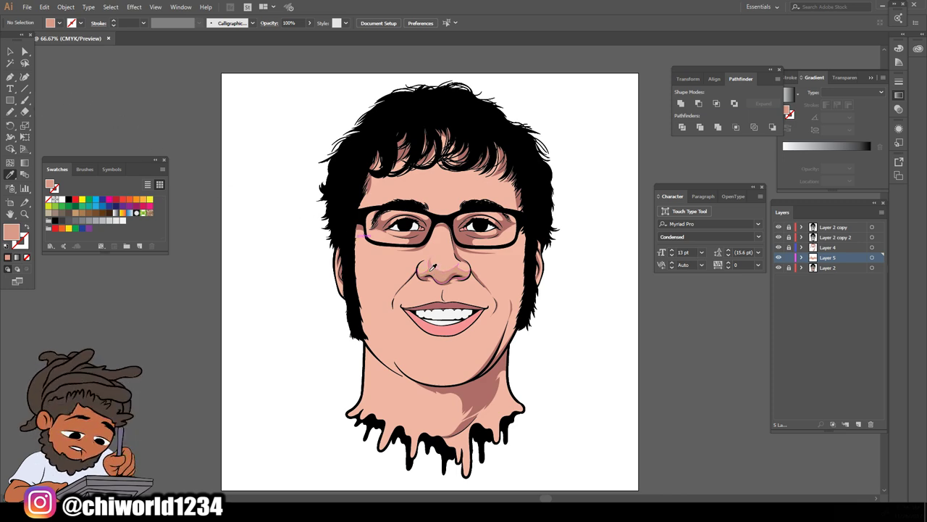
# Draw a midtone shape over the right cheek with the Pencil tool, from the nostril crease to the smile creases beside the mouth
pyautogui.click(12, 113)
pyautogui.scroll(4, 475, 271)
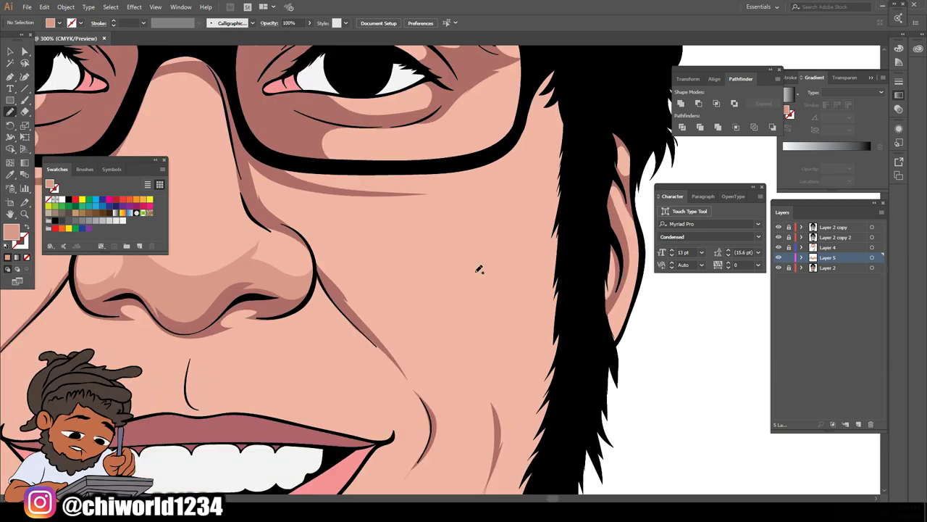
pyautogui.moveTo(358, 317); pyautogui.dragTo(276, 217)
pyautogui.moveTo(414, 291)
pyautogui.mouseDown()
pyautogui.moveTo(474, 307)
pyautogui.moveTo(500, 279)
pyautogui.moveTo(534, 352)
pyautogui.moveTo(536, 410)
pyautogui.moveTo(521, 446)
pyautogui.mouseUp()
pyautogui.moveTo(469, 382); pyautogui.dragTo(444, 432)
pyautogui.moveTo(317, 261); pyautogui.dragTo(317, 264)
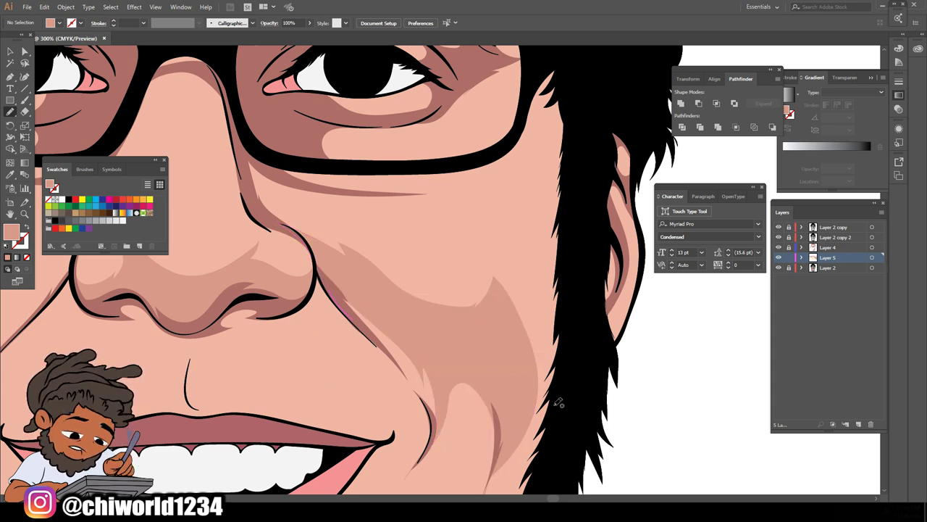
# Draw a midtone shape around the right eye, running from the side of the nose beneath the lens frame to the outer eye corner
pyautogui.hotkey('ctrl', '-')
pyautogui.hotkey('ctrl', '-')
pyautogui.hotkey('ctrl', '-')
pyautogui.hotkey('ctrl', '-')
pyautogui.hscroll(-2, 529, 406)
pyautogui.hotkey('ctrl', '=')
pyautogui.hotkey('ctrl', '=')
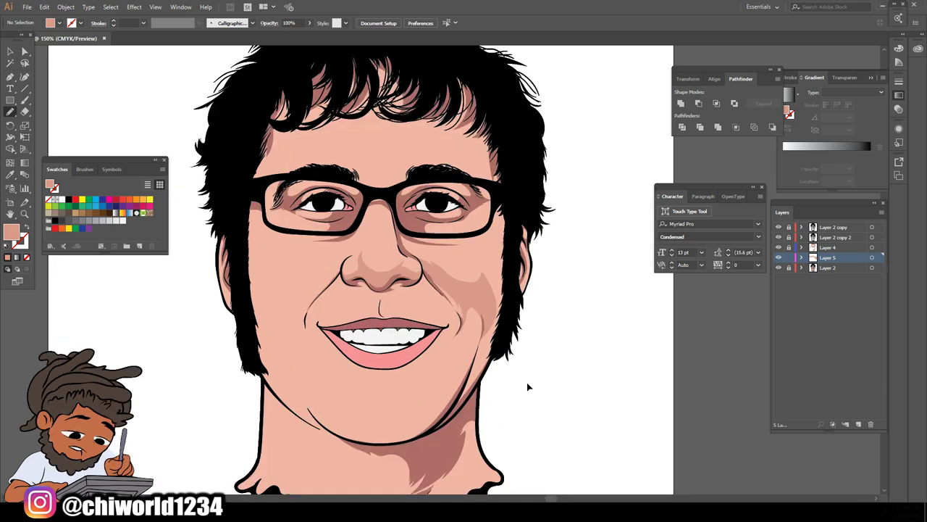
pyautogui.hotkey('ctrl', '+')
pyautogui.scroll(2, 367, 231)
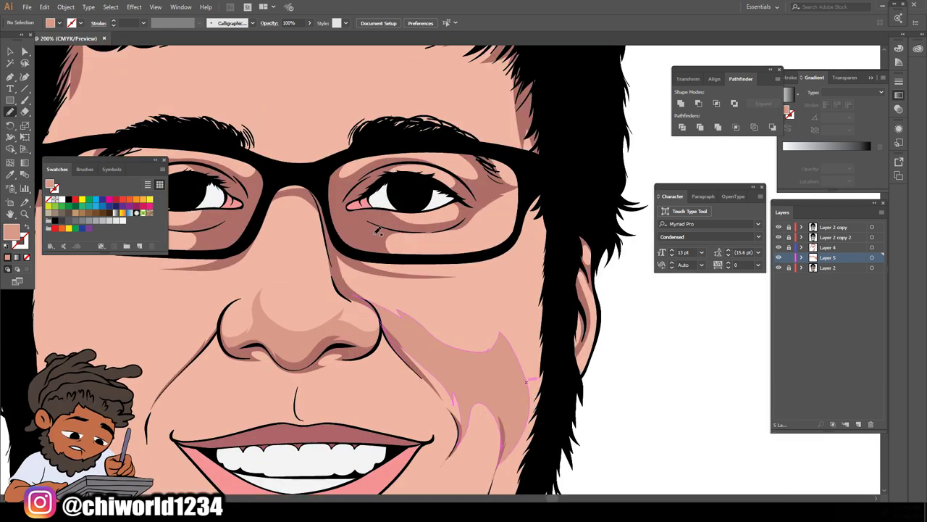
pyautogui.hotkey('ctrl', '+')
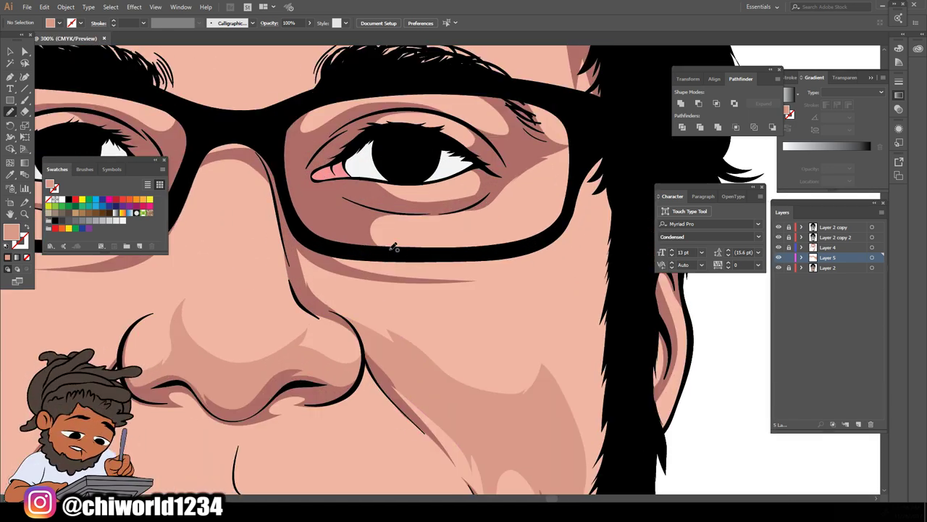
pyautogui.moveTo(378, 325); pyautogui.dragTo(320, 280)
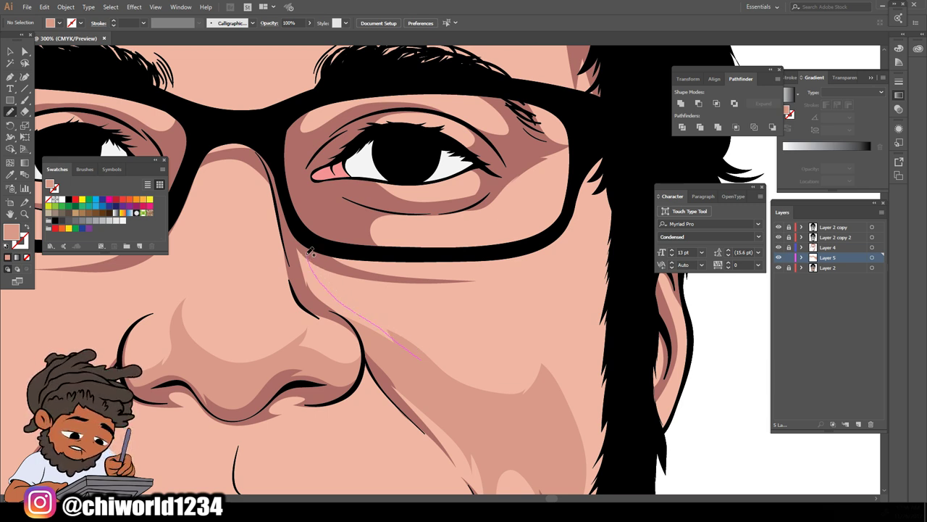
pyautogui.moveTo(435, 287)
pyautogui.mouseDown()
pyautogui.moveTo(510, 278)
pyautogui.moveTo(470, 276)
pyautogui.moveTo(560, 228)
pyautogui.mouseUp()
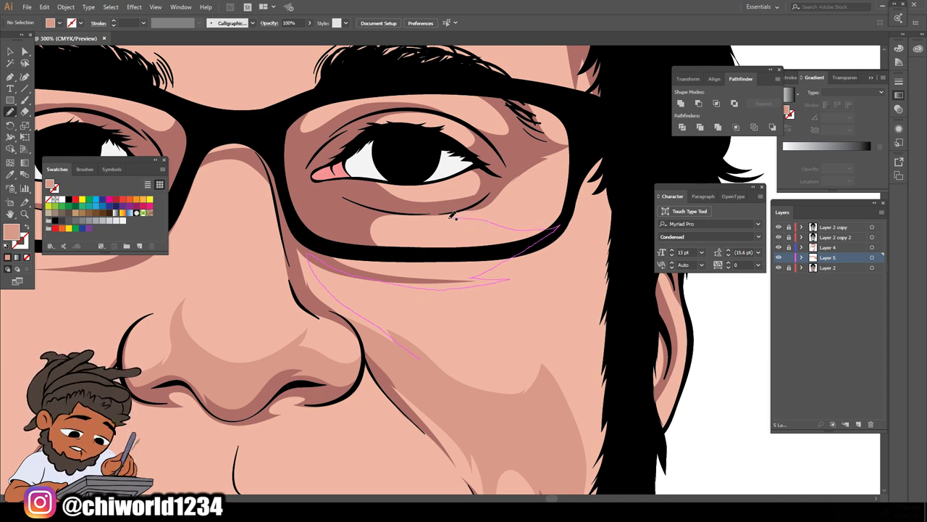
pyautogui.moveTo(511, 182); pyautogui.dragTo(562, 169)
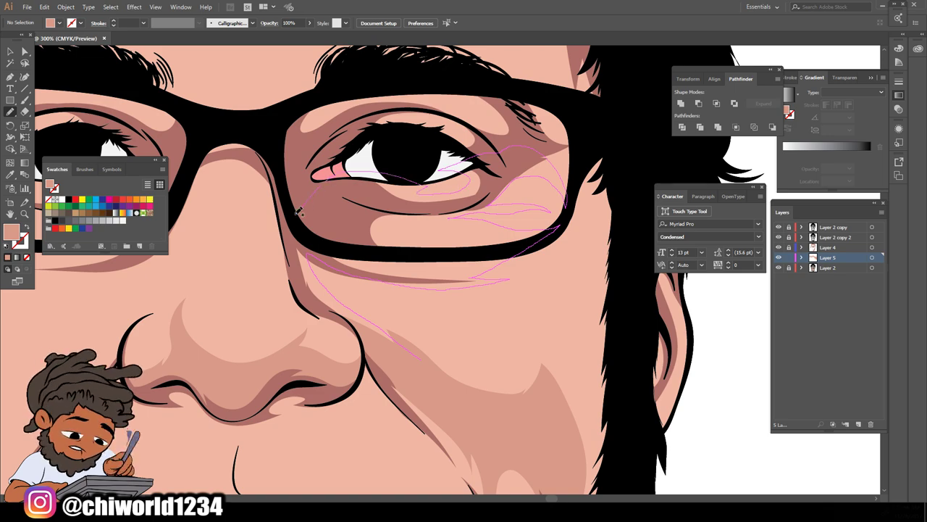
# Draw a midtone shape inside the left lens, from the eyebrow's tail and outer eye corner down to the lower frame
pyautogui.hotkey('ctrl', '-')
pyautogui.hotkey('ctrl', '-')
pyautogui.hotkey('ctrl', '-')
pyautogui.hotkey('ctrl', '-')
pyautogui.hotkey('ctrl', '+')
pyautogui.hotkey('ctrl', '+')
pyautogui.hotkey('ctrl', '+')
pyautogui.moveTo(532, 297); pyautogui.dragTo(547, 402)
pyautogui.moveTo(407, 259)
pyautogui.mouseDown()
pyautogui.moveTo(421, 297)
pyautogui.moveTo(440, 233)
pyautogui.moveTo(407, 260)
pyautogui.mouseUp()
pyautogui.hotkey('ctrl', '-')
pyautogui.hotkey('ctrl', '-')
pyautogui.hotkey('ctrl', '-')
pyautogui.hotkey('ctrl', '+')
pyautogui.hotkey('ctrl', '+')
pyautogui.hotkey('ctrl', '+')
pyautogui.hotkey('ctrl', '+')
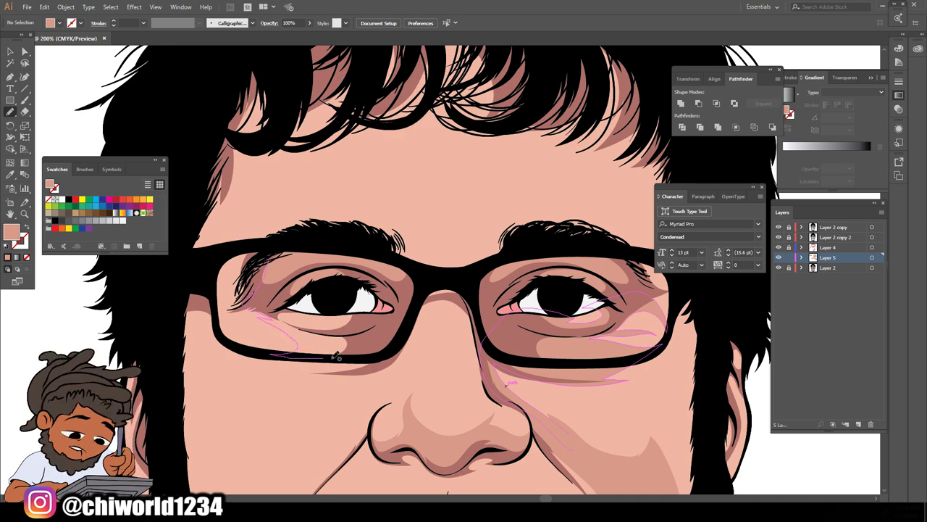
# Draw a pointed midtone shape between the eyebrows, just above the bridge of the glasses
pyautogui.scroll(1, 545, 270)
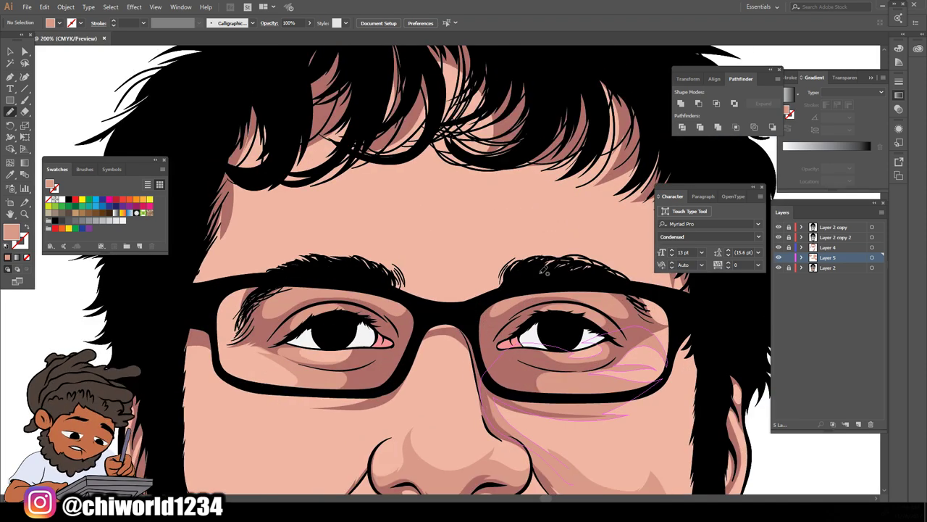
pyautogui.moveTo(541, 272)
pyautogui.mouseDown()
pyautogui.moveTo(459, 259)
pyautogui.moveTo(478, 313)
pyautogui.moveTo(538, 275)
pyautogui.mouseUp()
pyautogui.scroll(-1, 464, 290)
pyautogui.scroll(2, 518, 427)
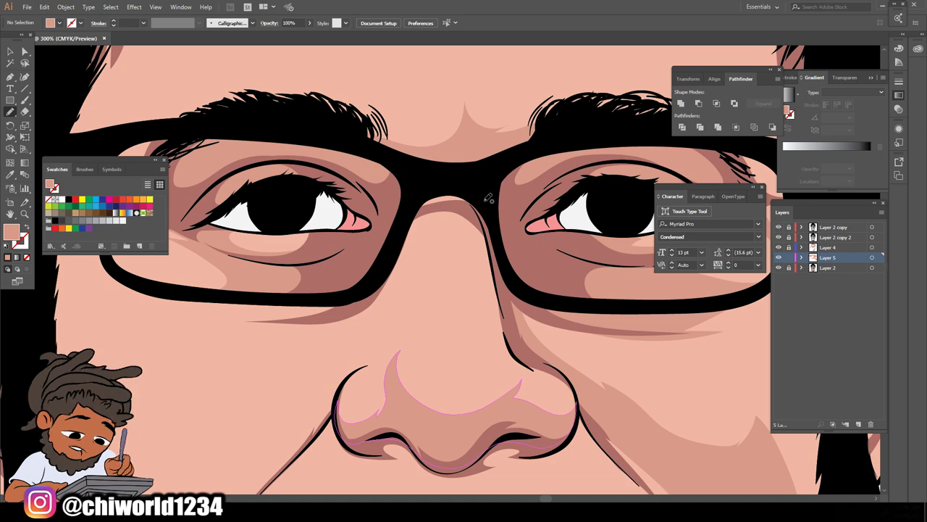
# Add midtone shading down the left side of the nose bridge and beneath the left lens frame
pyautogui.moveTo(428, 240)
pyautogui.mouseDown()
pyautogui.moveTo(370, 367)
pyautogui.moveTo(328, 419)
pyautogui.moveTo(317, 409)
pyautogui.moveTo(332, 375)
pyautogui.moveTo(386, 324)
pyautogui.moveTo(399, 209)
pyautogui.mouseUp()
pyautogui.hotkey('ctrl', '-')
pyautogui.hotkey('ctrl', '-')
pyautogui.hotkey('ctrl', '-')
pyautogui.hotkey('ctrl', '-')
pyautogui.hotkey('ctrl', '0')
pyautogui.hotkey('ctrl', '+')
pyautogui.hotkey('ctrl', '+')
pyautogui.hotkey('ctrl', '+')
pyautogui.hotkey('ctrl', '+')
pyautogui.hotkey('ctrl', '+')
pyautogui.hscroll(-5, 584, 321)
pyautogui.scroll(2, 582, 319)
pyautogui.moveTo(505, 231)
pyautogui.mouseDown()
pyautogui.moveTo(443, 258)
pyautogui.moveTo(349, 253)
pyautogui.moveTo(423, 211)
pyautogui.moveTo(356, 194)
pyautogui.moveTo(293, 226)
pyautogui.moveTo(500, 255)
pyautogui.moveTo(506, 230)
pyautogui.mouseUp()
# Add midtone shading beneath the lower lip and along the right side of the chin
pyautogui.hotkey('ctrl', '-')
pyautogui.hotkey('ctrl', '-')
pyautogui.hotkey('ctrl', '-')
pyautogui.hotkey('ctrl', '-')
pyautogui.scroll(4, 580, 311)
pyautogui.moveTo(588, 196)
pyautogui.mouseDown()
pyautogui.moveTo(546, 299)
pyautogui.moveTo(533, 250)
pyautogui.moveTo(414, 269)
pyautogui.moveTo(390, 310)
pyautogui.moveTo(429, 425)
pyautogui.moveTo(573, 307)
pyautogui.moveTo(583, 162)
pyautogui.mouseUp()
# Draw a midtone shape between the nose and upper lip, around the philtrum and out to the right mouth corner
pyautogui.hotkey('ctrl', '-')
pyautogui.hotkey('ctrl', '-')
pyautogui.hotkey('ctrl', '-')
pyautogui.hotkey('ctrl', '-')
pyautogui.scroll(2, 552, 206)
pyautogui.scroll(5, 555, 203)
pyautogui.moveTo(531, 201)
pyautogui.mouseDown()
pyautogui.moveTo(575, 294)
pyautogui.moveTo(602, 380)
pyautogui.moveTo(417, 384)
pyautogui.mouseUp()
pyautogui.moveTo(464, 332)
pyautogui.mouseDown()
pyautogui.moveTo(416, 294)
pyautogui.moveTo(418, 347)
pyautogui.moveTo(402, 335)
pyautogui.moveTo(395, 286)
pyautogui.mouseUp()
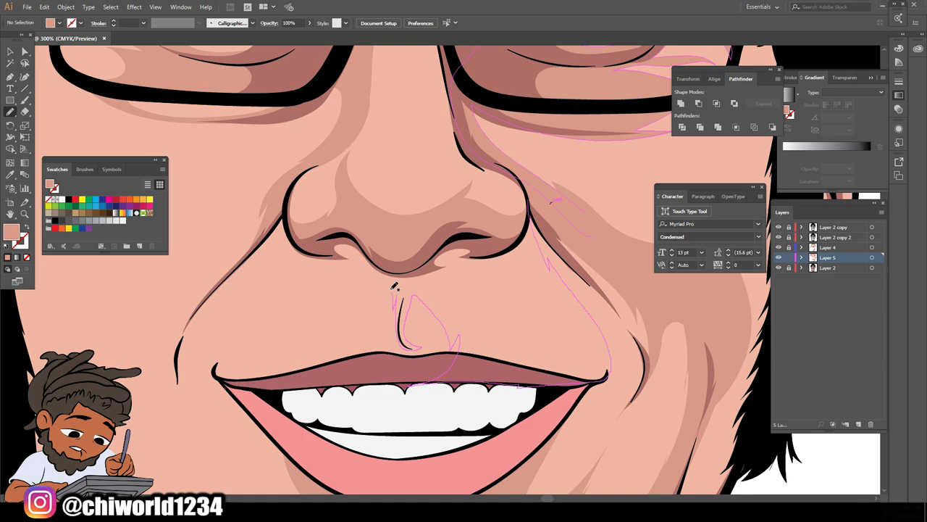
pyautogui.moveTo(497, 225); pyautogui.dragTo(536, 194)
pyautogui.scroll(-5, 497, 225)
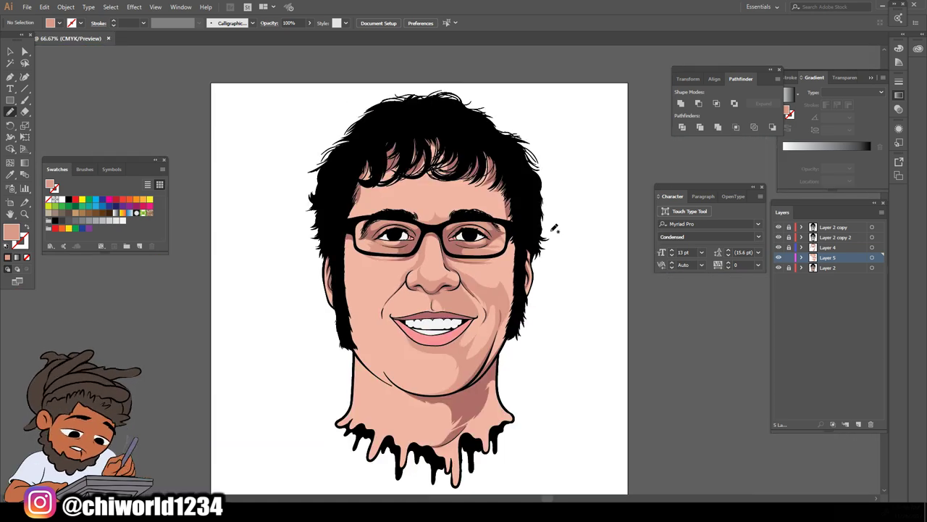
# Draw midtone shapes around the nose and along the smile lines beside the cheeks
pyautogui.scroll(5, 410, 224)
pyautogui.moveTo(321, 335)
pyautogui.mouseDown()
pyautogui.moveTo(296, 376)
pyautogui.moveTo(414, 207)
pyautogui.moveTo(413, 228)
pyautogui.mouseUp()
pyautogui.hotkey('ctrl', '-')
pyautogui.hotkey('ctrl', '-')
pyautogui.hotkey('ctrl', '-')
pyautogui.hotkey('ctrl', '+')
pyautogui.hotkey('ctrl', '+')
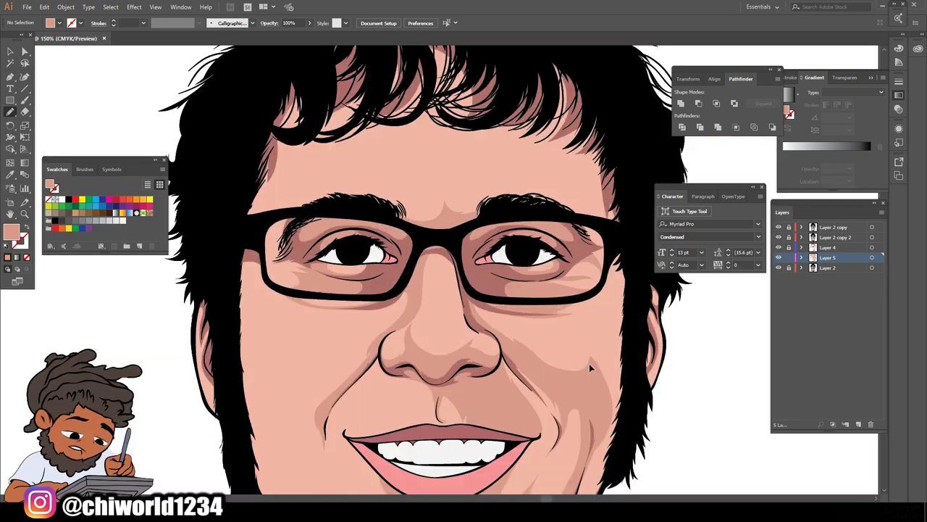
pyautogui.scroll(5, 588, 363)
pyautogui.moveTo(689, 384)
pyautogui.mouseDown()
pyautogui.moveTo(609, 287)
pyautogui.moveTo(557, 261)
pyautogui.moveTo(391, 229)
pyautogui.moveTo(432, 210)
pyautogui.mouseUp()
pyautogui.moveTo(348, 242); pyautogui.dragTo(341, 221)
# Add midtone shading to the left cheek and the left side of the face
pyautogui.hotkey('ctrl', '-')
pyautogui.hotkey('ctrl', '-')
pyautogui.scroll(-2, 625, 276)
pyautogui.hotkey('ctrl', '+')
pyautogui.moveTo(226, 272)
pyautogui.mouseDown()
pyautogui.moveTo(290, 303)
pyautogui.moveTo(283, 234)
pyautogui.moveTo(226, 273)
pyautogui.mouseUp()
pyautogui.hotkey('ctrl', '-')
pyautogui.hotkey('ctrl', '-')
pyautogui.hotkey('ctrl', '-')
pyautogui.scroll(-2, 441, 415)
pyautogui.hotkey('ctrl', '+')
pyautogui.hotkey('ctrl', '+')
pyautogui.hotkey('ctrl', '+')
pyautogui.hotkey('ctrl', '+')
pyautogui.moveTo(374, 407)
pyautogui.mouseDown()
pyautogui.moveTo(441, 420)
pyautogui.moveTo(453, 432)
pyautogui.mouseUp()
pyautogui.moveTo(259, 375)
pyautogui.mouseDown()
pyautogui.moveTo(270, 408)
pyautogui.moveTo(286, 368)
pyautogui.moveTo(273, 296)
pyautogui.moveTo(279, 110)
pyautogui.moveTo(259, 374)
pyautogui.mouseUp()
# Add narrow midtone shading where the right cheek meets the sideburn, down toward the jaw
pyautogui.hotkey('ctrl', '-')
pyautogui.hotkey('ctrl', '-')
pyautogui.hscroll(2, 430, 438)
pyautogui.hotkey('ctrl', '+')
pyautogui.hotkey('ctrl', '+')
pyautogui.scroll(1, 431, 440)
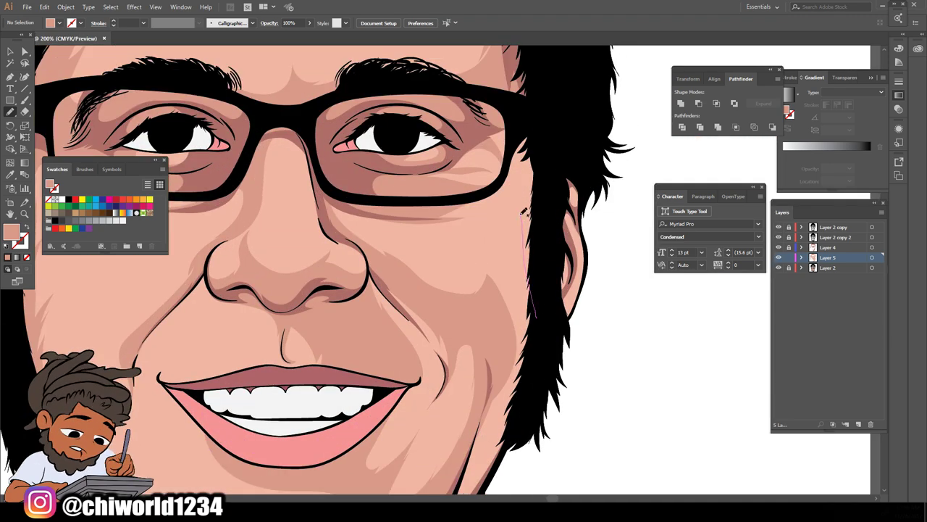
pyautogui.hotkey('ctrl', '-')
pyautogui.hotkey('ctrl', '-')
pyautogui.hotkey('ctrl', '-')
pyautogui.hotkey('ctrl', '+')
pyautogui.hotkey('ctrl', '+')
pyautogui.hotkey('ctrl', '+')
pyautogui.scroll(-1, 509, 462)
pyautogui.moveTo(531, 361)
pyautogui.mouseDown()
pyautogui.moveTo(414, 394)
pyautogui.moveTo(297, 339)
pyautogui.moveTo(210, 261)
pyautogui.moveTo(214, 332)
pyautogui.moveTo(258, 345)
pyautogui.moveTo(355, 427)
pyautogui.moveTo(422, 456)
pyautogui.moveTo(540, 348)
pyautogui.mouseUp()
# Draw midtone shapes on the upper face near the hairline
pyautogui.hotkey('ctrl', '-')
pyautogui.hotkey('ctrl', '-')
pyautogui.scroll(3, 542, 449)
pyautogui.scroll(-1, 435, 377)
pyautogui.moveTo(274, 317); pyautogui.dragTo(187, 245)
pyautogui.moveTo(361, 251)
pyautogui.mouseDown()
pyautogui.moveTo(424, 366)
pyautogui.moveTo(319, 467)
pyautogui.moveTo(594, 325)
pyautogui.moveTo(455, 196)
pyautogui.moveTo(362, 254)
pyautogui.mouseUp()
# Add midtone shading to the neck below the jawline
pyautogui.hotkey('ctrl', '-')
pyautogui.hotkey('ctrl', '-')
pyautogui.hotkey('ctrl', '-')
pyautogui.hotkey('ctrl', '-')
pyautogui.hotkey('ctrl', '-')
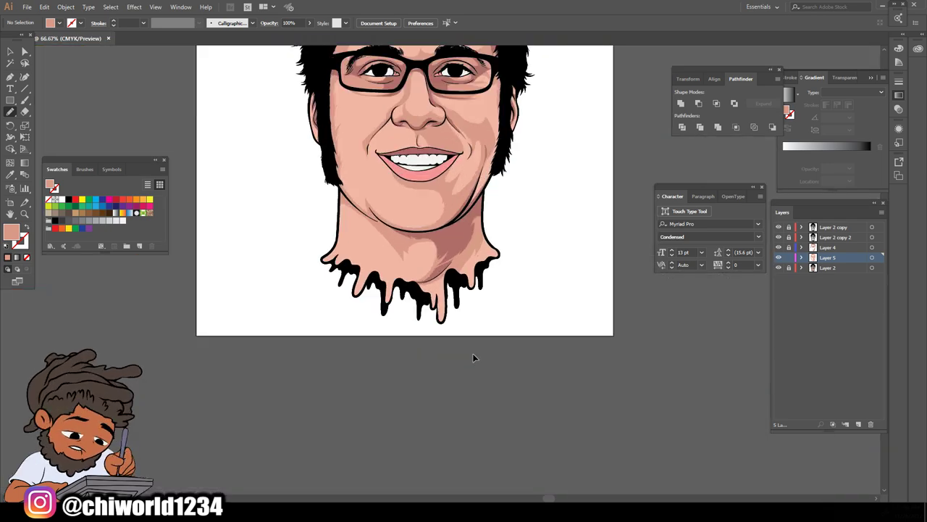
pyautogui.hotkey('ctrl', '+')
pyautogui.hotkey('ctrl', '+')
pyautogui.hotkey('ctrl', '+')
pyautogui.hotkey('ctrl', '+')
pyautogui.hotkey('ctrl', '+')
pyautogui.moveTo(337, 290)
pyautogui.mouseDown()
pyautogui.moveTo(406, 330)
pyautogui.moveTo(436, 455)
pyautogui.moveTo(463, 269)
pyautogui.mouseUp()
pyautogui.hotkey('ctrl', '-')
pyautogui.hotkey('ctrl', '-')
pyautogui.hotkey('ctrl', '-')
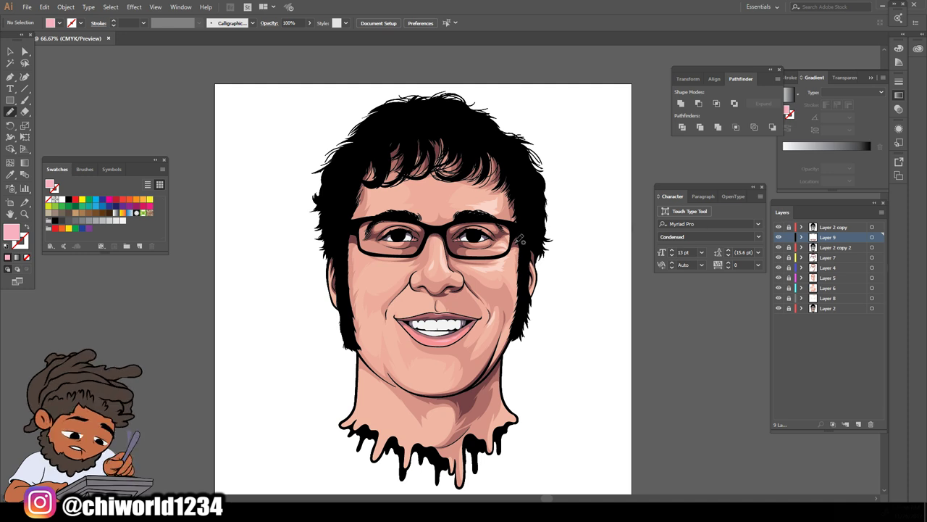
# Create a new layer for the eye colour and place it above all other layers
pyautogui.click(859, 424)
pyautogui.moveTo(823, 241); pyautogui.dragTo(826, 223)
pyautogui.scroll(2, 438, 303)
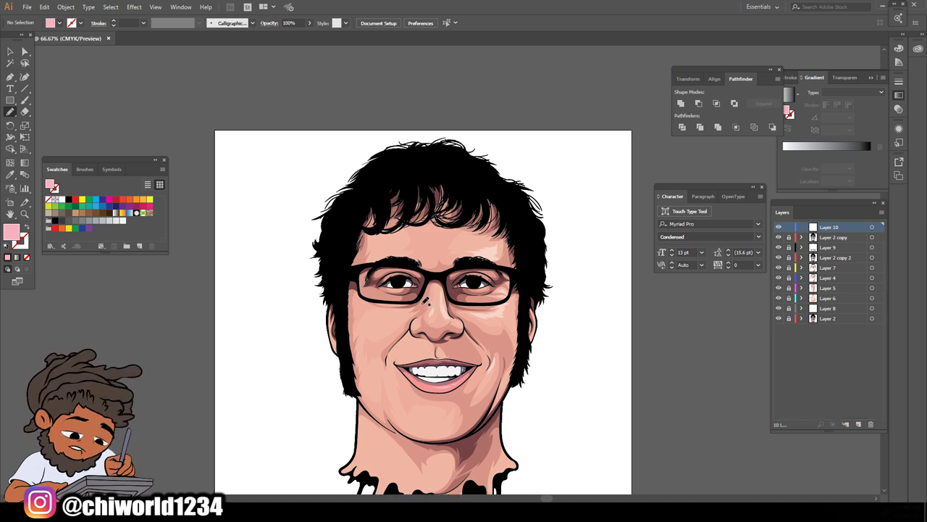
pyautogui.scroll(6, 443, 305)
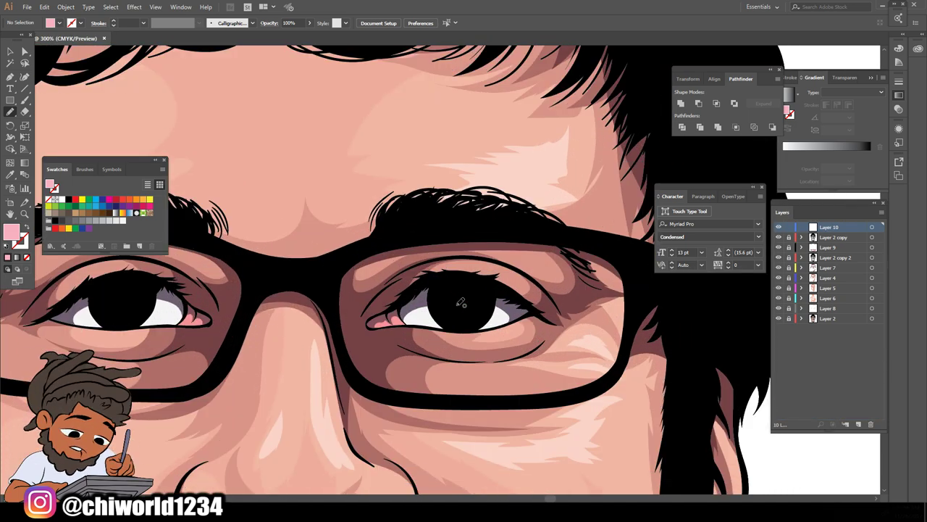
pyautogui.scroll(1, 456, 308)
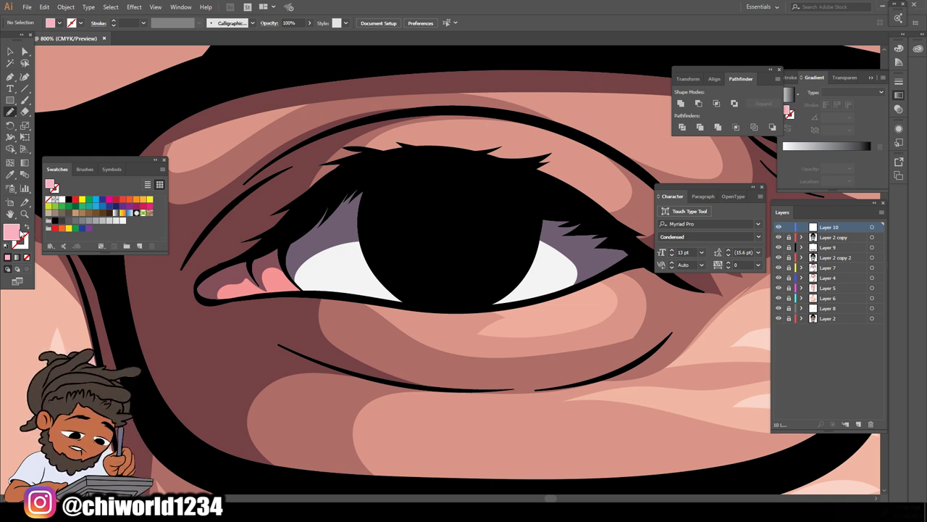
# Set the fill to muted brown 6D6052 and draw a jagged iris ring inside the black of the right eye
pyautogui.doubleClick(19, 231)
pyautogui.moveTo(687, 395); pyautogui.dragTo(684, 440)
pyautogui.moveTo(587, 390)
pyautogui.mouseDown()
pyautogui.moveTo(582, 407)
pyautogui.moveTo(578, 398)
pyautogui.mouseUp()
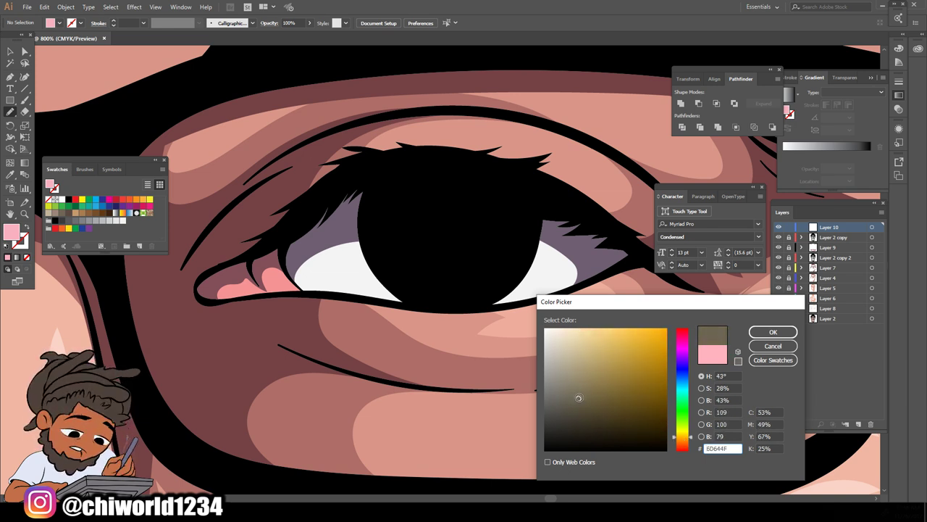
pyautogui.moveTo(676, 440); pyautogui.dragTo(681, 444)
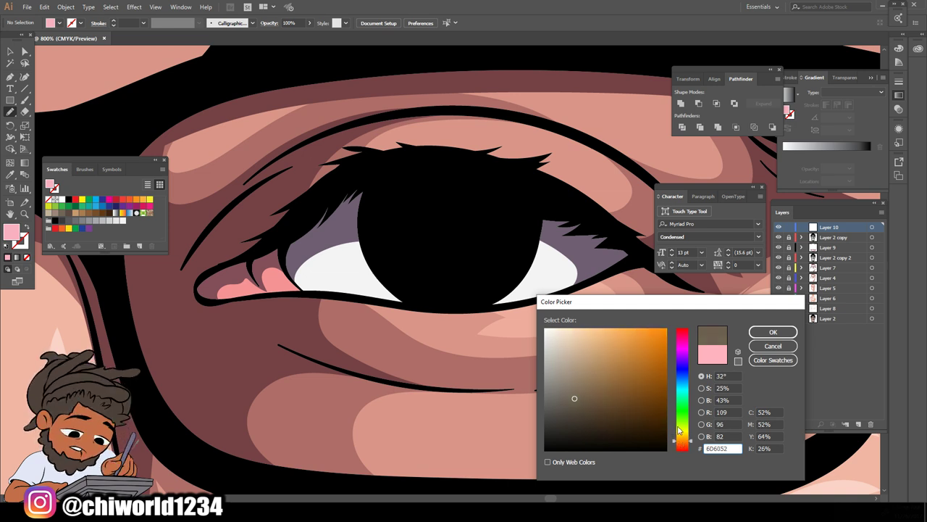
pyautogui.click(769, 332)
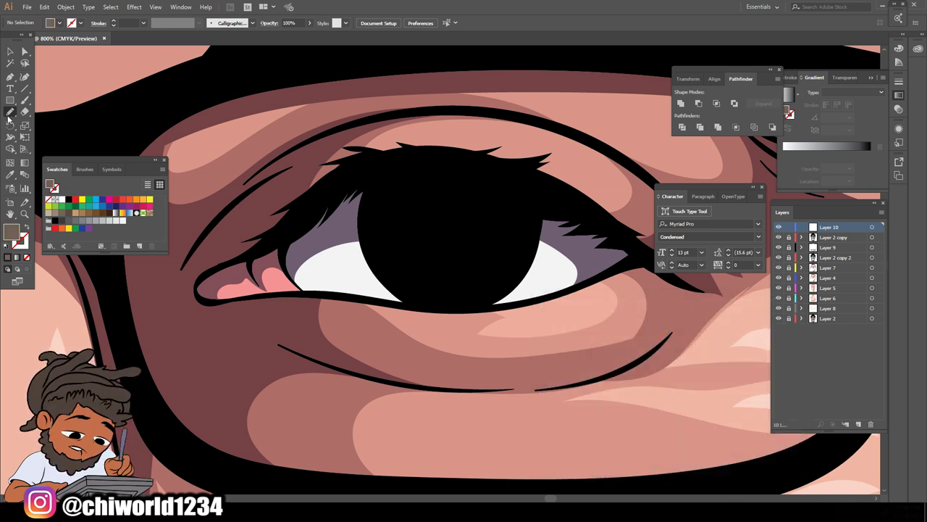
pyautogui.moveTo(399, 267)
pyautogui.mouseDown()
pyautogui.moveTo(467, 293)
pyautogui.moveTo(487, 284)
pyautogui.moveTo(508, 249)
pyautogui.moveTo(504, 207)
pyautogui.moveTo(480, 206)
pyautogui.moveTo(481, 236)
pyautogui.moveTo(454, 256)
pyautogui.moveTo(417, 229)
pyautogui.moveTo(412, 185)
pyautogui.moveTo(389, 188)
pyautogui.moveTo(382, 255)
pyautogui.moveTo(411, 292)
pyautogui.moveTo(447, 286)
pyautogui.mouseUp()
pyautogui.scroll(-6, 572, 295)
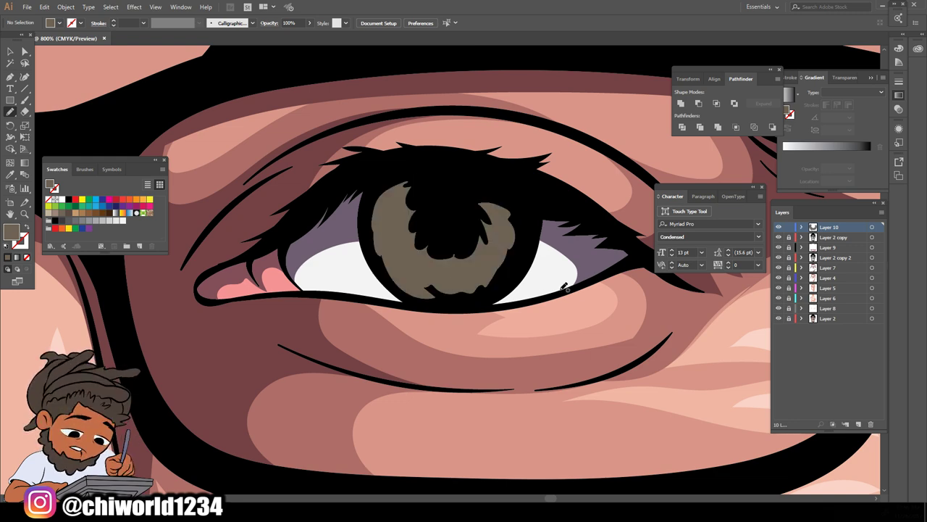
# Recolour the right eye's iris shape to dark brown 3F3627 and deselect it
pyautogui.scroll(4, 515, 260)
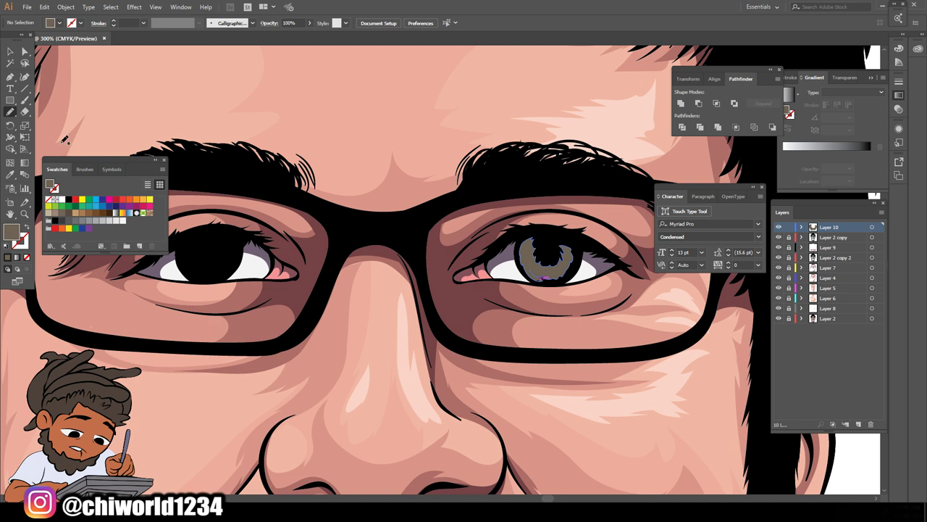
pyautogui.click(10, 51)
pyautogui.click(545, 265)
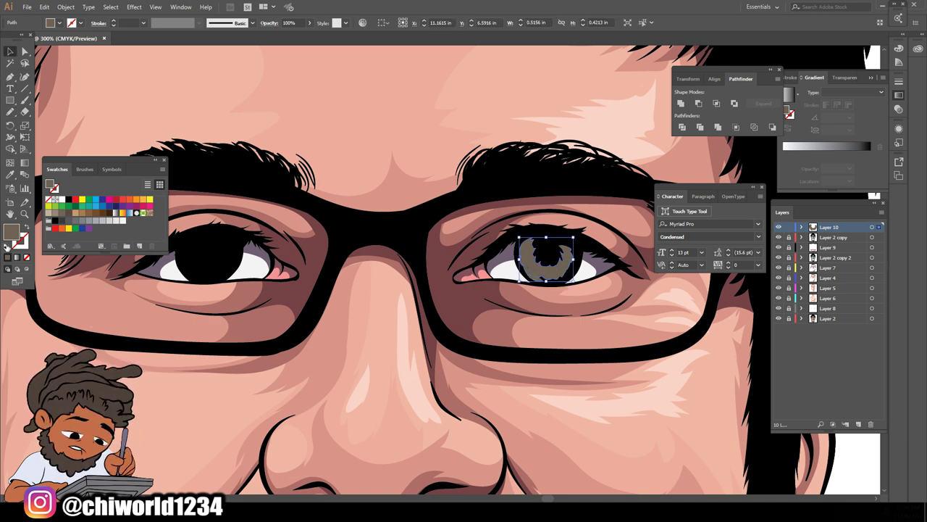
pyautogui.doubleClick(13, 234)
pyautogui.moveTo(573, 388); pyautogui.dragTo(590, 419)
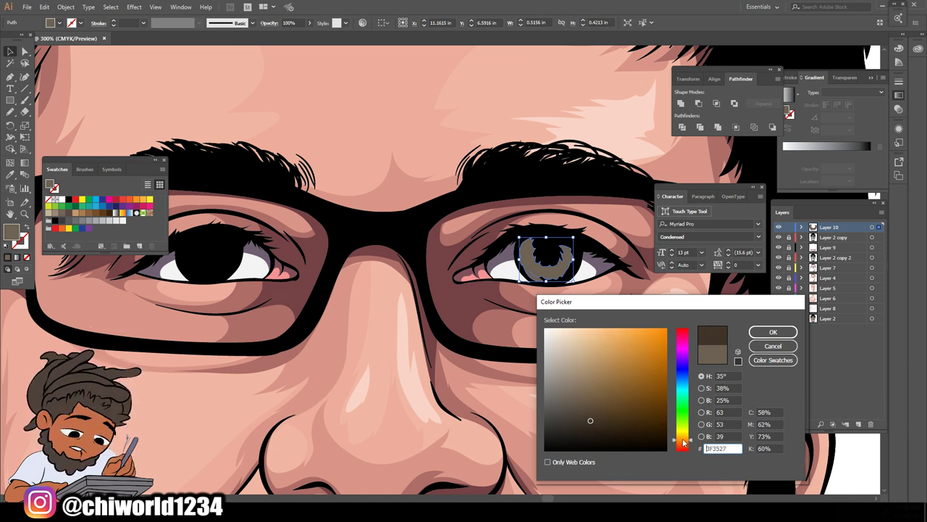
pyautogui.moveTo(683, 442); pyautogui.dragTo(683, 440)
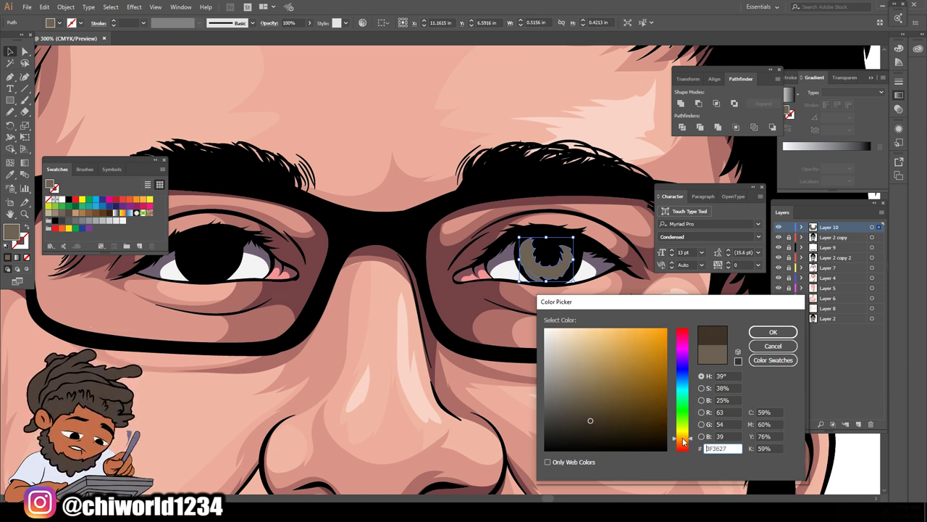
pyautogui.click(772, 332)
pyautogui.click(410, 208)
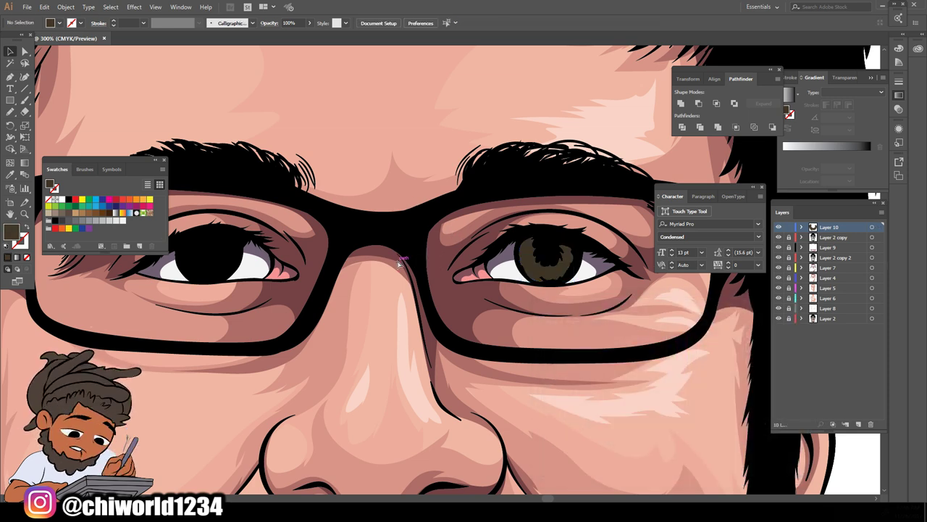
# Draw a matching dark brown iris shape inside the black of the left eye with the Pencil tool
pyautogui.hotkey('ctrl', '-')
pyautogui.hotkey('ctrl', '-')
pyautogui.hotkey('ctrl', '-')
pyautogui.hotkey('ctrl', '-')
pyautogui.hscroll(-1, 342, 272)
pyautogui.hotkey('ctrl', '+')
pyautogui.hotkey('ctrl', '=')
pyautogui.hotkey('ctrl', '=')
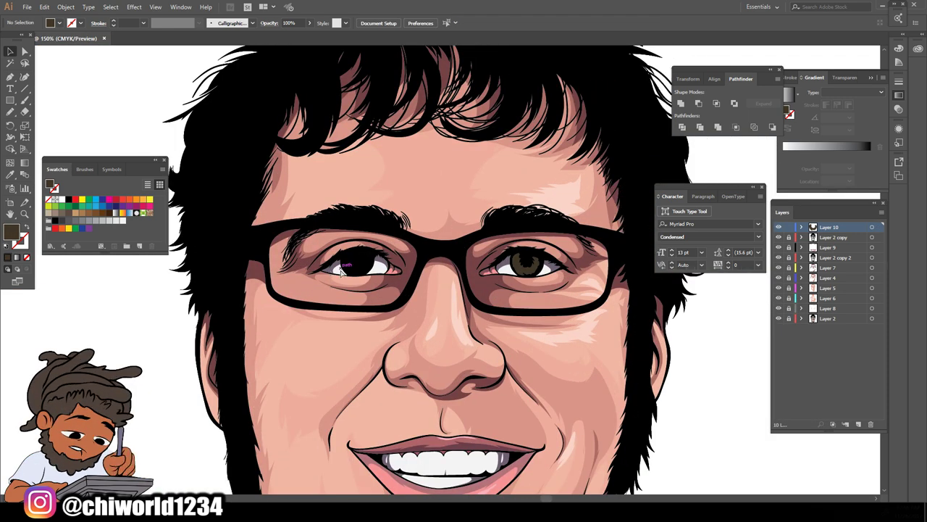
pyautogui.hotkey('ctrl', '=')
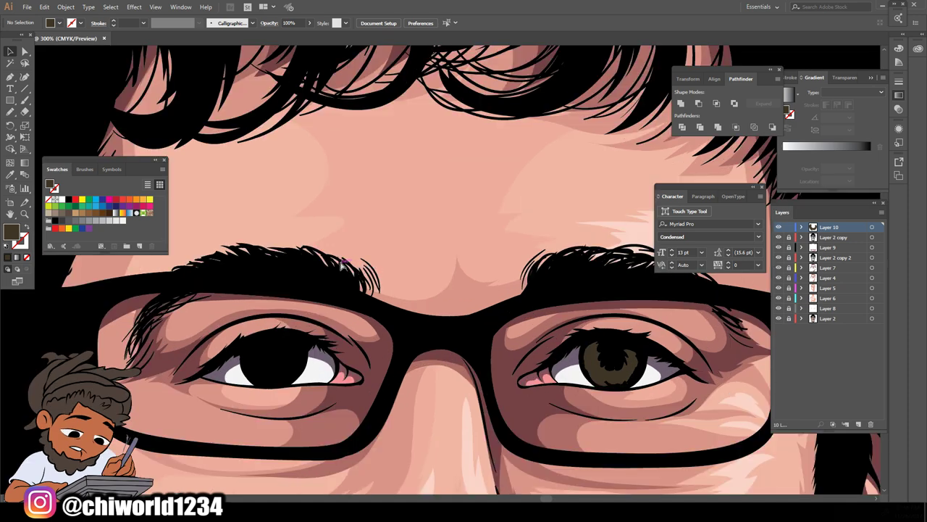
pyautogui.press('n')
pyautogui.moveTo(254, 348)
pyautogui.mouseDown()
pyautogui.moveTo(282, 381)
pyautogui.moveTo(297, 358)
pyautogui.moveTo(290, 350)
pyautogui.moveTo(275, 369)
pyautogui.moveTo(262, 360)
pyautogui.moveTo(260, 344)
pyautogui.moveTo(293, 352)
pyautogui.mouseUp()
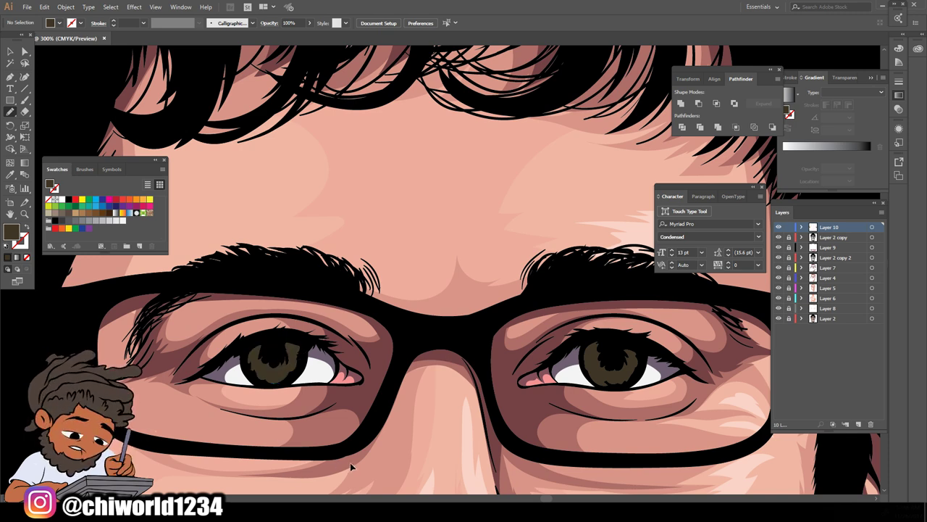
# Set the fill to lighter brown 665640 and draw a lighter accent shape within the right eye's iris
pyautogui.hotkey('ctrl', '-')
pyautogui.hotkey('ctrl', '-')
pyautogui.hotkey('ctrl', '-')
pyautogui.hotkey('ctrl', '-')
pyautogui.hotkey('ctrl', '=')
pyautogui.hotkey('ctrl', '=')
pyautogui.hotkey('ctrl', '=')
pyautogui.hotkey('ctrl', '=')
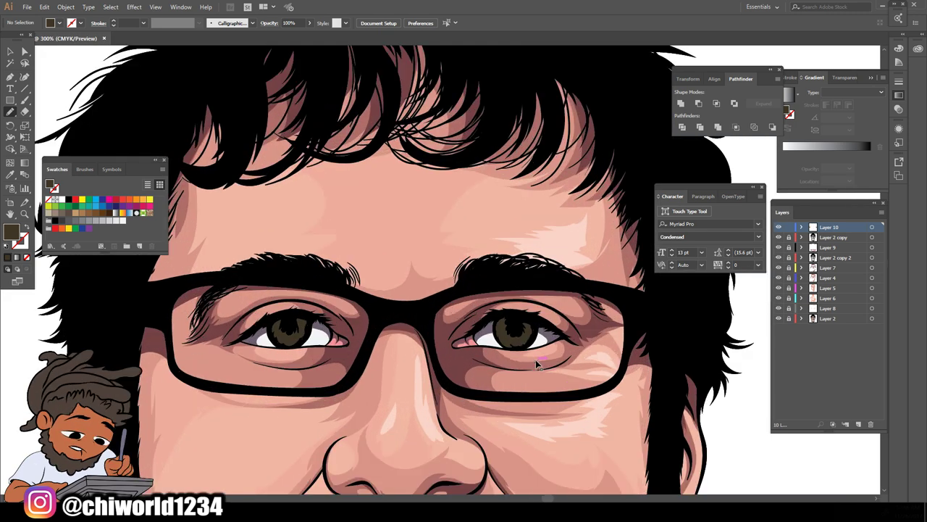
pyautogui.scroll(3, 537, 364)
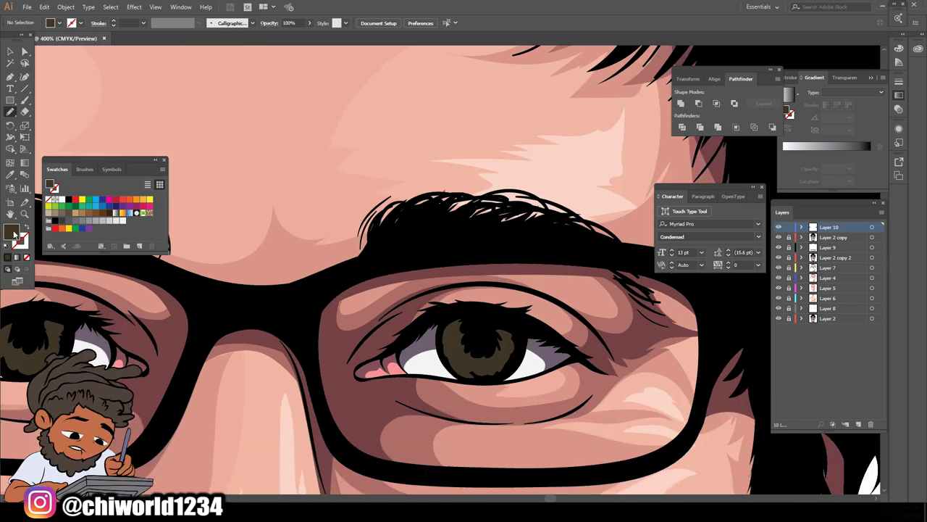
pyautogui.doubleClick(12, 232)
pyautogui.moveTo(588, 423); pyautogui.dragTo(590, 401)
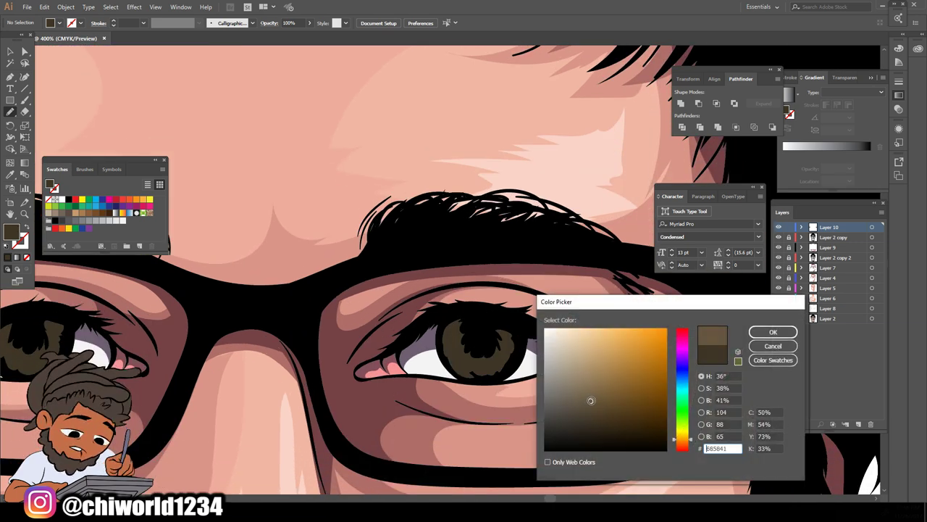
pyautogui.click(773, 331)
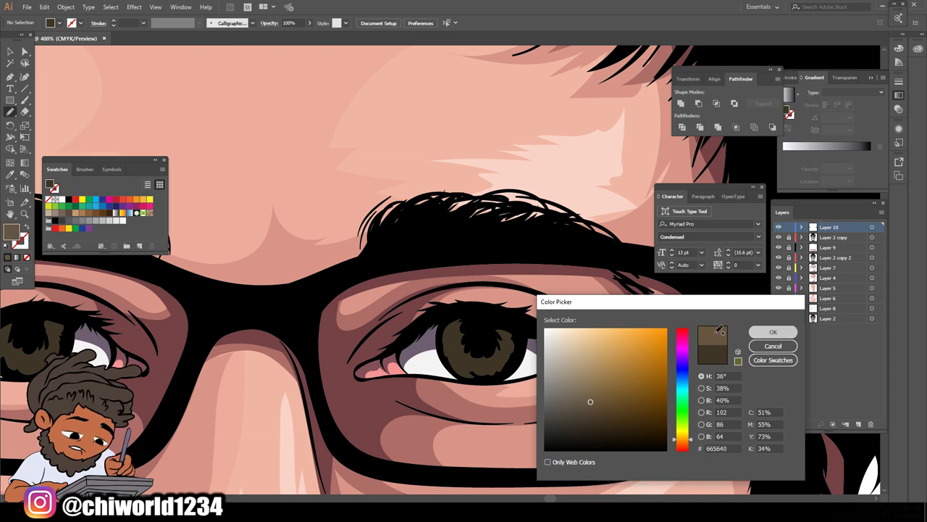
pyautogui.moveTo(465, 364)
pyautogui.mouseDown()
pyautogui.moveTo(491, 370)
pyautogui.moveTo(508, 354)
pyautogui.moveTo(481, 362)
pyautogui.moveTo(457, 353)
pyautogui.moveTo(463, 364)
pyautogui.mouseUp()
# Draw a matching lighter brown accent shape within the left eye's iris
pyautogui.hotkey('ctrl', '-')
pyautogui.hotkey('ctrl', '-')
pyautogui.hotkey('ctrl', '-')
pyautogui.hscroll(-3, 463, 440)
pyautogui.hotkey('ctrl', '+')
pyautogui.hotkey('ctrl', '+')
pyautogui.moveTo(265, 335)
pyautogui.mouseDown()
pyautogui.moveTo(279, 342)
pyautogui.moveTo(306, 327)
pyautogui.moveTo(266, 335)
pyautogui.mouseUp()
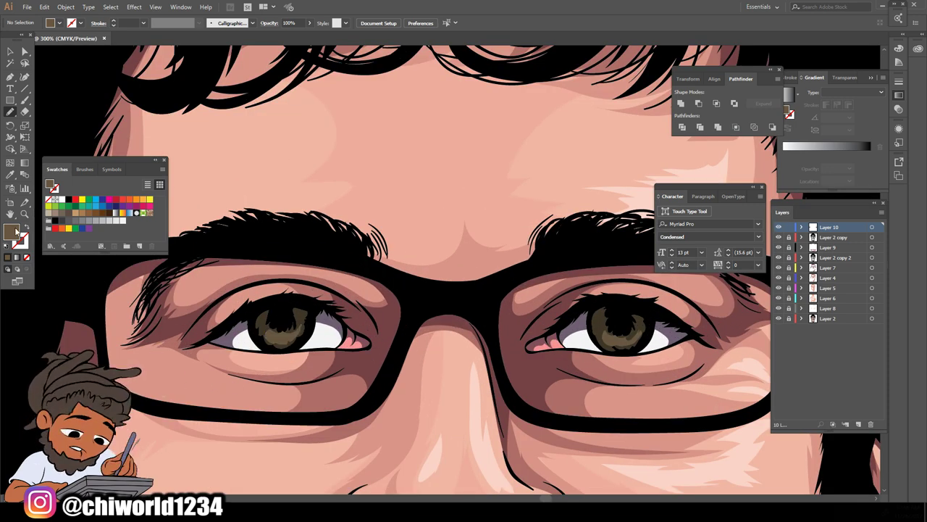
# Set the fill to white and draw a small reflection highlight at the upper left of both pupils
pyautogui.doubleClick(11, 231)
pyautogui.moveTo(577, 372); pyautogui.dragTo(547, 329)
pyautogui.click(770, 333)
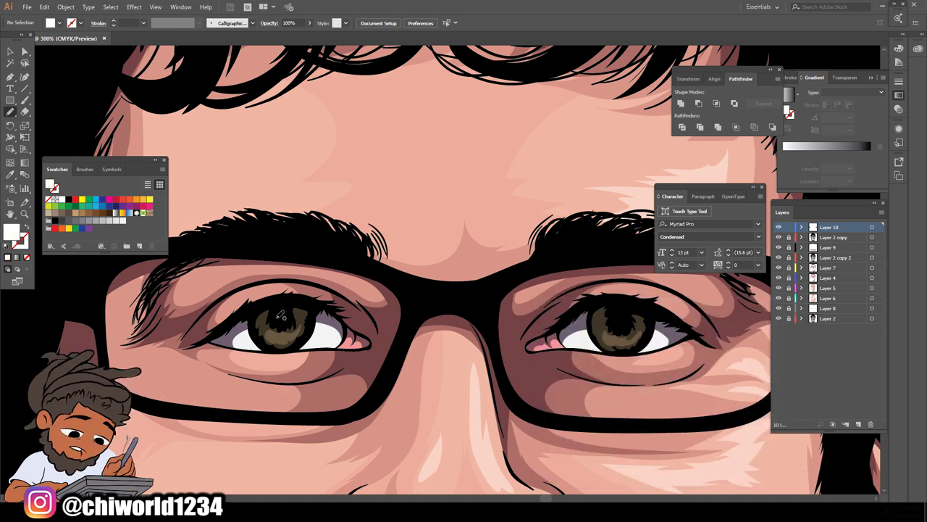
pyautogui.moveTo(278, 317); pyautogui.dragTo(270, 317)
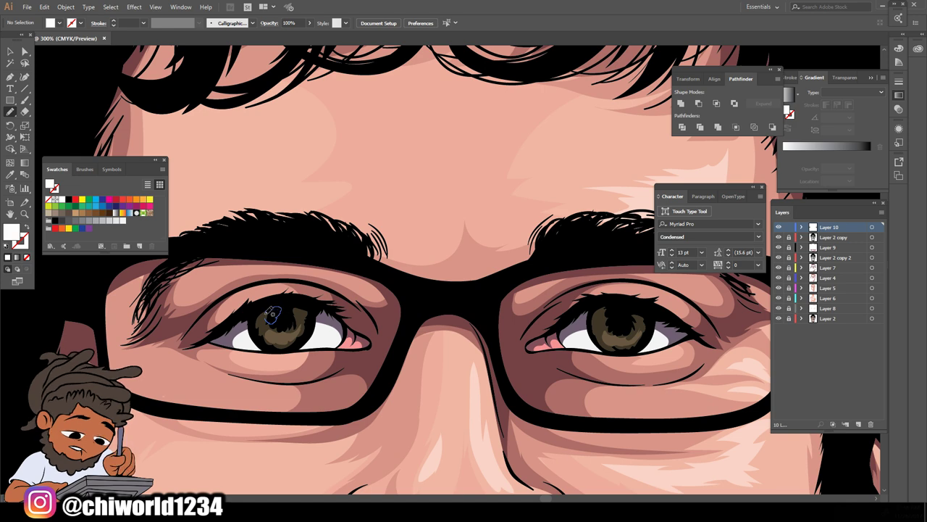
pyautogui.moveTo(606, 316)
pyautogui.mouseDown()
pyautogui.moveTo(616, 310)
pyautogui.moveTo(609, 317)
pyautogui.mouseUp()
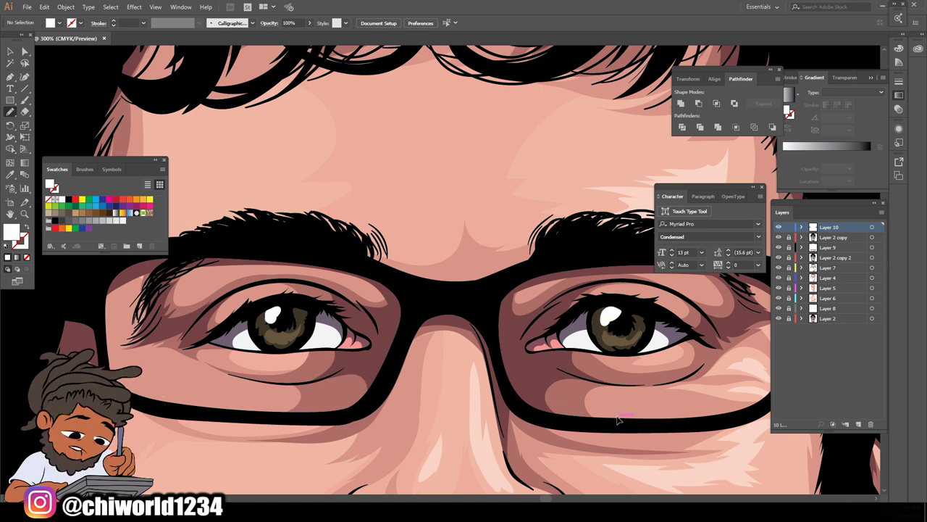
# Examine the coloured eyes against the whole portrait and again up close
pyautogui.hotkey('ctrl', '-')
pyautogui.hotkey('ctrl', '-')
pyautogui.hotkey('ctrl', '-')
pyautogui.hotkey('ctrl', '-')
pyautogui.scroll(-1, 599, 386)
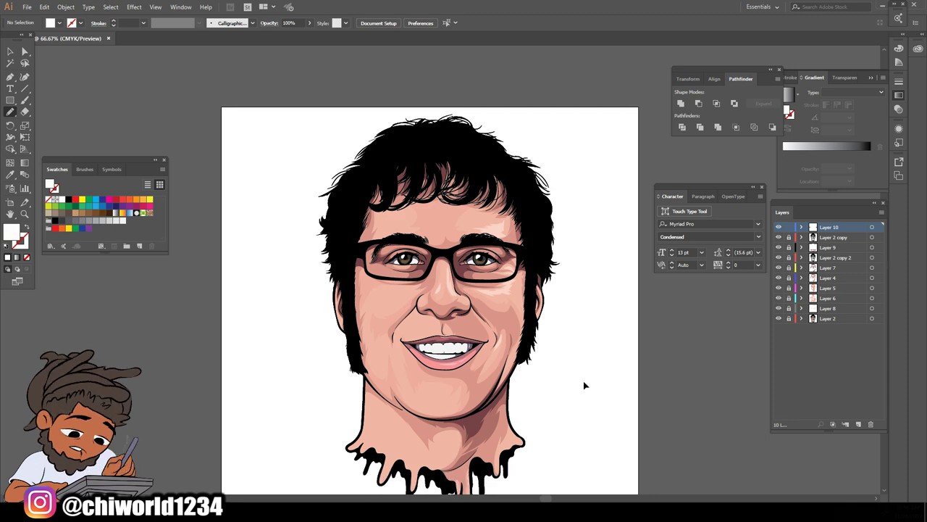
pyautogui.hotkey('ctrl', '+')
pyautogui.hotkey('ctrl', '+')
pyautogui.hotkey('ctrl', '+')
pyautogui.scroll(1, 373, 264)
pyautogui.hotkey('ctrl', '+')
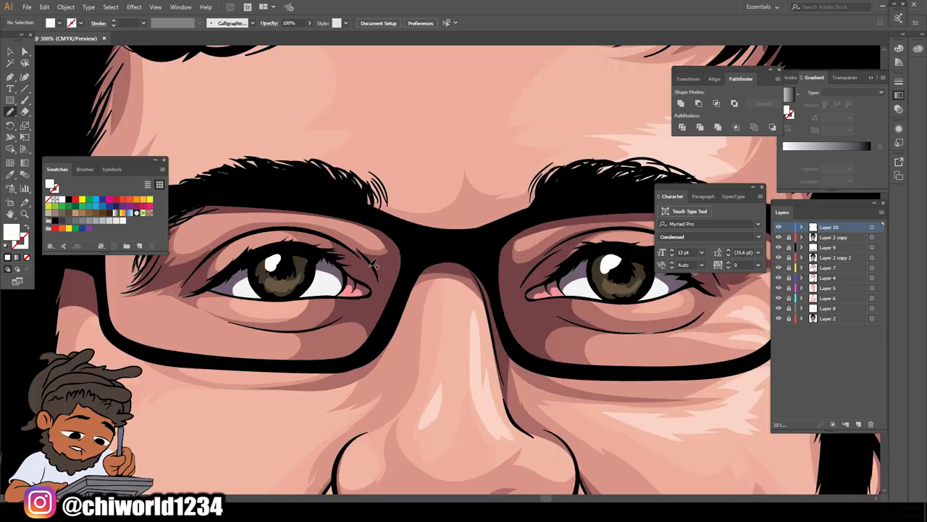
# Select the iris and highlight shapes of both eyes and open Recolor Artwork for them
pyautogui.press('v')
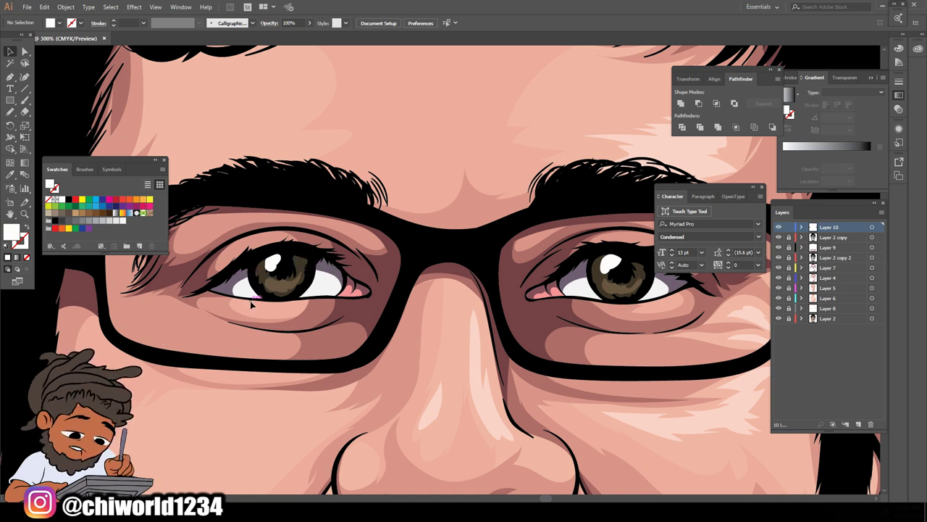
pyautogui.click(305, 255)
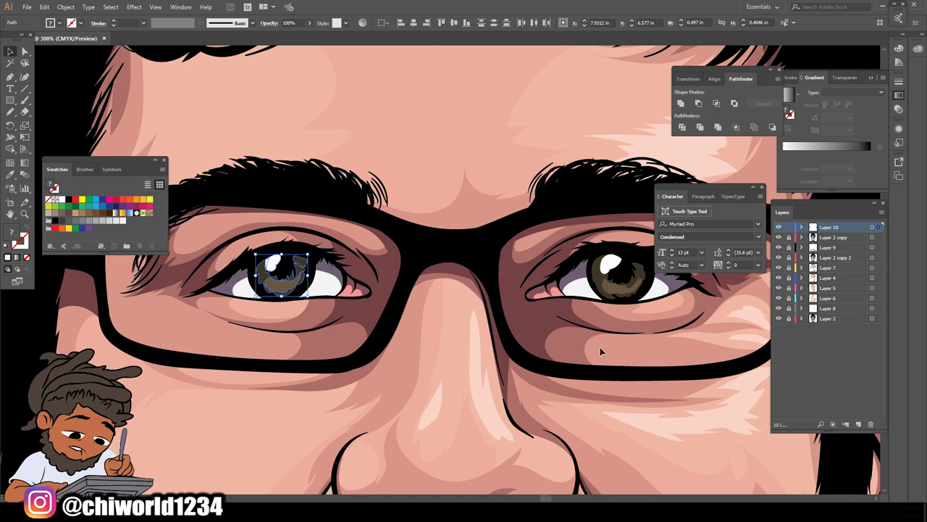
pyautogui.moveTo(649, 242); pyautogui.dragTo(650, 243)
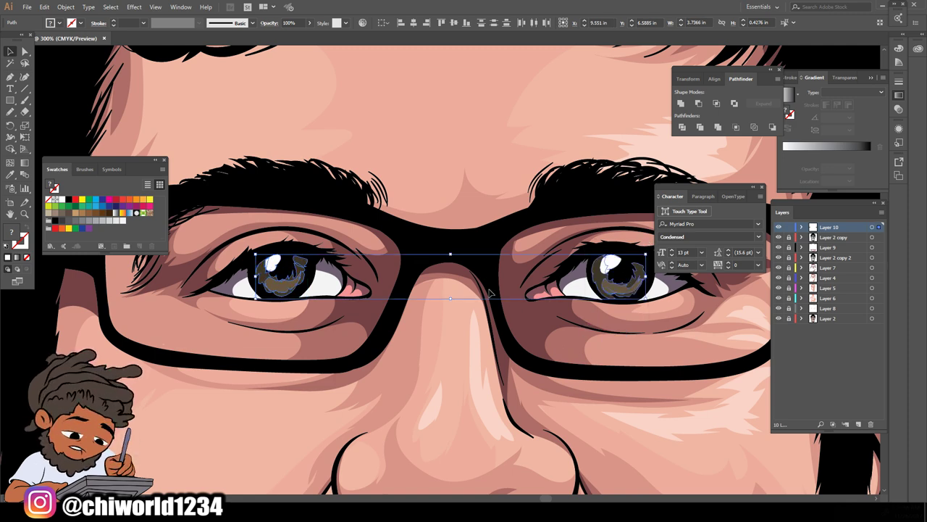
pyautogui.click(44, 7)
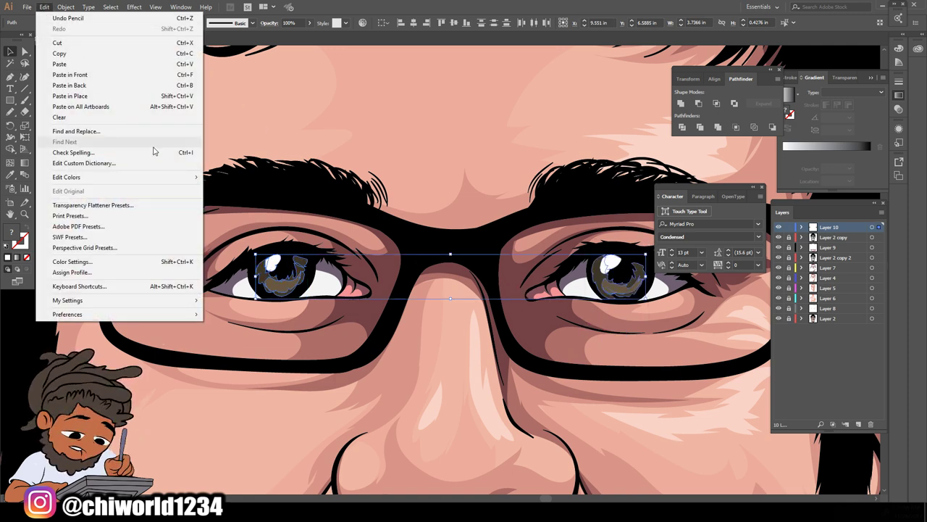
pyautogui.moveTo(42, 8)
pyautogui.moveTo(162, 181)
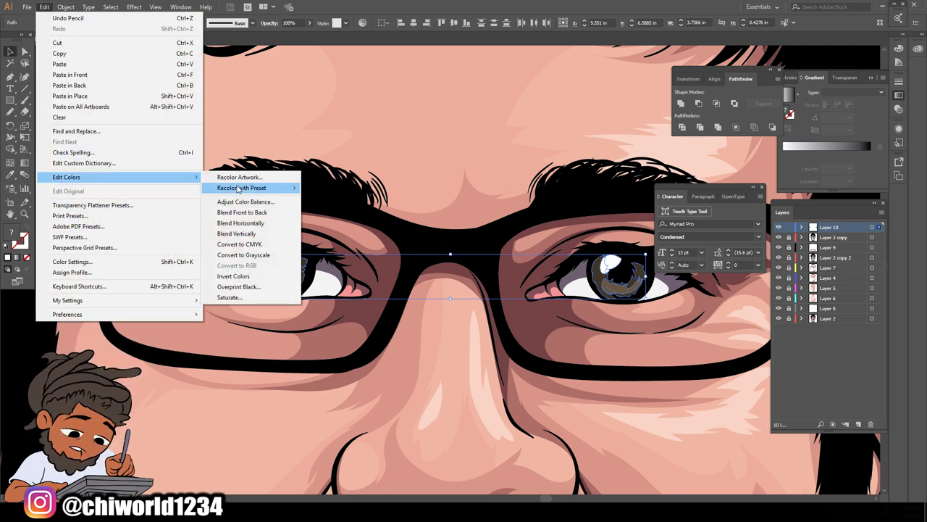
pyautogui.moveTo(242, 189)
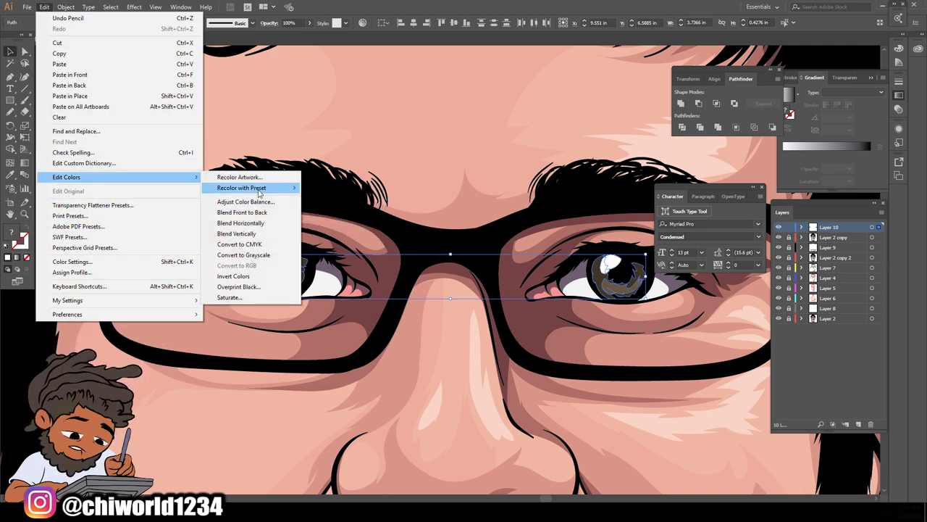
pyautogui.click(331, 231)
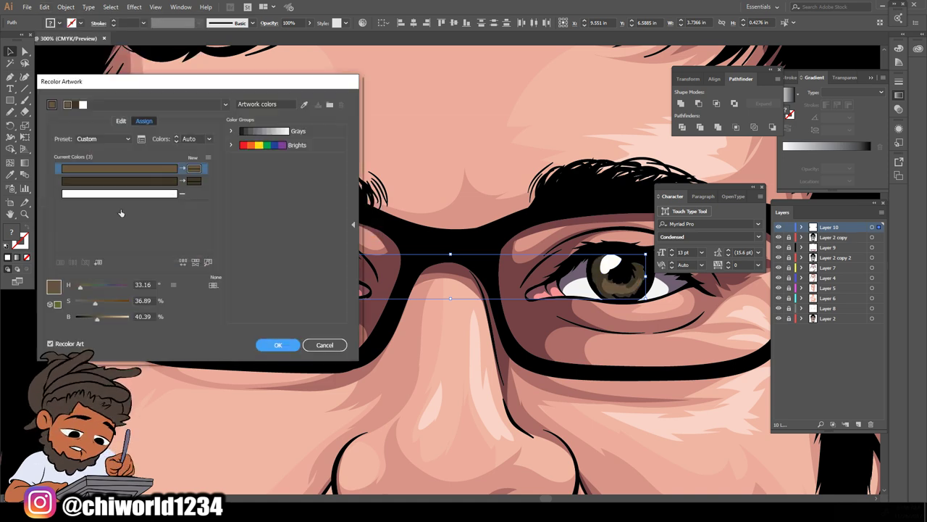
# Set the recolour to use all colours and set the darker brown's brightness to 24%
pyautogui.click(210, 138)
pyautogui.click(216, 211)
pyautogui.click(139, 181)
pyautogui.moveTo(91, 317); pyautogui.dragTo(84, 318)
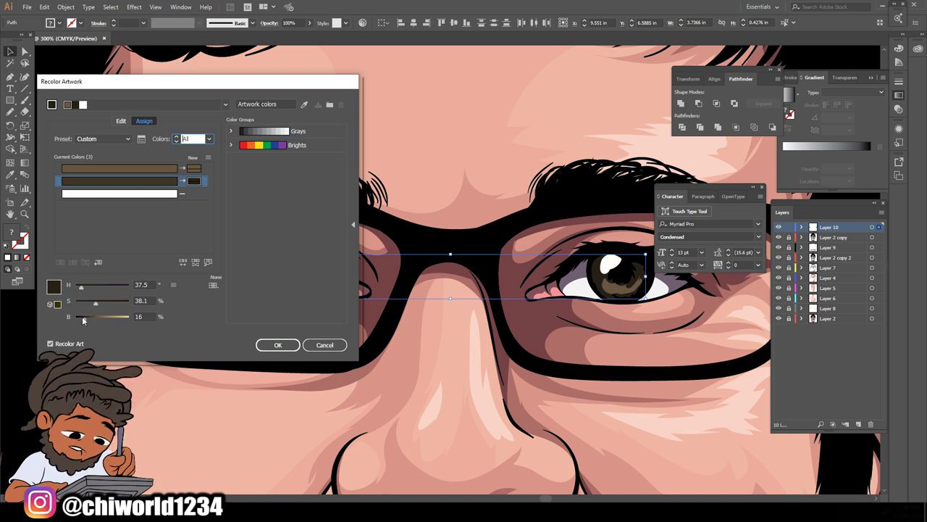
pyautogui.moveTo(84, 319); pyautogui.dragTo(88, 319)
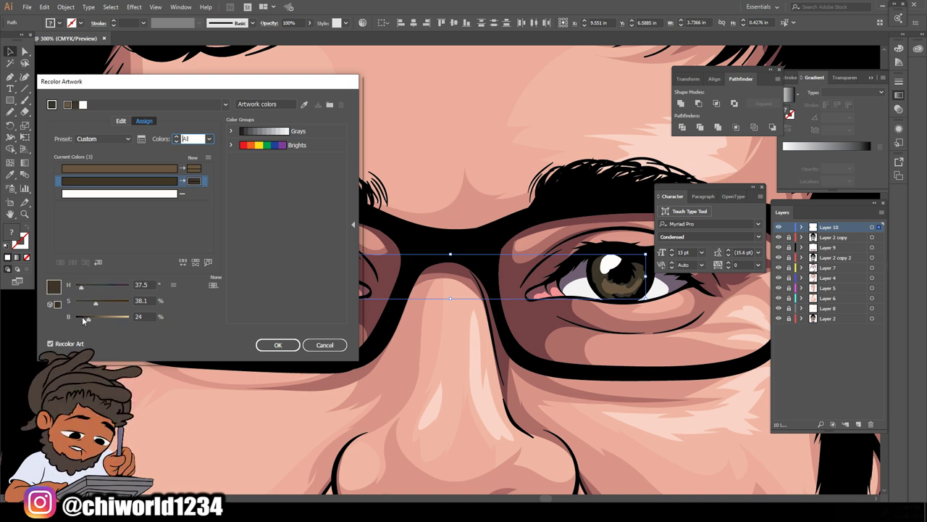
# Set the lighter brown's saturation to 55%, apply the recolouring and deselect the eye shapes
pyautogui.click(144, 168)
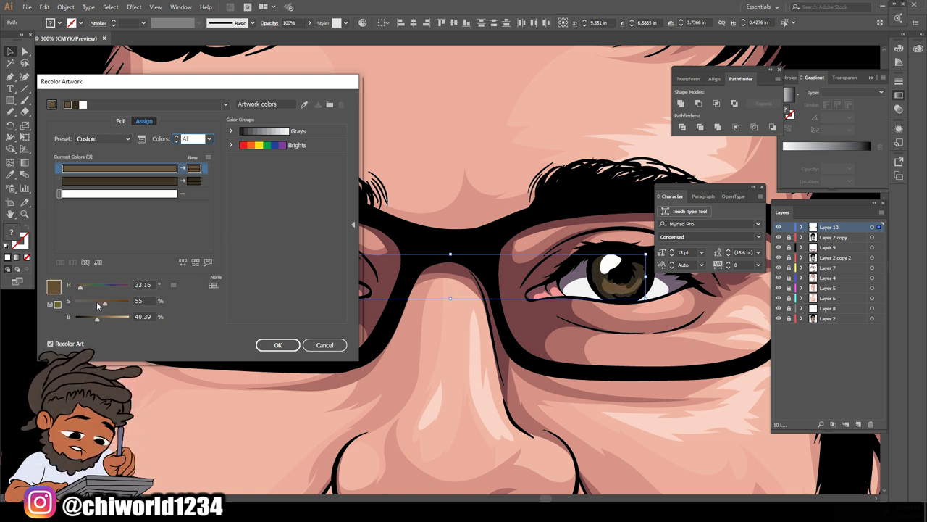
pyautogui.click(277, 346)
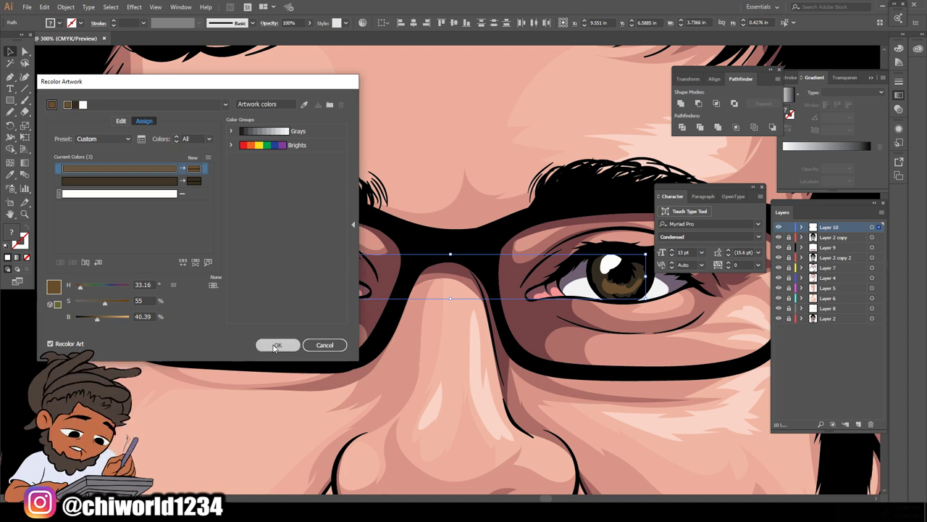
pyautogui.click(264, 395)
pyautogui.hotkey('ctrl', '-')
pyautogui.hotkey('ctrl', '-')
pyautogui.hotkey('ctrl', '-')
pyautogui.hotkey('ctrl', '-')
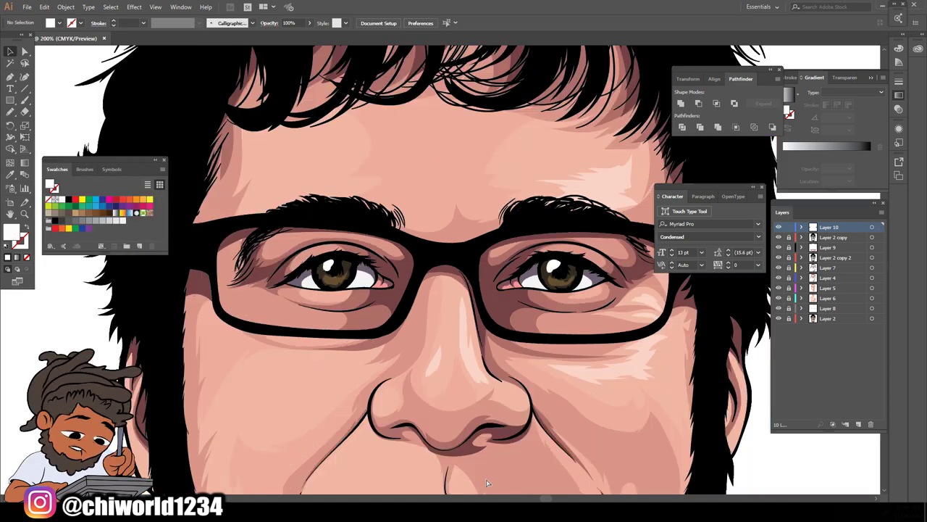
pyautogui.scroll(-1, 536, 375)
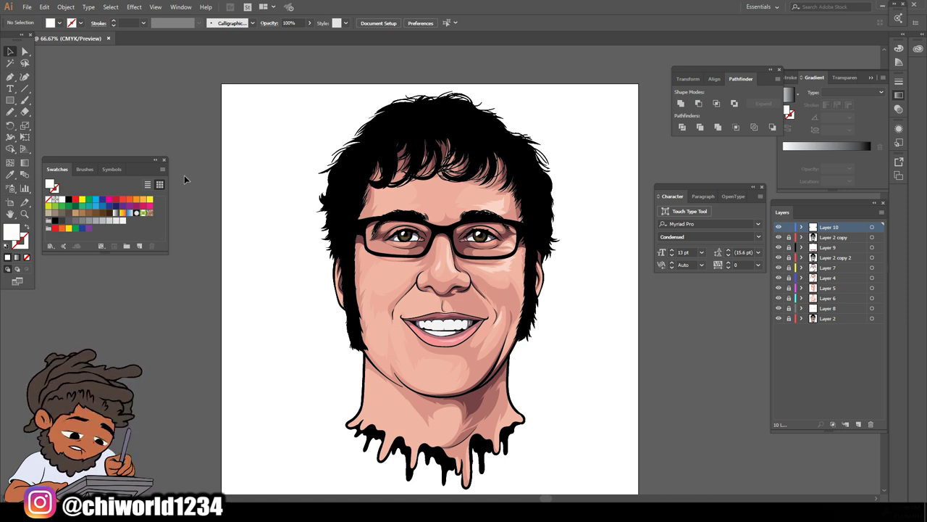
# Set the fill to dark blue-grey 353744 for drawing reflections on the black glasses frame
pyautogui.scroll(1, 436, 250)
pyautogui.scroll(5, 437, 249)
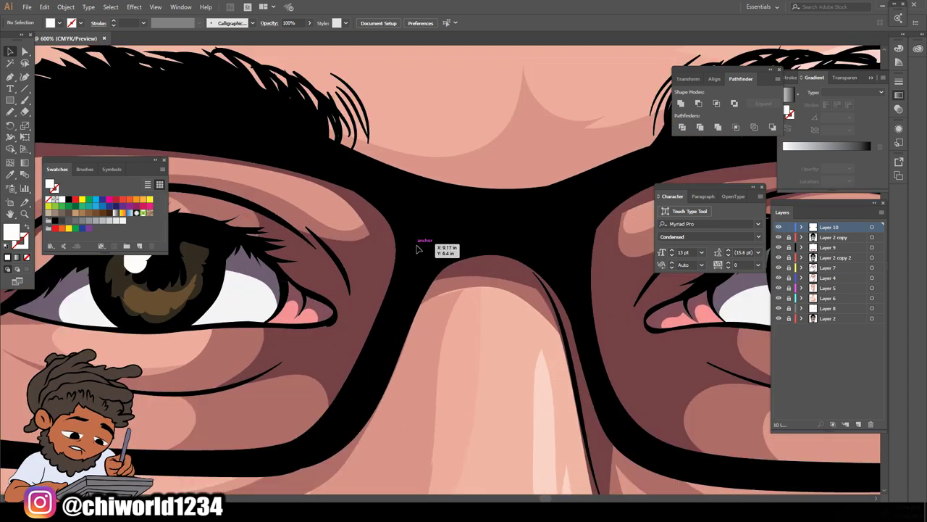
pyautogui.scroll(1, 417, 250)
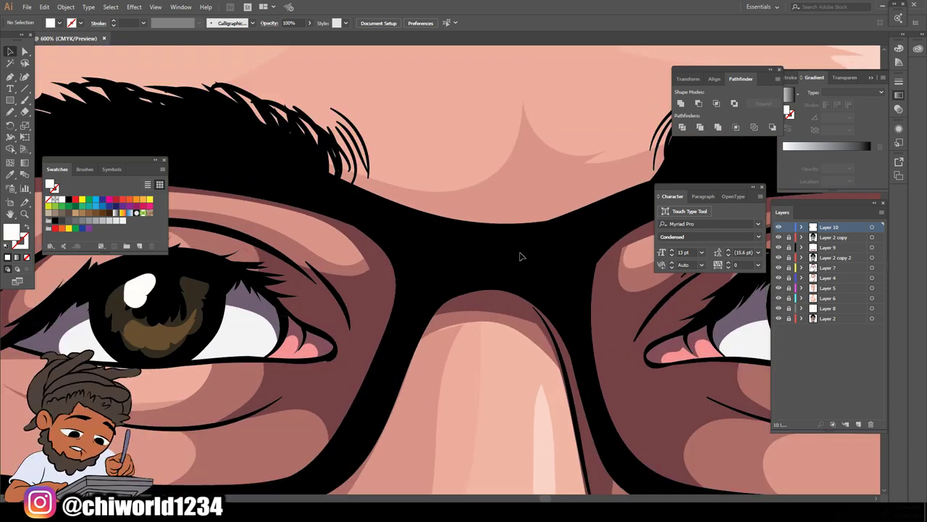
pyautogui.click(10, 175)
pyautogui.click(422, 274)
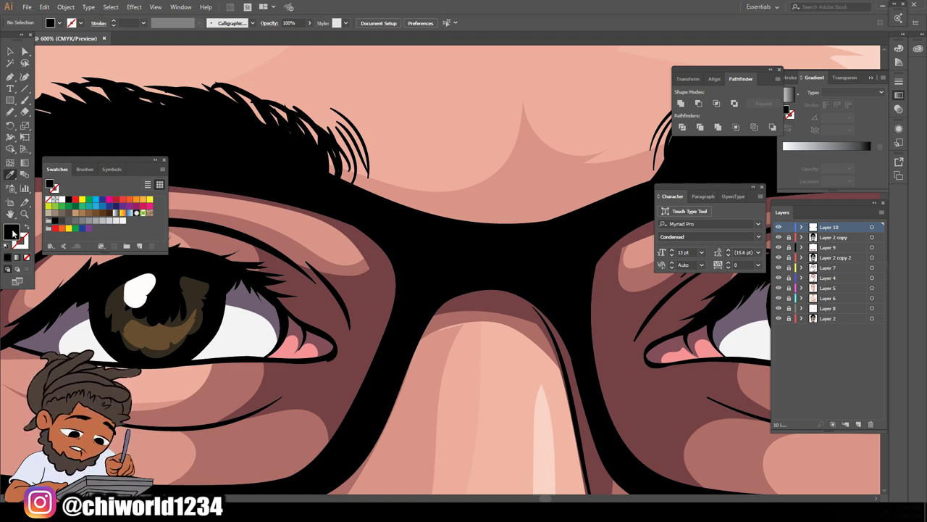
pyautogui.doubleClick(13, 233)
pyautogui.moveTo(584, 408); pyautogui.dragTo(590, 410)
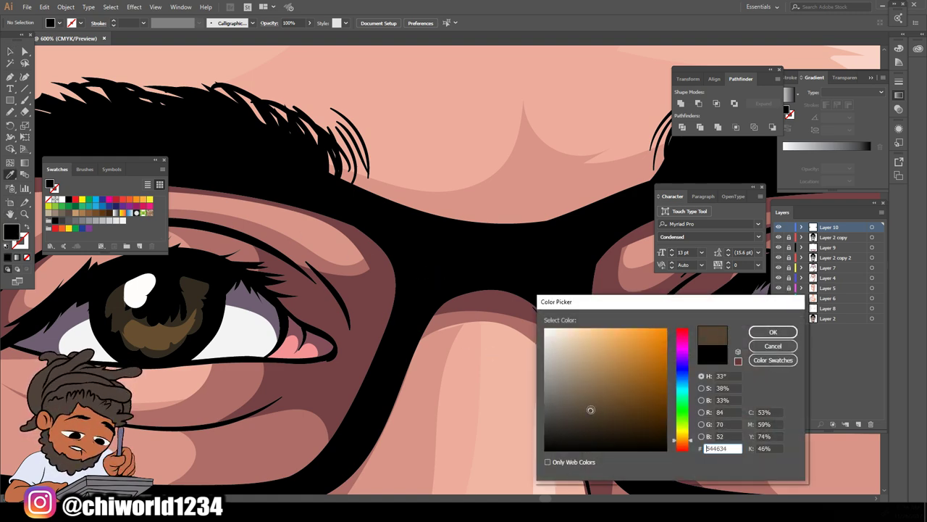
pyautogui.moveTo(681, 386); pyautogui.dragTo(686, 373)
pyautogui.moveTo(589, 410)
pyautogui.mouseDown()
pyautogui.moveTo(572, 426)
pyautogui.moveTo(571, 417)
pyautogui.mouseUp()
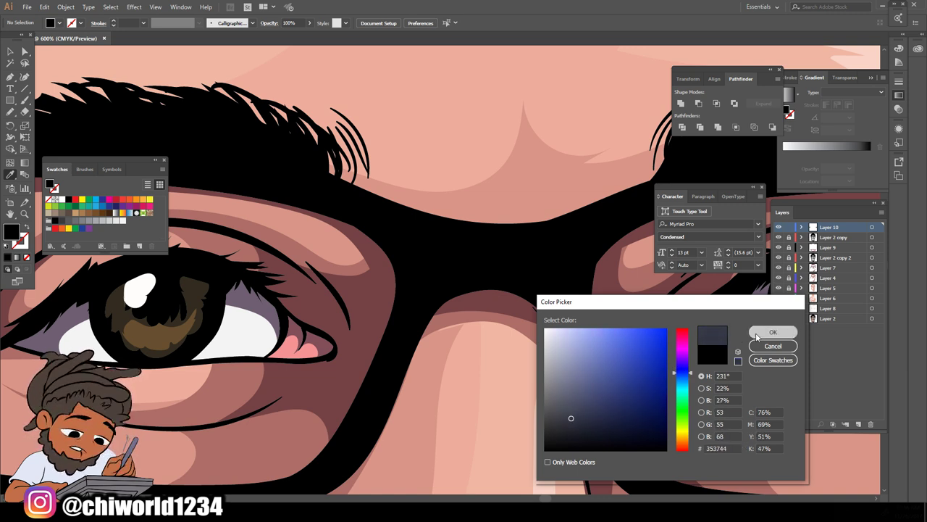
pyautogui.click(773, 332)
pyautogui.press('b')
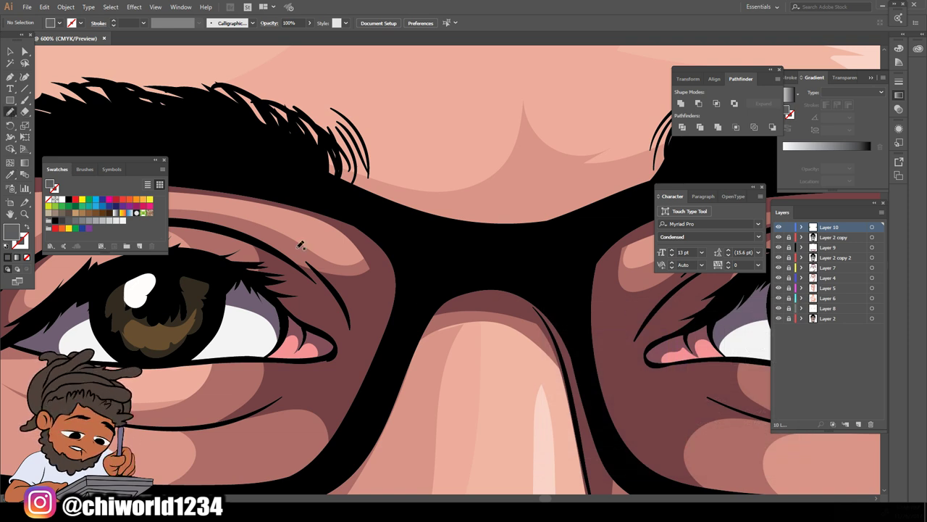
# Draw forked grey reflection shapes on the left side of the glasses' nose bridge
pyautogui.moveTo(409, 346)
pyautogui.mouseDown()
pyautogui.moveTo(474, 243)
pyautogui.moveTo(444, 235)
pyautogui.moveTo(417, 304)
pyautogui.moveTo(423, 233)
pyautogui.moveTo(407, 224)
pyautogui.moveTo(411, 285)
pyautogui.moveTo(384, 366)
pyautogui.moveTo(406, 340)
pyautogui.mouseUp()
pyautogui.hotkey('ctrl', '1')
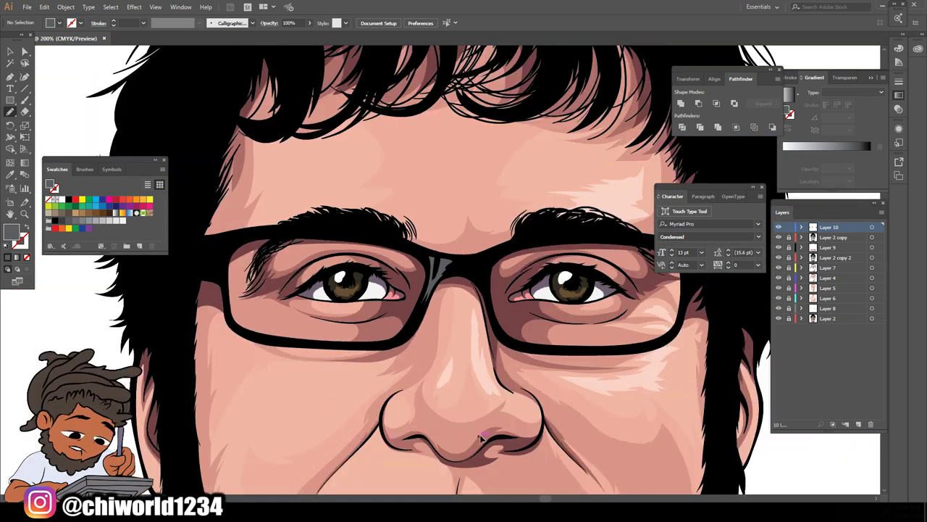
pyautogui.hscroll(5, 496, 407)
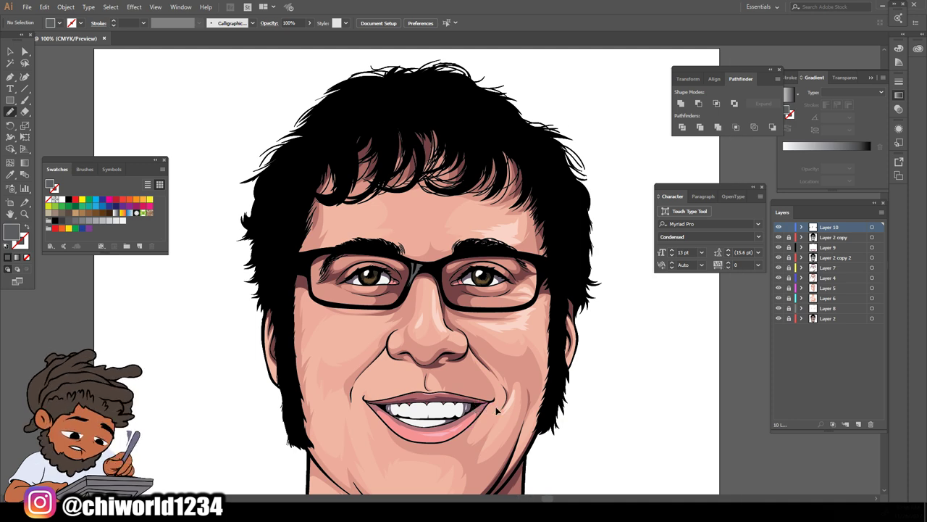
pyautogui.hscroll(-4, 496, 409)
# Draw a jagged grey reflection shape on the upper left outer corner of the glasses frame
pyautogui.hotkey('ctrl', '=')
pyautogui.hotkey('ctrl', '=')
pyautogui.hotkey('ctrl', '=')
pyautogui.hotkey('ctrl', '=')
pyautogui.hotkey('ctrl', '=')
pyautogui.hotkey('ctrl', '=')
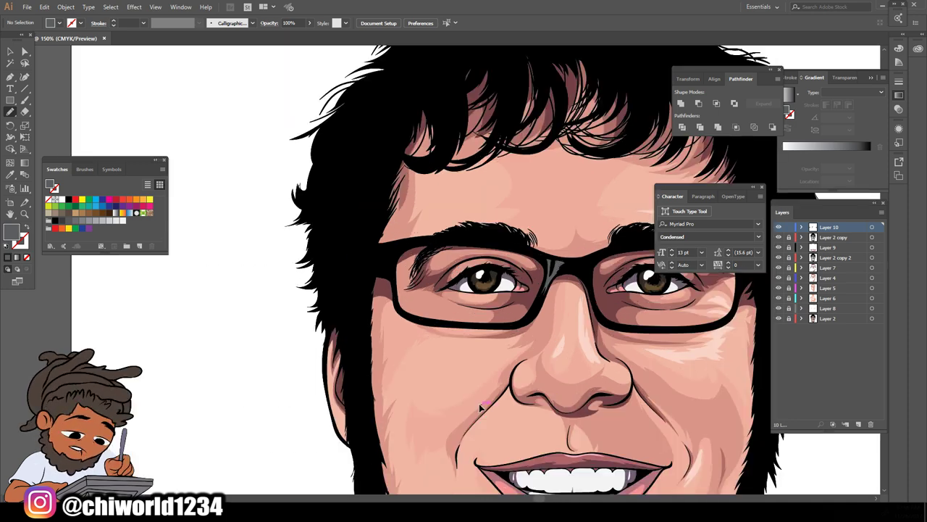
pyautogui.scroll(2, 480, 402)
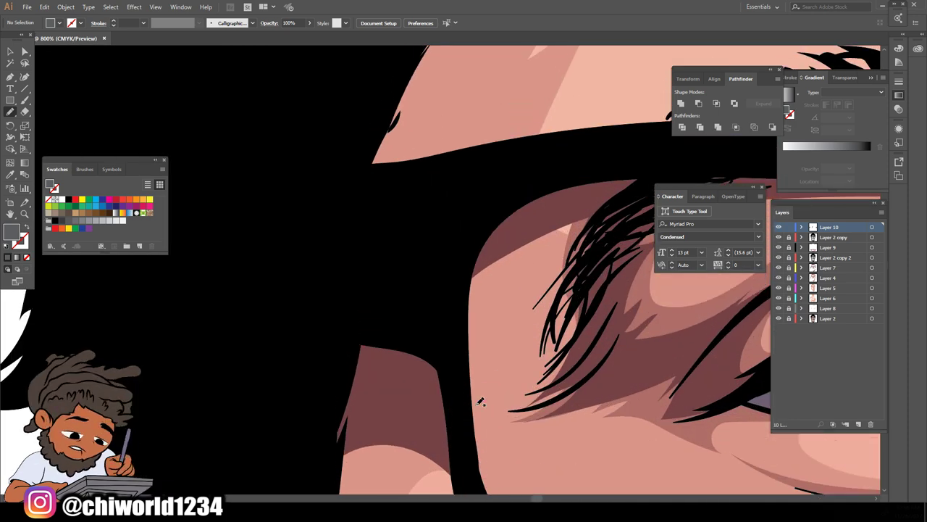
pyautogui.moveTo(456, 308)
pyautogui.mouseDown()
pyautogui.moveTo(450, 242)
pyautogui.moveTo(483, 188)
pyautogui.moveTo(506, 173)
pyautogui.moveTo(360, 187)
pyautogui.moveTo(344, 206)
pyautogui.moveTo(346, 246)
pyautogui.moveTo(387, 207)
pyautogui.moveTo(408, 215)
pyautogui.moveTo(436, 201)
pyautogui.moveTo(446, 358)
pyautogui.mouseUp()
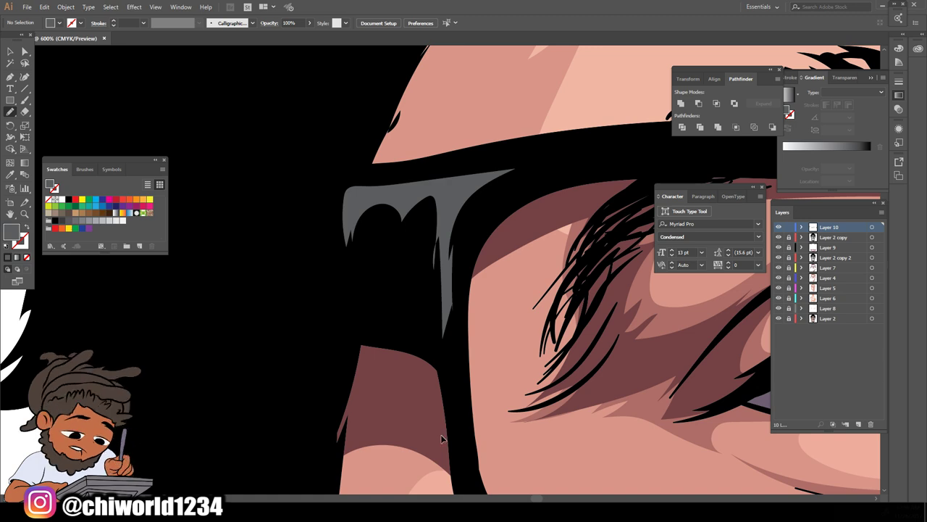
pyautogui.scroll(-7, 441, 438)
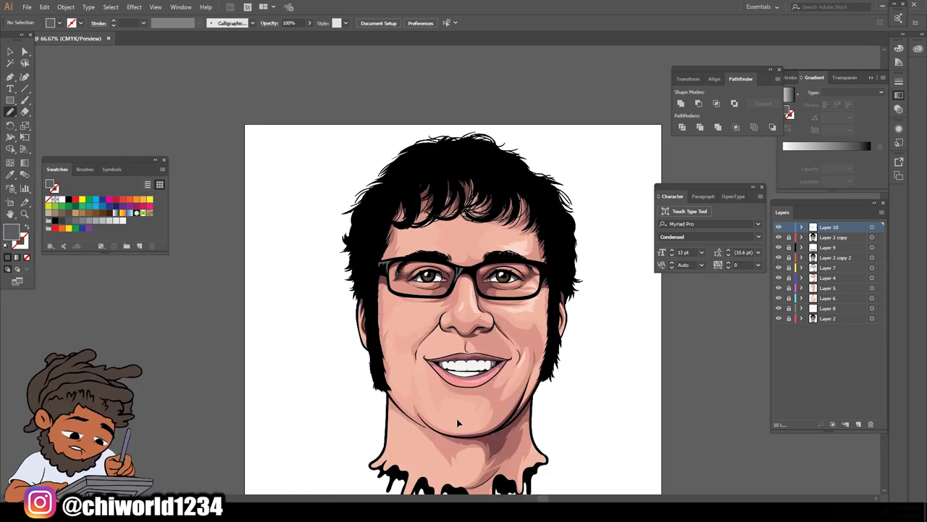
# Draw a pointed grey reflection where the nose bridge meets the upper rim of the right lens
pyautogui.scroll(2, 457, 424)
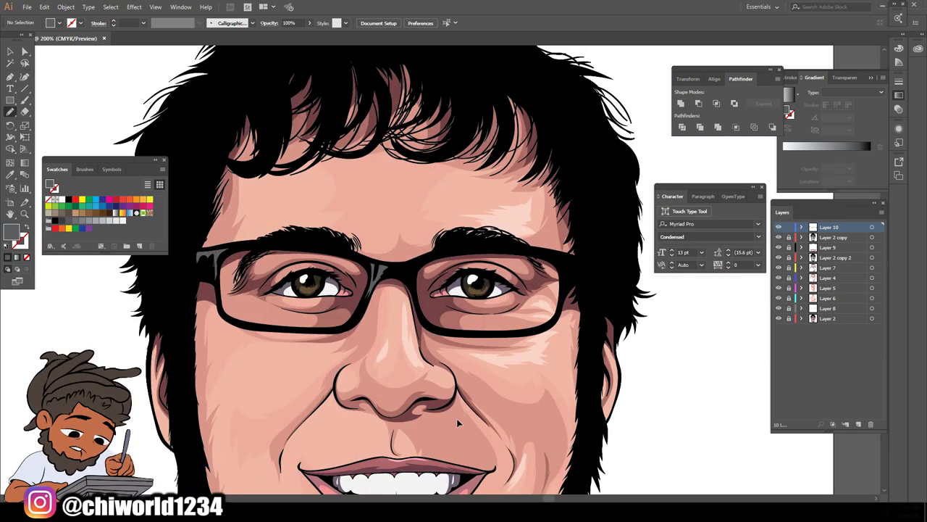
pyautogui.scroll(5, 459, 417)
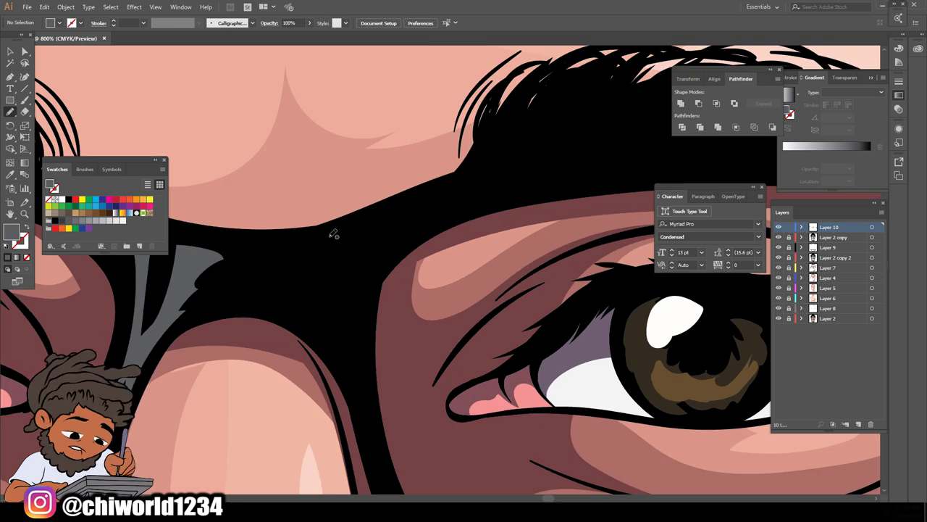
pyautogui.moveTo(334, 233)
pyautogui.mouseDown()
pyautogui.moveTo(353, 343)
pyautogui.moveTo(377, 245)
pyautogui.moveTo(366, 247)
pyautogui.moveTo(464, 197)
pyautogui.moveTo(301, 236)
pyautogui.mouseUp()
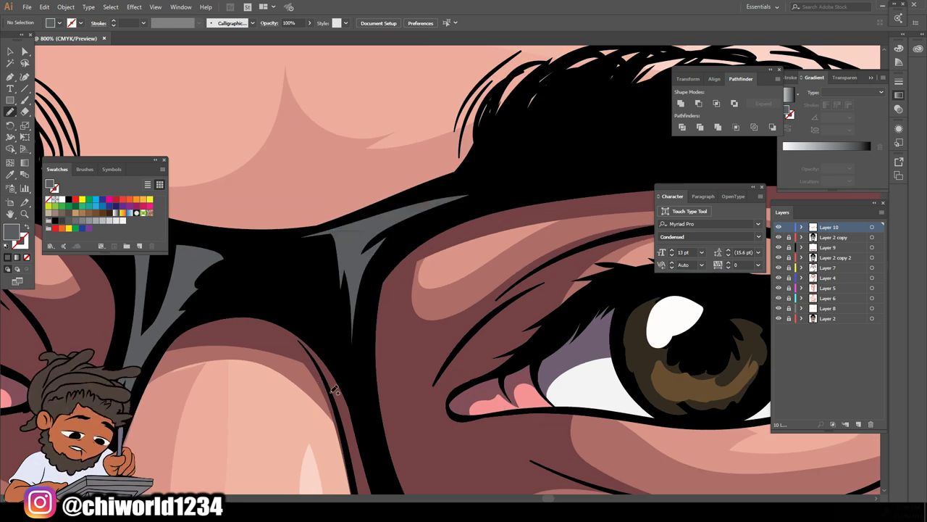
pyautogui.hotkey('ctrl', '-')
pyautogui.hotkey('ctrl', '-')
pyautogui.hotkey('ctrl', '-')
pyautogui.hotkey('ctrl', '-')
pyautogui.hotkey('ctrl', '-')
pyautogui.hotkey('ctrl', '-')
pyautogui.hotkey('ctrl', '-')
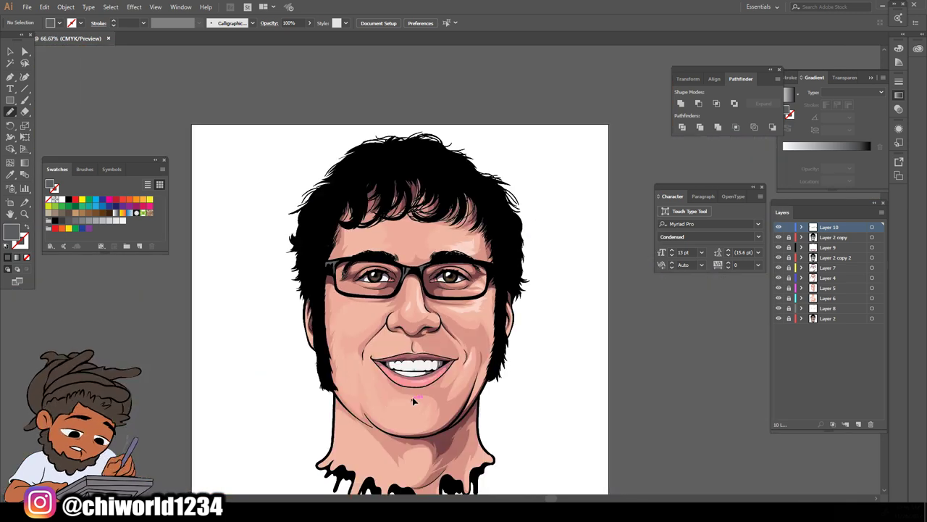
# Draw a curved grey reflection at the right outer end of the glasses frame, beside the hair
pyautogui.hotkey('ctrl', '+')
pyautogui.hotkey('ctrl', '+')
pyautogui.hotkey('ctrl', '+')
pyautogui.hotkey('ctrl', '+')
pyautogui.hotkey('ctrl', '+')
pyautogui.hotkey('ctrl', '+')
pyautogui.hotkey('ctrl', '+')
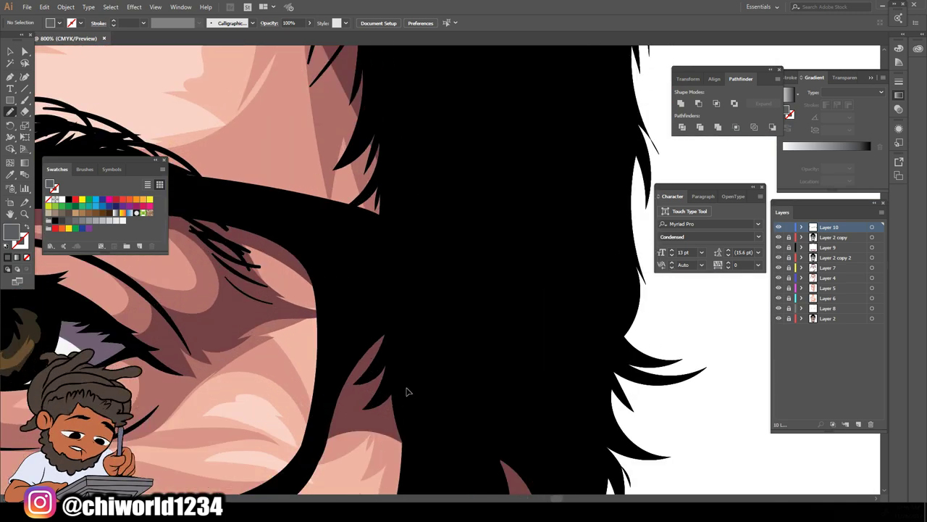
pyautogui.moveTo(358, 321)
pyautogui.mouseDown()
pyautogui.moveTo(389, 293)
pyautogui.moveTo(400, 231)
pyautogui.moveTo(399, 219)
pyautogui.moveTo(372, 215)
pyautogui.moveTo(431, 229)
pyautogui.moveTo(423, 304)
pyautogui.moveTo(422, 276)
pyautogui.moveTo(405, 330)
pyautogui.moveTo(347, 335)
pyautogui.mouseUp()
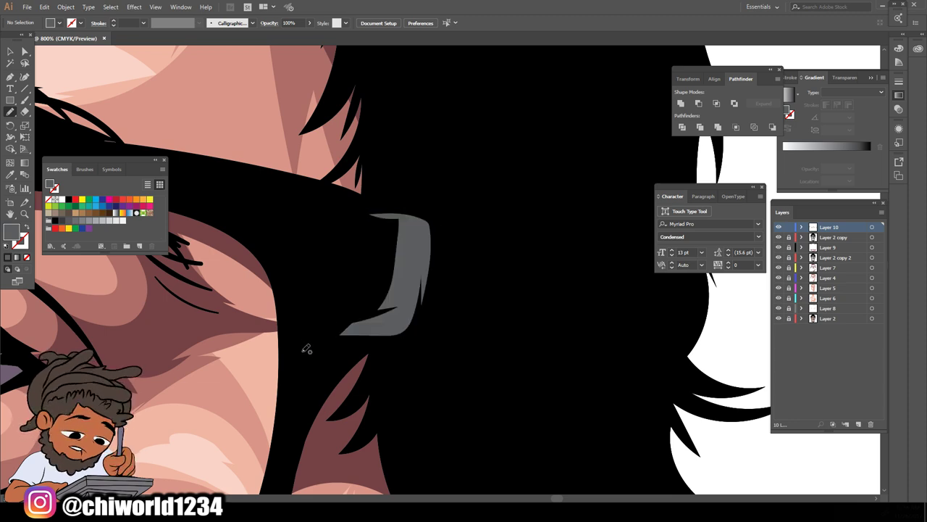
pyautogui.hotkey('ctrl', '-')
pyautogui.hotkey('ctrl', '-')
pyautogui.hotkey('ctrl', '-')
pyautogui.hotkey('ctrl', '-')
pyautogui.hotkey('ctrl', '-')
pyautogui.hotkey('ctrl', '-')
pyautogui.hotkey('ctrl', '-')
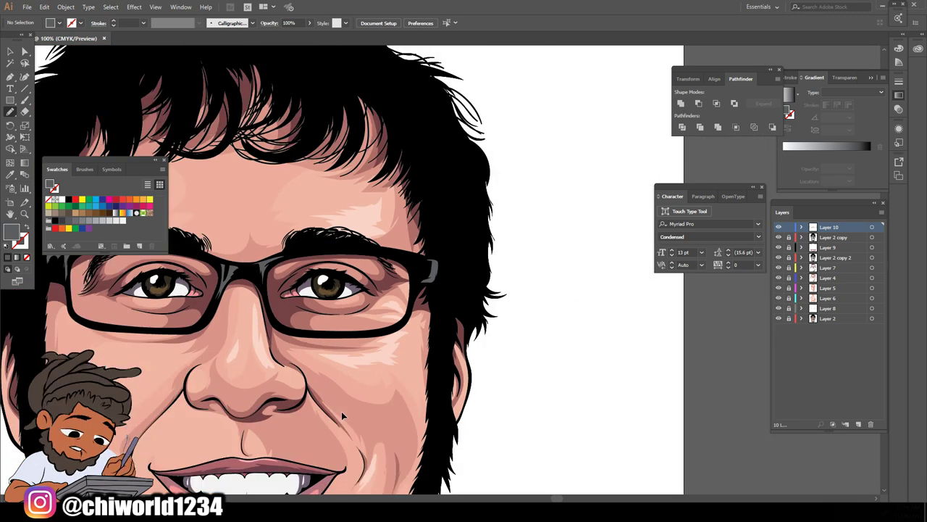
# Draw a thin grey reflection along the lower rim of the right lens
pyautogui.hscroll(-3, 341, 411)
pyautogui.scroll(5, 343, 413)
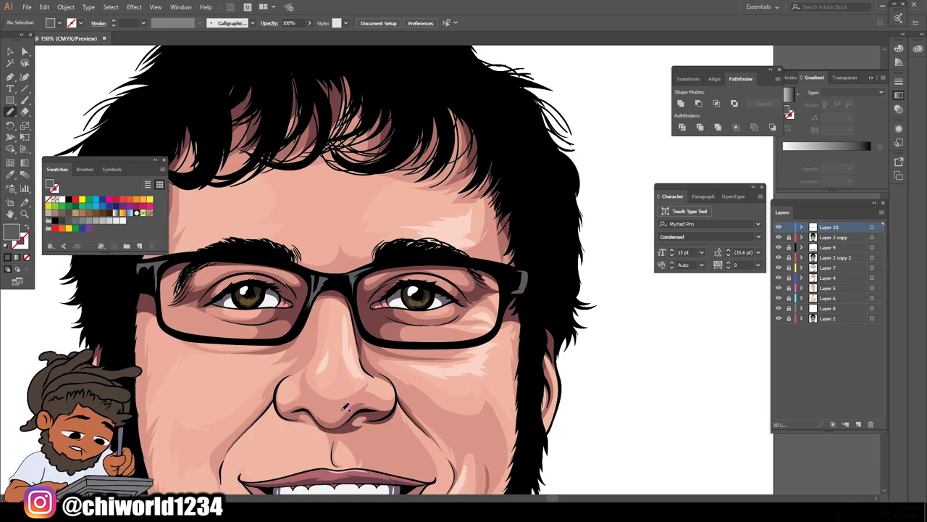
pyautogui.scroll(2, 343, 411)
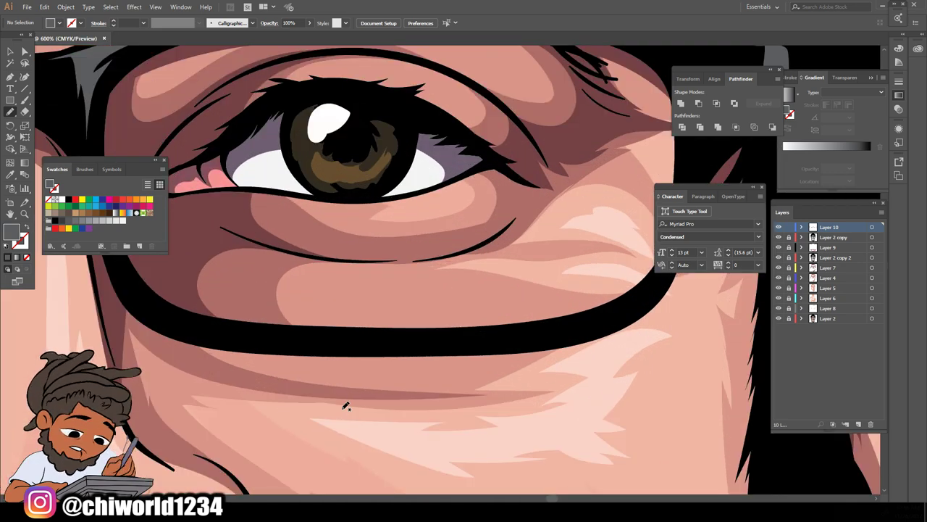
pyautogui.moveTo(598, 307)
pyautogui.mouseDown()
pyautogui.moveTo(510, 327)
pyautogui.moveTo(316, 345)
pyautogui.mouseUp()
pyautogui.scroll(-4, 361, 414)
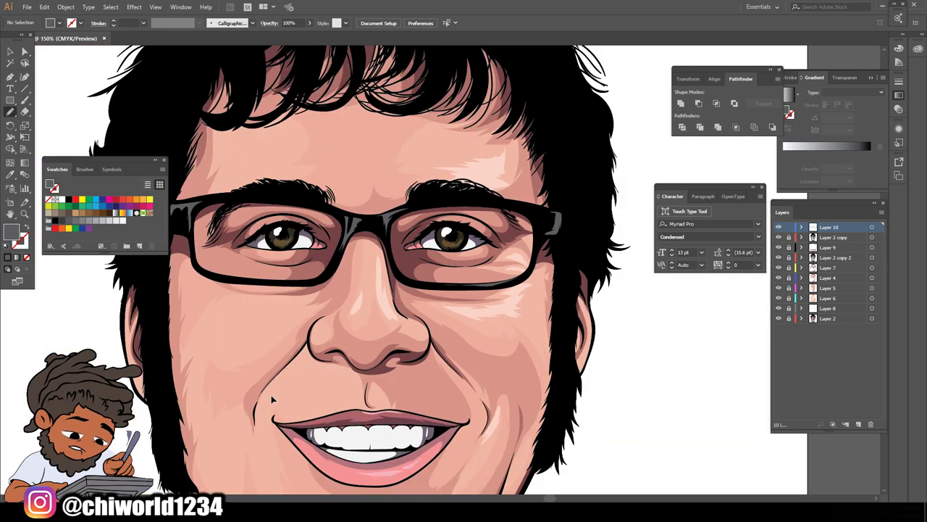
# Draw a long, thin grey reflection along the upper rim of the left lens, below the eyebrow
pyautogui.scroll(2, 269, 390)
pyautogui.scroll(3, 269, 390)
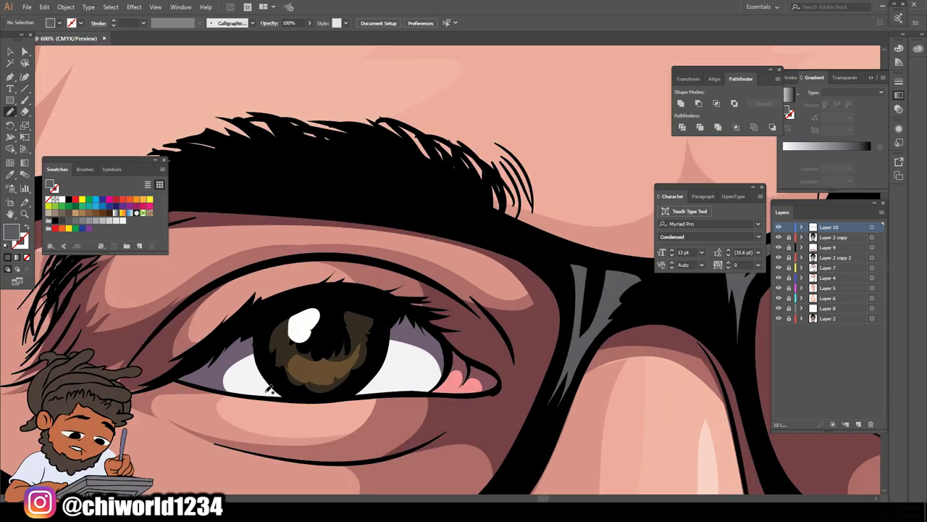
pyautogui.moveTo(332, 207)
pyautogui.mouseDown()
pyautogui.moveTo(515, 250)
pyautogui.moveTo(411, 216)
pyautogui.moveTo(314, 200)
pyautogui.moveTo(191, 200)
pyautogui.mouseUp()
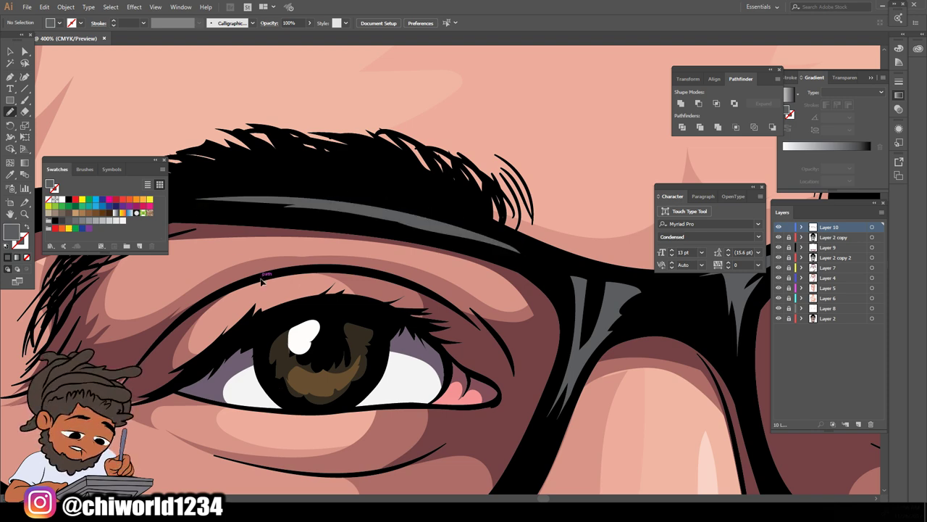
# Draw a slim curved grey reflection along the upper rim of the right lens, redrawing it once for a thinner shape
pyautogui.scroll(-5, 262, 281)
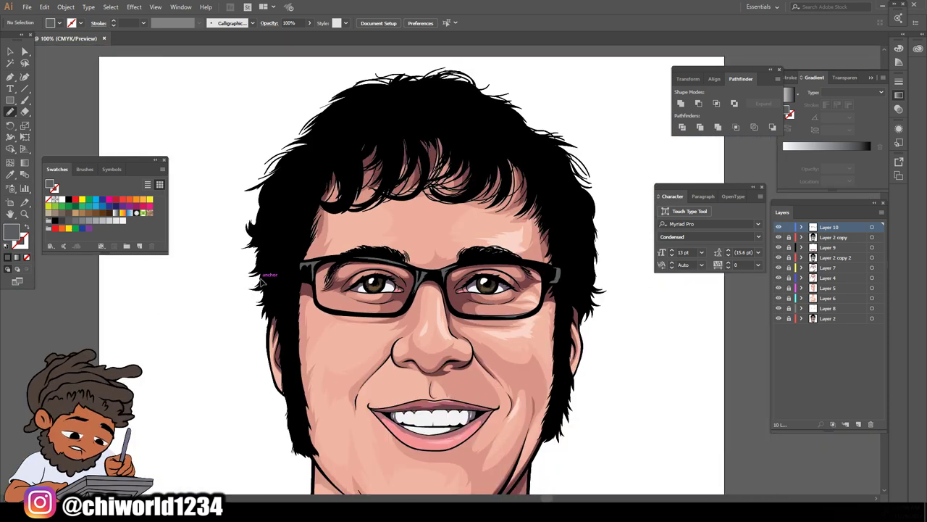
pyautogui.scroll(2, 267, 277)
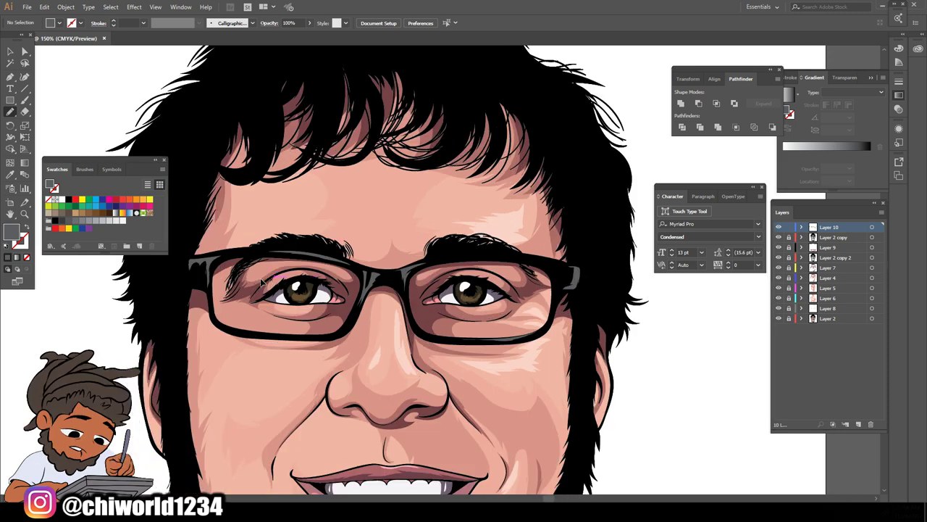
pyautogui.scroll(3, 264, 277)
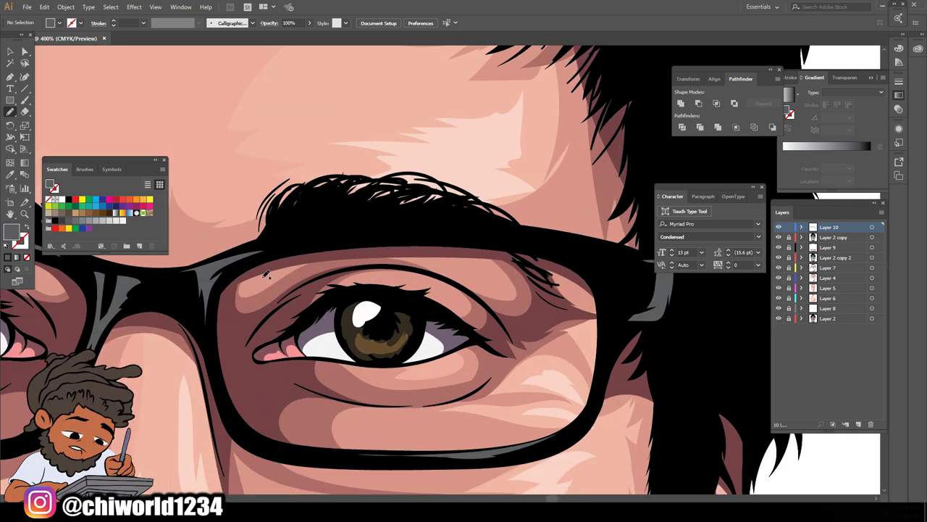
pyautogui.moveTo(426, 237)
pyautogui.mouseDown()
pyautogui.moveTo(591, 252)
pyautogui.moveTo(481, 230)
pyautogui.moveTo(339, 226)
pyautogui.mouseUp()
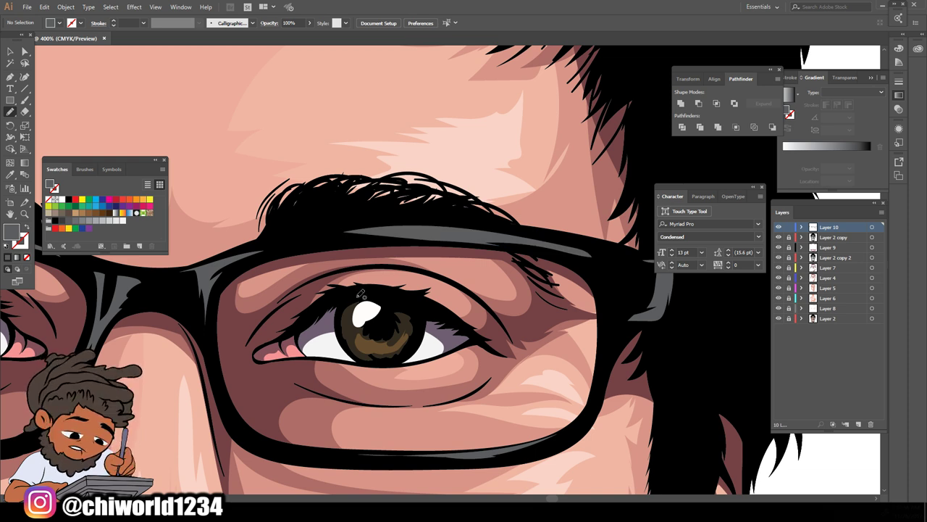
pyautogui.hotkey('ctrl', 'z')
pyautogui.moveTo(397, 235)
pyautogui.mouseDown()
pyautogui.moveTo(592, 258)
pyautogui.moveTo(524, 237)
pyautogui.moveTo(362, 232)
pyautogui.mouseUp()
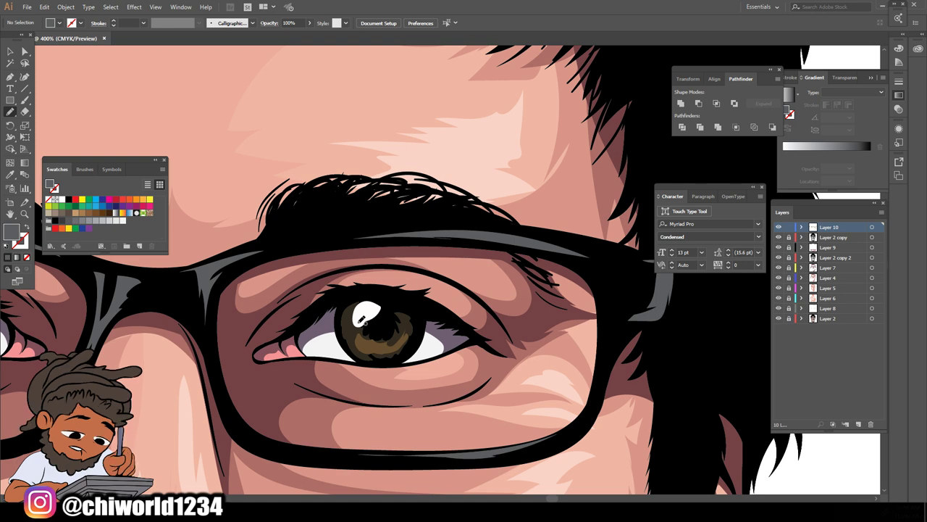
# Switch to the Paintbrush with the lightest grey swatch and paint thin highlights along the upper rim of the right lens
pyautogui.scroll(-5, 360, 319)
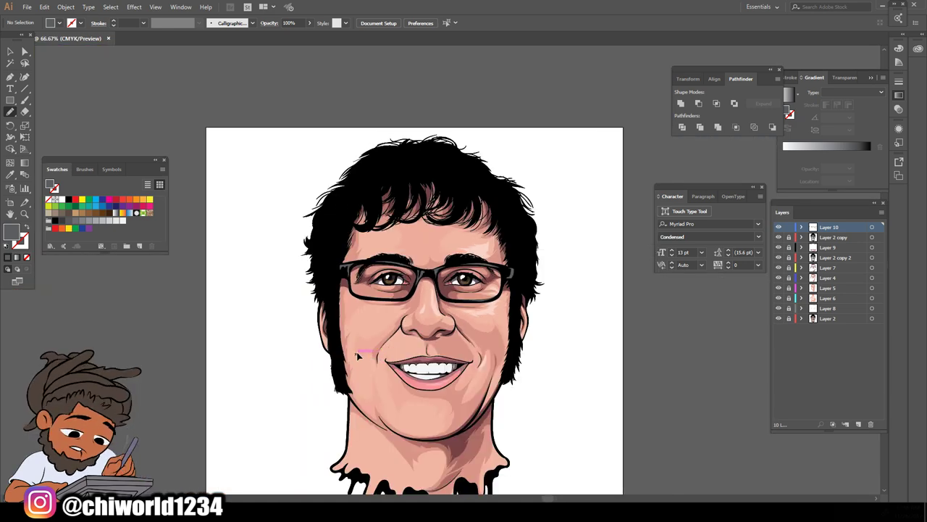
pyautogui.scroll(4, 357, 355)
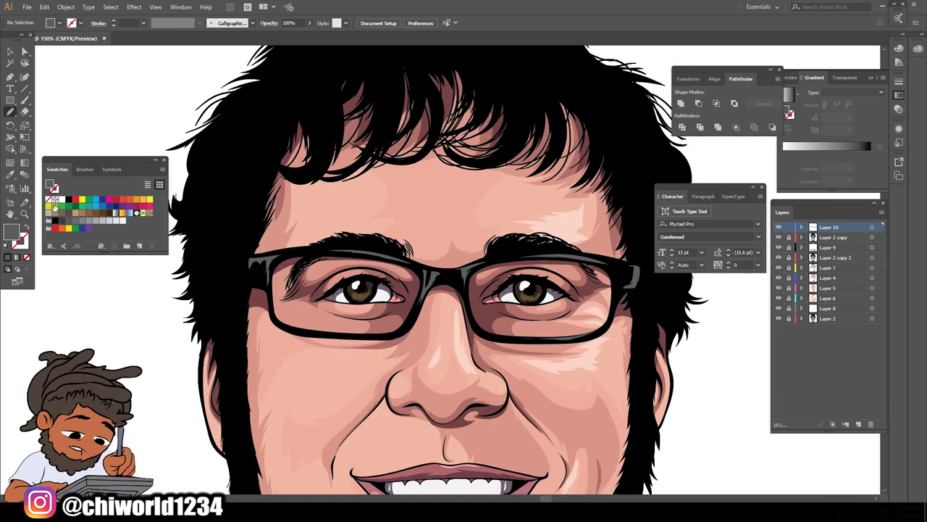
pyautogui.click(122, 220)
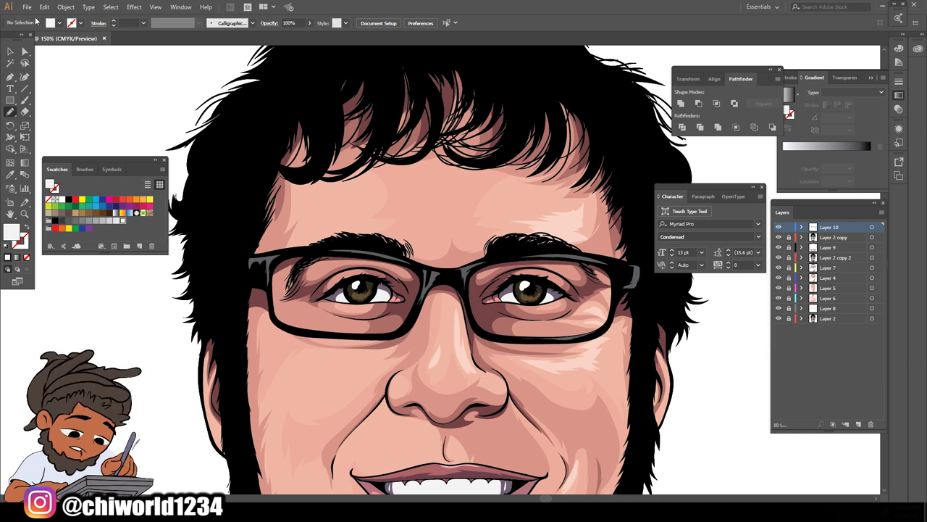
pyautogui.click(25, 100)
pyautogui.scroll(2, 457, 259)
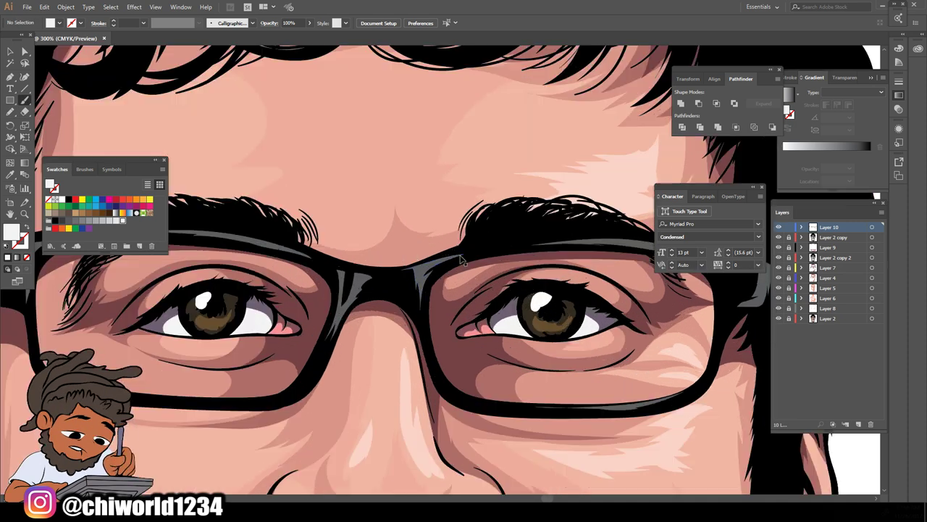
pyautogui.hscroll(3, 457, 259)
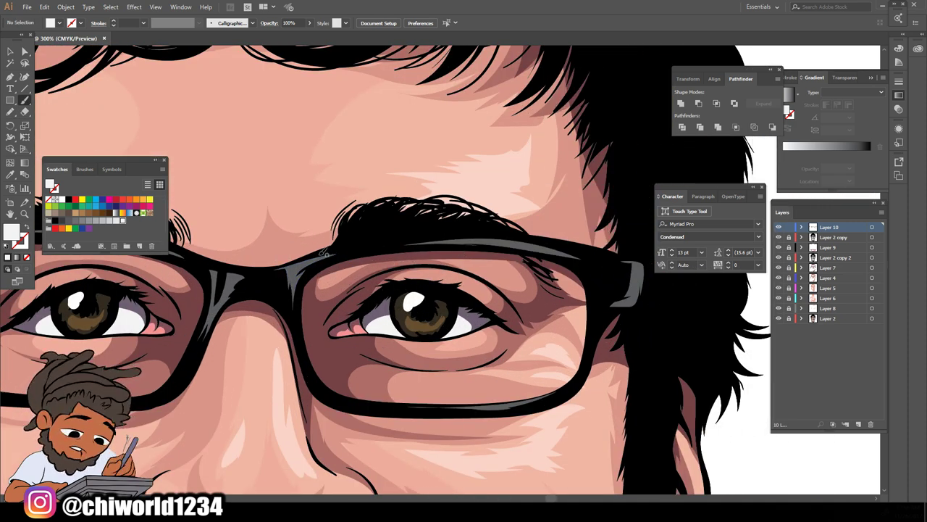
pyautogui.moveTo(300, 260); pyautogui.dragTo(378, 242)
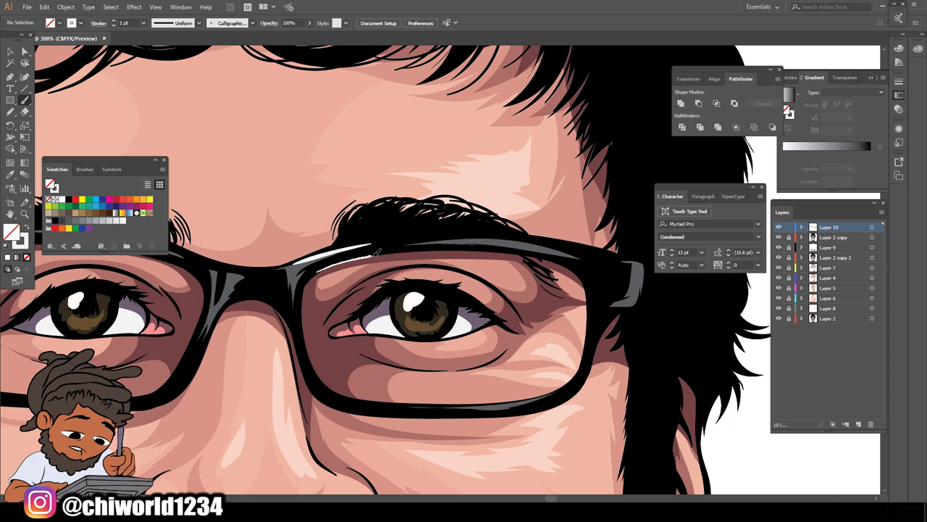
pyautogui.moveTo(416, 248)
pyautogui.mouseDown()
pyautogui.moveTo(482, 247)
pyautogui.moveTo(583, 273)
pyautogui.mouseUp()
# Paint a near-white highlight along the top edge of the left lens's upper rim, from the outer corner to the eyebrow
pyautogui.scroll(-4, 560, 324)
pyautogui.scroll(4, 536, 333)
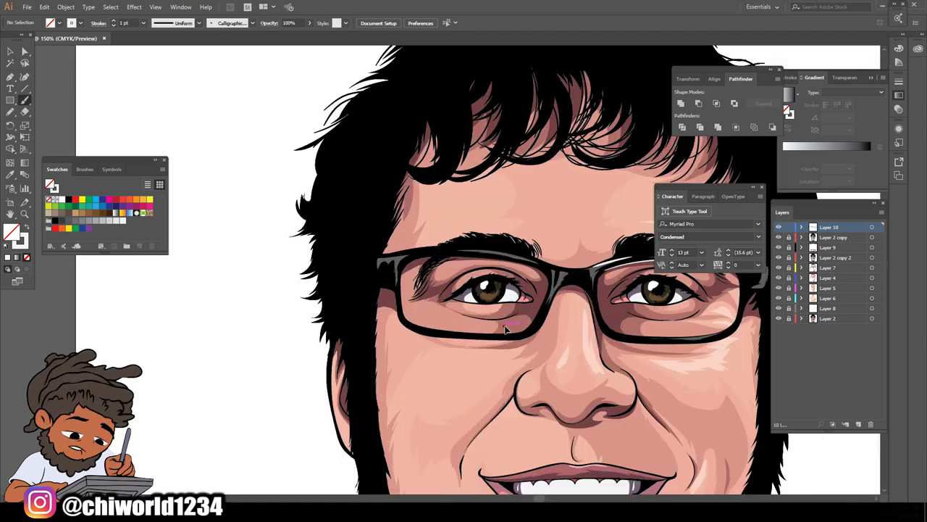
pyautogui.scroll(5, 505, 330)
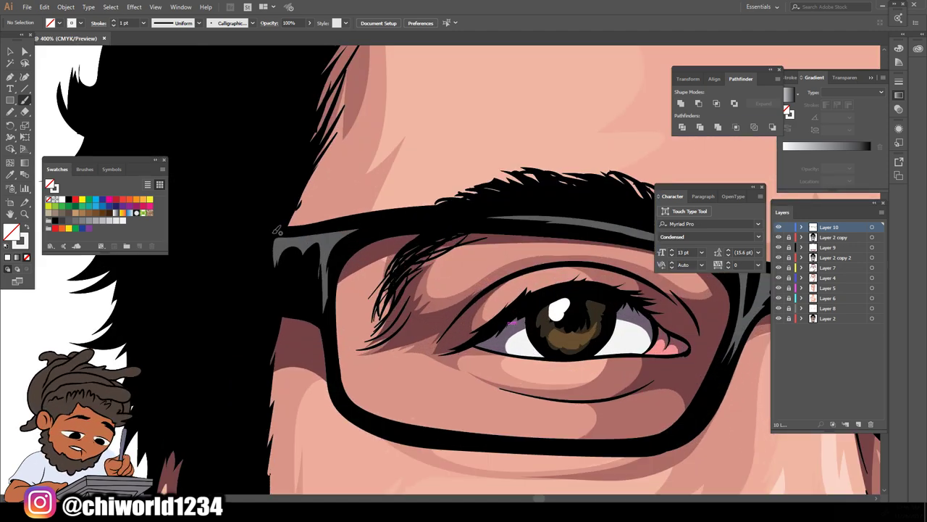
pyautogui.moveTo(282, 227); pyautogui.dragTo(512, 208)
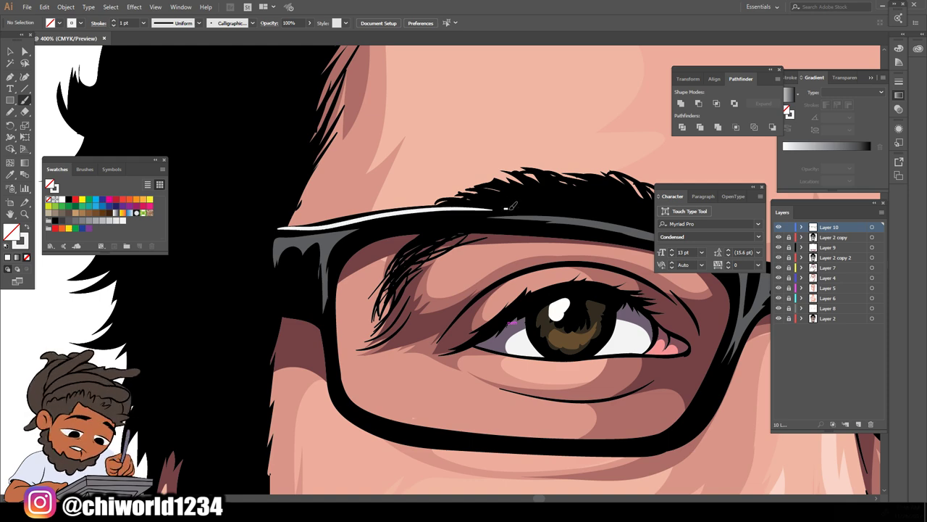
# Paint a near-white highlight along the inner edge of the left lens's lower rim
pyautogui.scroll(-4, 565, 337)
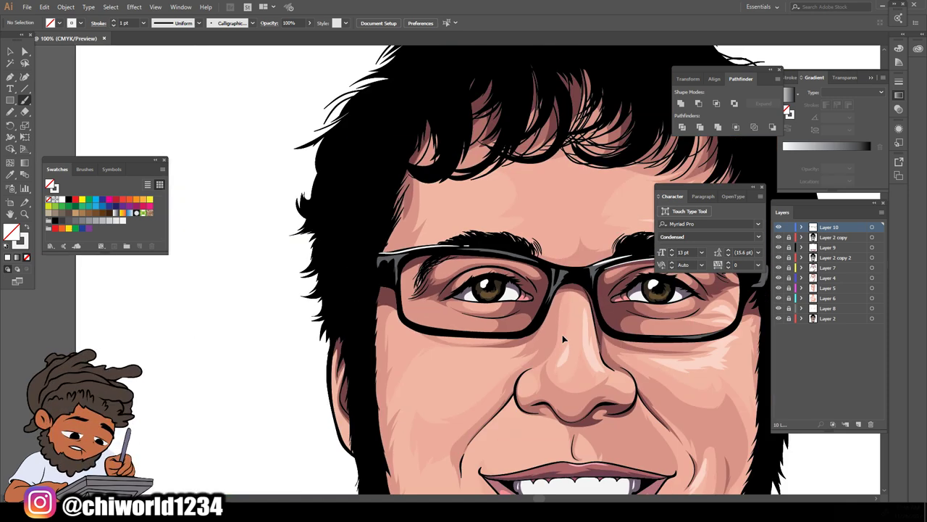
pyautogui.scroll(4, 558, 323)
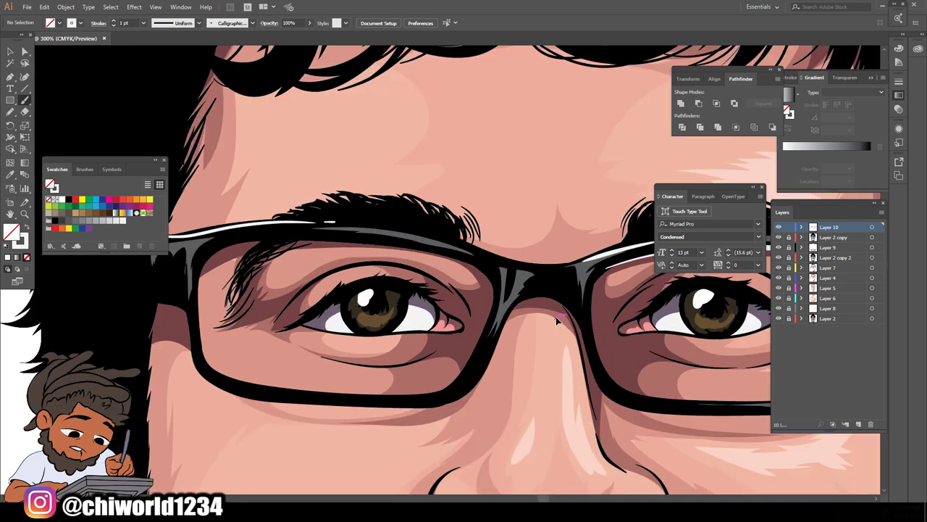
pyautogui.hscroll(-1, 556, 320)
pyautogui.scroll(-2, 557, 320)
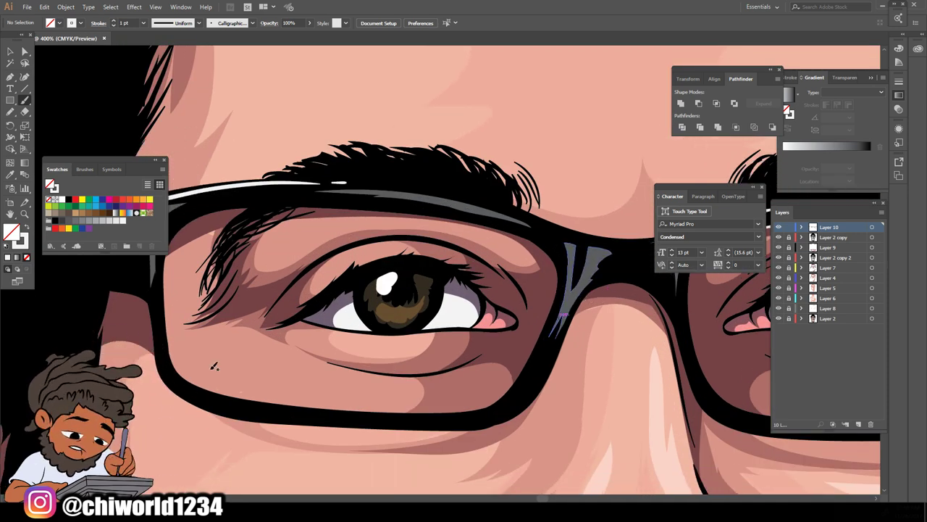
pyautogui.moveTo(194, 380)
pyautogui.mouseDown()
pyautogui.moveTo(308, 402)
pyautogui.moveTo(444, 409)
pyautogui.moveTo(505, 398)
pyautogui.mouseUp()
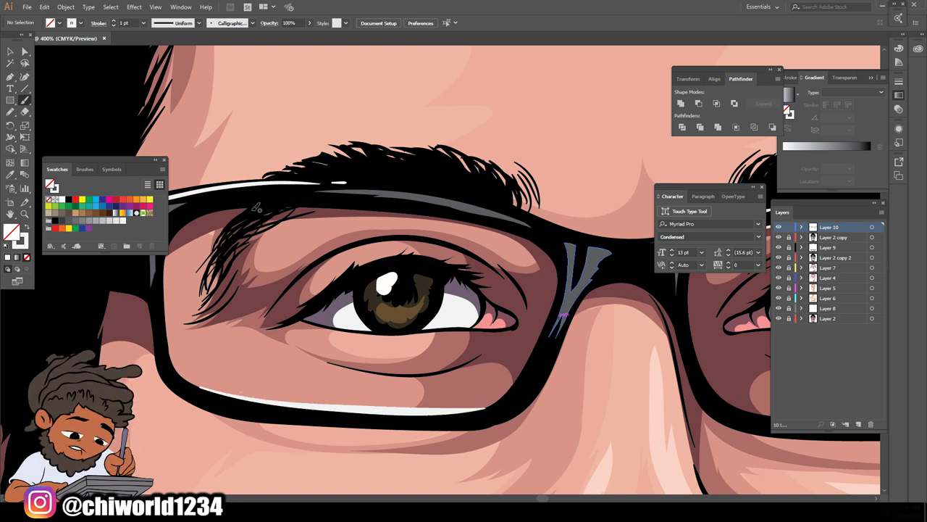
# Paint a near-white highlight along the inner edge of the left lens's upper rim, redoing the stroke once
pyautogui.moveTo(255, 204); pyautogui.dragTo(527, 226)
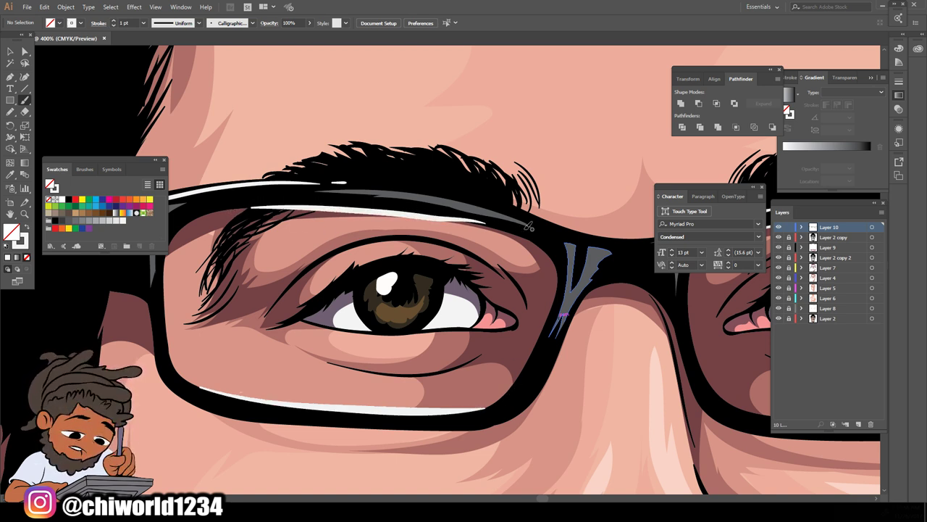
pyautogui.hotkey('ctrl', 'z')
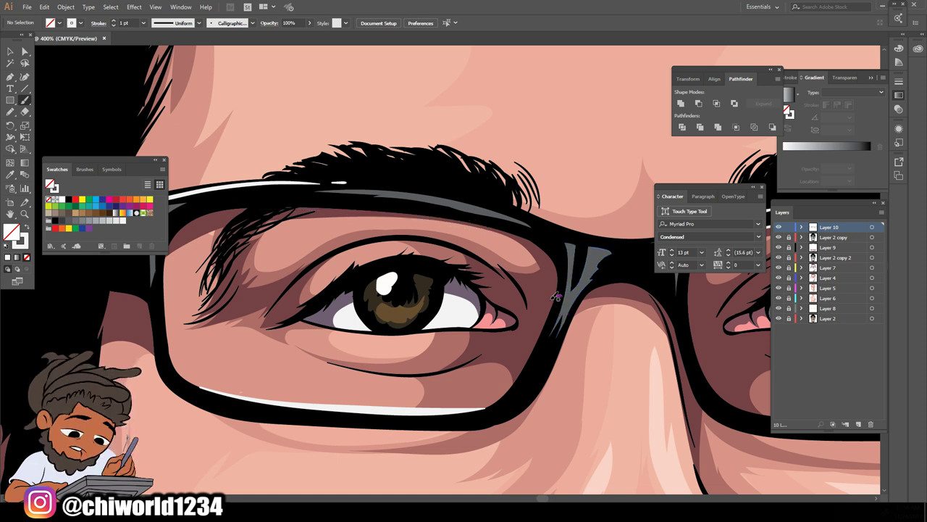
pyautogui.moveTo(484, 226); pyautogui.dragTo(253, 206)
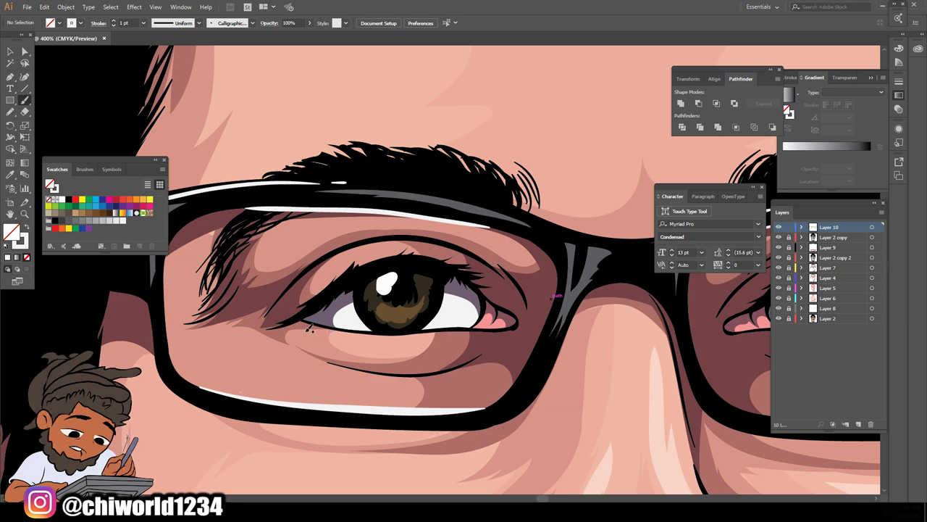
# Paint a near-white highlight along the inner edge of the right lens's lower rim
pyautogui.hotkey('ctrl', '-')
pyautogui.hotkey('ctrl', '-')
pyautogui.hotkey('ctrl', '-')
pyautogui.hotkey('ctrl', '-')
pyautogui.hotkey('ctrl', '-')
pyautogui.hotkey('ctrl', '-')
pyautogui.hotkey('ctrl', '-')
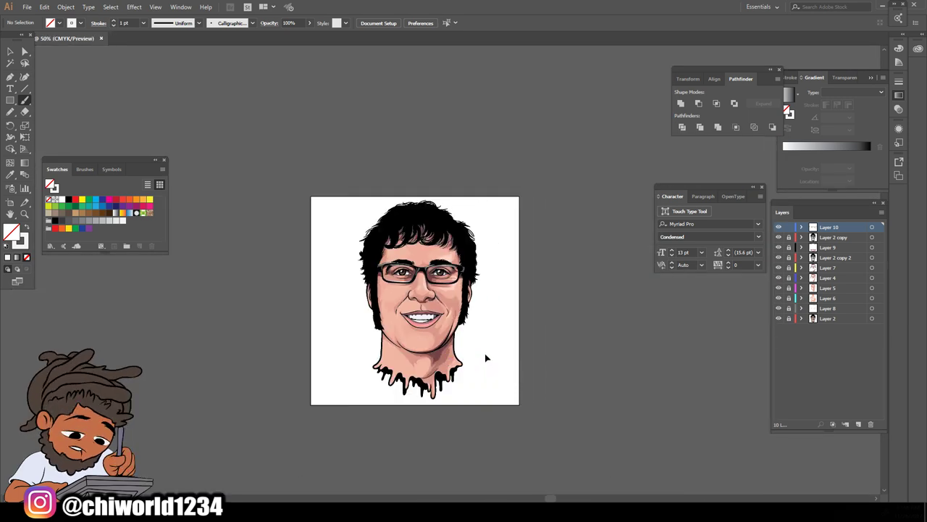
pyautogui.hotkey('ctrl', '+')
pyautogui.hotkey('ctrl', '+')
pyautogui.hotkey('ctrl', '+')
pyautogui.hotkey('ctrl', '+')
pyautogui.hotkey('ctrl', '+')
pyautogui.hotkey('ctrl', '+')
pyautogui.hotkey('ctrl', '+')
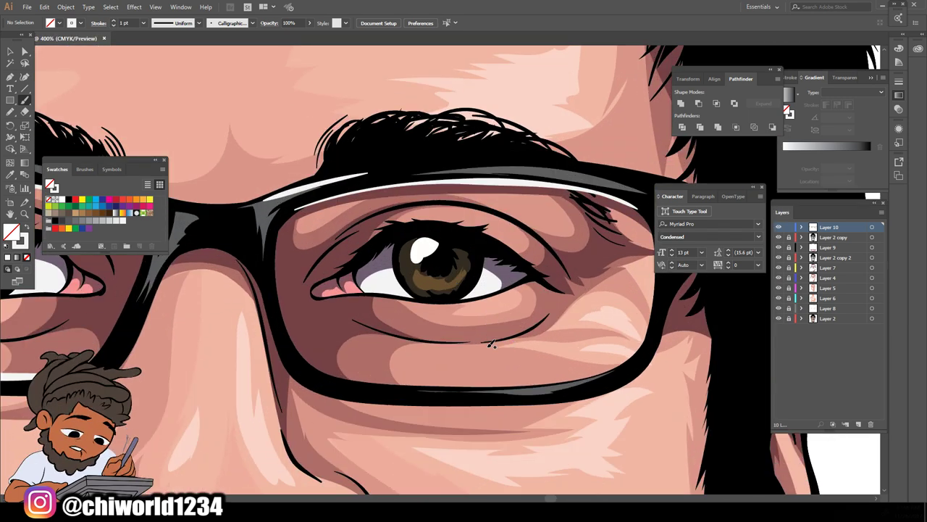
pyautogui.moveTo(310, 358)
pyautogui.mouseDown()
pyautogui.moveTo(345, 372)
pyautogui.moveTo(490, 385)
pyautogui.moveTo(622, 365)
pyautogui.mouseUp()
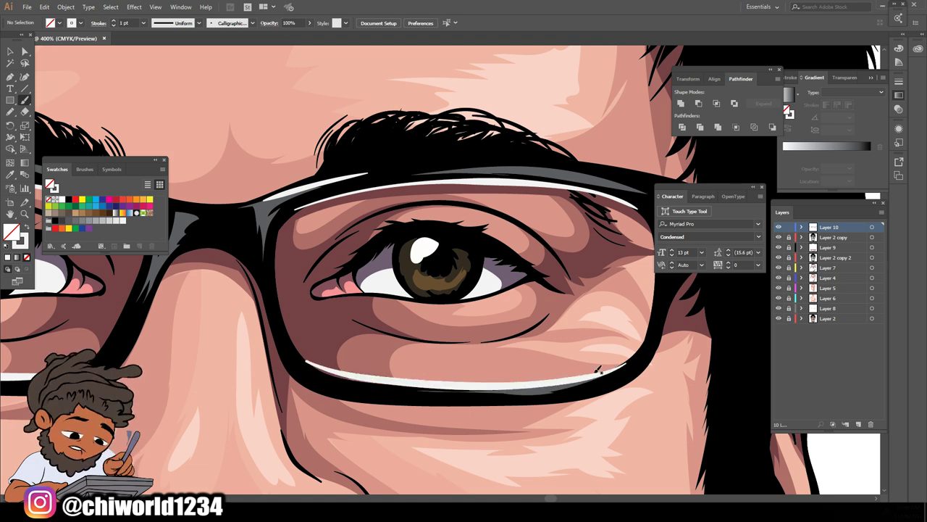
# Extend the right lens's lower-rim highlight with a curved stroke up around the corner nearest the nose
pyautogui.keyDown('alt'); pyautogui.scroll(-4, 614, 394); pyautogui.keyUp('alt')
pyautogui.keyDown('alt'); pyautogui.scroll(6, 556, 384); pyautogui.keyUp('alt')
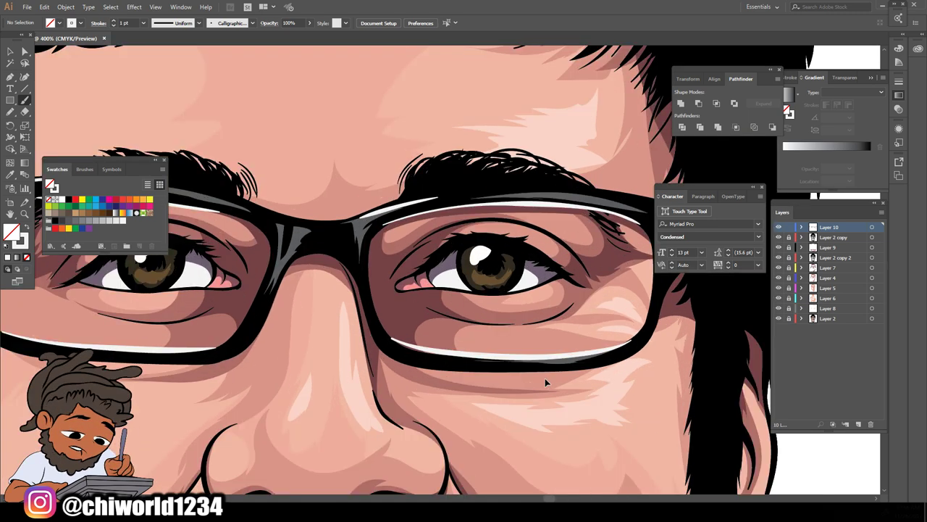
pyautogui.moveTo(468, 435)
pyautogui.mouseDown()
pyautogui.moveTo(397, 428)
pyautogui.moveTo(342, 406)
pyautogui.moveTo(321, 378)
pyautogui.moveTo(307, 320)
pyautogui.mouseUp()
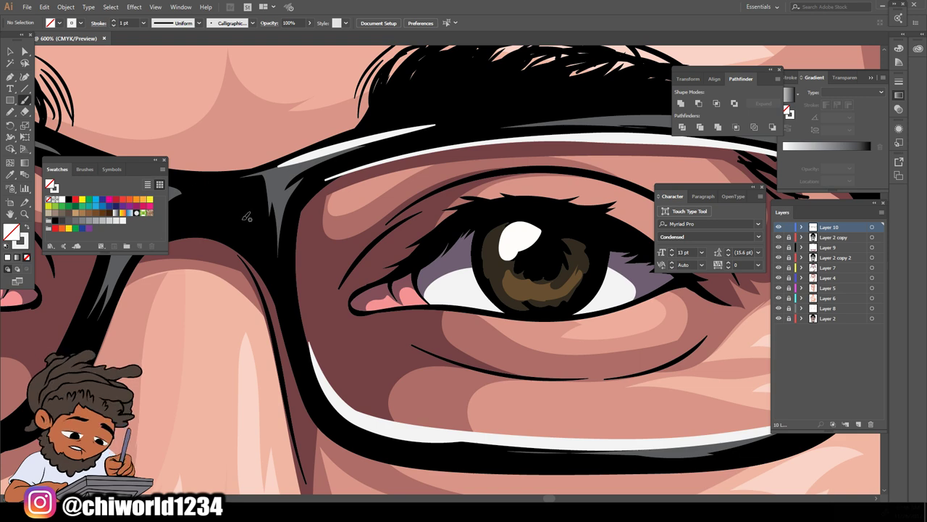
# Paint near-white highlights along the top edges of both outer ends of the glasses frame
pyautogui.keyDown('alt'); pyautogui.scroll(-6, 409, 291); pyautogui.keyUp('alt')
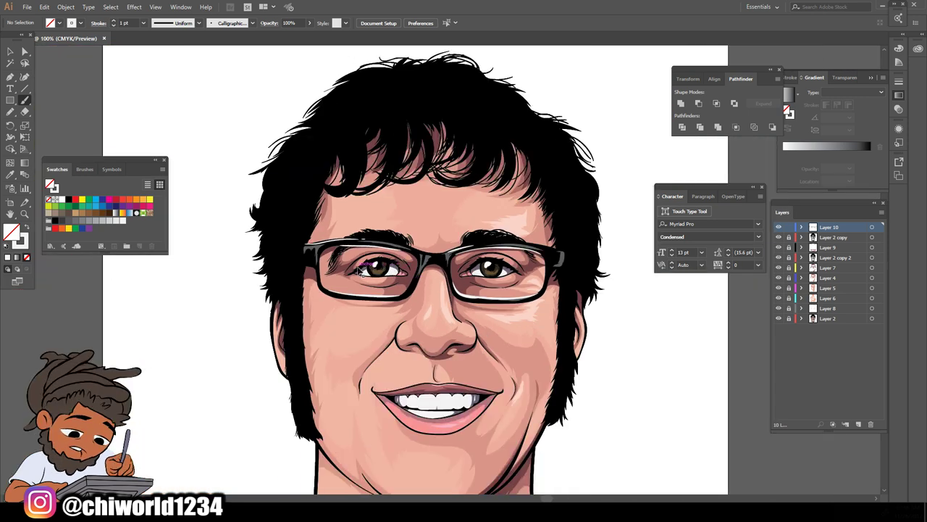
pyautogui.keyDown('alt'); pyautogui.scroll(2, 357, 266); pyautogui.keyUp('alt')
pyautogui.keyDown('alt'); pyautogui.scroll(2, 359, 269); pyautogui.keyUp('alt')
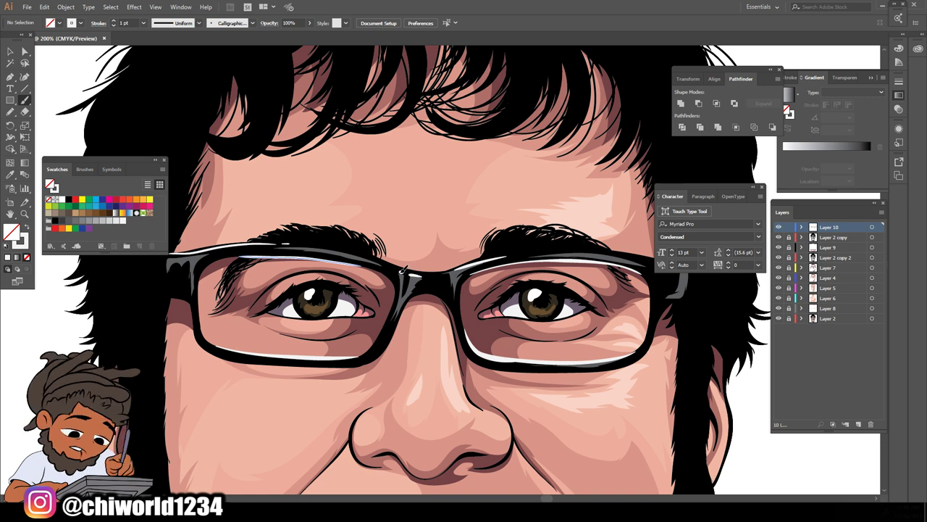
pyautogui.scroll(3, 306, 410)
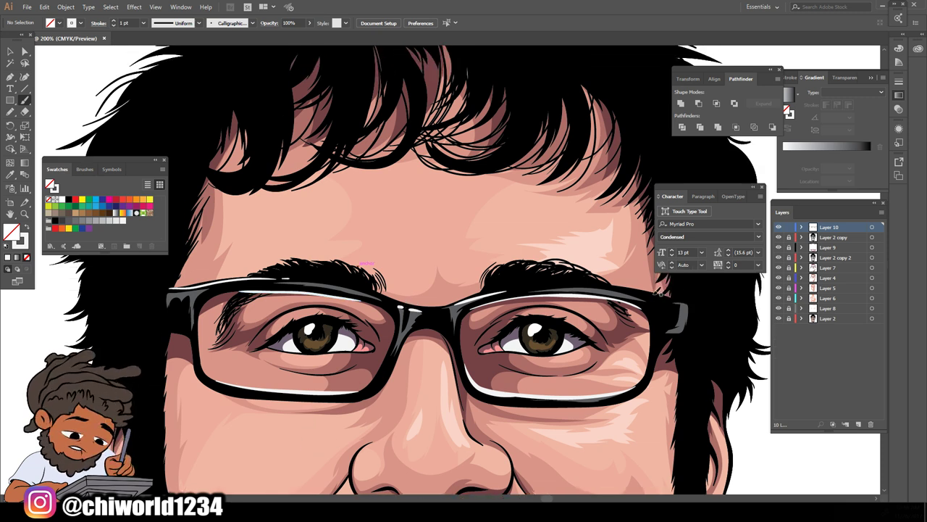
pyautogui.moveTo(650, 288); pyautogui.dragTo(694, 303)
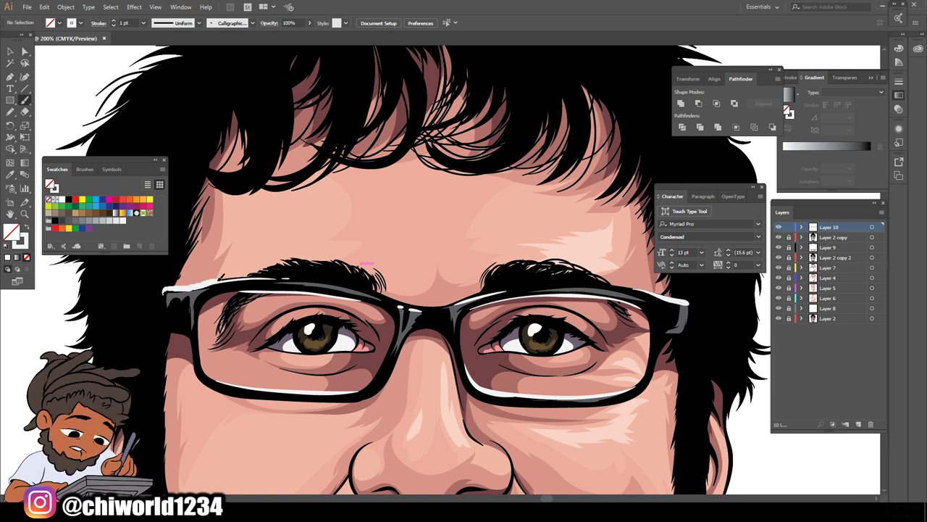
pyautogui.moveTo(288, 278); pyautogui.dragTo(289, 279)
# Lock Layer 10 with the glasses reflections and add a new layer above it
pyautogui.hotkey('ctrl', '-')
pyautogui.hotkey('ctrl', '-')
pyautogui.scroll(-1, 615, 339)
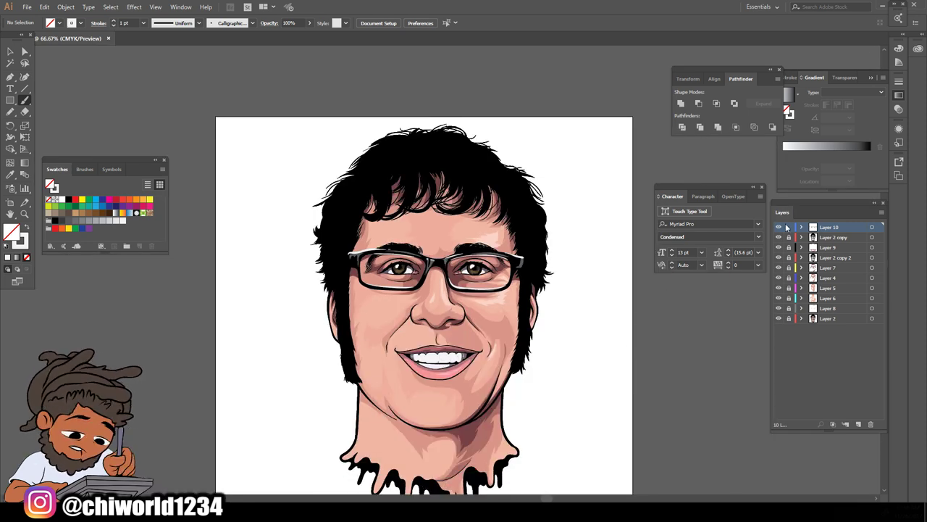
pyautogui.click(859, 423)
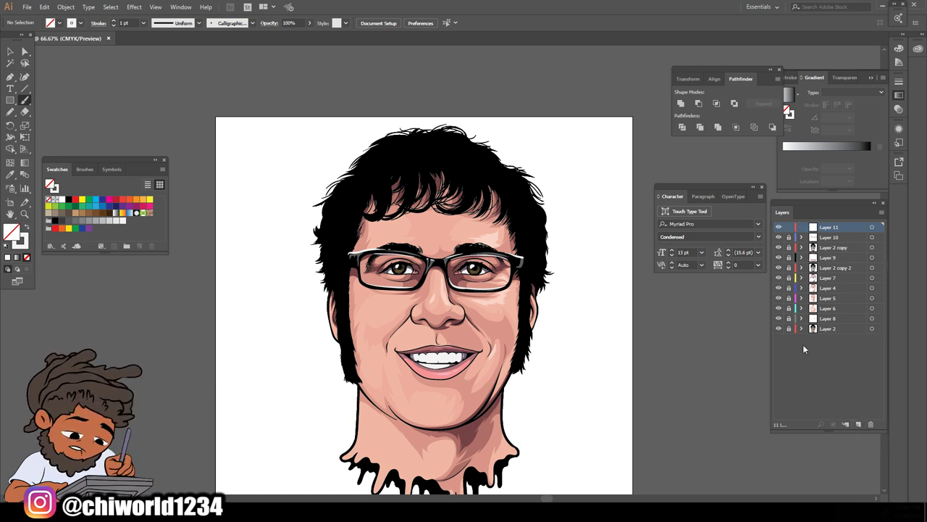
# Close the Swatches panel
pyautogui.click(164, 159)
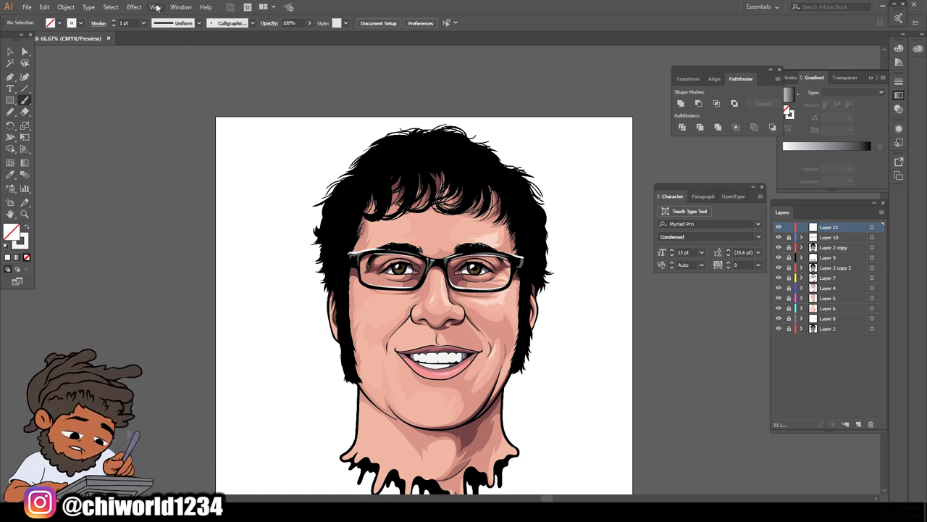
# Show the swatches, browse the gradient libraries from Pastels to Skintones, and choose a dark brown linear gradient for the fill
pyautogui.click(174, 7)
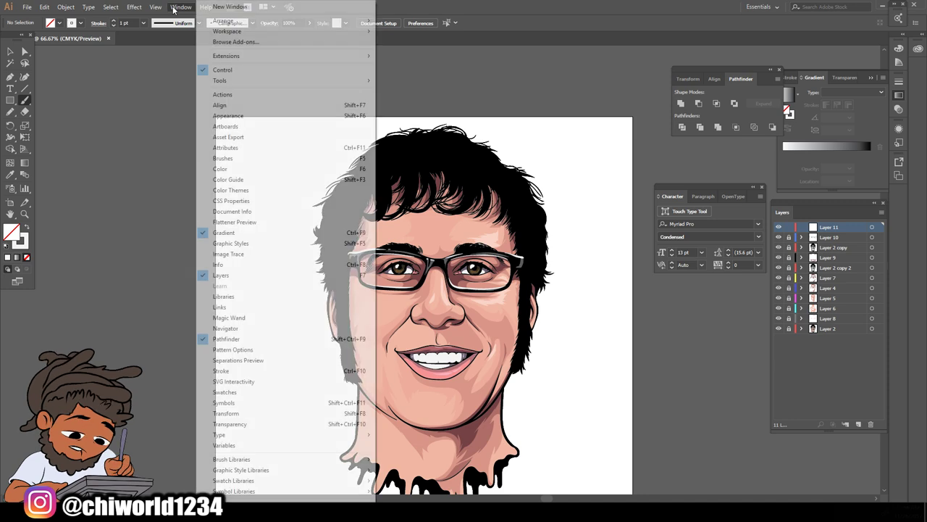
pyautogui.click(223, 392)
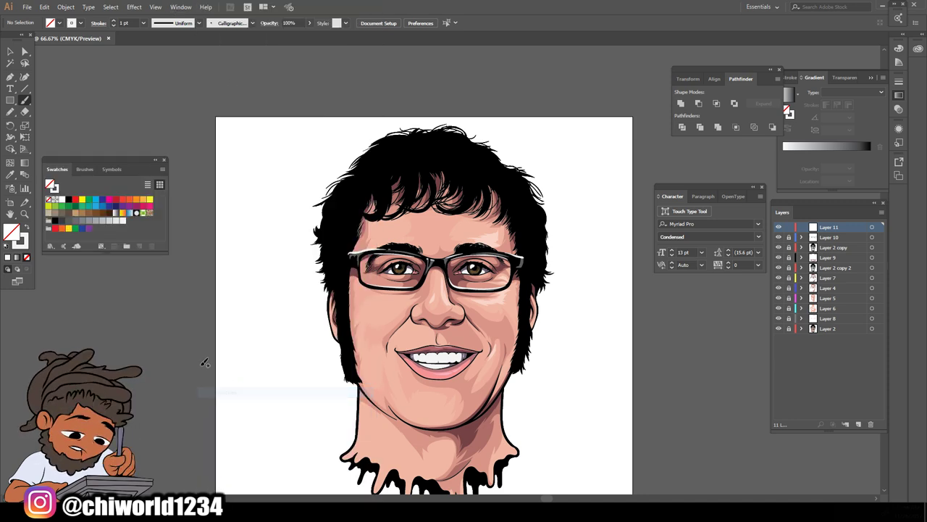
pyautogui.click(50, 247)
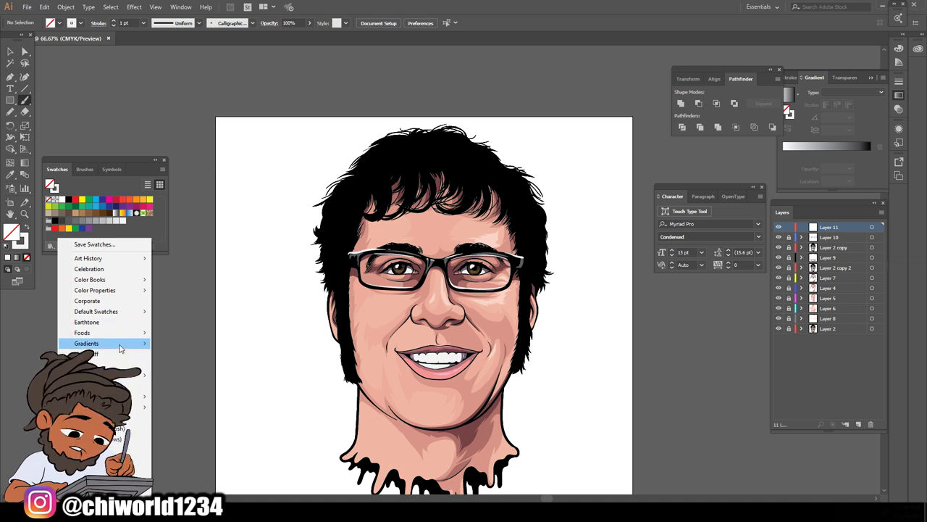
pyautogui.moveTo(121, 347)
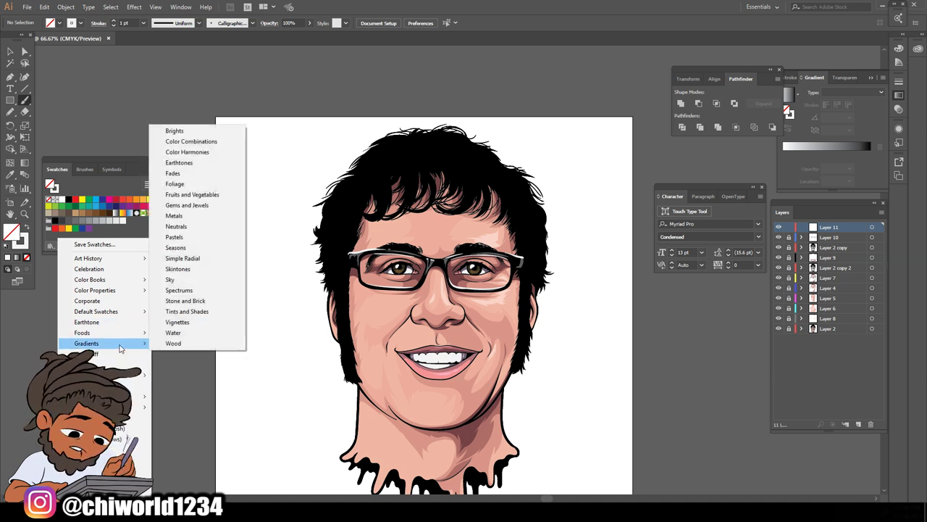
pyautogui.click(179, 241)
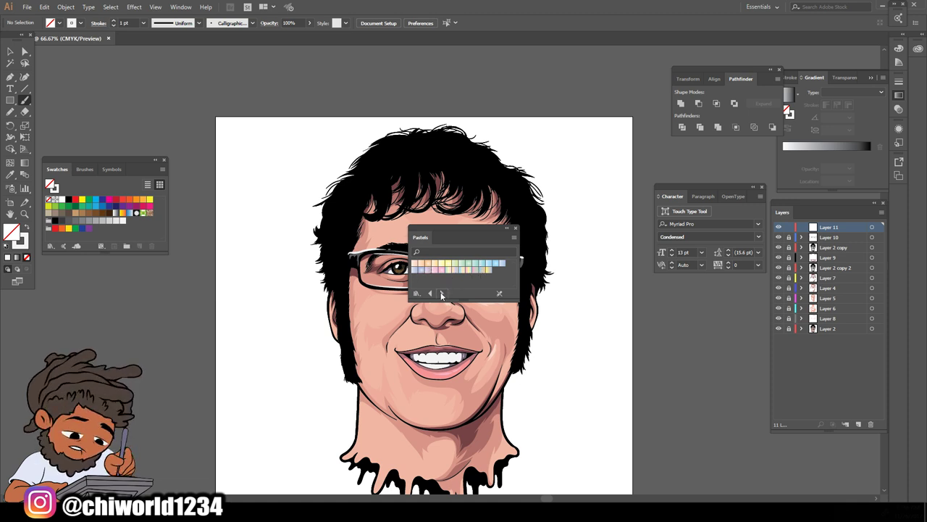
pyautogui.click(441, 293)
pyautogui.click(442, 293)
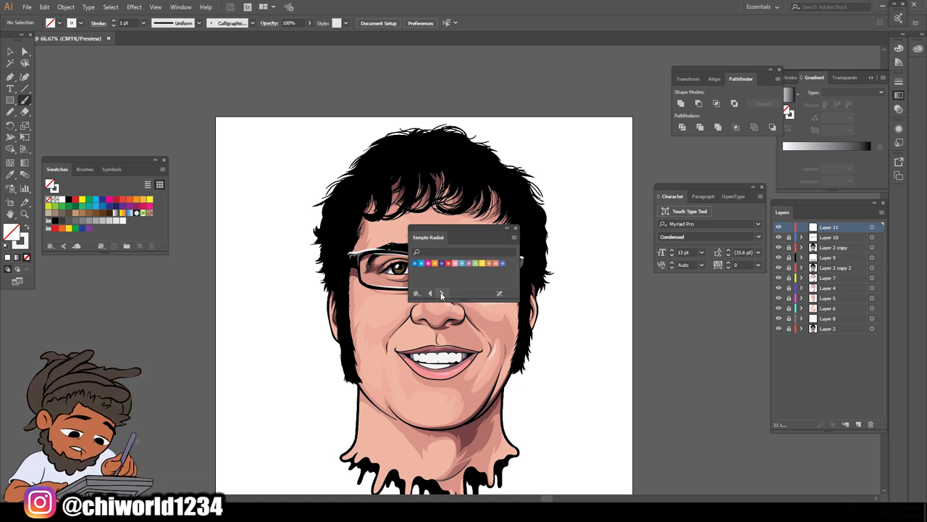
pyautogui.click(441, 294)
pyautogui.click(447, 271)
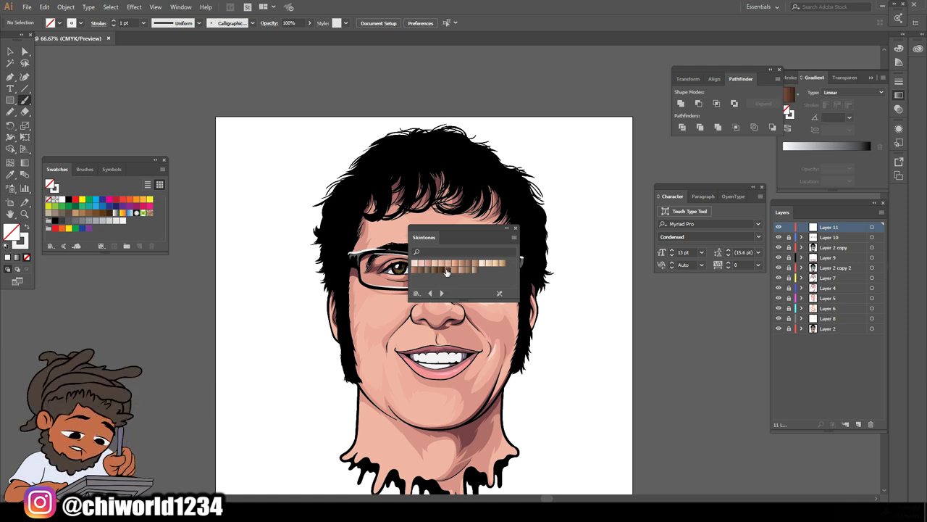
# Move the gradient's middle stop to 53.78% and turn both end stops black by raising K to 100%
pyautogui.click(836, 155)
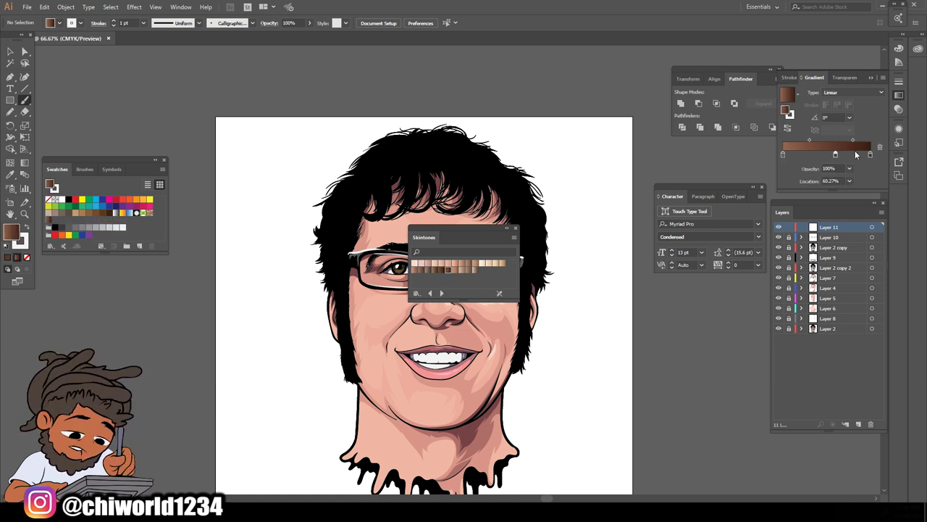
pyautogui.moveTo(830, 155); pyautogui.dragTo(831, 155)
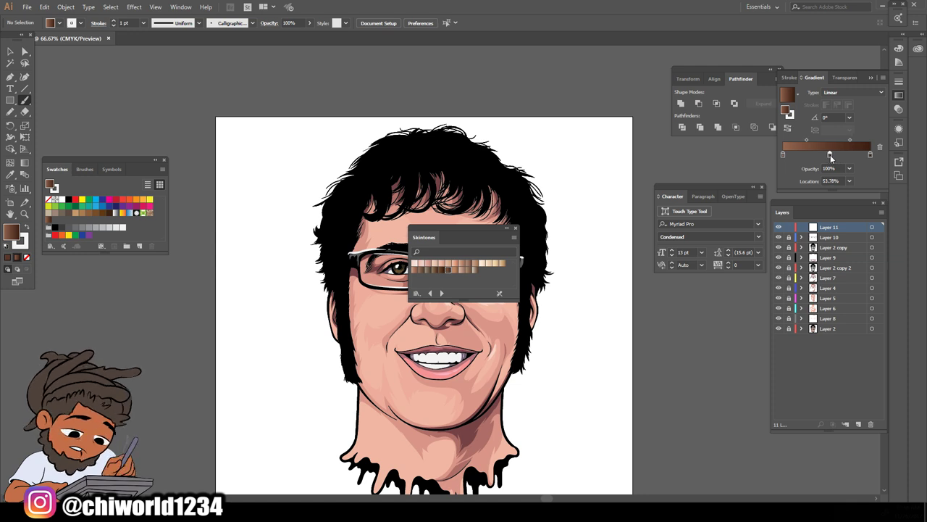
pyautogui.doubleClick(870, 155)
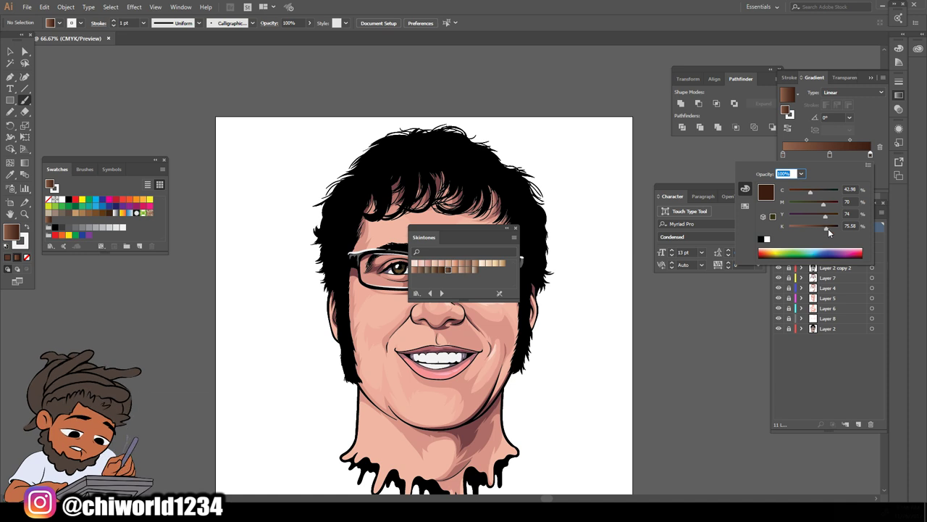
pyautogui.moveTo(829, 230); pyautogui.dragTo(875, 232)
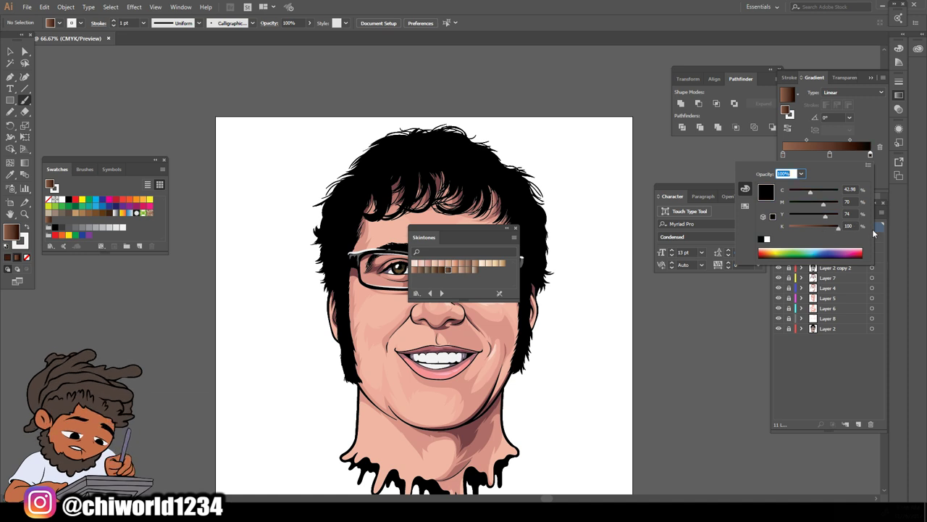
pyautogui.click(871, 154)
pyautogui.doubleClick(870, 154)
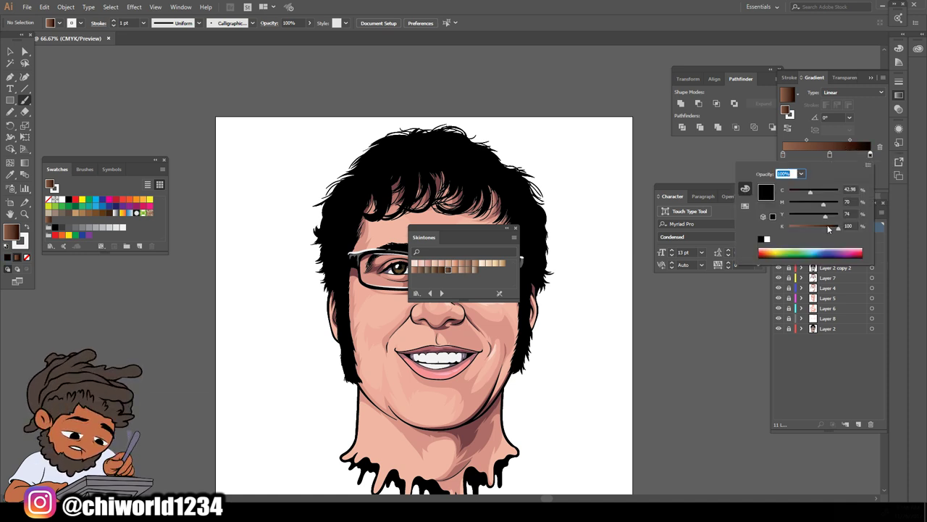
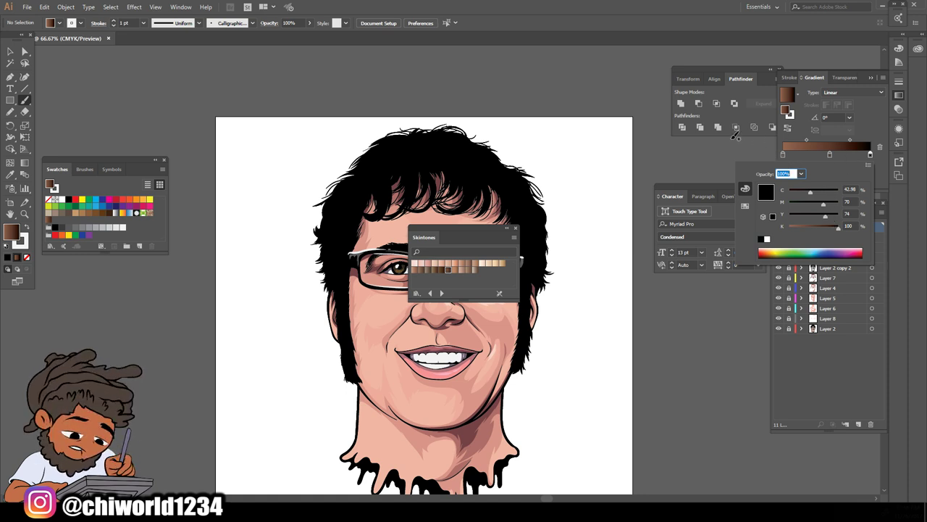
pyautogui.doubleClick(784, 155)
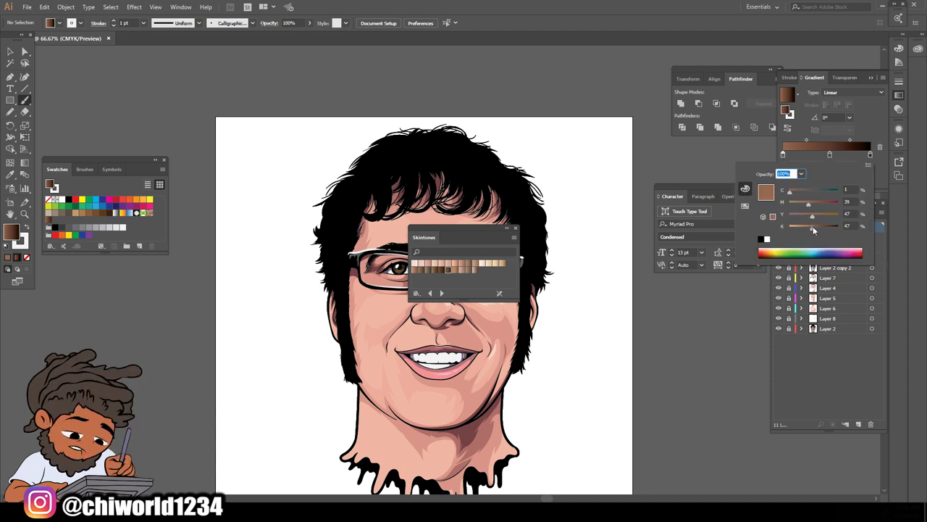
pyautogui.moveTo(812, 226); pyautogui.dragTo(863, 228)
# Recolour the gradient's middle stop to a golden orange with C 12, M 44, Y 80 and K 0
pyautogui.doubleClick(830, 154)
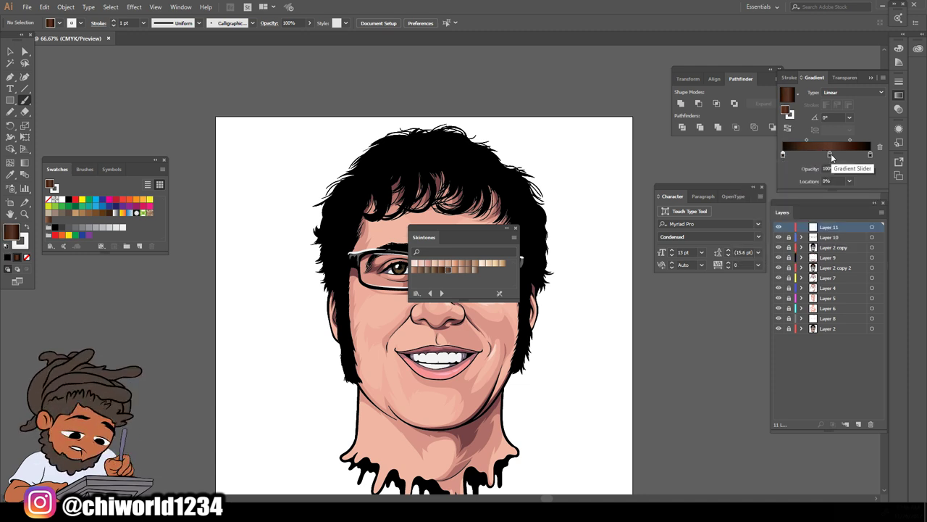
pyautogui.moveTo(819, 226); pyautogui.dragTo(786, 229)
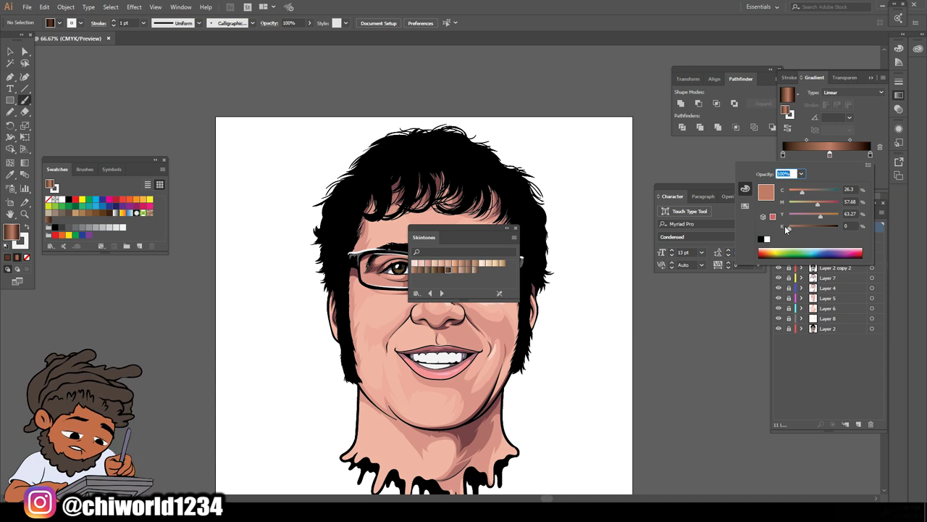
pyautogui.moveTo(817, 206); pyautogui.dragTo(791, 192)
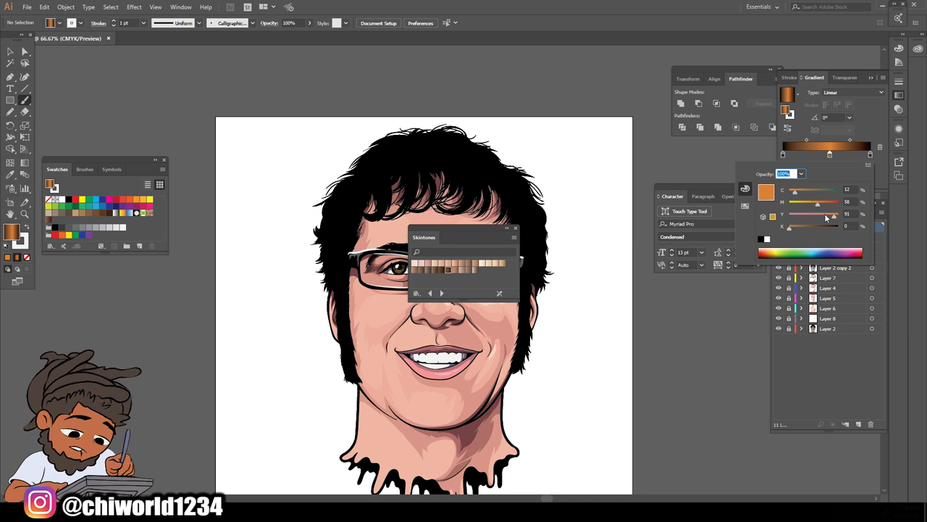
pyautogui.moveTo(817, 204)
pyautogui.mouseDown()
pyautogui.moveTo(802, 205)
pyautogui.moveTo(830, 217)
pyautogui.mouseUp()
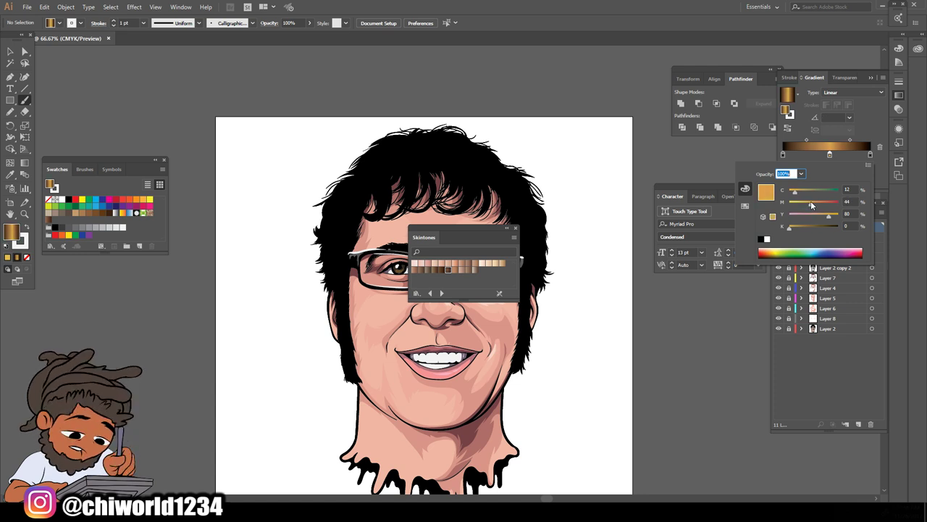
# Narrow the gradient's bright band by moving its two midpoints towards the middle stop, to about 59% and 31%
pyautogui.click(854, 143)
pyautogui.moveTo(851, 140); pyautogui.dragTo(842, 141)
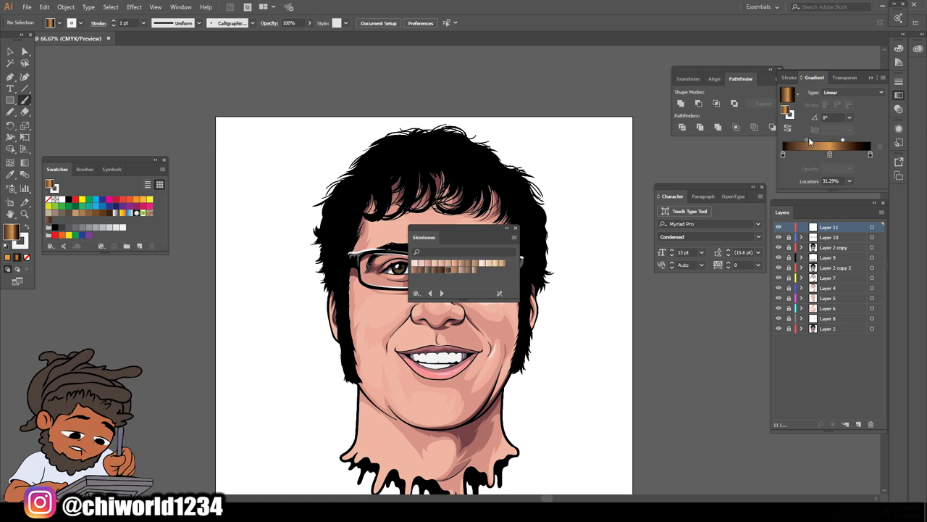
pyautogui.moveTo(807, 140); pyautogui.dragTo(811, 140)
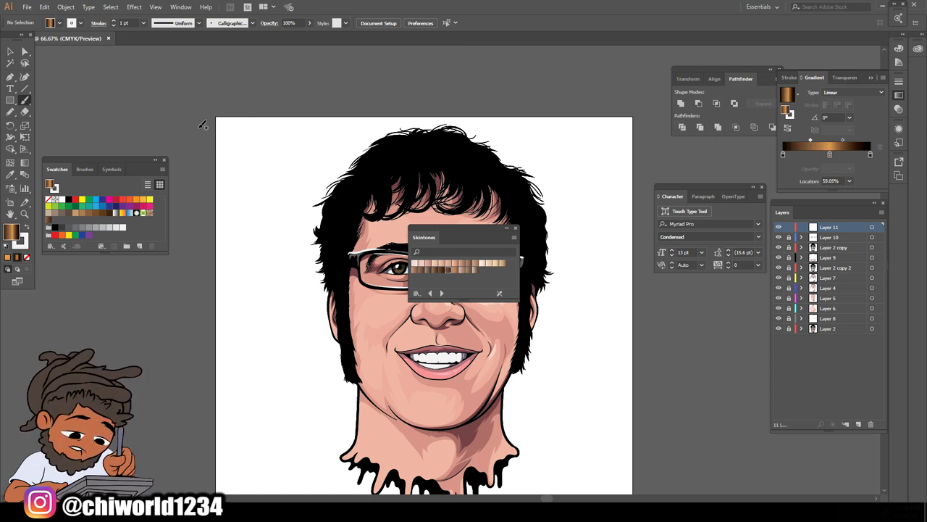
# Paint test strokes beside the artboard before and after swapping the gradient from fill to stroke, and close the Skintones library
pyautogui.moveTo(192, 104); pyautogui.dragTo(179, 215)
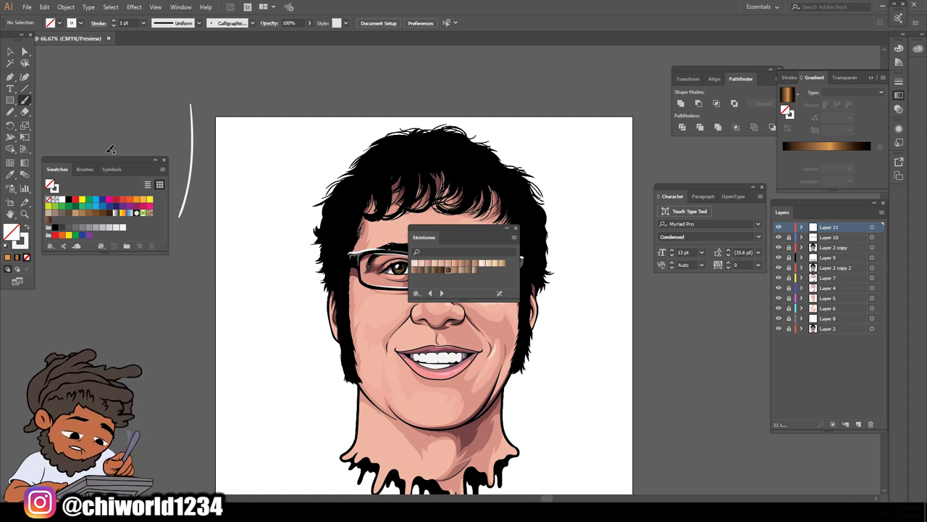
pyautogui.click(16, 258)
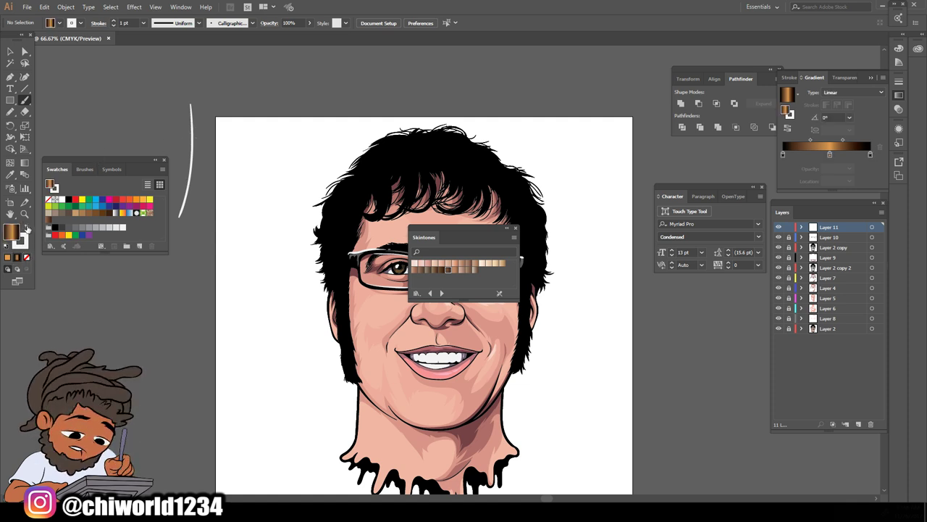
pyautogui.click(27, 227)
pyautogui.moveTo(202, 216); pyautogui.dragTo(165, 346)
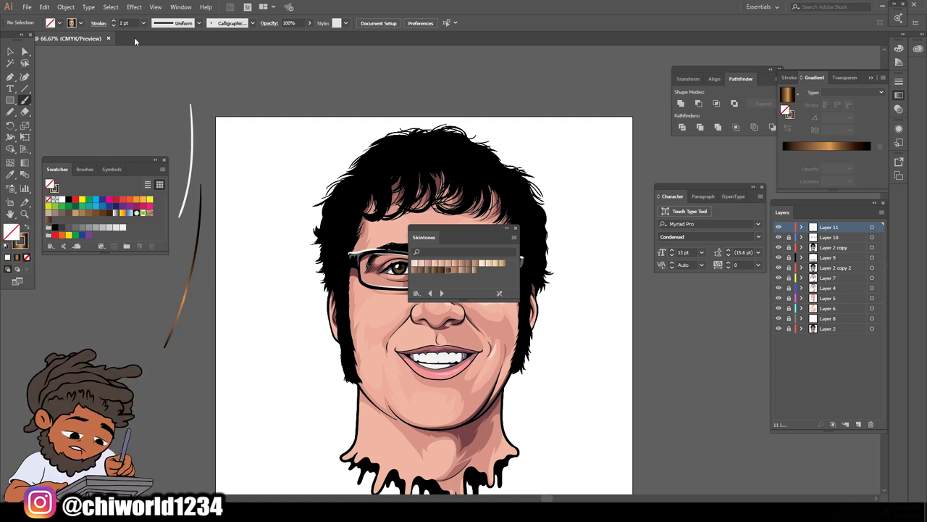
pyautogui.click(516, 228)
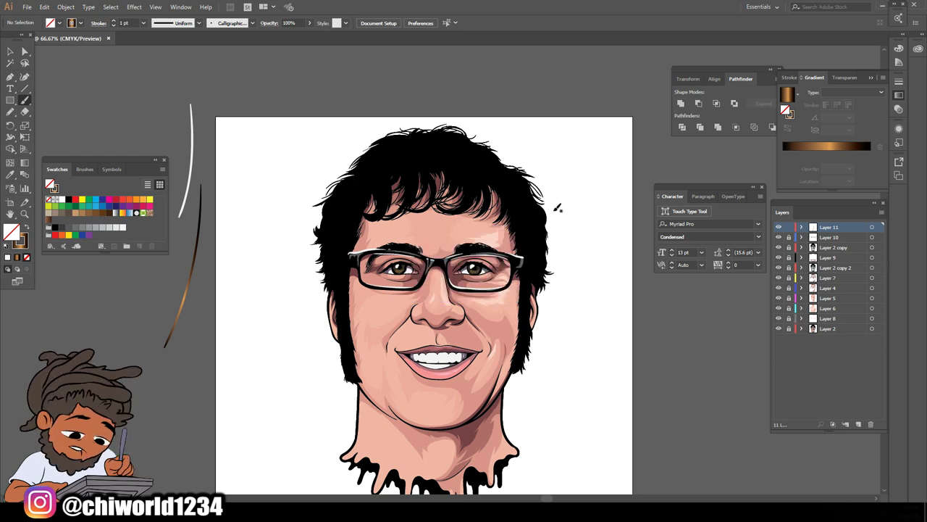
# Paint a cluster of curved golden-brown gradient strands in the black hair just above the fringe, right of centre
pyautogui.scroll(2, 581, 202)
pyautogui.hotkey('ctrl', '=')
pyautogui.hotkey('ctrl', '=')
pyautogui.hotkey('ctrl', '=')
pyautogui.scroll(3, 572, 189)
pyautogui.scroll(3, 574, 190)
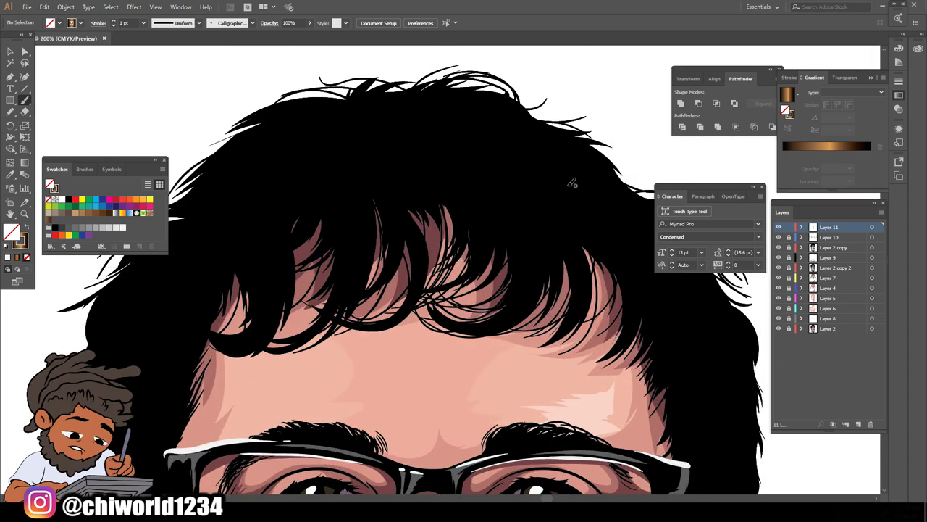
pyautogui.moveTo(480, 221); pyautogui.dragTo(530, 293)
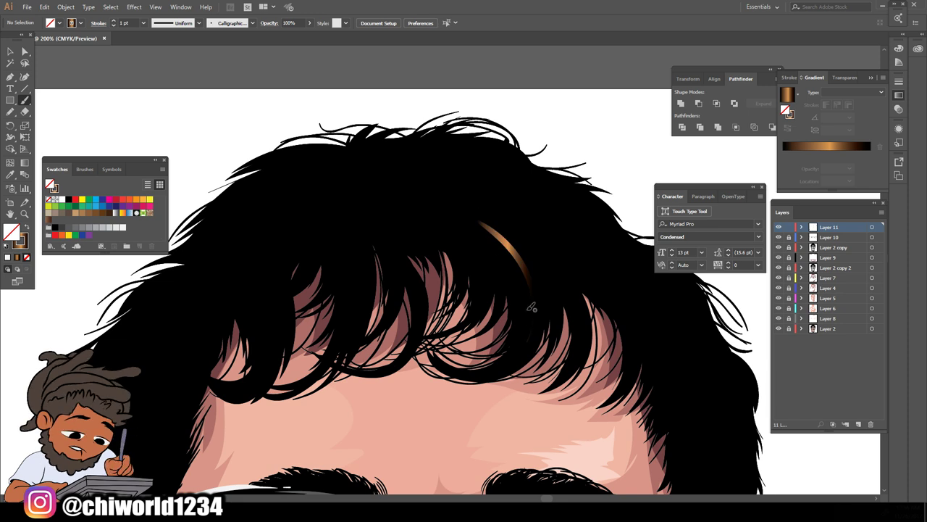
pyautogui.moveTo(525, 329); pyautogui.dragTo(472, 220)
pyautogui.moveTo(527, 354)
pyautogui.mouseDown()
pyautogui.moveTo(527, 257)
pyautogui.moveTo(483, 219)
pyautogui.moveTo(492, 218)
pyautogui.mouseUp()
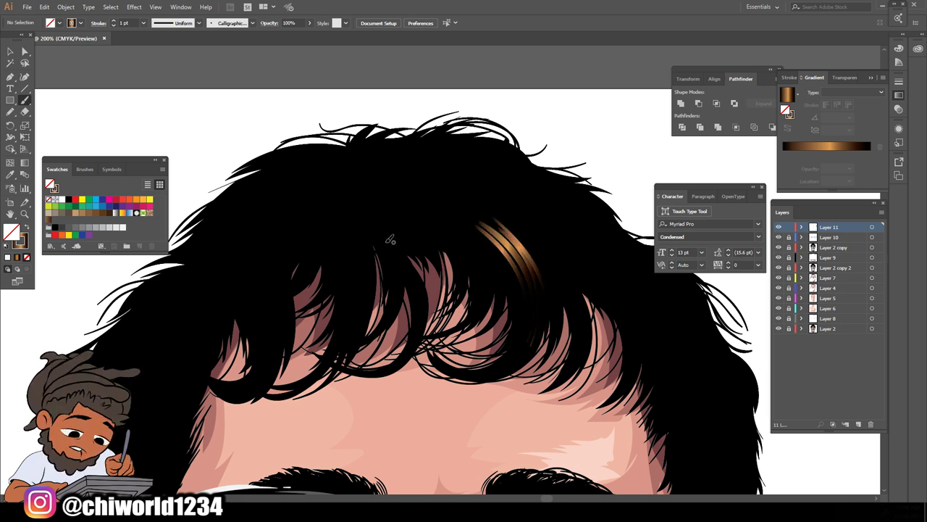
# Set the stroke gradient's angle to -30° on the golden-brown strand cluster above the fringe and deselect it
pyautogui.click(10, 51)
pyautogui.moveTo(433, 277); pyautogui.dragTo(567, 206)
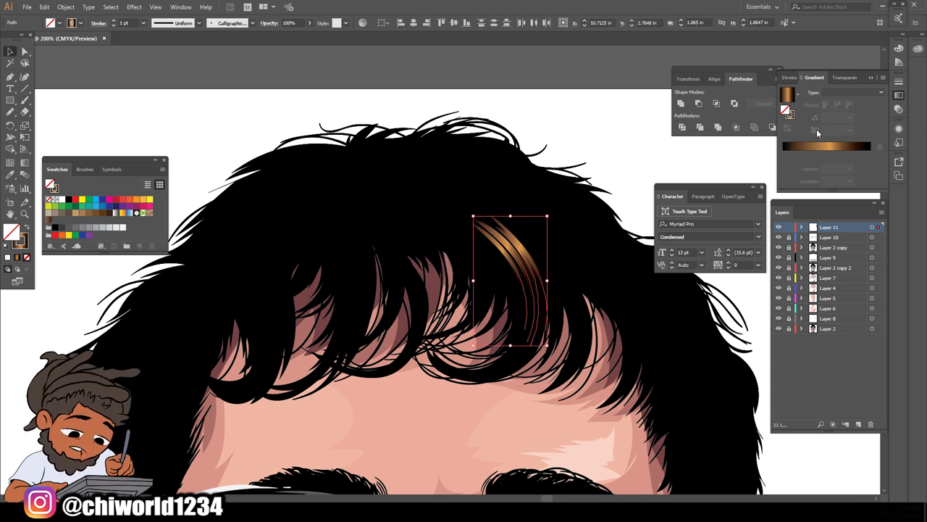
pyautogui.click(24, 246)
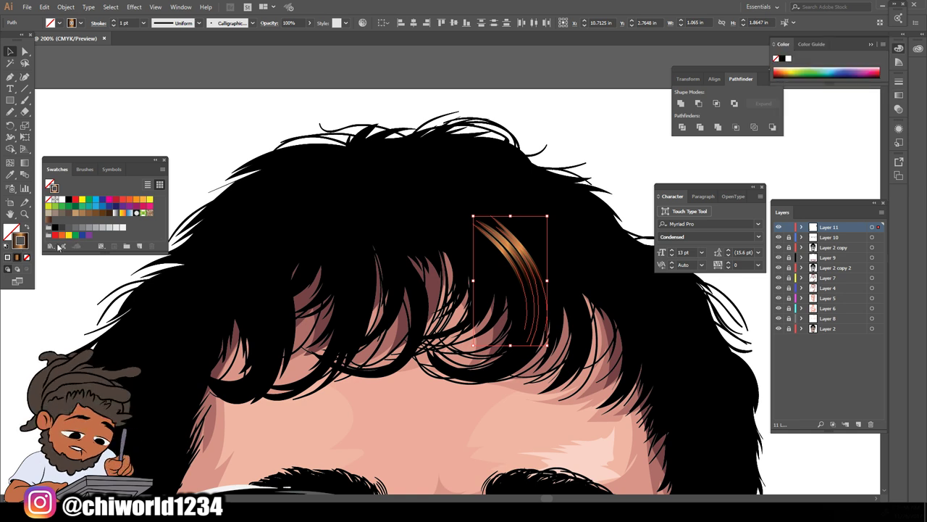
pyautogui.click(899, 97)
pyautogui.click(831, 117)
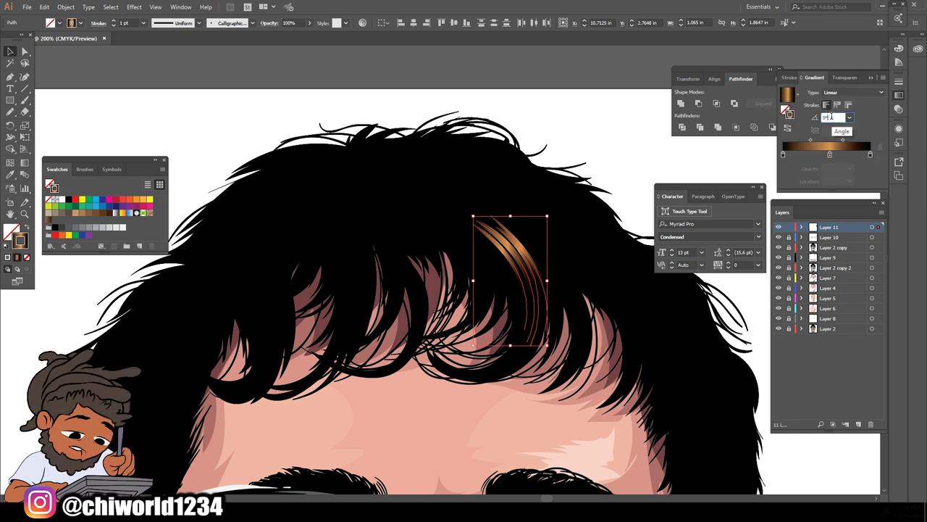
pyautogui.scroll(-3, 831, 116)
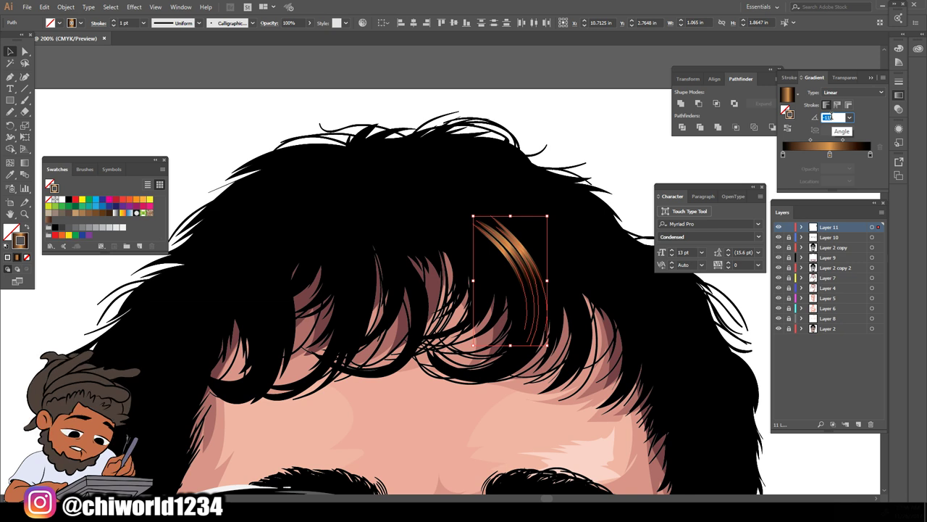
pyautogui.press('Down')
pyautogui.press('Down')
pyautogui.press('Down')
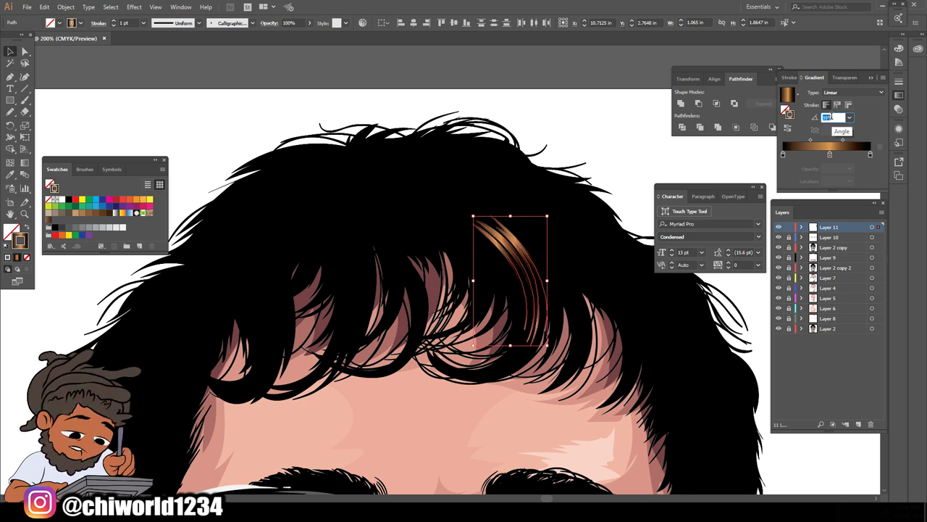
pyautogui.press('Down')
pyautogui.press('Down')
pyautogui.press('Down')
pyautogui.press('Down')
pyautogui.press('Down')
pyautogui.press('Down')
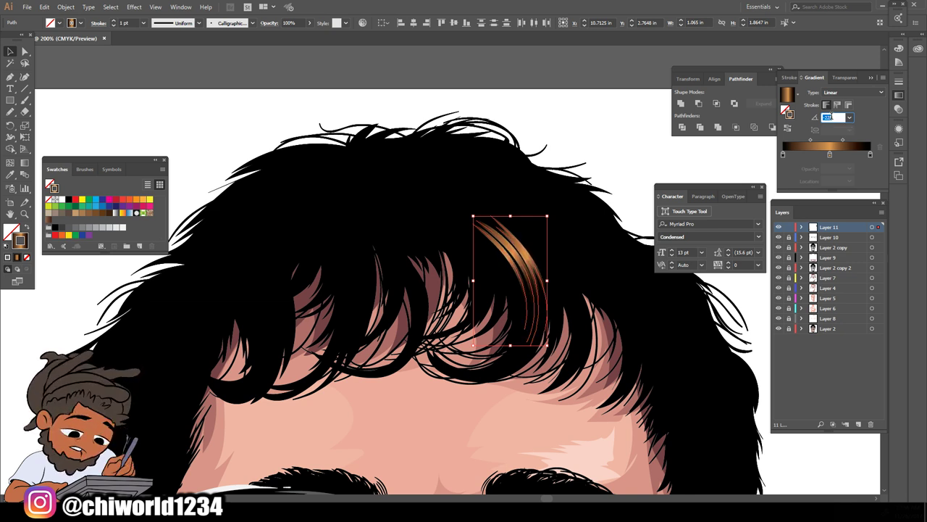
pyautogui.press('Down')
pyautogui.press('Down')
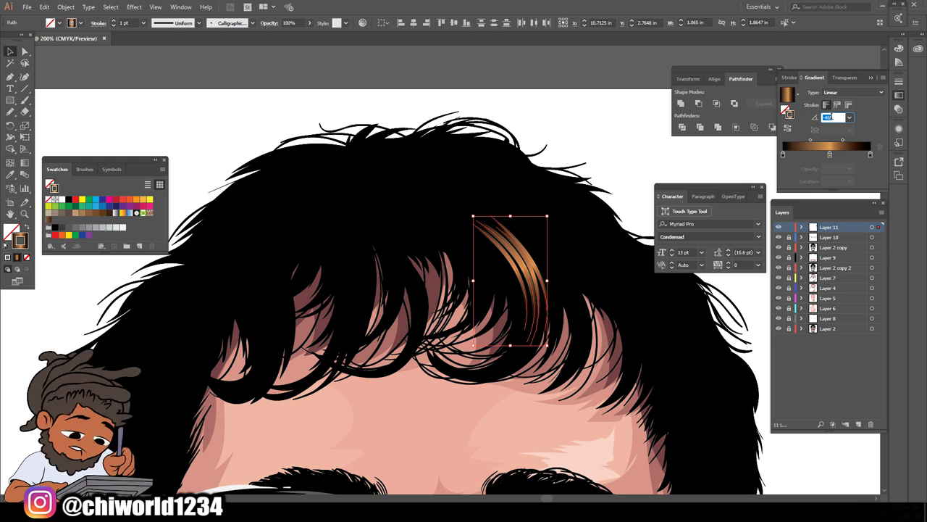
pyautogui.press('Down')
pyautogui.press('Down')
pyautogui.press('Down')
pyautogui.press('Down')
pyautogui.press('Down')
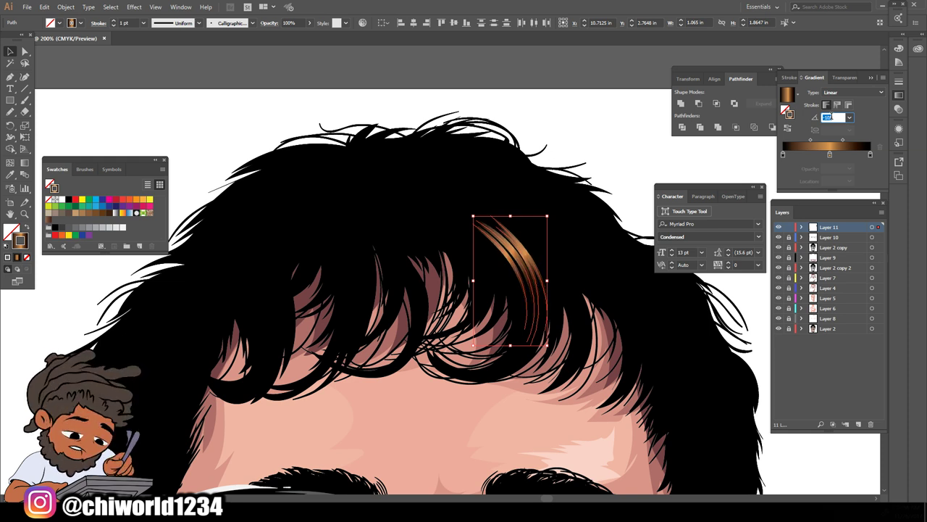
pyautogui.press('Down')
pyautogui.press('Down')
pyautogui.press('Down')
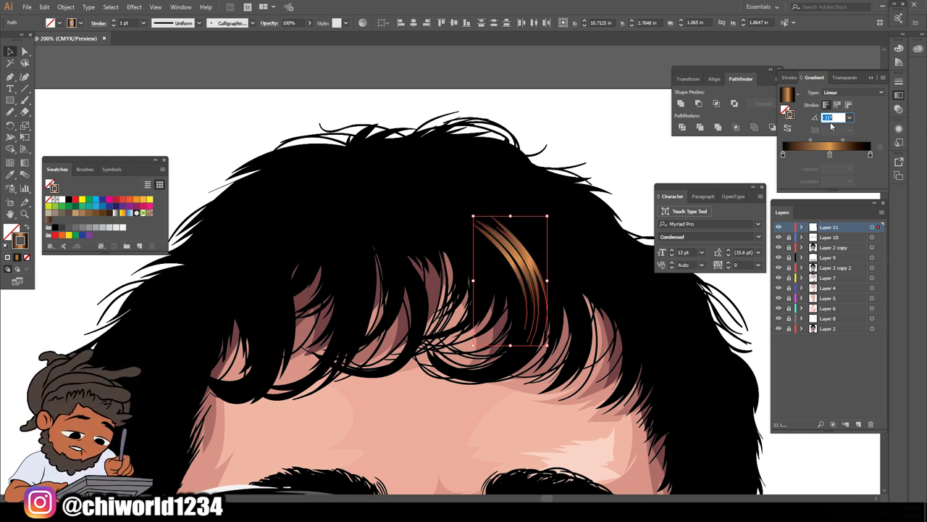
pyautogui.hotkey('ctrl', 'shift', 'a')
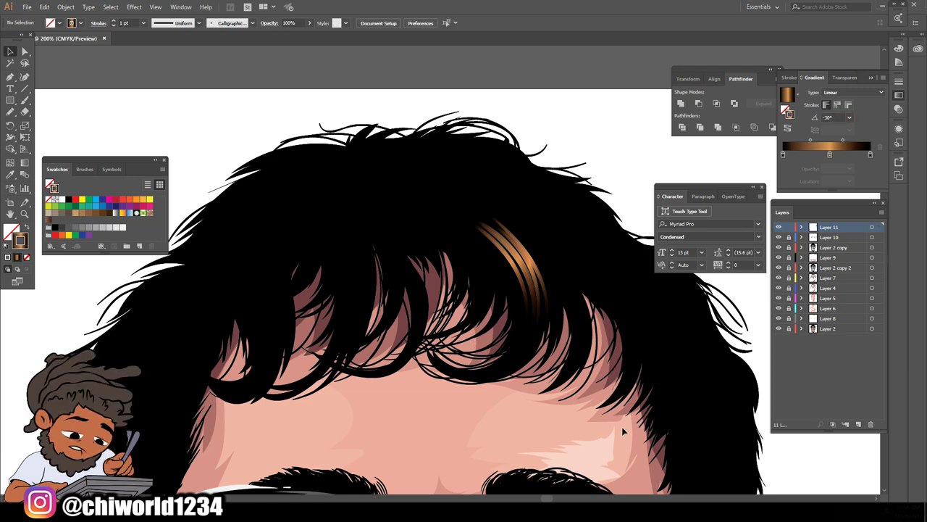
# Delete the cluster of golden-brown strands above the fringe, right of centre
pyautogui.hotkey('ctrl', '-')
pyautogui.hotkey('ctrl', '-')
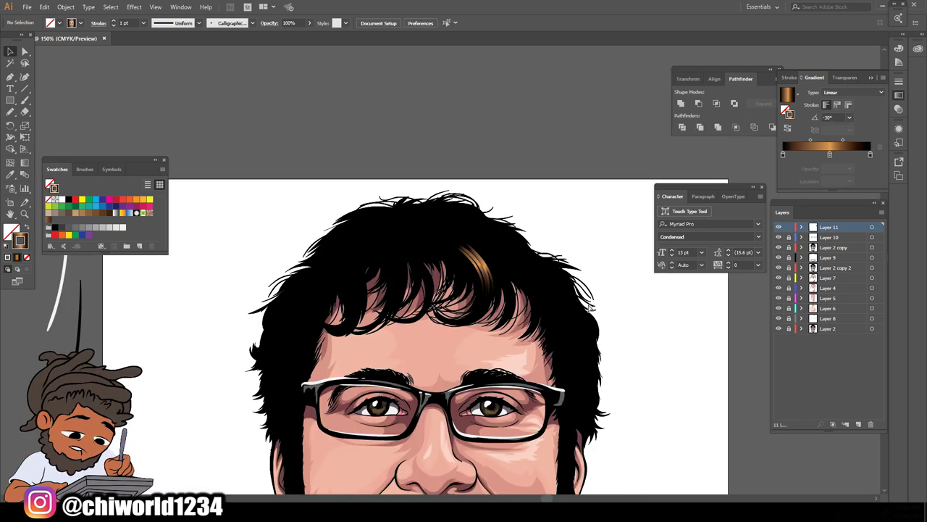
pyautogui.hotkey('ctrl', '+')
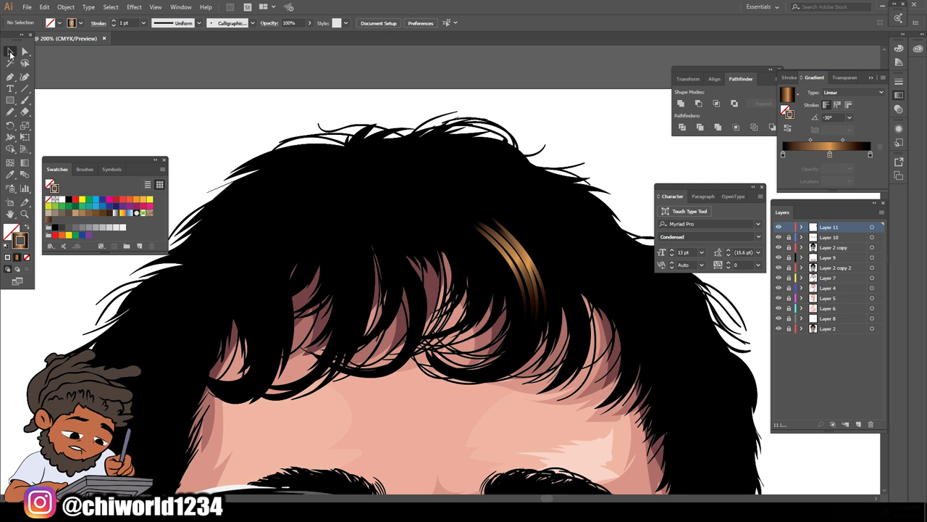
pyautogui.moveTo(472, 297); pyautogui.dragTo(586, 221)
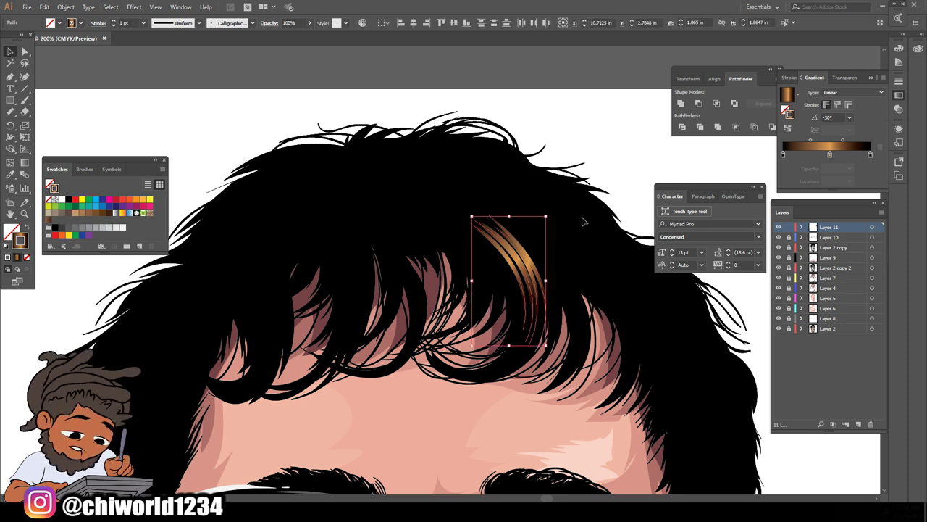
pyautogui.press('Delete')
# Paint test strokes above the artboard at decreasing weights with the Paintbrush, and set the stroke weight to 0.25 pt
pyautogui.click(24, 100)
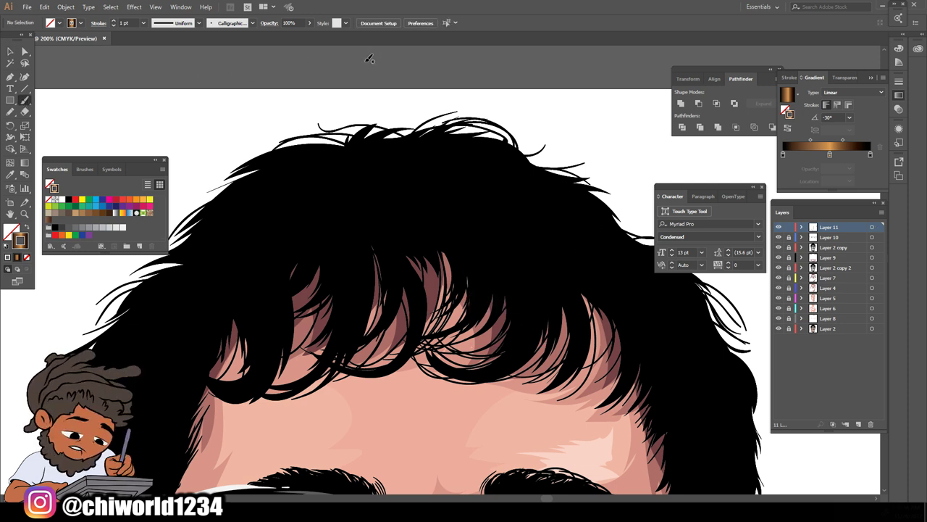
pyautogui.moveTo(366, 62); pyautogui.dragTo(216, 62)
pyautogui.click(144, 24)
pyautogui.click(154, 39)
pyautogui.moveTo(435, 72); pyautogui.dragTo(122, 66)
pyautogui.click(144, 24)
pyautogui.click(154, 30)
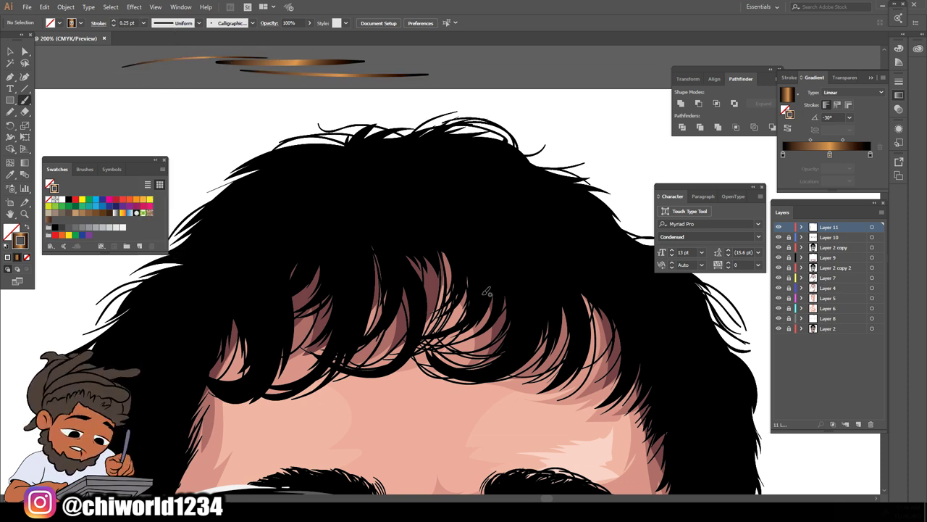
# Paint a dense cluster of thin curved gradient strands in the black hair above the fringe, right of centre
pyautogui.moveTo(508, 248); pyautogui.dragTo(537, 308)
pyautogui.moveTo(506, 244); pyautogui.dragTo(536, 307)
pyautogui.moveTo(487, 231)
pyautogui.mouseDown()
pyautogui.moveTo(533, 304)
pyautogui.moveTo(531, 319)
pyautogui.mouseUp()
pyautogui.moveTo(515, 241)
pyautogui.mouseDown()
pyautogui.moveTo(542, 337)
pyautogui.moveTo(523, 340)
pyautogui.mouseUp()
pyautogui.moveTo(482, 234)
pyautogui.mouseDown()
pyautogui.moveTo(519, 342)
pyautogui.moveTo(536, 324)
pyautogui.moveTo(538, 332)
pyautogui.moveTo(512, 333)
pyautogui.moveTo(522, 337)
pyautogui.mouseUp()
pyautogui.moveTo(470, 210)
pyautogui.mouseDown()
pyautogui.moveTo(532, 269)
pyautogui.moveTo(537, 328)
pyautogui.mouseUp()
pyautogui.hotkey('ctrl', '-')
pyautogui.hotkey('ctrl', '-')
pyautogui.hotkey('ctrl', '-')
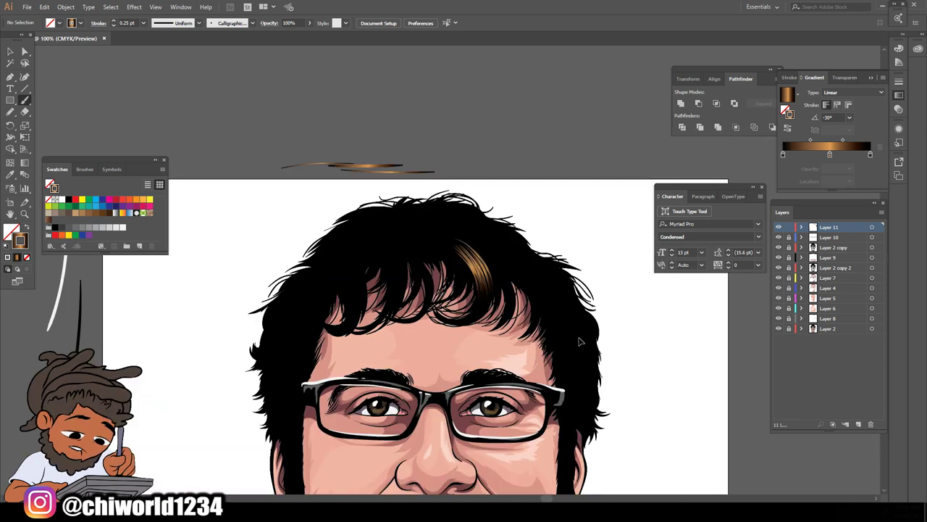
pyautogui.scroll(-2, 573, 320)
pyautogui.hotkey('ctrl', '=')
pyautogui.hotkey('ctrl', '+')
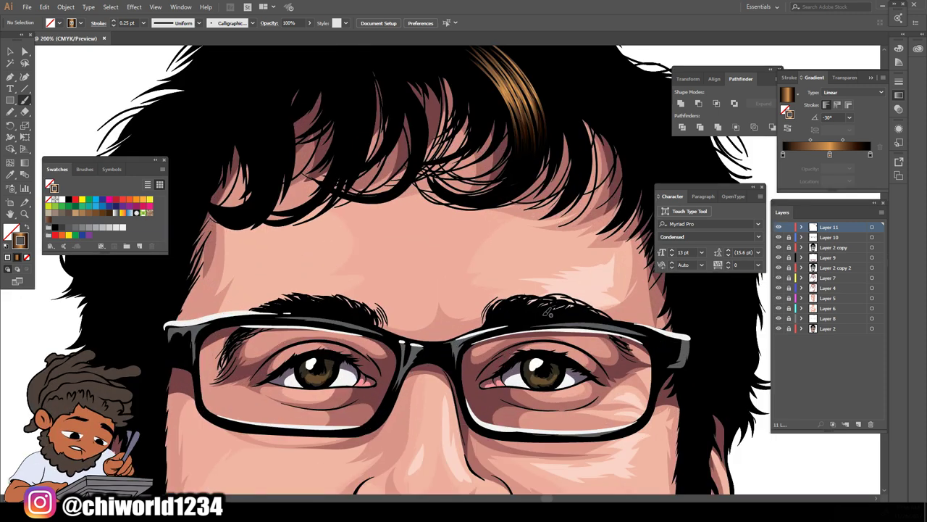
pyautogui.scroll(5, 544, 315)
pyautogui.scroll(3, 547, 312)
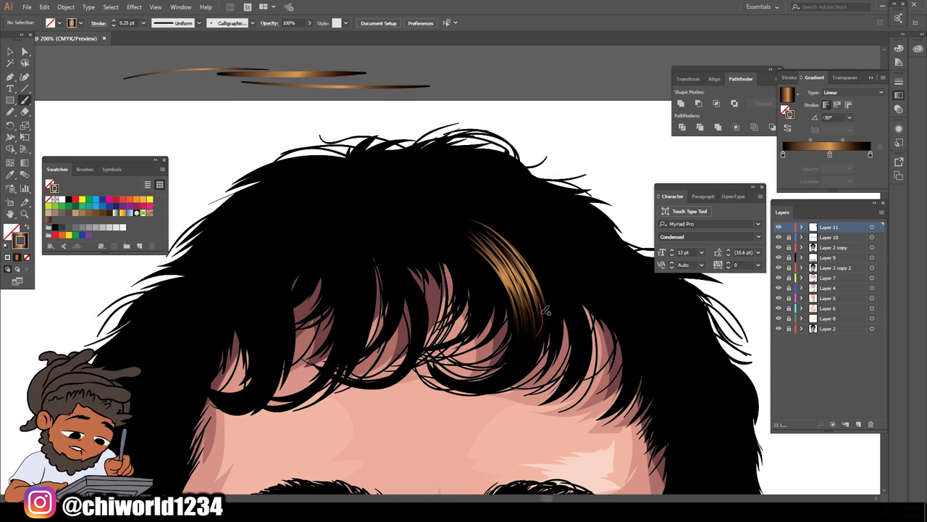
pyautogui.moveTo(428, 234)
pyautogui.mouseDown()
pyautogui.moveTo(397, 275)
pyautogui.moveTo(396, 292)
pyautogui.mouseUp()
pyautogui.moveTo(426, 231)
pyautogui.mouseDown()
pyautogui.moveTo(400, 256)
pyautogui.moveTo(389, 297)
pyautogui.moveTo(402, 245)
pyautogui.mouseUp()
pyautogui.moveTo(407, 322); pyautogui.dragTo(393, 259)
pyautogui.moveTo(428, 229)
pyautogui.mouseDown()
pyautogui.moveTo(396, 271)
pyautogui.moveTo(392, 300)
pyautogui.mouseUp()
pyautogui.moveTo(429, 229)
pyautogui.mouseDown()
pyautogui.moveTo(389, 265)
pyautogui.moveTo(386, 292)
pyautogui.mouseUp()
pyautogui.moveTo(425, 223)
pyautogui.mouseDown()
pyautogui.moveTo(383, 291)
pyautogui.moveTo(384, 308)
pyautogui.moveTo(409, 239)
pyautogui.mouseUp()
pyautogui.moveTo(390, 313)
pyautogui.mouseDown()
pyautogui.moveTo(387, 287)
pyautogui.moveTo(428, 229)
pyautogui.mouseUp()
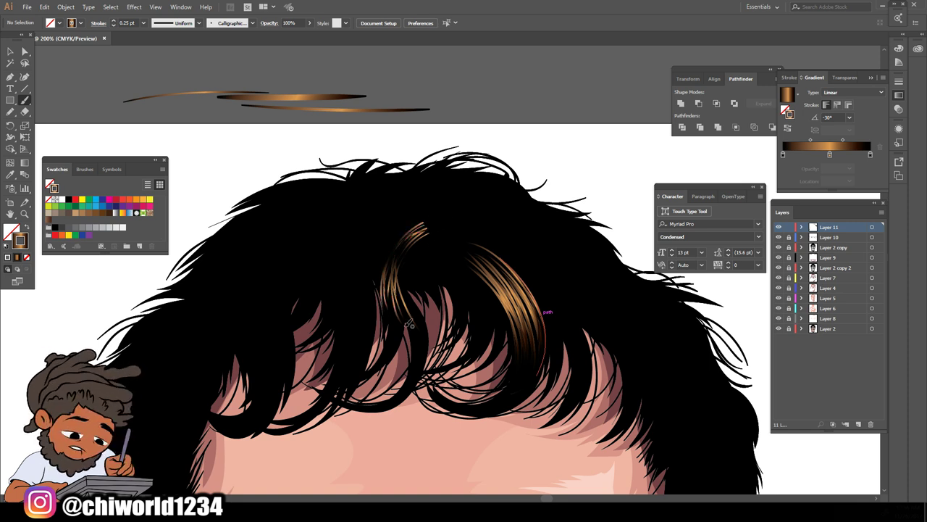
pyautogui.press('super+x')
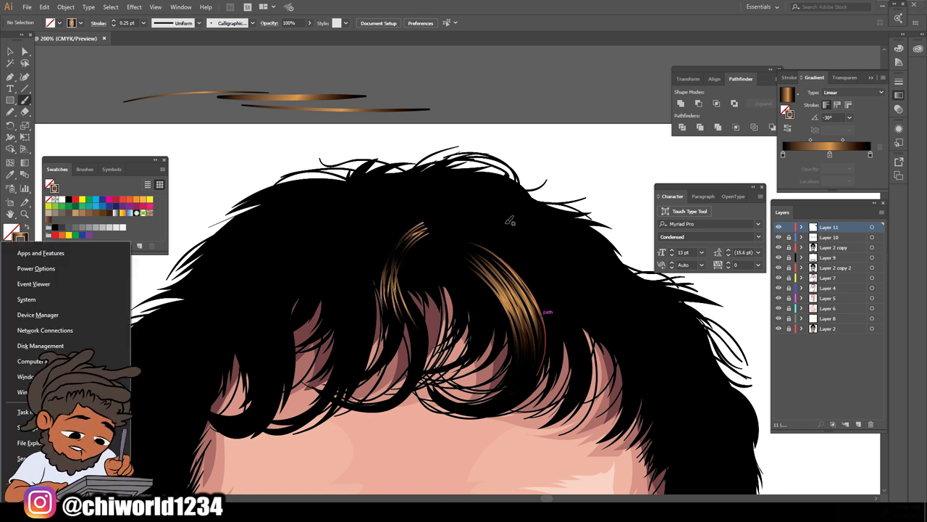
pyautogui.click(570, 53)
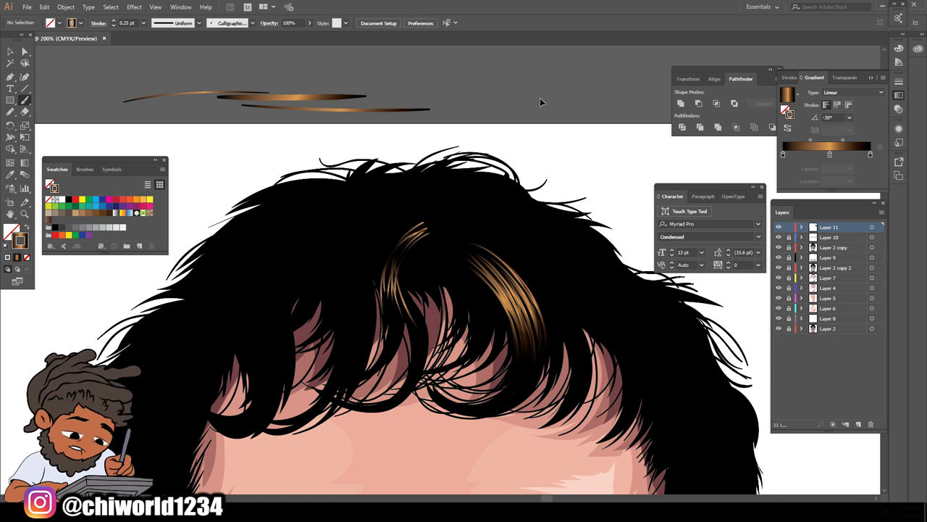
pyautogui.hotkey('ctrl', 'z')
pyautogui.hotkey('ctrl', 'z')
pyautogui.hotkey('ctrl', 'z')
pyautogui.hotkey('ctrl', 'z')
pyautogui.hotkey('ctrl', 'z')
pyautogui.hotkey('ctrl', 'z')
pyautogui.hotkey('ctrl', 'z')
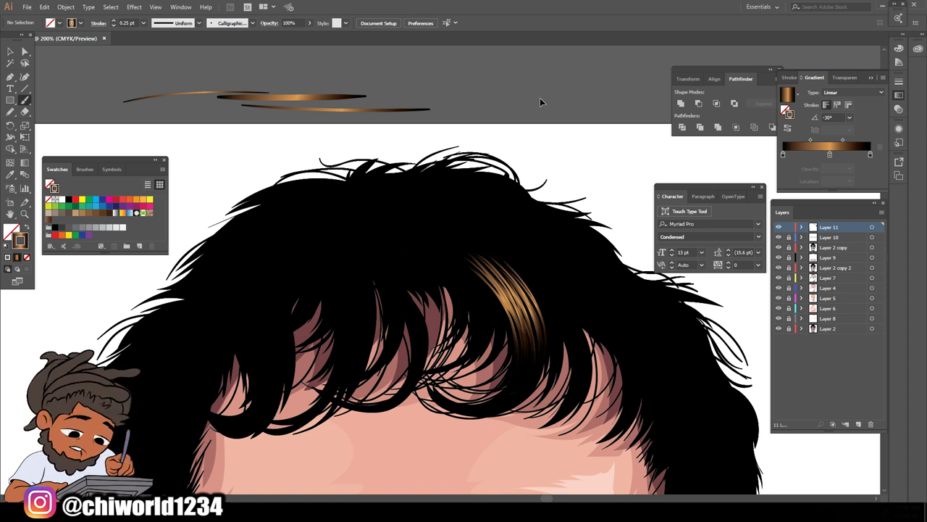
# Paint long gradient strands sweeping from the parting at the crown across the right side of the hair
pyautogui.moveTo(626, 343); pyautogui.dragTo(464, 242)
pyautogui.moveTo(604, 311)
pyautogui.mouseDown()
pyautogui.moveTo(581, 295)
pyautogui.moveTo(429, 235)
pyautogui.mouseUp()
pyautogui.moveTo(559, 260)
pyautogui.mouseDown()
pyautogui.moveTo(423, 221)
pyautogui.moveTo(519, 244)
pyautogui.moveTo(613, 305)
pyautogui.mouseUp()
pyautogui.moveTo(435, 220)
pyautogui.mouseDown()
pyautogui.moveTo(642, 320)
pyautogui.moveTo(503, 231)
pyautogui.moveTo(644, 312)
pyautogui.moveTo(475, 221)
pyautogui.moveTo(641, 305)
pyautogui.moveTo(628, 305)
pyautogui.mouseUp()
pyautogui.moveTo(428, 220)
pyautogui.mouseDown()
pyautogui.moveTo(626, 302)
pyautogui.moveTo(601, 276)
pyautogui.moveTo(507, 233)
pyautogui.moveTo(599, 275)
pyautogui.mouseUp()
pyautogui.moveTo(409, 207); pyautogui.dragTo(606, 250)
pyautogui.moveTo(414, 209)
pyautogui.mouseDown()
pyautogui.moveTo(571, 232)
pyautogui.moveTo(605, 247)
pyautogui.mouseUp()
pyautogui.moveTo(438, 216)
pyautogui.mouseDown()
pyautogui.moveTo(544, 234)
pyautogui.moveTo(592, 266)
pyautogui.moveTo(625, 274)
pyautogui.mouseUp()
pyautogui.moveTo(405, 210); pyautogui.dragTo(598, 248)
pyautogui.moveTo(404, 203)
pyautogui.mouseDown()
pyautogui.moveTo(522, 212)
pyautogui.moveTo(572, 228)
pyautogui.mouseUp()
pyautogui.moveTo(397, 194)
pyautogui.mouseDown()
pyautogui.moveTo(454, 197)
pyautogui.moveTo(578, 240)
pyautogui.moveTo(568, 220)
pyautogui.moveTo(594, 247)
pyautogui.mouseUp()
pyautogui.moveTo(376, 205)
pyautogui.mouseDown()
pyautogui.moveTo(438, 186)
pyautogui.moveTo(562, 214)
pyautogui.moveTo(527, 205)
pyautogui.moveTo(549, 216)
pyautogui.mouseUp()
pyautogui.moveTo(411, 194)
pyautogui.mouseDown()
pyautogui.moveTo(562, 233)
pyautogui.moveTo(611, 266)
pyautogui.mouseUp()
pyautogui.moveTo(390, 201)
pyautogui.mouseDown()
pyautogui.moveTo(491, 206)
pyautogui.moveTo(589, 245)
pyautogui.moveTo(491, 179)
pyautogui.mouseUp()
pyautogui.moveTo(383, 181); pyautogui.dragTo(520, 195)
pyautogui.hotkey('ctrl', '-')
pyautogui.hotkey('ctrl', '-')
pyautogui.hotkey('ctrl', '-')
pyautogui.hotkey('ctrl', '-')
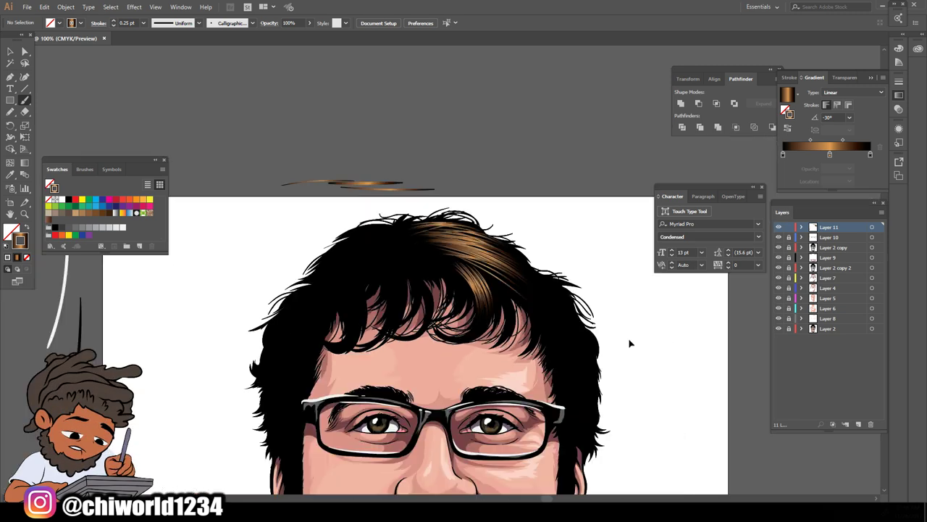
# Paint additional curved gradient strands along the inner edge of the cluster above the fringe, right of centre
pyautogui.scroll(-1, 578, 328)
pyautogui.hotkey('ctrl', '+')
pyautogui.hotkey('ctrl', '+')
pyautogui.hotkey('ctrl', '+')
pyautogui.moveTo(558, 317); pyautogui.dragTo(592, 361)
pyautogui.hotkey('ctrl', '+')
pyautogui.moveTo(551, 255); pyautogui.dragTo(554, 308)
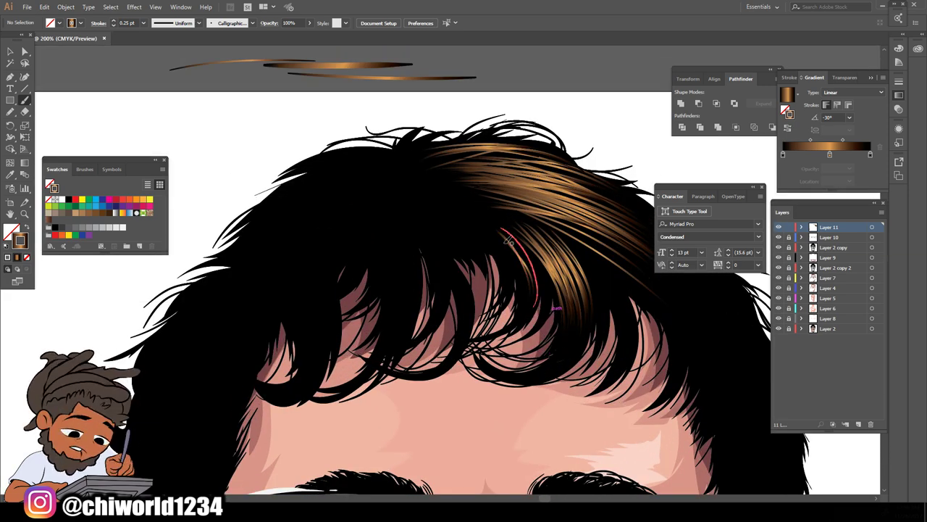
pyautogui.moveTo(495, 223)
pyautogui.mouseDown()
pyautogui.moveTo(510, 298)
pyautogui.moveTo(530, 314)
pyautogui.moveTo(538, 304)
pyautogui.mouseUp()
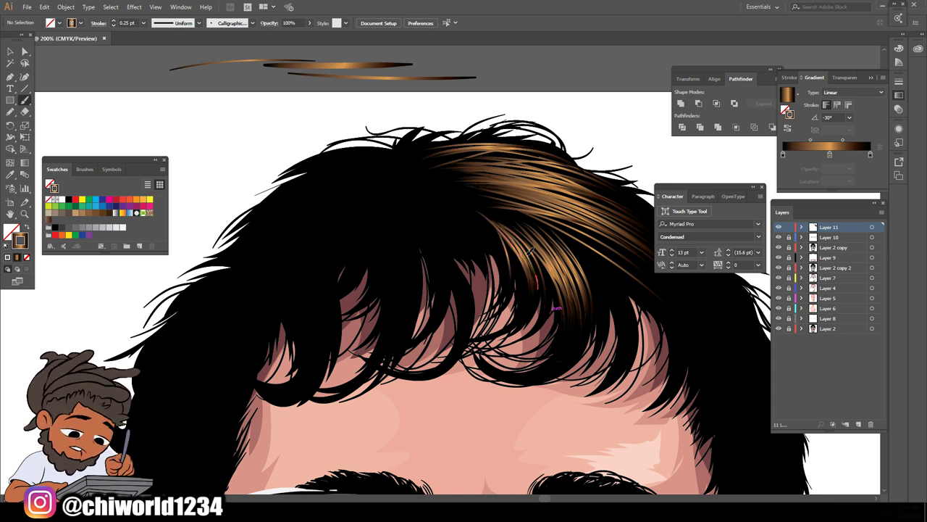
pyautogui.moveTo(543, 269); pyautogui.dragTo(435, 200)
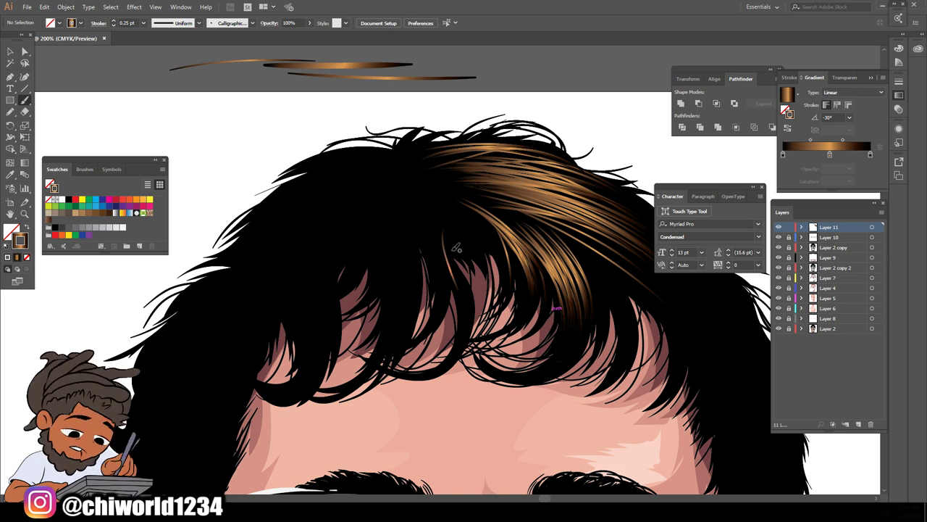
# Paint a few narrow gradient strands running down from the parting into the centre of the fringe
pyautogui.moveTo(440, 221); pyautogui.dragTo(469, 318)
pyautogui.moveTo(450, 360)
pyautogui.mouseDown()
pyautogui.moveTo(470, 304)
pyautogui.moveTo(449, 215)
pyautogui.mouseUp()
pyautogui.moveTo(445, 216); pyautogui.dragTo(464, 347)
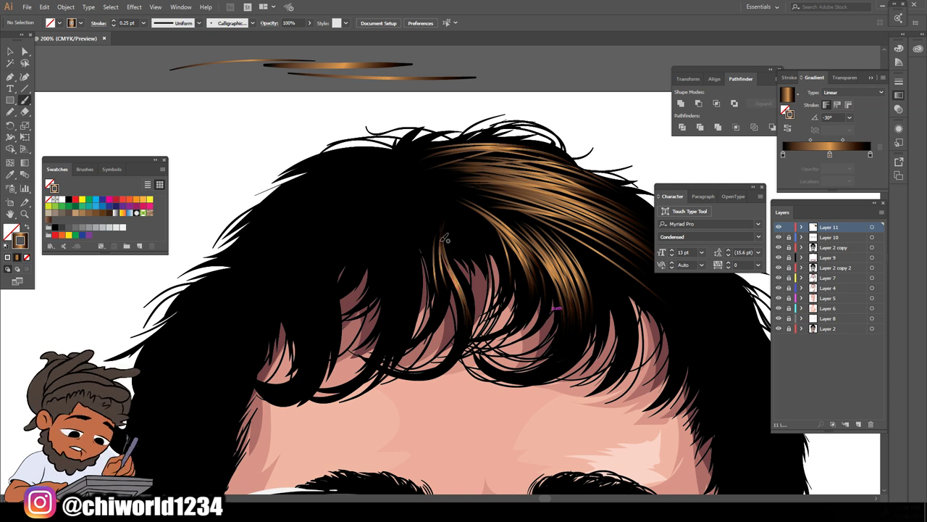
pyautogui.moveTo(445, 295); pyautogui.dragTo(447, 305)
pyautogui.moveTo(446, 217); pyautogui.dragTo(444, 320)
pyautogui.moveTo(445, 217); pyautogui.dragTo(439, 300)
# Paint gradient strands fanning out from the parting towards the left side of the hair
pyautogui.moveTo(448, 215)
pyautogui.mouseDown()
pyautogui.moveTo(438, 300)
pyautogui.moveTo(418, 283)
pyautogui.moveTo(416, 292)
pyautogui.mouseUp()
pyautogui.moveTo(447, 204)
pyautogui.mouseDown()
pyautogui.moveTo(410, 337)
pyautogui.moveTo(407, 330)
pyautogui.mouseUp()
pyautogui.moveTo(441, 217); pyautogui.dragTo(404, 339)
pyautogui.moveTo(443, 213); pyautogui.dragTo(395, 329)
pyautogui.moveTo(448, 206); pyautogui.dragTo(391, 315)
pyautogui.moveTo(448, 206); pyautogui.dragTo(390, 297)
pyautogui.moveTo(449, 209); pyautogui.dragTo(389, 303)
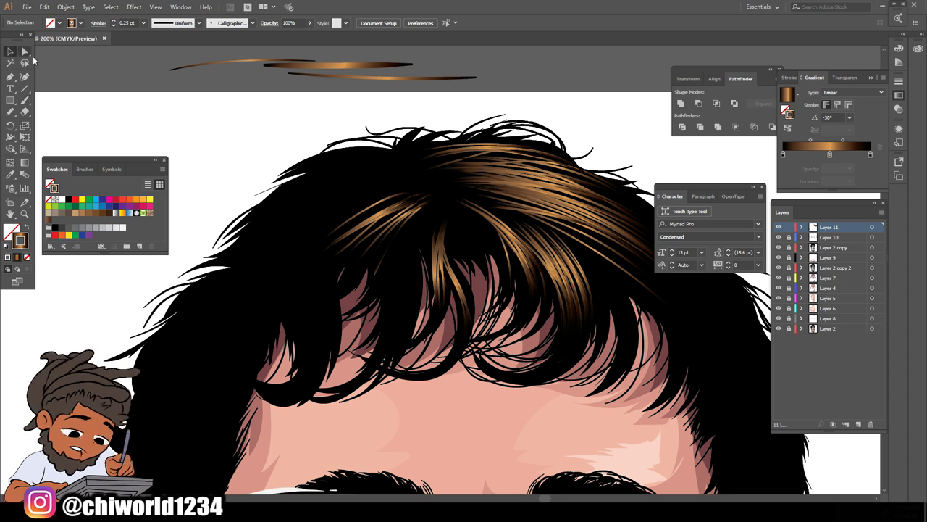
# Set the stroke gradient's angle to 57° on the strands fanning left of the parting and deselect them
pyautogui.moveTo(384, 252); pyautogui.dragTo(399, 290)
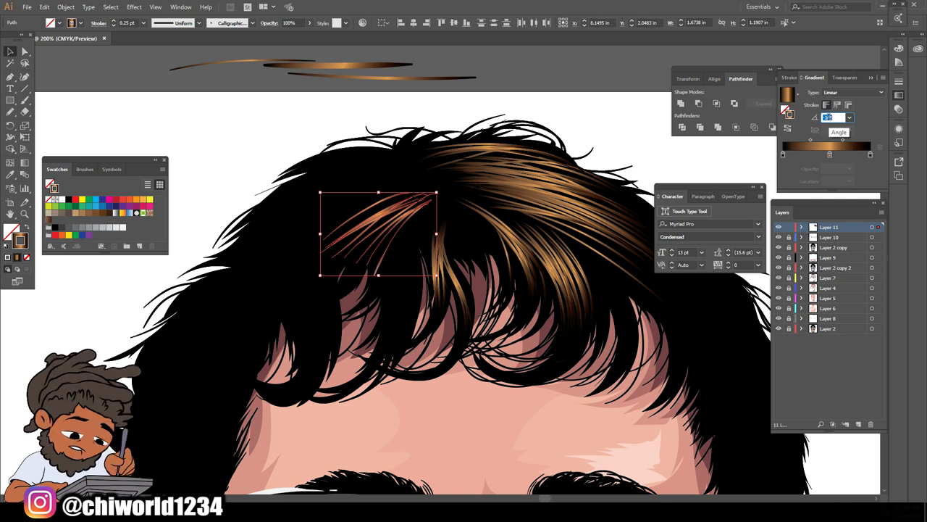
pyautogui.scroll(-15, 829, 117)
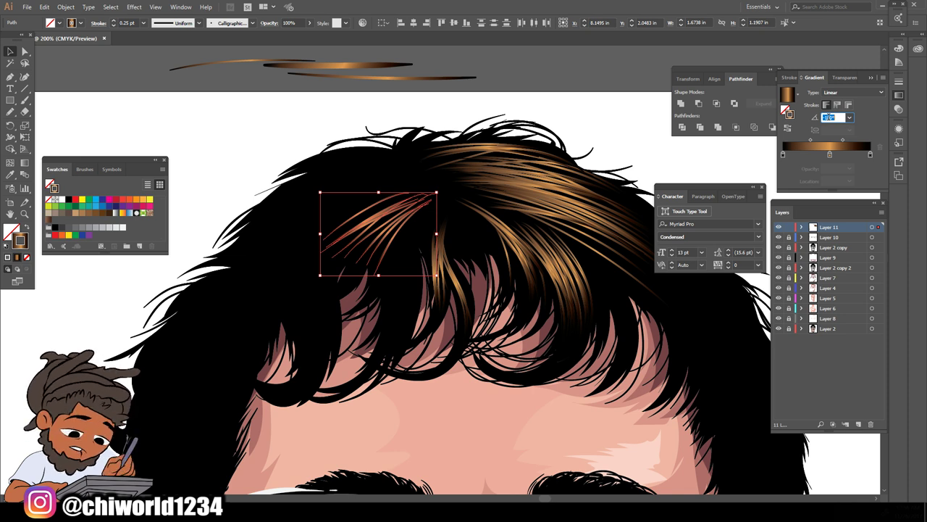
pyautogui.press('Up')
pyautogui.press('Up')
pyautogui.press('Up')
pyautogui.press('Up')
pyautogui.press('Up')
pyautogui.press('Up')
pyautogui.press('Up')
pyautogui.press('Up')
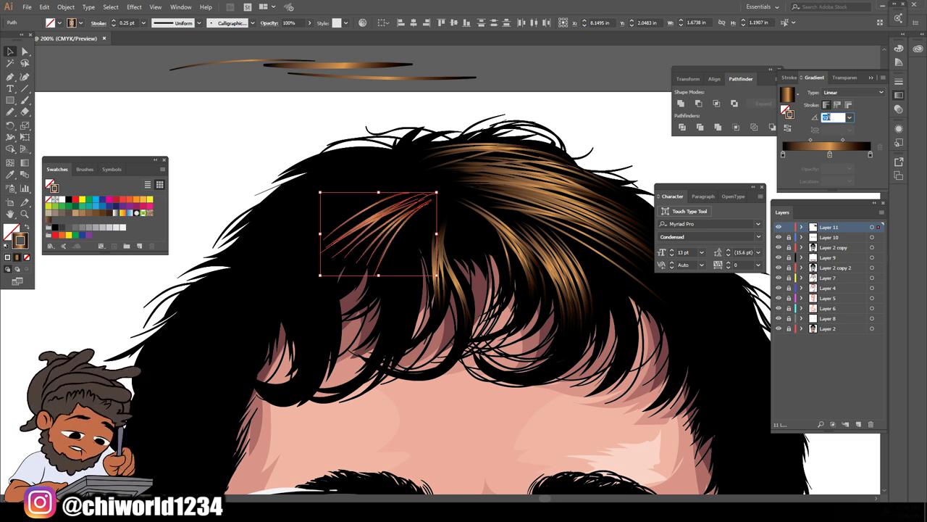
pyautogui.click(268, 142)
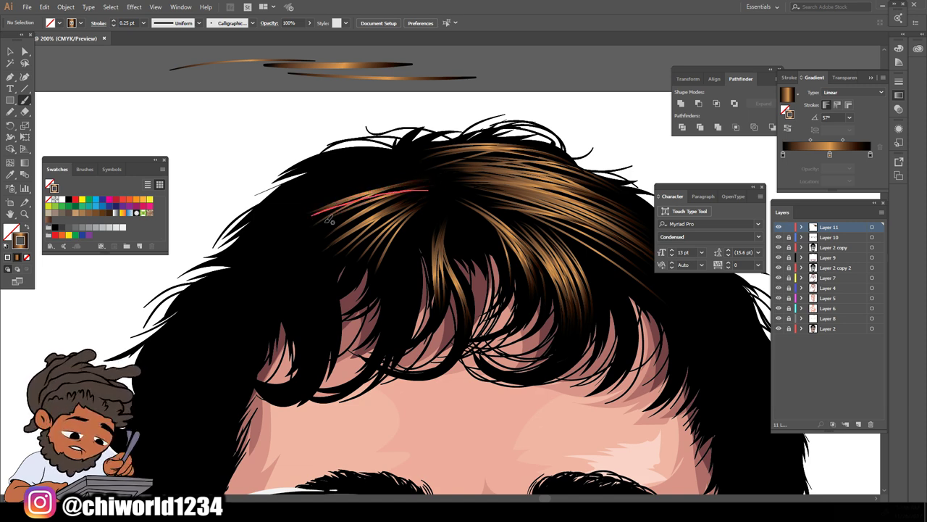
# Fill the left side of the hair with long gradient strands sweeping outwards from the parting
pyautogui.moveTo(428, 178); pyautogui.dragTo(293, 210)
pyautogui.moveTo(426, 173)
pyautogui.mouseDown()
pyautogui.moveTo(275, 212)
pyautogui.moveTo(276, 201)
pyautogui.mouseUp()
pyautogui.moveTo(425, 170); pyautogui.dragTo(314, 165)
pyautogui.moveTo(434, 191)
pyautogui.mouseDown()
pyautogui.moveTo(383, 225)
pyautogui.moveTo(387, 275)
pyautogui.mouseUp()
pyautogui.moveTo(427, 195)
pyautogui.mouseDown()
pyautogui.moveTo(392, 245)
pyautogui.moveTo(367, 230)
pyautogui.mouseUp()
pyautogui.moveTo(427, 192)
pyautogui.mouseDown()
pyautogui.moveTo(311, 223)
pyautogui.moveTo(308, 245)
pyautogui.mouseUp()
pyautogui.moveTo(426, 194)
pyautogui.mouseDown()
pyautogui.moveTo(371, 215)
pyautogui.moveTo(282, 280)
pyautogui.mouseUp()
pyautogui.moveTo(372, 200); pyautogui.dragTo(268, 271)
pyautogui.moveTo(413, 192); pyautogui.dragTo(274, 248)
pyautogui.moveTo(417, 196)
pyautogui.mouseDown()
pyautogui.moveTo(320, 247)
pyautogui.moveTo(265, 239)
pyautogui.mouseUp()
pyautogui.moveTo(424, 175)
pyautogui.mouseDown()
pyautogui.moveTo(292, 202)
pyautogui.moveTo(281, 190)
pyautogui.mouseUp()
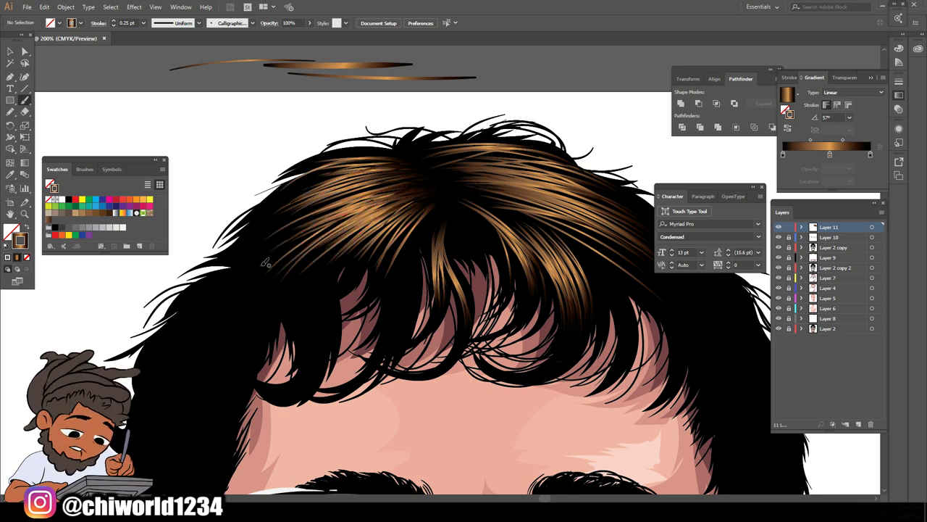
# Paint more curved gradient strands down into the fringe locks right of centre
pyautogui.hotkey('ctrl', '-')
pyautogui.hotkey('ctrl', '-')
pyautogui.hotkey('ctrl', '-')
pyautogui.hotkey('ctrl', '-')
pyautogui.scroll(-2, 601, 355)
pyautogui.hotkey('ctrl', '=')
pyautogui.hotkey('ctrl', '=')
pyautogui.scroll(2, 559, 299)
pyautogui.hotkey('ctrl', '=')
pyautogui.hotkey('ctrl', '=')
pyautogui.hscroll(2, 560, 298)
pyautogui.moveTo(445, 340)
pyautogui.mouseDown()
pyautogui.moveTo(471, 332)
pyautogui.moveTo(516, 263)
pyautogui.moveTo(461, 233)
pyautogui.mouseUp()
pyautogui.moveTo(442, 341)
pyautogui.mouseDown()
pyautogui.moveTo(444, 193)
pyautogui.moveTo(433, 197)
pyautogui.mouseUp()
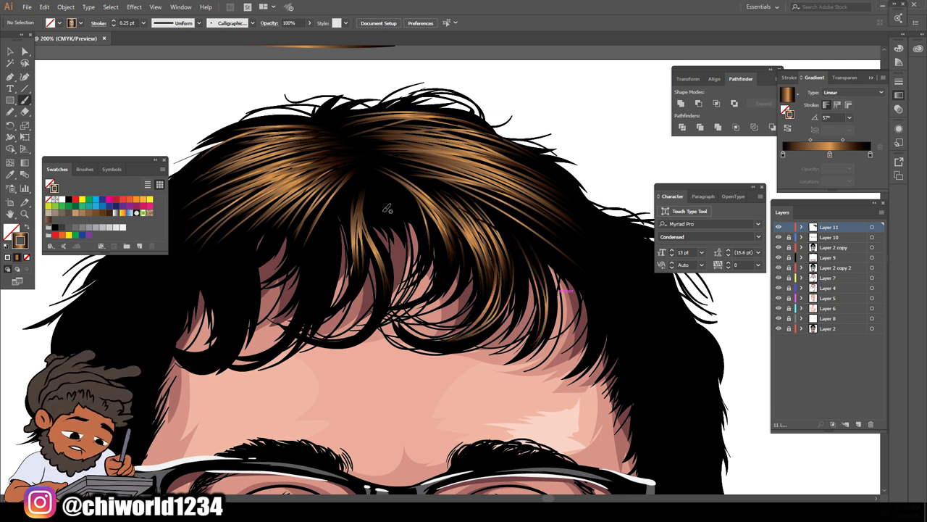
# Paint long gradient strands down into the fringe locks left of the centre parting
pyautogui.moveTo(330, 282); pyautogui.dragTo(362, 186)
pyautogui.moveTo(308, 337); pyautogui.dragTo(340, 210)
pyautogui.moveTo(260, 358); pyautogui.dragTo(338, 246)
pyautogui.moveTo(243, 359); pyautogui.dragTo(322, 256)
pyautogui.moveTo(297, 312); pyautogui.dragTo(344, 200)
pyautogui.moveTo(300, 306); pyautogui.dragTo(356, 193)
pyautogui.moveTo(289, 277); pyautogui.dragTo(357, 192)
pyautogui.moveTo(272, 277); pyautogui.dragTo(339, 197)
# Paint curved gradient strands along the fringe locks at the far left of the forehead
pyautogui.hotkey('ctrl', '-')
pyautogui.hotkey('ctrl', '-')
pyautogui.hotkey('ctrl', '-')
pyautogui.hotkey('ctrl', '-')
pyautogui.hscroll(-5, 544, 349)
pyautogui.hotkey('ctrl', '=')
pyautogui.hotkey('ctrl', '=')
pyautogui.hotkey('ctrl', '=')
pyautogui.hotkey('ctrl', '=')
pyautogui.scroll(2, 507, 341)
pyautogui.moveTo(423, 374); pyautogui.dragTo(497, 320)
pyautogui.moveTo(458, 378); pyautogui.dragTo(491, 323)
pyautogui.moveTo(454, 376)
pyautogui.mouseDown()
pyautogui.moveTo(486, 311)
pyautogui.moveTo(477, 319)
pyautogui.mouseUp()
pyautogui.moveTo(481, 368); pyautogui.dragTo(490, 256)
pyautogui.moveTo(496, 342); pyautogui.dragTo(487, 255)
pyautogui.moveTo(466, 342); pyautogui.dragTo(479, 258)
pyautogui.moveTo(433, 319); pyautogui.dragTo(463, 263)
# Paint gradient strands sweeping up the outer left side of the hair, from the temple towards the crown
pyautogui.moveTo(394, 331); pyautogui.dragTo(449, 279)
pyautogui.moveTo(384, 334); pyautogui.dragTo(442, 285)
pyautogui.moveTo(372, 348); pyautogui.dragTo(437, 278)
pyautogui.moveTo(365, 337)
pyautogui.mouseDown()
pyautogui.moveTo(418, 272)
pyautogui.moveTo(426, 247)
pyautogui.mouseUp()
pyautogui.moveTo(364, 308); pyautogui.dragTo(433, 231)
pyautogui.moveTo(384, 271); pyautogui.dragTo(443, 208)
pyautogui.moveTo(404, 226); pyautogui.dragTo(463, 174)
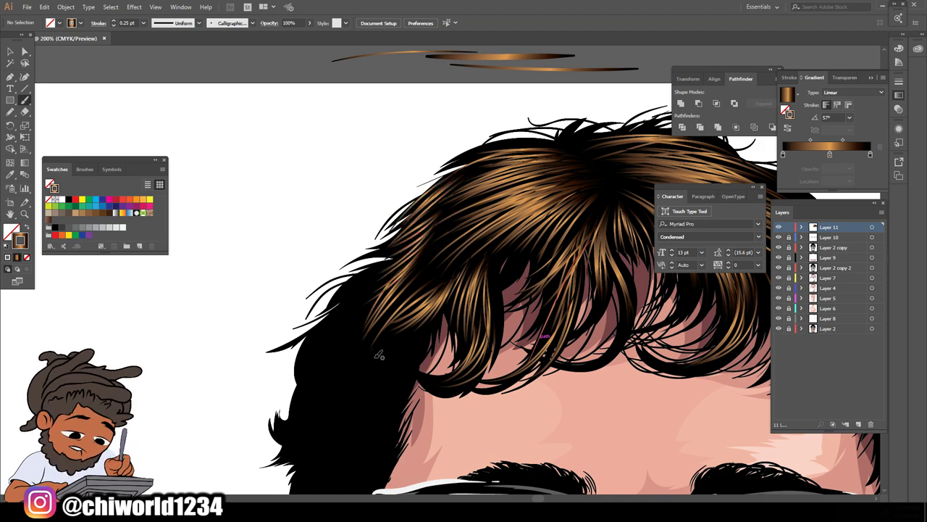
# Examine the highlighted hair close up and against the whole portrait
pyautogui.hotkey('ctrl', '-')
pyautogui.hotkey('ctrl', '-')
pyautogui.hotkey('ctrl', '-')
pyautogui.hotkey('ctrl', '-')
pyautogui.hotkey('ctrl', '-')
pyautogui.hotkey('ctrl', '=')
pyautogui.hotkey('ctrl', '=')
pyautogui.hotkey('ctrl', '=')
pyautogui.hscroll(2, 564, 326)
pyautogui.scroll(-3, 535, 307)
pyautogui.keyDown('alt'); pyautogui.scroll(1, 534, 306); pyautogui.keyUp('alt')
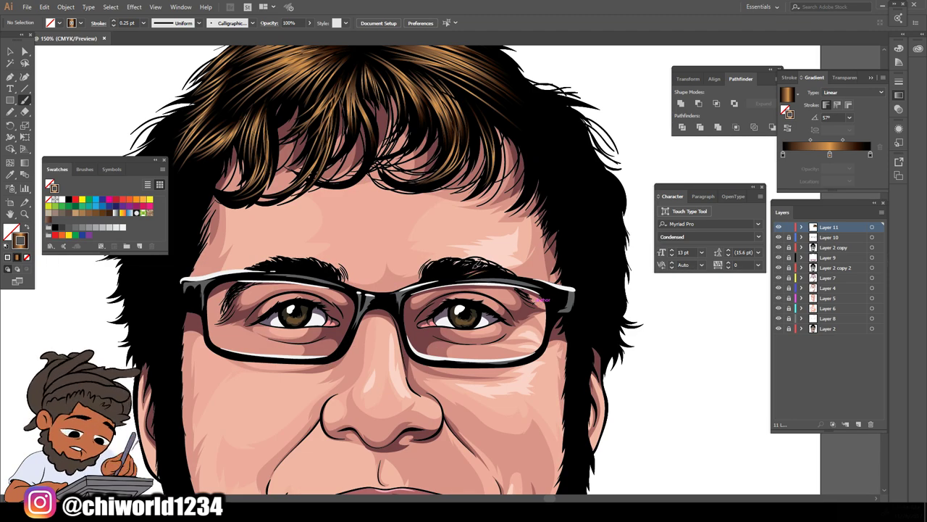
pyautogui.scroll(1, 620, 392)
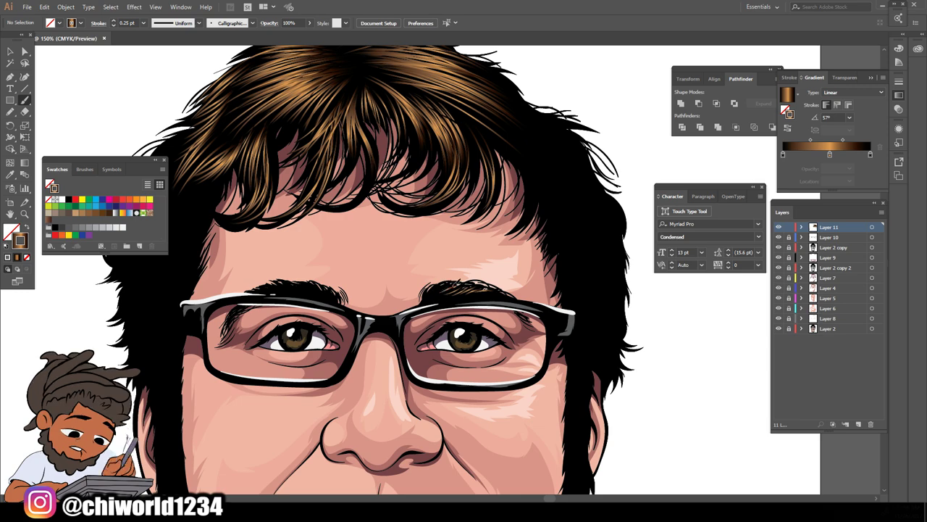
pyautogui.hotkey('ctrl', '-')
pyautogui.hotkey('ctrl', '-')
pyautogui.hotkey('ctrl', '-')
pyautogui.scroll(2, 565, 363)
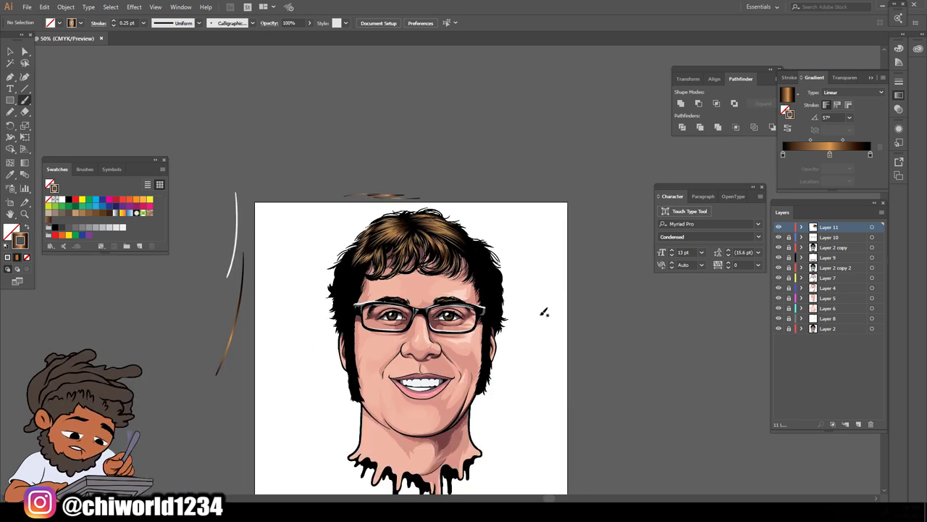
# Paint gradient strands sweeping outwards over the upper right side of the hair
pyautogui.hotkey('ctrl', '=')
pyautogui.hotkey('ctrl', '=')
pyautogui.hotkey('ctrl', '=')
pyautogui.hscroll(4, 541, 309)
pyautogui.scroll(2, 541, 307)
pyautogui.moveTo(465, 257); pyautogui.dragTo(486, 307)
pyautogui.moveTo(451, 255); pyautogui.dragTo(472, 297)
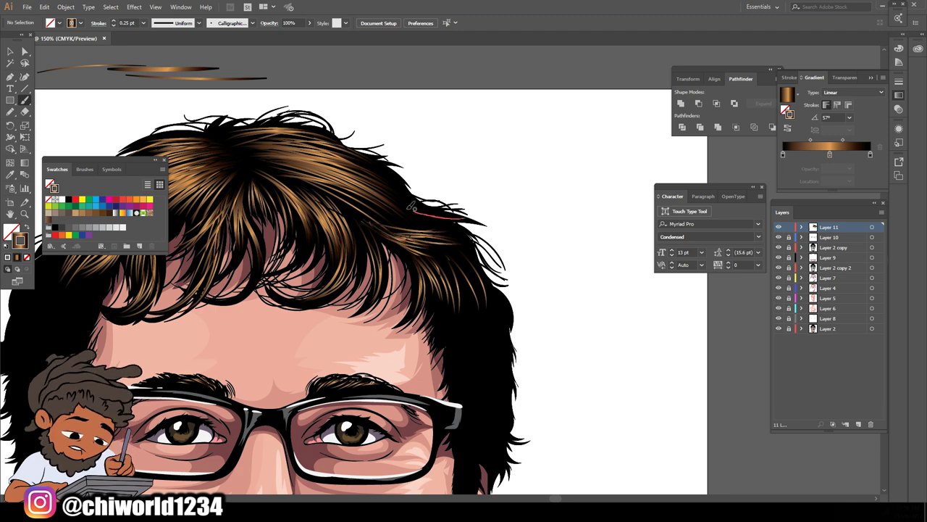
pyautogui.moveTo(353, 175)
pyautogui.mouseDown()
pyautogui.moveTo(426, 224)
pyautogui.moveTo(435, 221)
pyautogui.mouseUp()
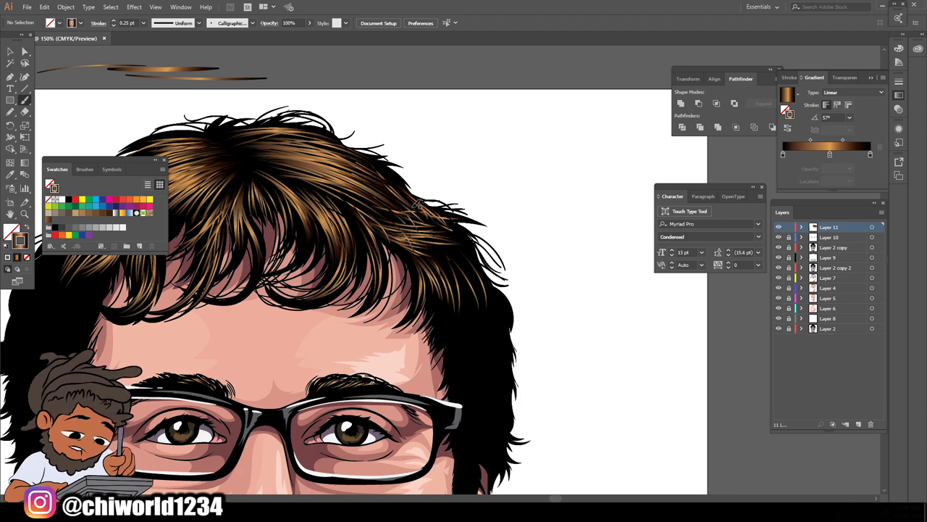
# Paint a group of curved gradient strands in the black hair beside the left temple
pyautogui.hotkey('ctrl', '-')
pyautogui.hotkey('ctrl', '-')
pyautogui.hscroll(-4, 489, 410)
pyautogui.hotkey('ctrl', '+')
pyautogui.hotkey('ctrl', '+')
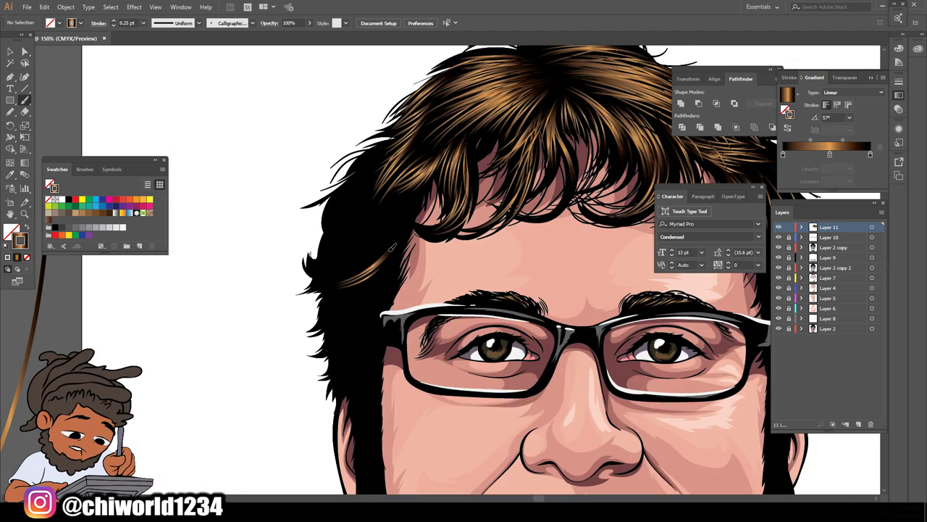
pyautogui.moveTo(327, 287); pyautogui.dragTo(388, 217)
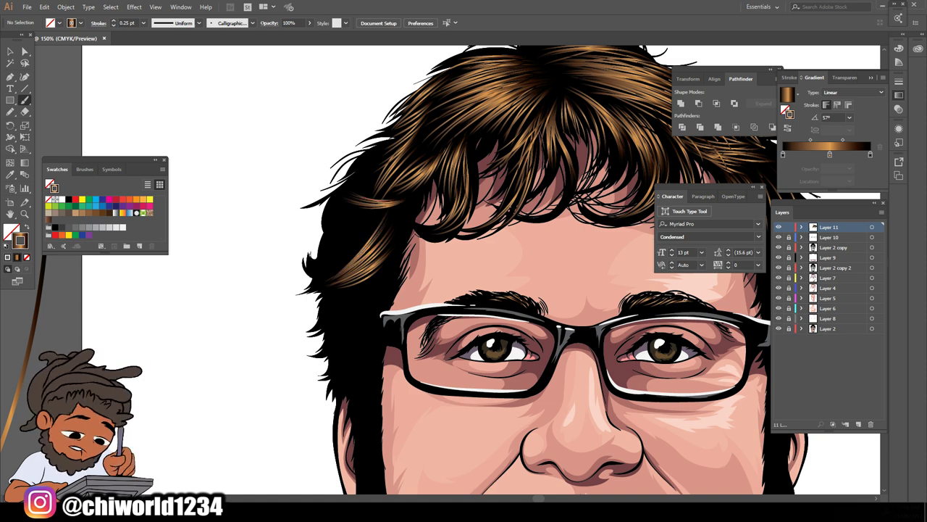
# Paint downward gradient strands through the right side of the hair beside the temple
pyautogui.hotkey('ctrl', '-')
pyautogui.hotkey('ctrl', '-')
pyautogui.hotkey('ctrl', '+')
pyautogui.hotkey('ctrl', '+')
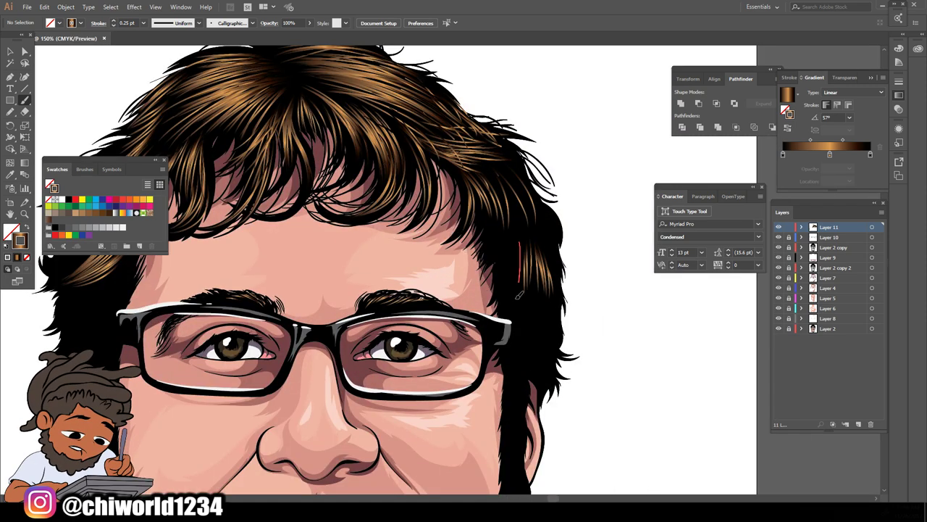
pyautogui.hotkey('ctrl', '-')
pyautogui.hotkey('ctrl', '-')
pyautogui.hotkey('ctrl', '+')
pyautogui.hotkey('ctrl', '+')
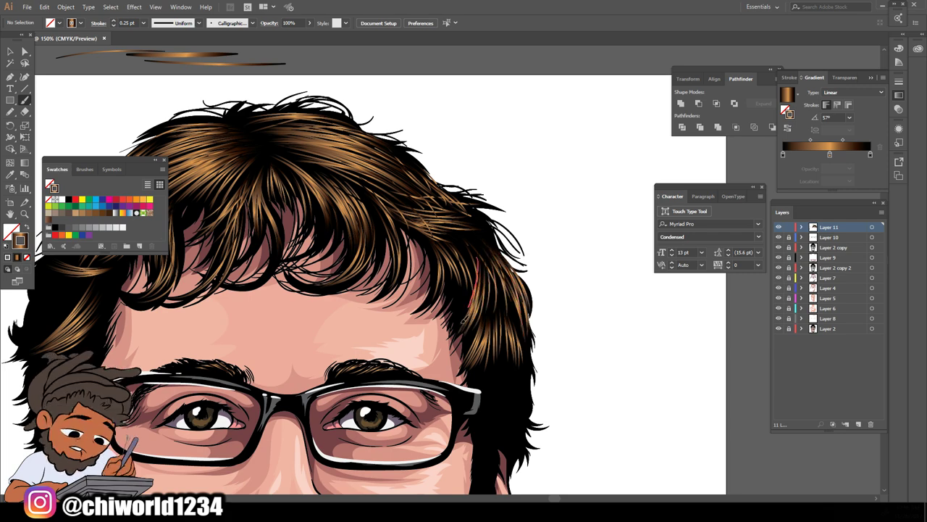
# Fill the remaining black hair around the left temple with curved gradient strands
pyautogui.hotkey('ctrl', '-')
pyautogui.hotkey('ctrl', '-')
pyautogui.hotkey('ctrl', '+')
pyautogui.hotkey('ctrl', '+')
pyautogui.hotkey('ctrl', '+')
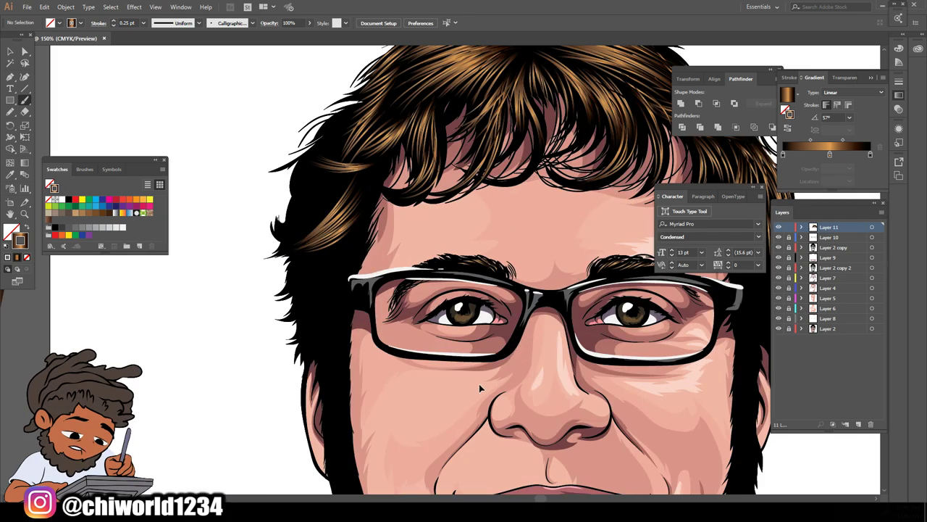
pyautogui.moveTo(313, 157); pyautogui.dragTo(292, 226)
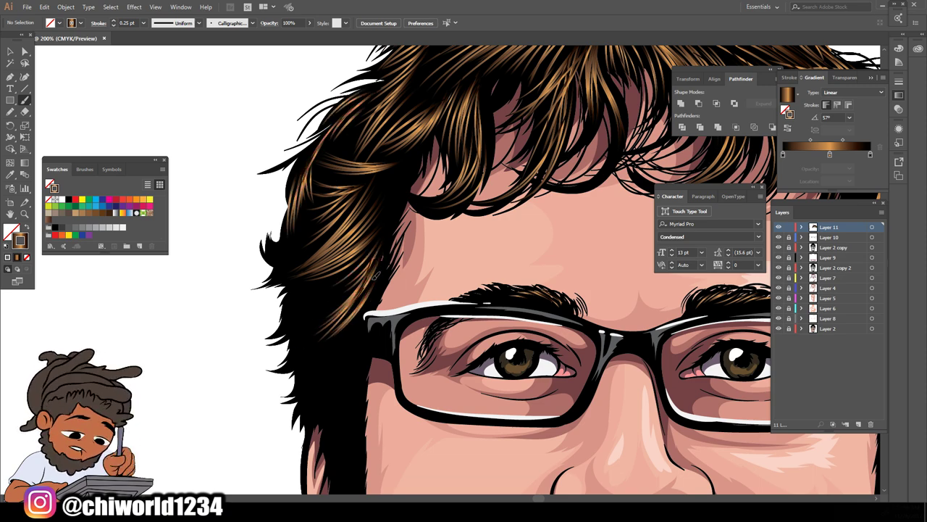
# Paint gradient strands down the right side of the hair to just above the ear
pyautogui.hotkey('ctrl', '-')
pyautogui.hotkey('ctrl', '-')
pyautogui.hotkey('ctrl', '-')
pyautogui.hotkey('ctrl', '-')
pyautogui.hotkey('ctrl', '+')
pyautogui.hotkey('ctrl', '+')
pyautogui.hotkey('ctrl', '+')
pyautogui.hotkey('ctrl', '+')
pyautogui.moveTo(530, 427)
pyautogui.mouseDown()
pyautogui.moveTo(428, 394)
pyautogui.moveTo(428, 452)
pyautogui.mouseUp()
pyautogui.moveTo(532, 223)
pyautogui.mouseDown()
pyautogui.moveTo(506, 285)
pyautogui.moveTo(489, 296)
pyautogui.mouseUp()
pyautogui.moveTo(507, 207); pyautogui.dragTo(472, 320)
pyautogui.moveTo(520, 187); pyautogui.dragTo(505, 264)
pyautogui.moveTo(517, 129); pyautogui.dragTo(507, 244)
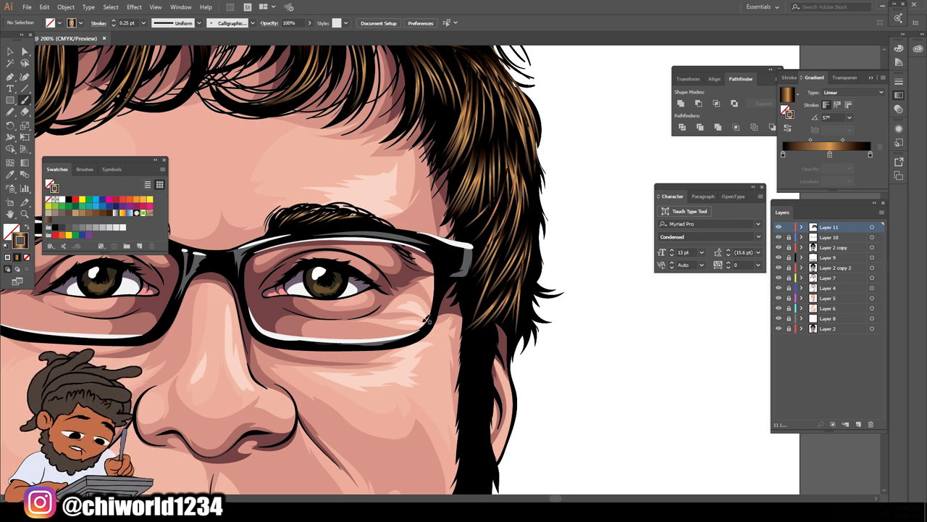
# Extend the gradient strands down the left side of the hair to just above the ear
pyautogui.hotkey('ctrl', '-')
pyautogui.hotkey('ctrl', '-')
pyautogui.hotkey('ctrl', '-')
pyautogui.hotkey('ctrl', '+')
pyautogui.hotkey('ctrl', '+')
pyautogui.hotkey('ctrl', '+')
pyautogui.moveTo(384, 253); pyautogui.dragTo(349, 295)
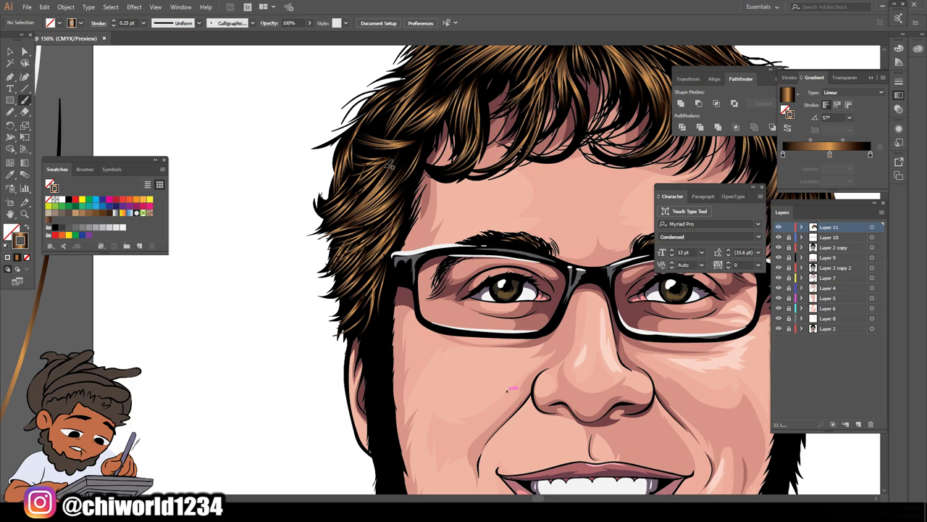
# Change the middle colour stop of the stroke gradient to a pinkish copper brown
pyautogui.hotkey('ctrl', '-')
pyautogui.hotkey('ctrl', '-')
pyautogui.hotkey('ctrl', '-')
pyautogui.hotkey('ctrl', '+')
pyautogui.hotkey('ctrl', '+')
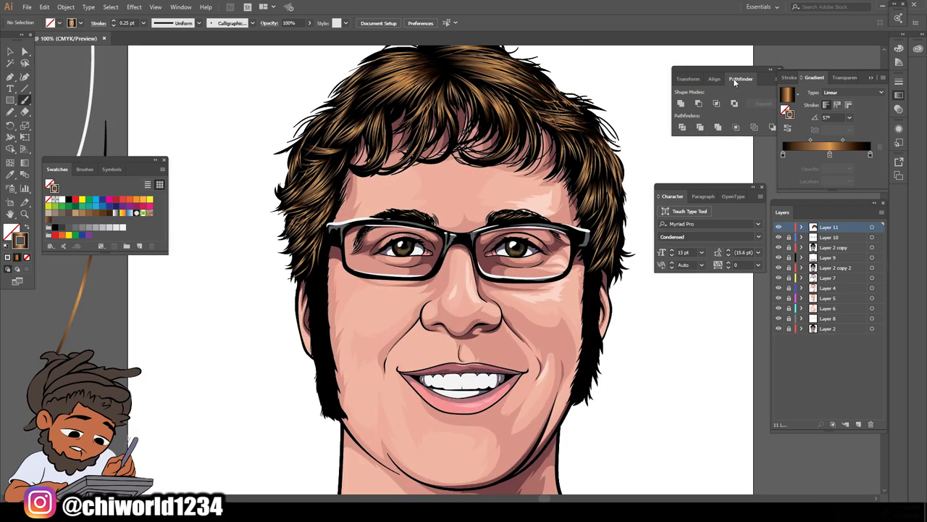
pyautogui.doubleClick(830, 155)
pyautogui.click(225, 367)
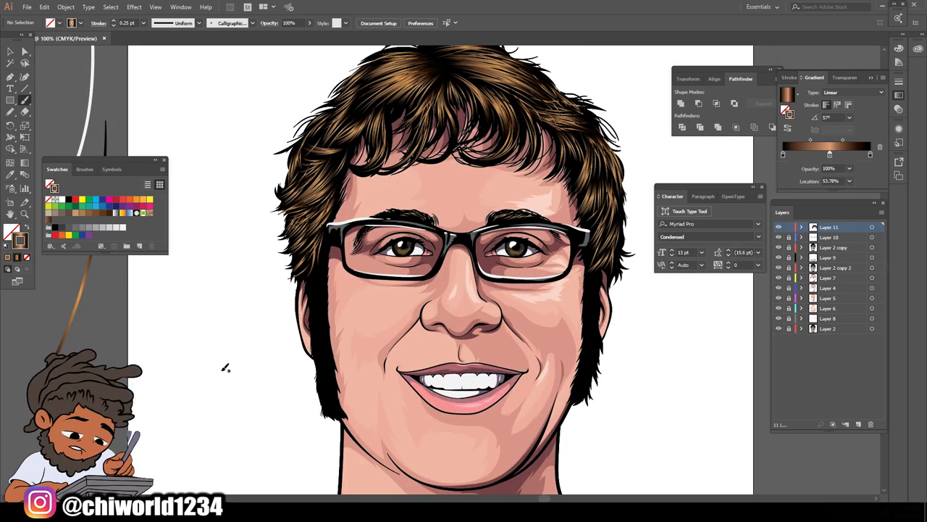
# Paint short copper gradient strands down the left sideburn
pyautogui.hotkey('ctrl', '+')
pyautogui.moveTo(364, 381)
pyautogui.mouseDown()
pyautogui.moveTo(387, 292)
pyautogui.moveTo(398, 292)
pyautogui.mouseUp()
pyautogui.moveTo(302, 197); pyautogui.dragTo(287, 230)
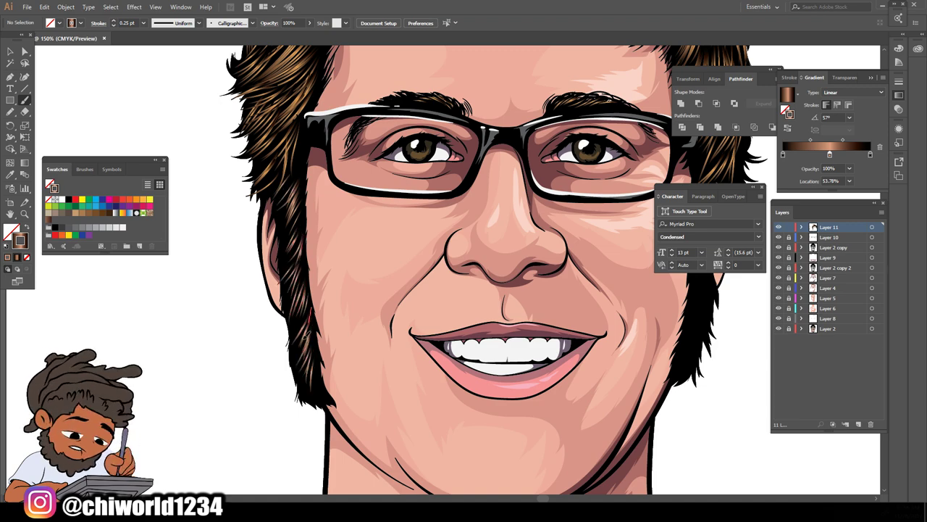
# Paint short copper gradient strands down the right sideburn
pyautogui.hotkey('ctrl', '0')
pyautogui.hotkey('ctrl', '+')
pyautogui.hotkey('ctrl', '+')
pyautogui.moveTo(501, 195); pyautogui.dragTo(480, 230)
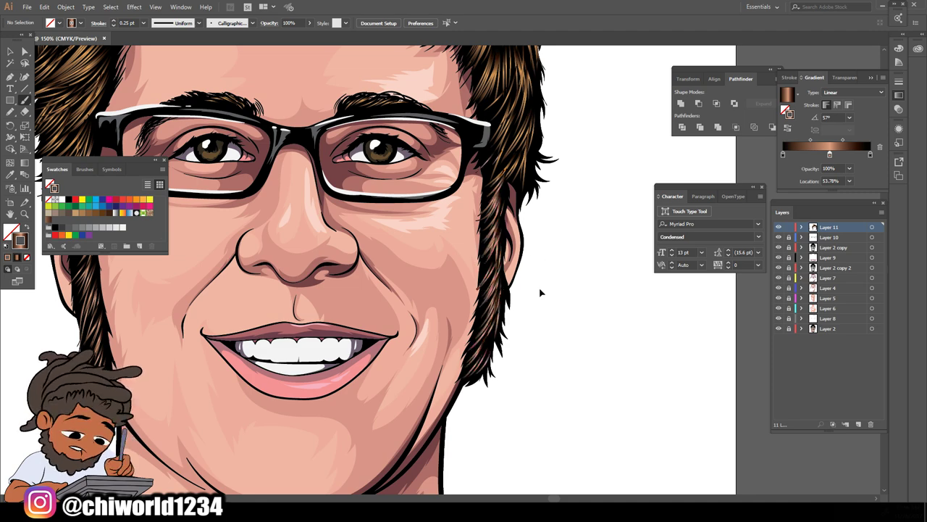
# Make the stroke gradient's middle stop a paler pinkish brown at 48.99% location, remove the extra stop and adjust the gradient midpoints
pyautogui.scroll(-1, 539, 265)
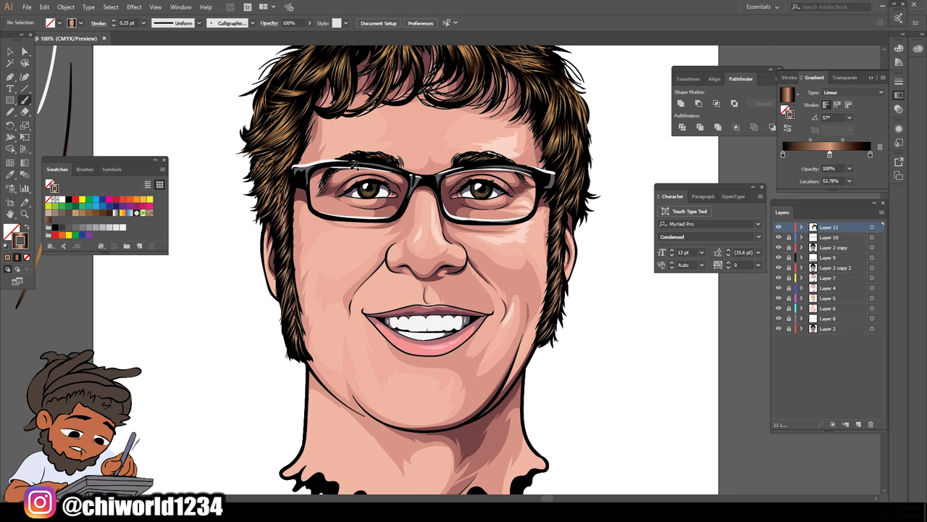
pyautogui.scroll(2, 418, 271)
pyautogui.scroll(5, 538, 140)
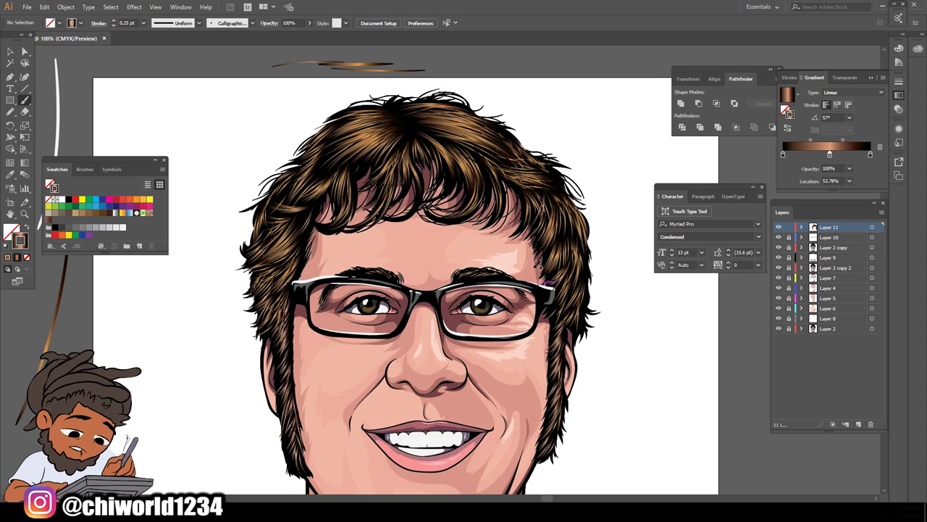
pyautogui.hotkey('ctrl', '-')
pyautogui.hotkey('ctrl', '-')
pyautogui.doubleClick(828, 155)
pyautogui.click(880, 148)
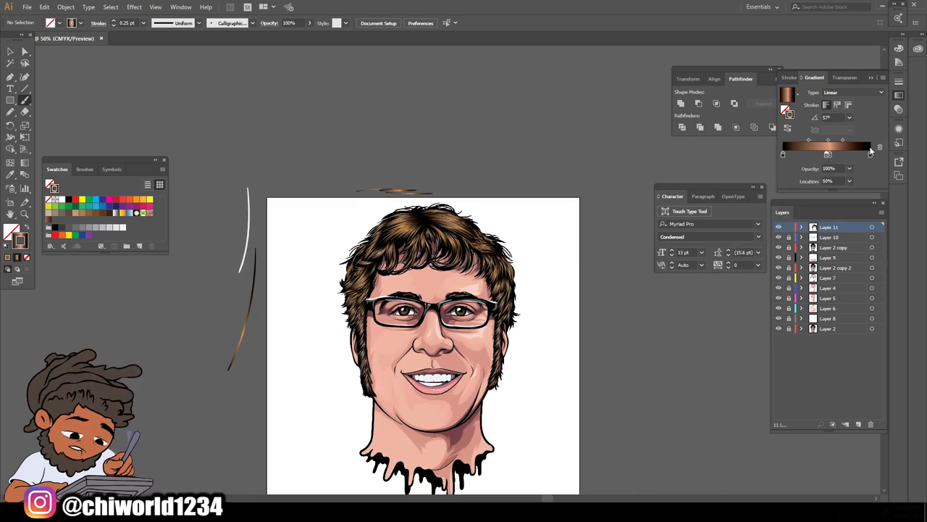
pyautogui.doubleClick(830, 155)
pyautogui.moveTo(810, 205); pyautogui.dragTo(800, 204)
pyautogui.moveTo(842, 140); pyautogui.dragTo(805, 141)
# Try paler brown gradient strands over the top of the hair around the parting
pyautogui.hotkey('ctrl', '+')
pyautogui.hotkey('ctrl', '+')
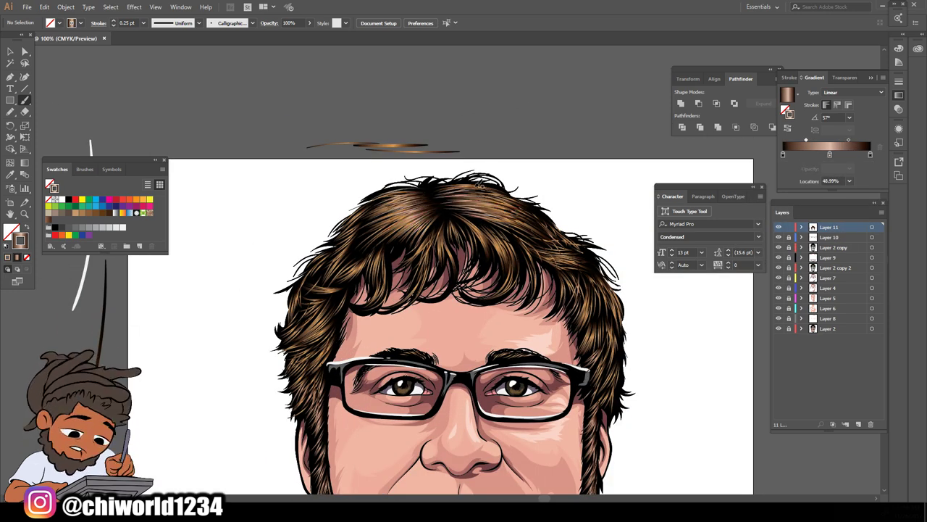
pyautogui.scroll(-2, 567, 323)
pyautogui.scroll(3, 559, 325)
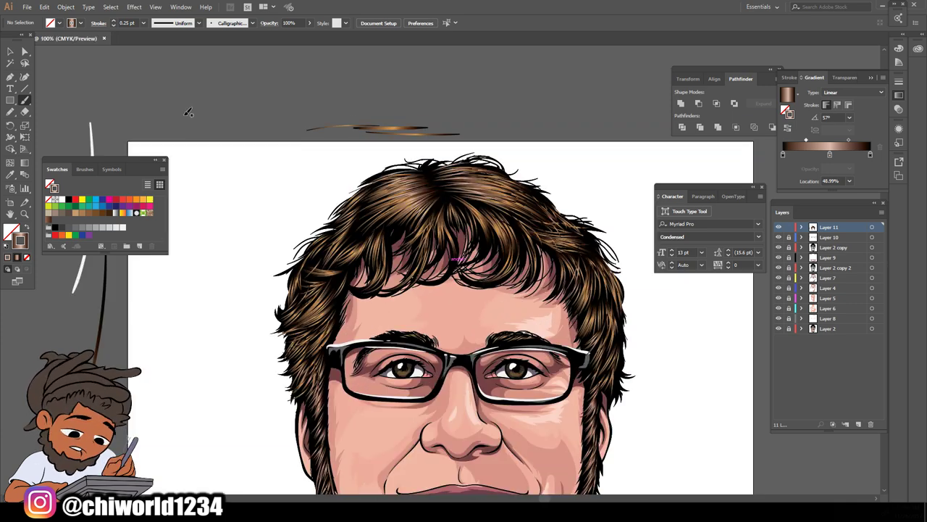
pyautogui.moveTo(310, 145); pyautogui.dragTo(596, 219)
pyautogui.click(286, 156)
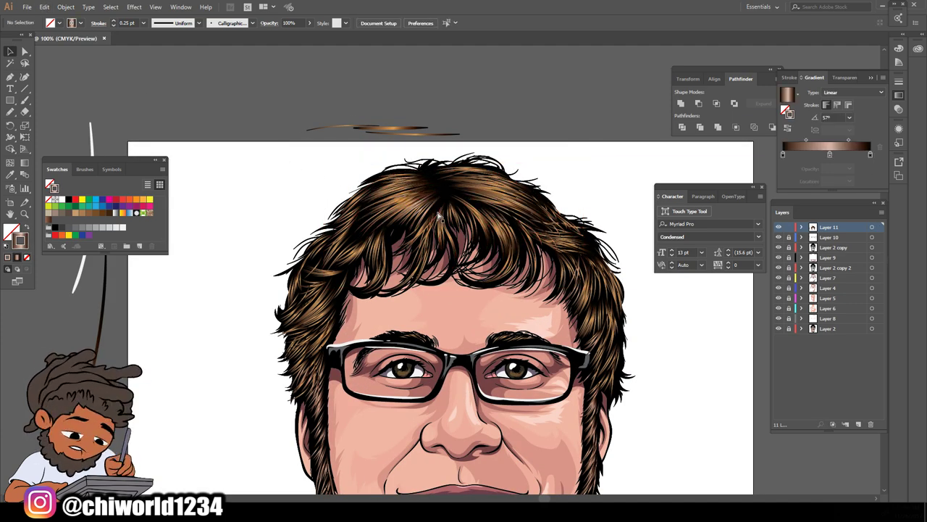
# Select the fringe and upper side strands, recolor their golden orange to H 17°, S 65.47%, B 51%, and deselect them
pyautogui.scroll(-1, 441, 271)
pyautogui.moveTo(591, 269); pyautogui.dragTo(613, 251)
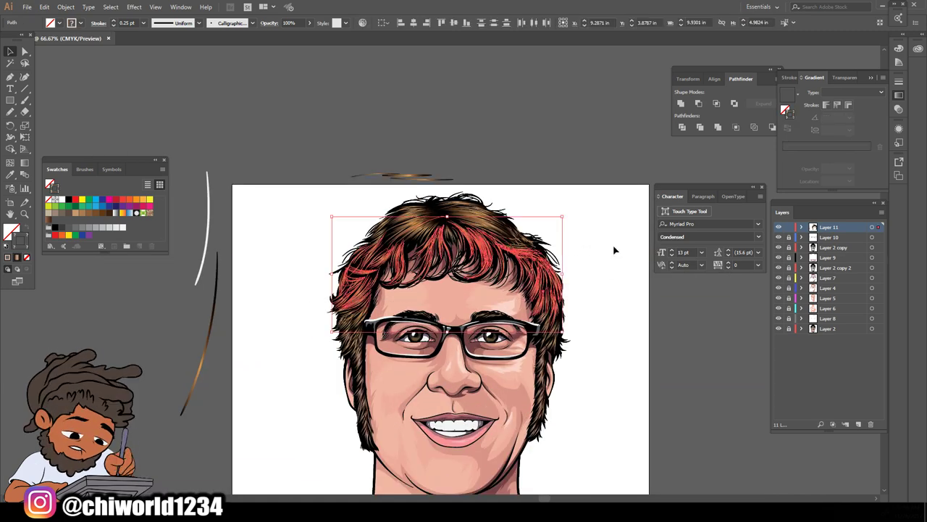
pyautogui.hotkey('ctrl', '+')
pyautogui.hotkey('ctrl', '+')
pyautogui.click(44, 7)
pyautogui.moveTo(66, 177)
pyautogui.moveTo(241, 188)
pyautogui.click(330, 208)
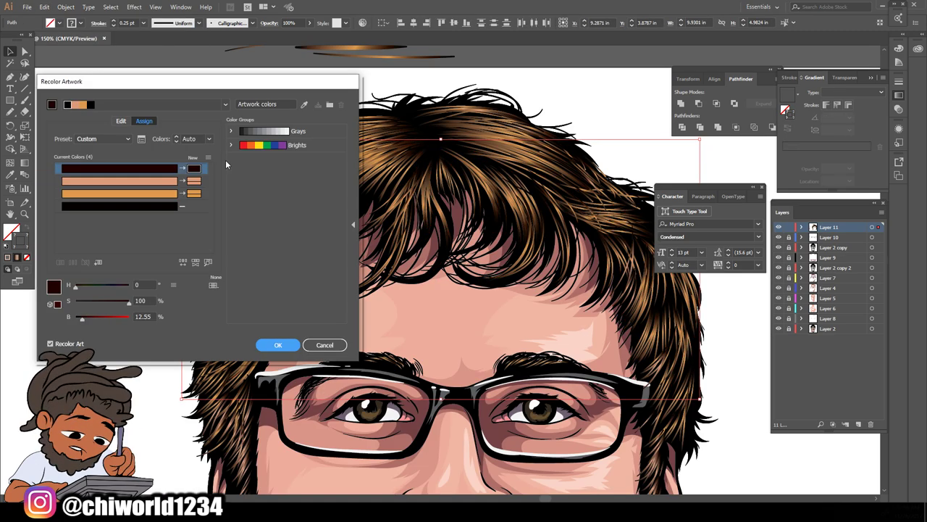
pyautogui.click(120, 193)
pyautogui.moveTo(81, 288); pyautogui.dragTo(78, 288)
pyautogui.moveTo(122, 319); pyautogui.dragTo(104, 320)
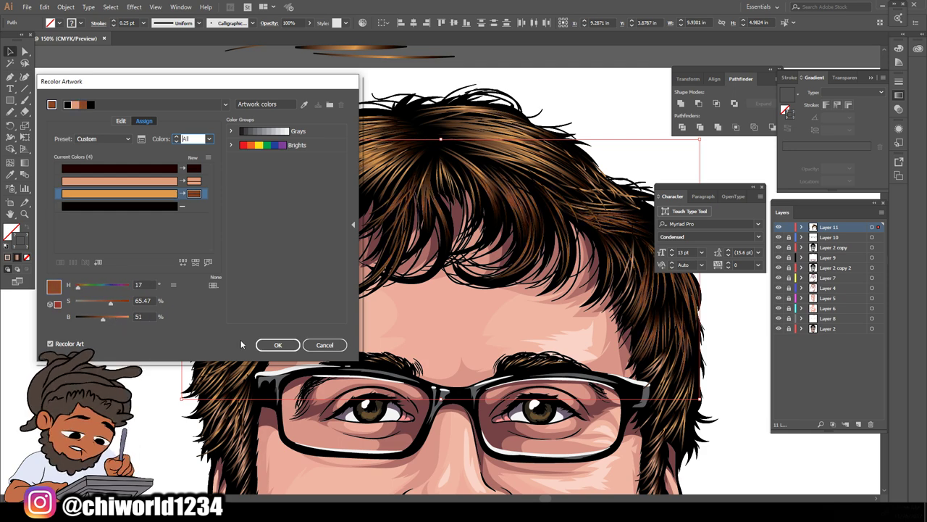
pyautogui.click(278, 345)
pyautogui.click(552, 332)
# Select the gradient strands on top of the hair and recolor their golden orange to H 21°, S 75%, B 77%
pyautogui.hotkey('ctrl', '-')
pyautogui.hotkey('ctrl', '-')
pyautogui.hotkey('ctrl', '-')
pyautogui.hotkey('ctrl', '-')
pyautogui.hotkey('ctrl', '+')
pyautogui.hotkey('ctrl', '+')
pyautogui.hotkey('ctrl', '+')
pyautogui.hotkey('ctrl', '+')
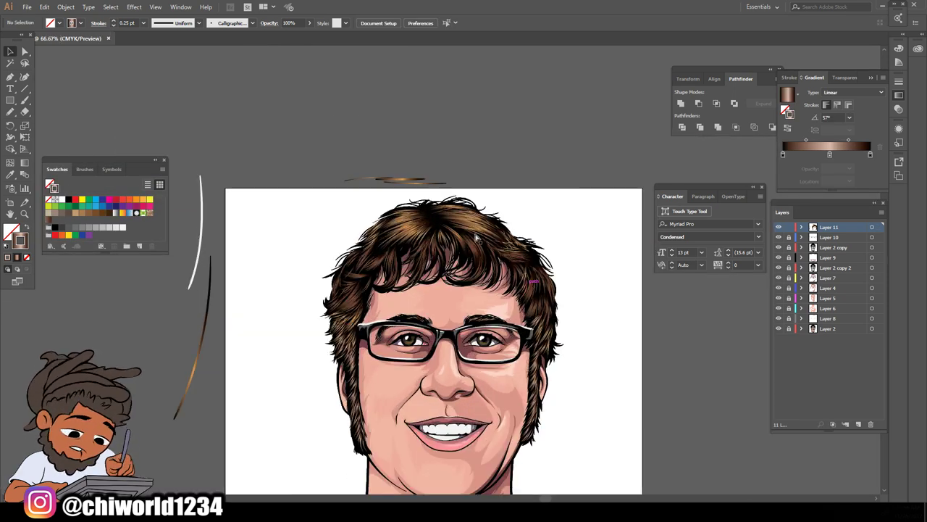
pyautogui.moveTo(299, 109); pyautogui.dragTo(625, 184)
pyautogui.click(44, 7)
pyautogui.moveTo(181, 177)
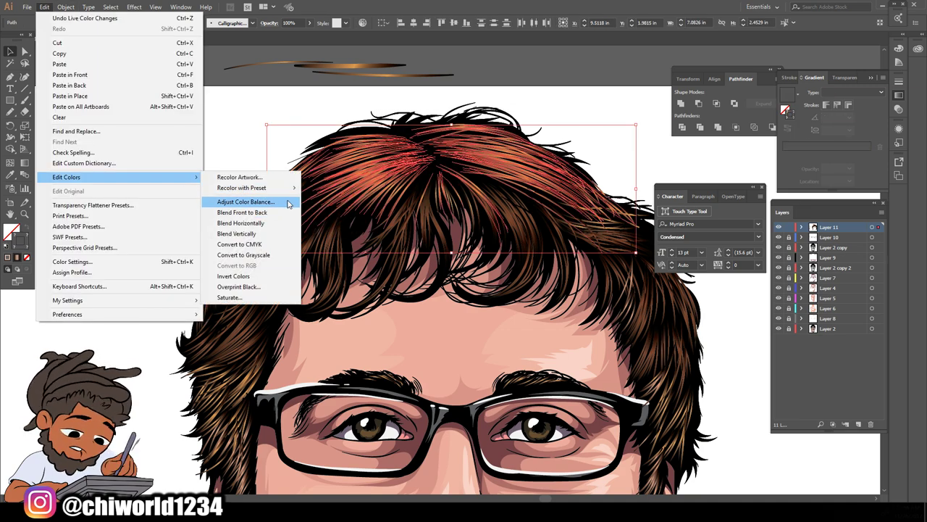
pyautogui.click(261, 179)
pyautogui.moveTo(111, 302); pyautogui.dragTo(116, 319)
pyautogui.moveTo(80, 287); pyautogui.dragTo(79, 288)
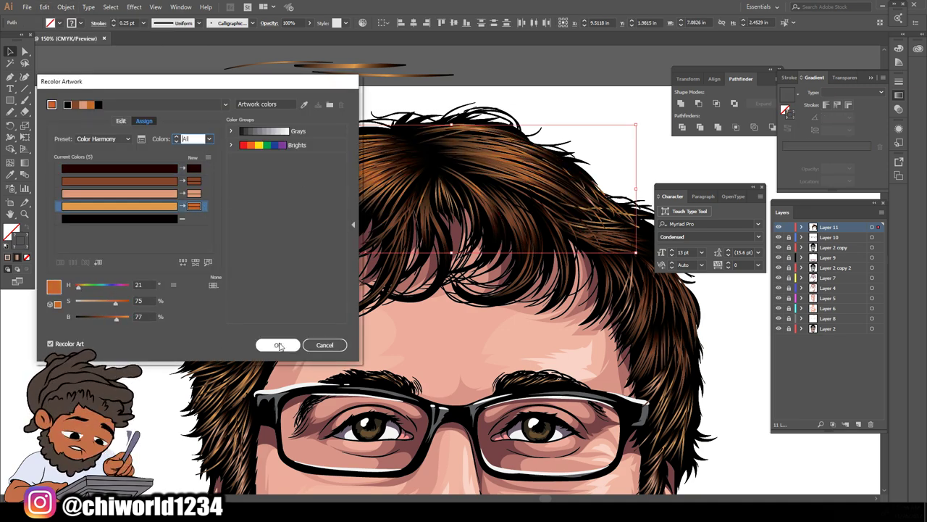
pyautogui.click(277, 345)
# Select the lower side and sideburn strands, recolor their golden orange to a redder orange, and deselect them
pyautogui.hotkey('ctrl', '-')
pyautogui.hotkey('ctrl', '-')
pyautogui.hotkey('ctrl', '-')
pyautogui.hotkey('ctrl', '-')
pyautogui.hotkey('ctrl', '+')
pyautogui.hotkey('ctrl', '+')
pyautogui.hotkey('ctrl', '+')
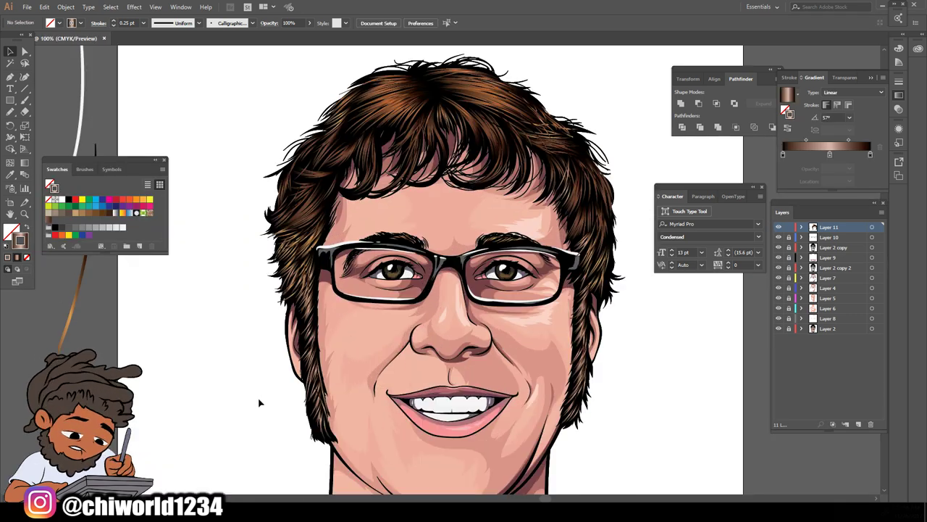
pyautogui.moveTo(256, 429); pyautogui.dragTo(672, 250)
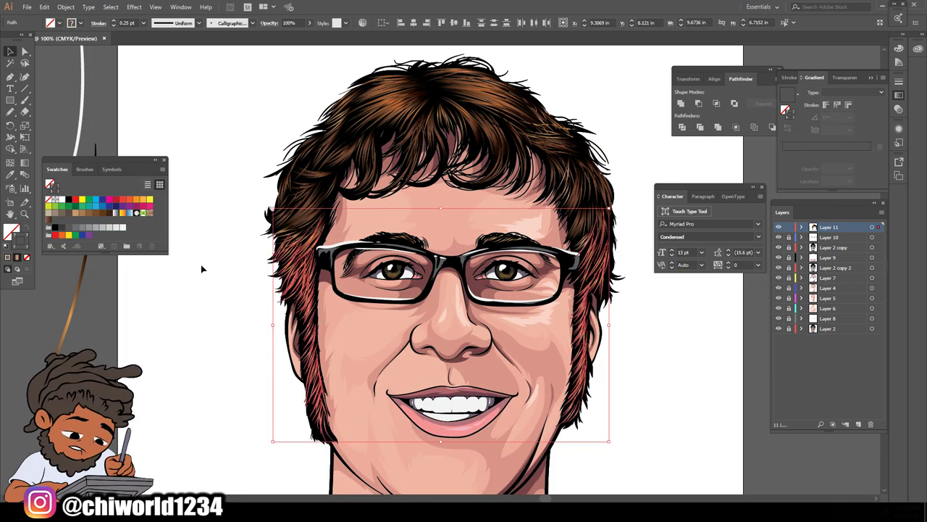
pyautogui.click(44, 6)
pyautogui.moveTo(65, 176)
pyautogui.click(239, 176)
pyautogui.click(154, 207)
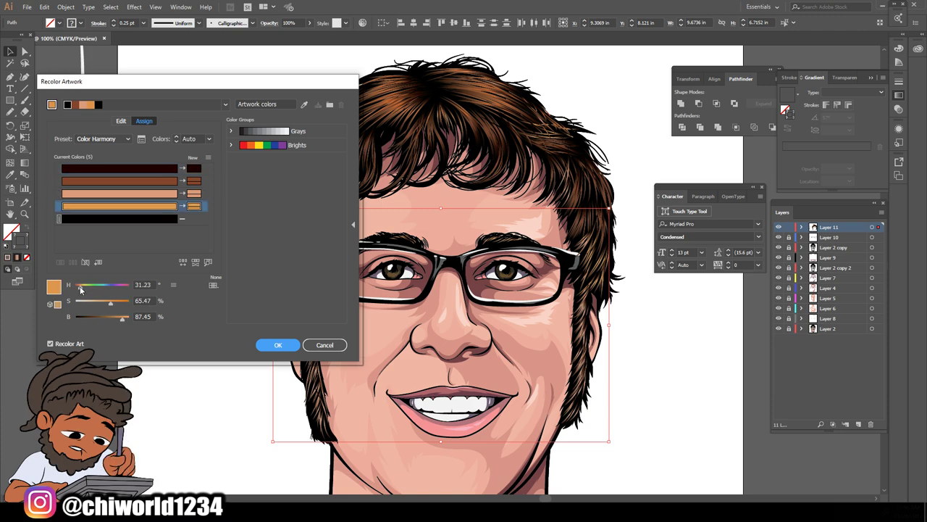
pyautogui.click(278, 345)
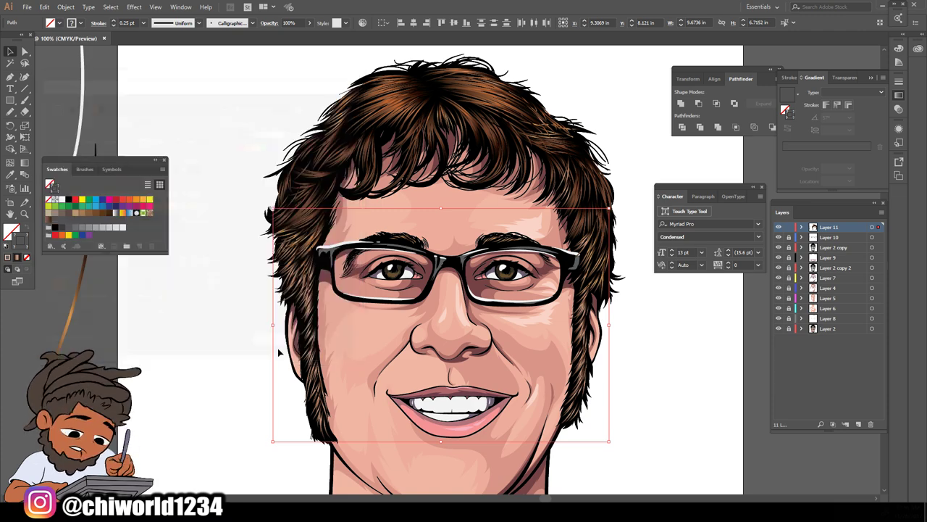
pyautogui.click(204, 378)
# Lock Layer 11 and add a new layer above it
pyautogui.hotkey('ctrl', '-')
pyautogui.hotkey('ctrl', '-')
pyautogui.scroll(1, 662, 370)
pyautogui.hotkey('ctrl', '+')
pyautogui.hotkey('ctrl', '+')
pyautogui.hotkey('ctrl', '+')
pyautogui.hotkey('ctrl', '-')
pyautogui.hotkey('ctrl', '-')
pyautogui.click(790, 227)
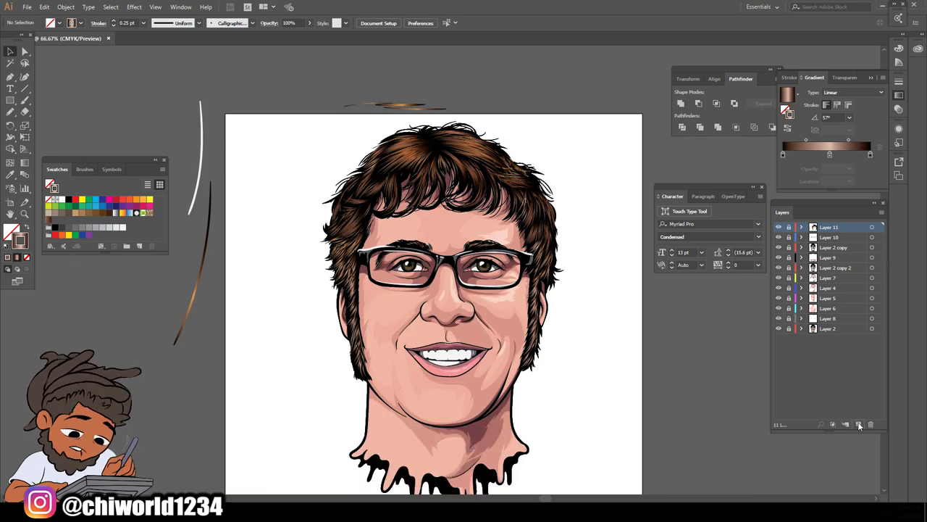
pyautogui.click(859, 425)
# Reselect the strands on top of the hair around the parting, recolor their orange tones to a more muted brown, and deselect them
pyautogui.scroll(2, 645, 242)
pyautogui.hotkey('ctrl', '+')
pyautogui.hotkey('ctrl', '-')
pyautogui.scroll(-3, 631, 220)
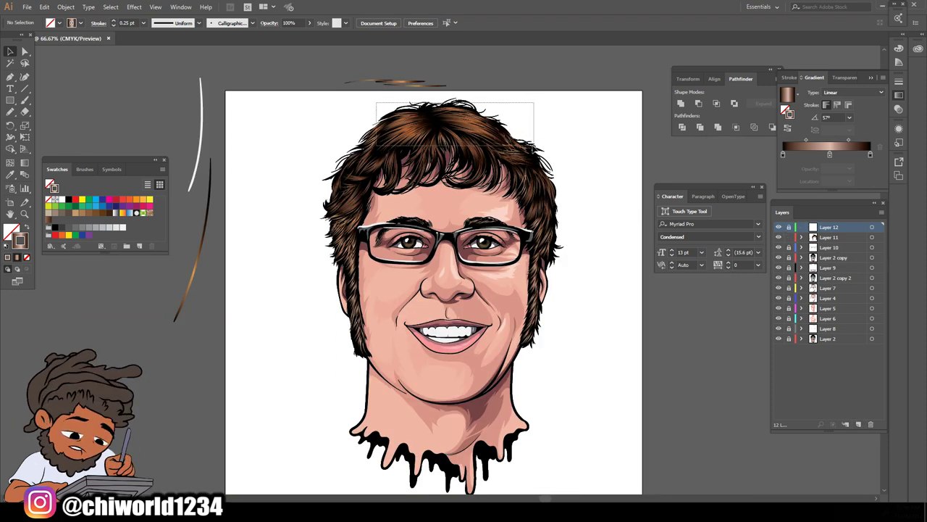
pyautogui.click(360, 161)
pyautogui.hotkey('ctrl', '+')
pyautogui.hotkey('ctrl', '+')
pyautogui.hotkey('ctrl', '+')
pyautogui.moveTo(253, 128); pyautogui.dragTo(447, 195)
pyautogui.click(44, 7)
pyautogui.moveTo(167, 179)
pyautogui.moveTo(246, 189)
pyautogui.click(327, 231)
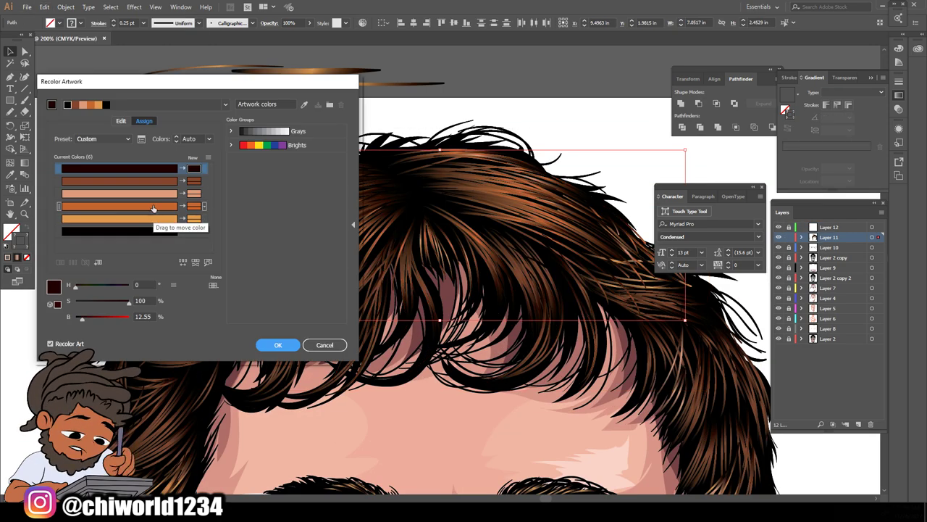
pyautogui.click(116, 218)
pyautogui.moveTo(104, 298); pyautogui.dragTo(82, 287)
pyautogui.click(116, 205)
pyautogui.click(270, 341)
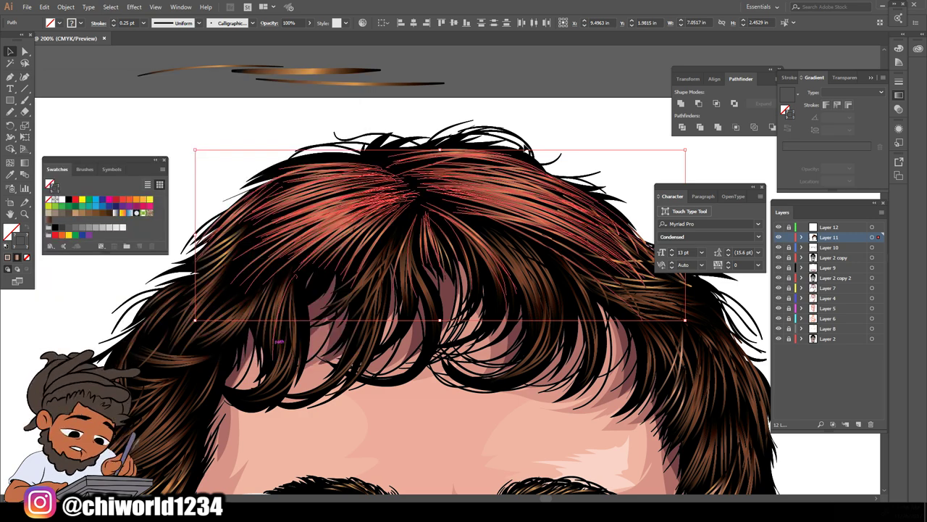
pyautogui.click(614, 342)
# Select the lower side and sideburn strands, shift their golden orange toward red, and recolor their lighter orange to H 24°, S 74%, B 43%
pyautogui.hotkey('ctrl', '-')
pyautogui.hotkey('ctrl', '-')
pyautogui.hotkey('ctrl', '-')
pyautogui.hotkey('ctrl', '-')
pyautogui.scroll(-2, 587, 333)
pyautogui.hotkey('ctrl', '+')
pyautogui.moveTo(307, 298); pyautogui.dragTo(616, 256)
pyautogui.hotkey('ctrl', '+')
pyautogui.hotkey('ctrl', '+')
pyautogui.click(45, 7)
pyautogui.moveTo(83, 176)
pyautogui.click(246, 176)
pyautogui.click(168, 219)
pyautogui.moveTo(81, 288); pyautogui.dragTo(78, 289)
pyautogui.click(117, 209)
pyautogui.moveTo(118, 319); pyautogui.dragTo(99, 321)
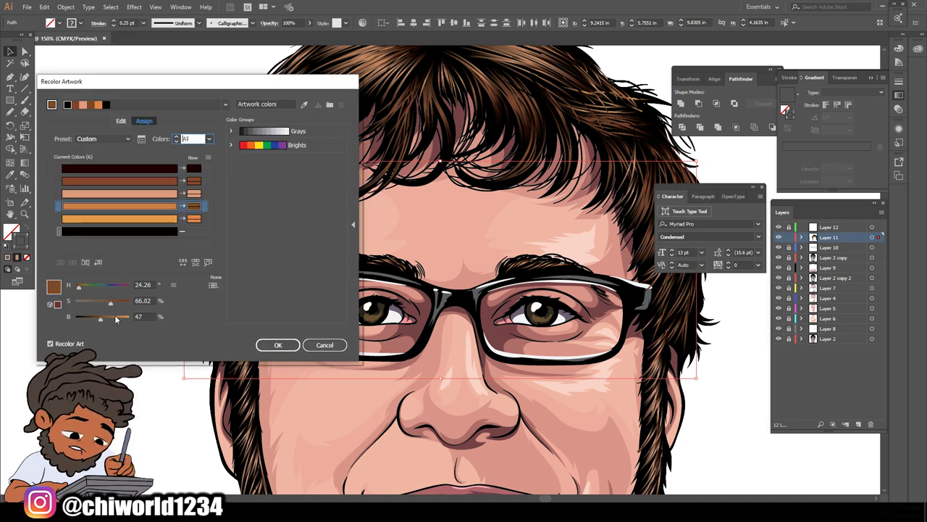
pyautogui.moveTo(79, 288); pyautogui.dragTo(119, 307)
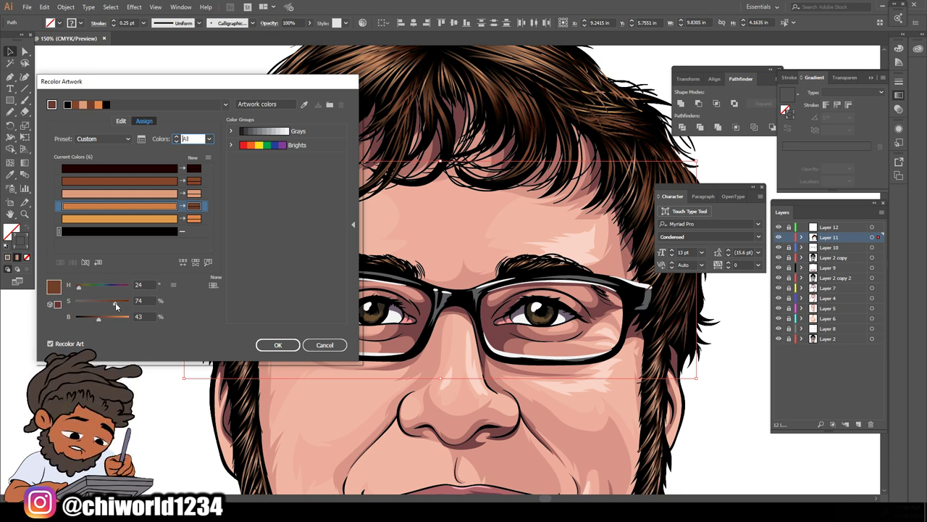
pyautogui.click(278, 344)
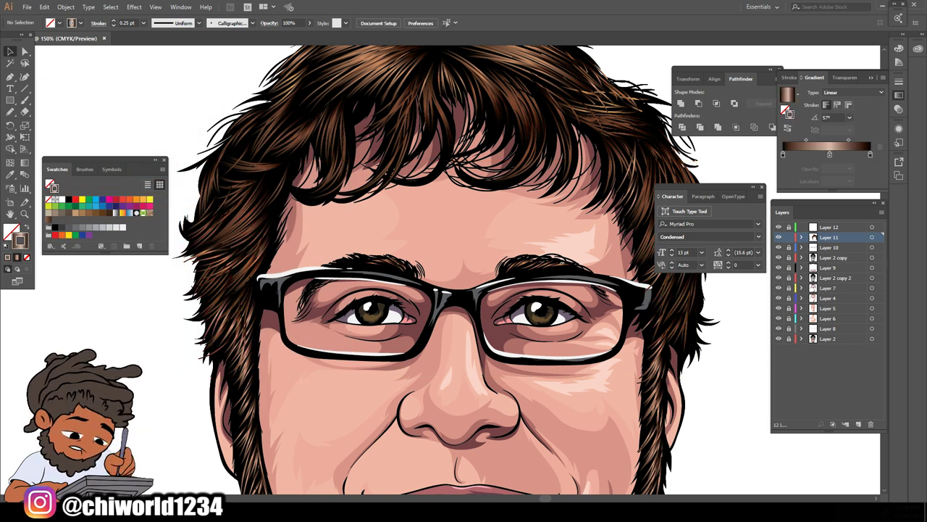
pyautogui.hotkey('ctrl', '-')
pyautogui.hotkey('ctrl', '-')
pyautogui.hotkey('ctrl', '-')
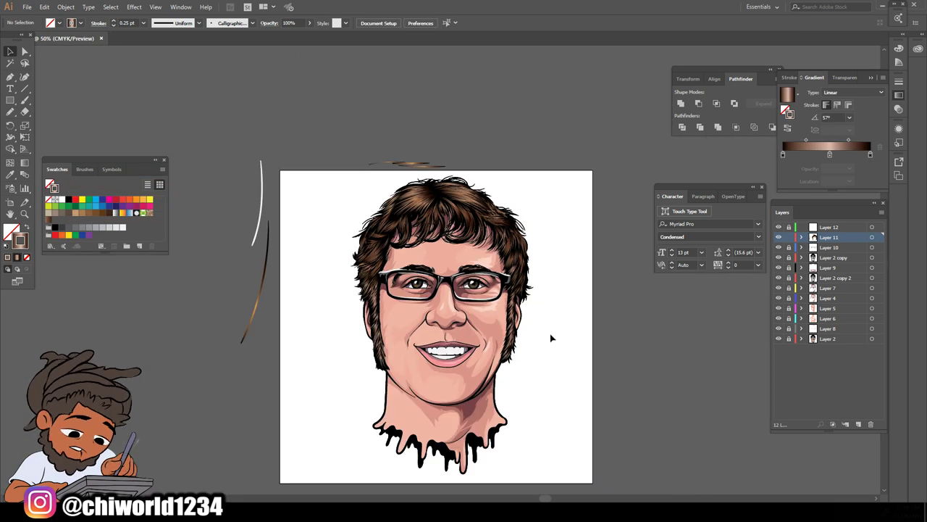